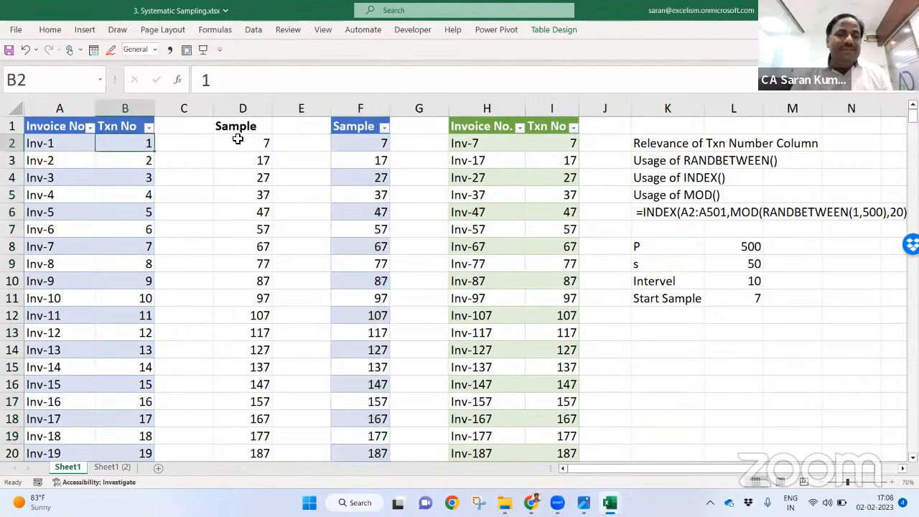
Step: Review the sample sequence formula and change the interval in L10 to 5
click(237, 139)
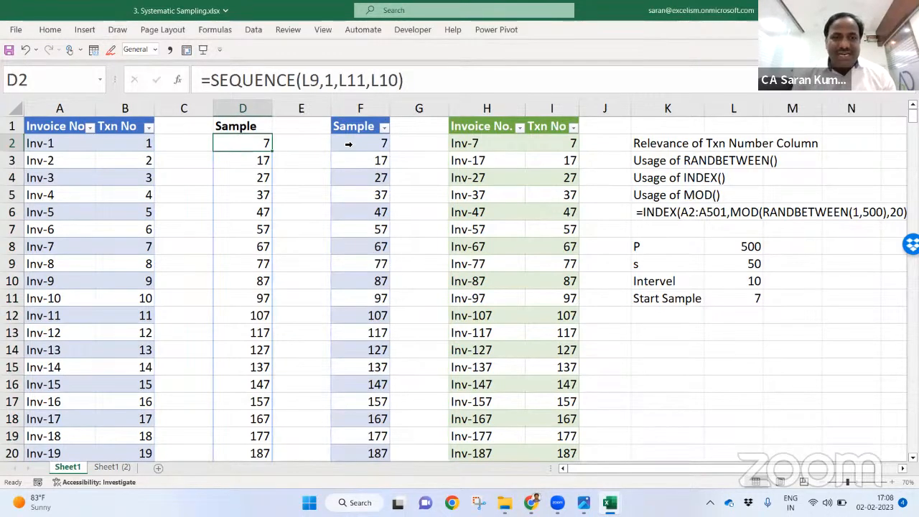
key(F2)
key(Return)
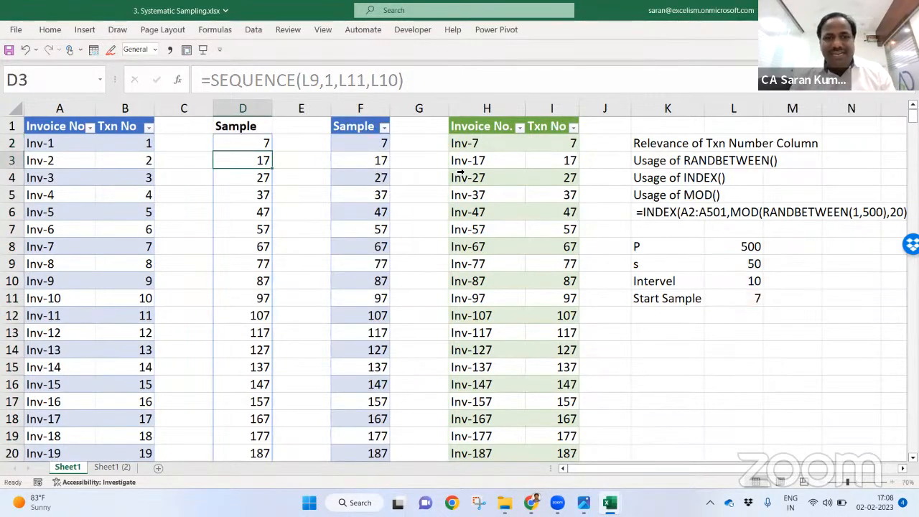
key(Right)
key(Right)
key(Right)
key(Right)
key(Right)
key(Down)
key(Down)
key(Down)
key(Down)
key(Down)
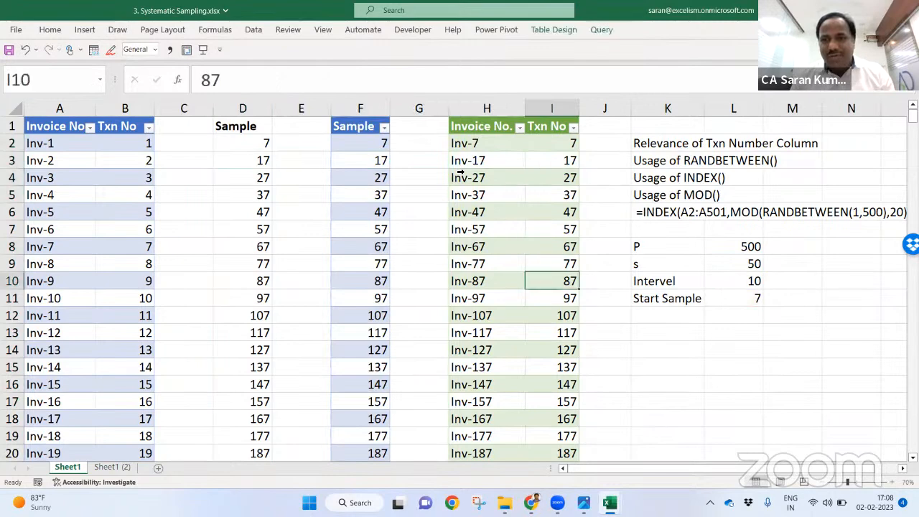
key(Right)
key(Right)
key(Right)
key(Down)
key(Down)
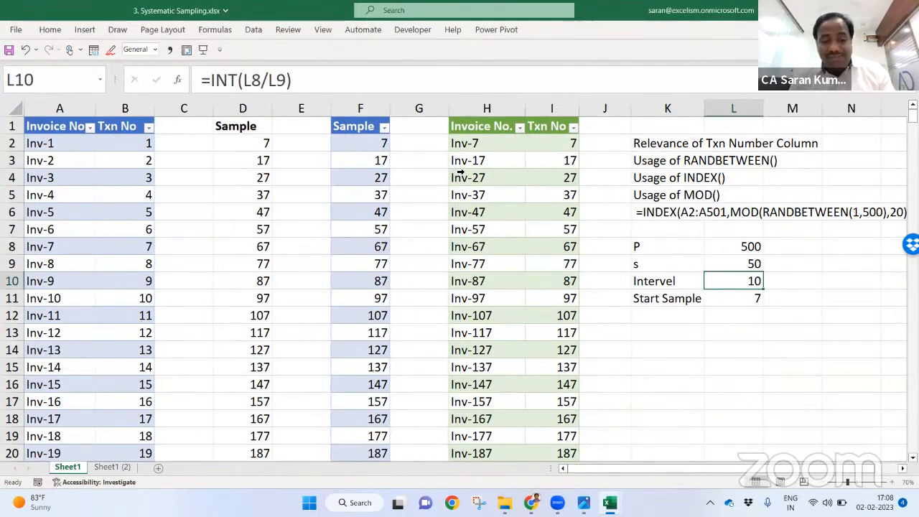
text(5)
key(Return)
Step: Select and copy the 50 sample values in D2:D51
key(Left)
key(Left)
key(Left)
key(Left)
key(Left)
key(Left)
key(Left)
key(Left)
key(ctrl+Up)
key(Down)
key(ctrl+shift+Down)
key(ctrl+c)
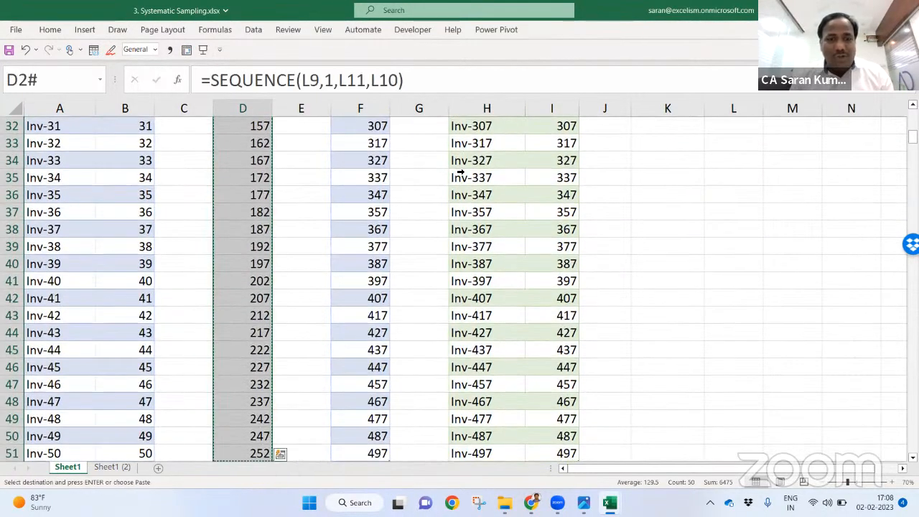
Step: Paste the samples as values into the Sample table from F2 and clear the copy marking
key(ctrl+shift+Up)
key(Right)
key(Right)
key(ctrl+Down)
key(Down)
key(Down)
key(Up)
key(Up)
key(ctrl+Up)
key(Down)
key(ctrl+alt+v)
key(v)
key(Return)
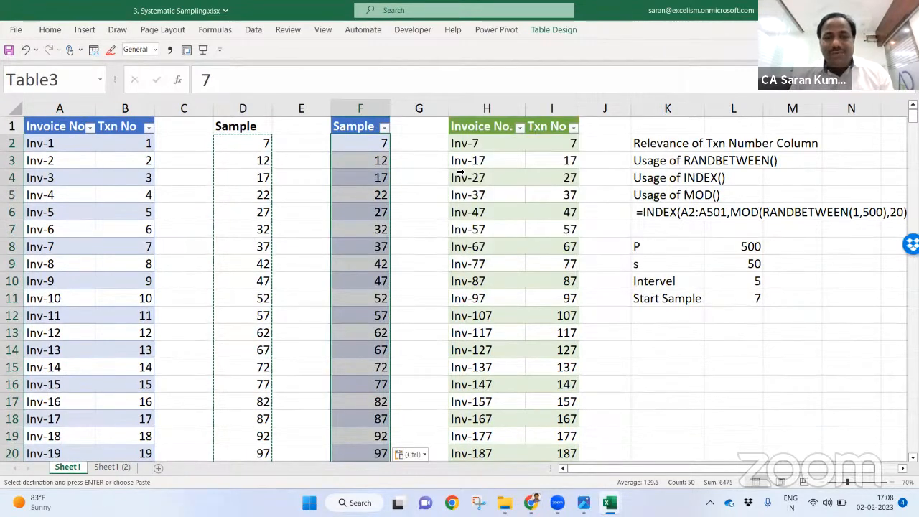
key(Escape)
key(Right)
key(Right)
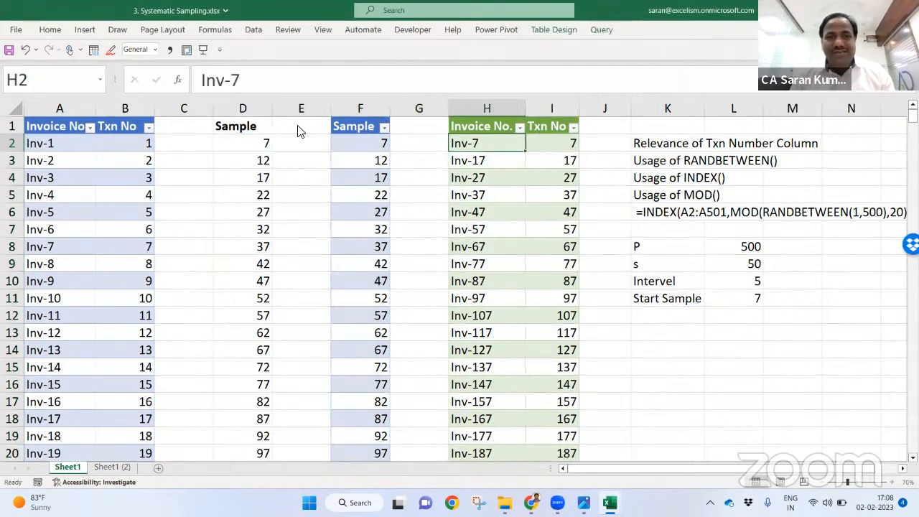
Step: Refresh All to update the invoice query, then check sampled invoices Inv-12, Inv-22 and Inv-32
click(252, 29)
click(209, 51)
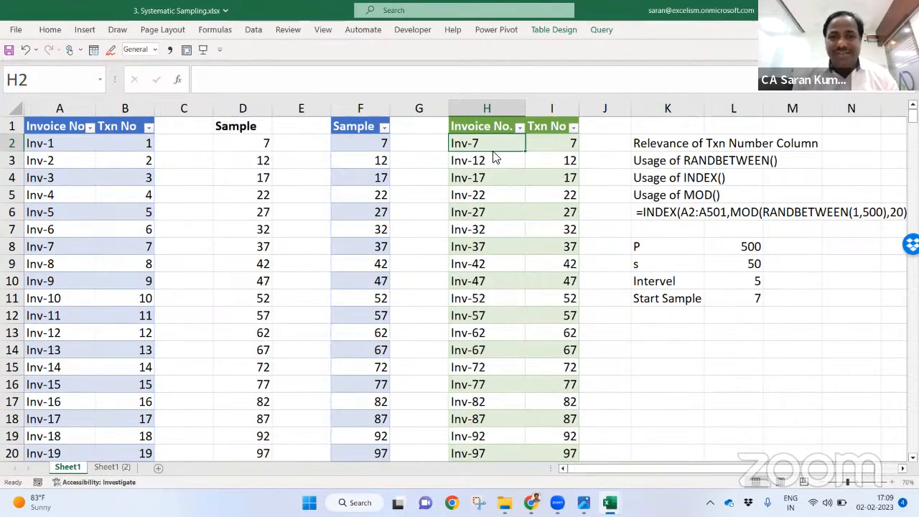
click(499, 161)
click(500, 189)
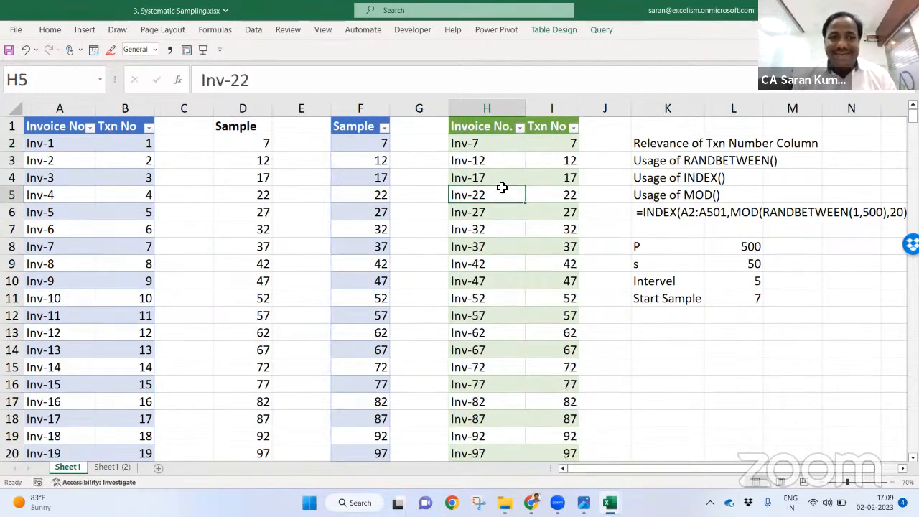
click(513, 236)
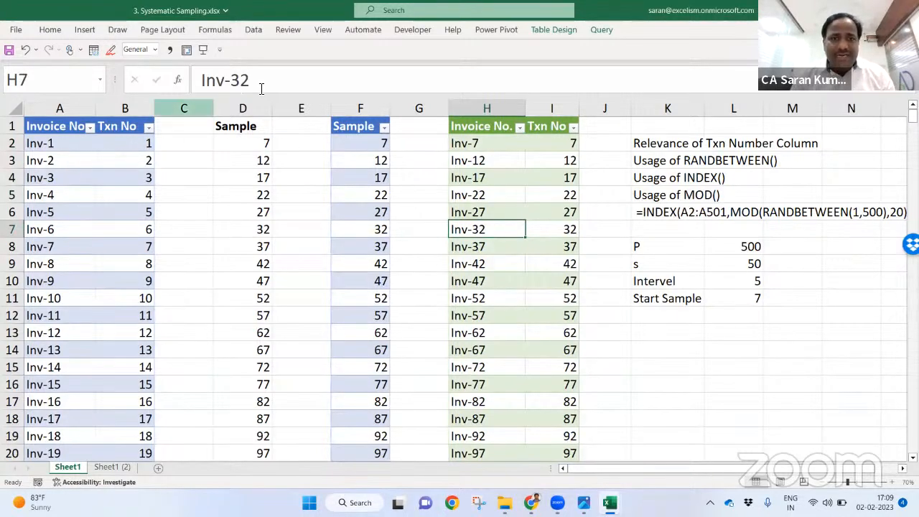
Step: Match sample 17 to Inv-17, then close the Systematic Sampling workbook without saving
click(357, 180)
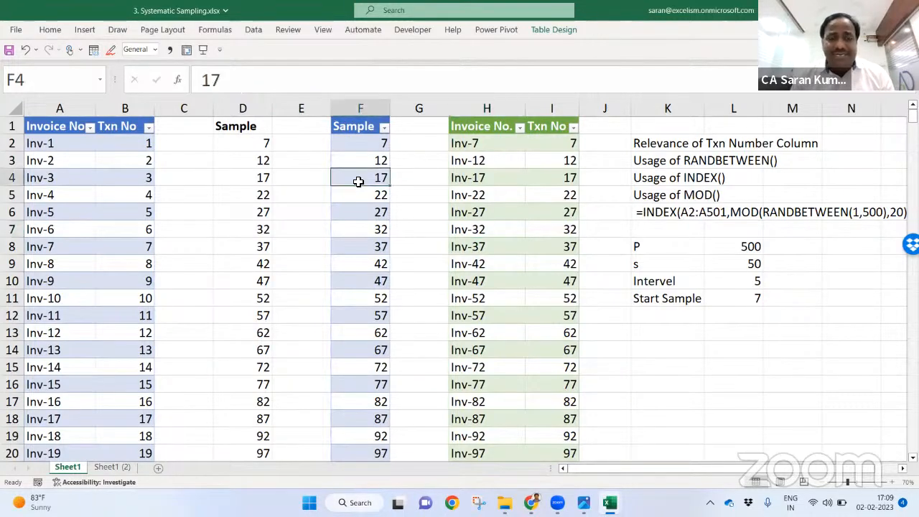
click(510, 172)
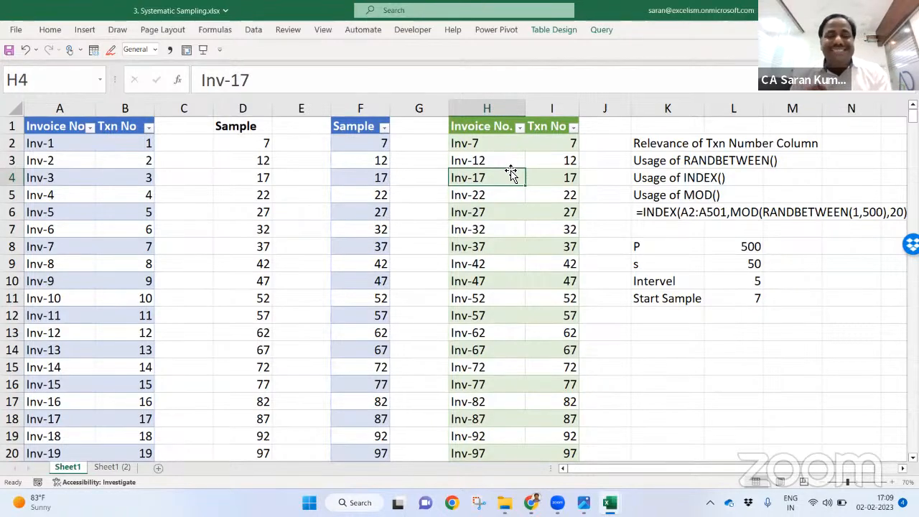
key(alt+F4)
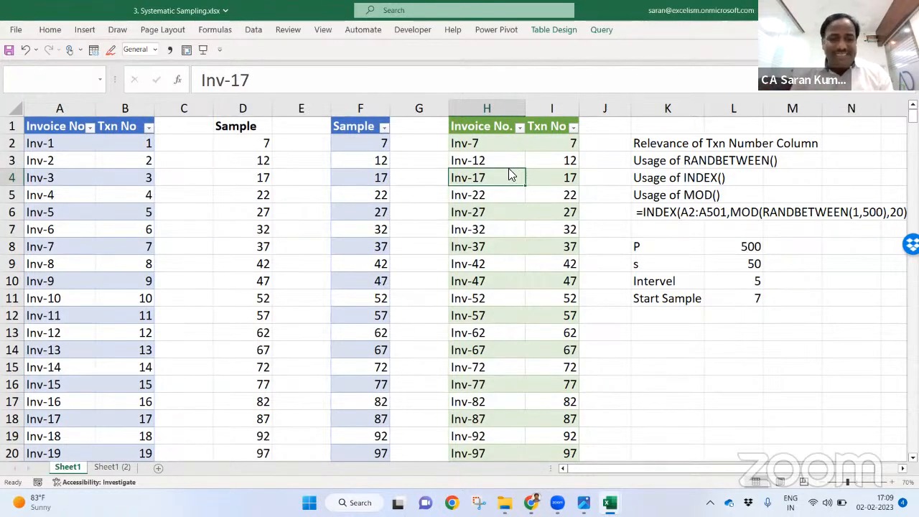
click(476, 267)
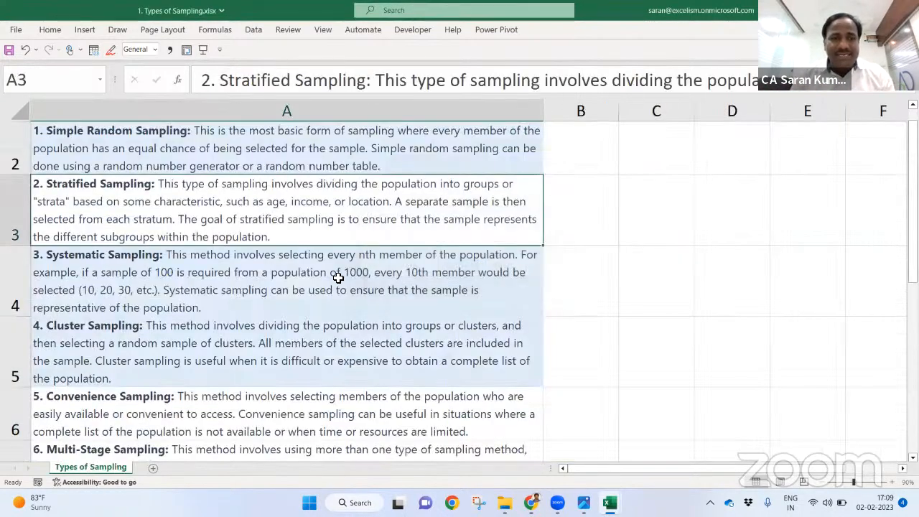
Step: Reopen 3. Systematic Sampling.xlsx from the folder of sampling files
key(alt+Tab)
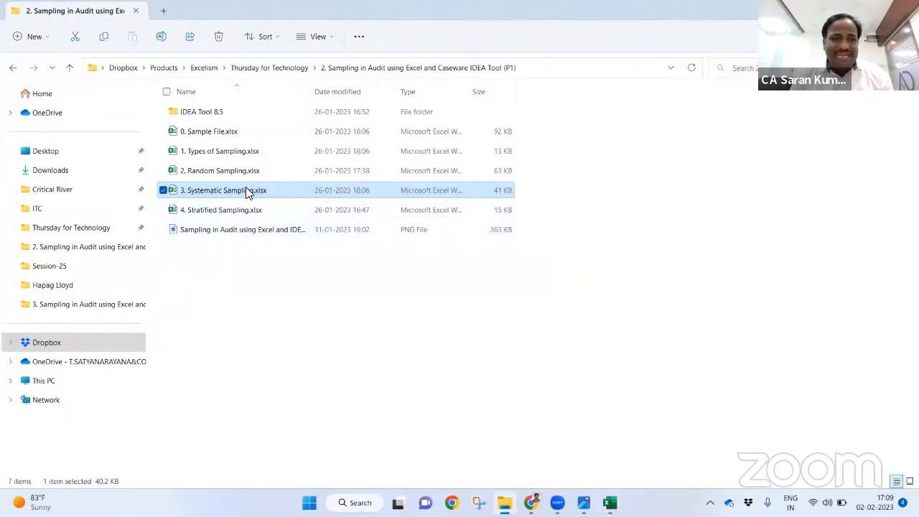
key(alt+Tab)
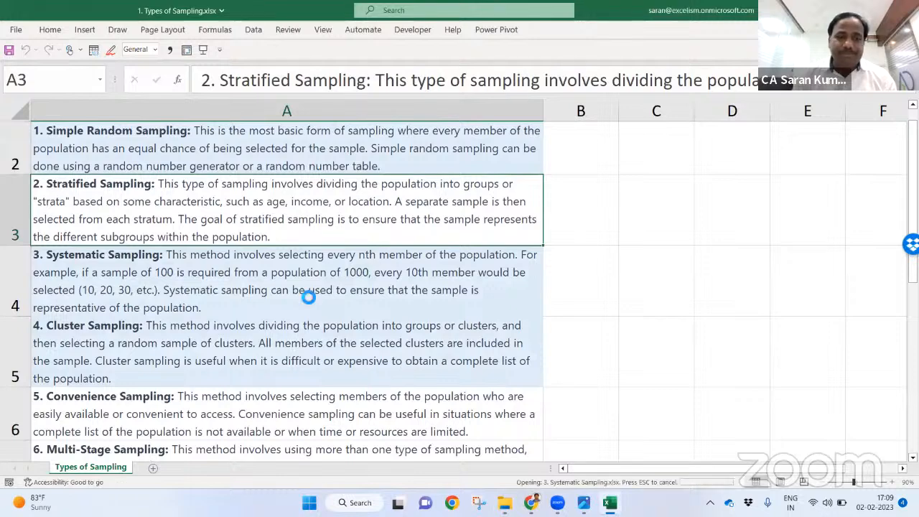
key(alt+Tab)
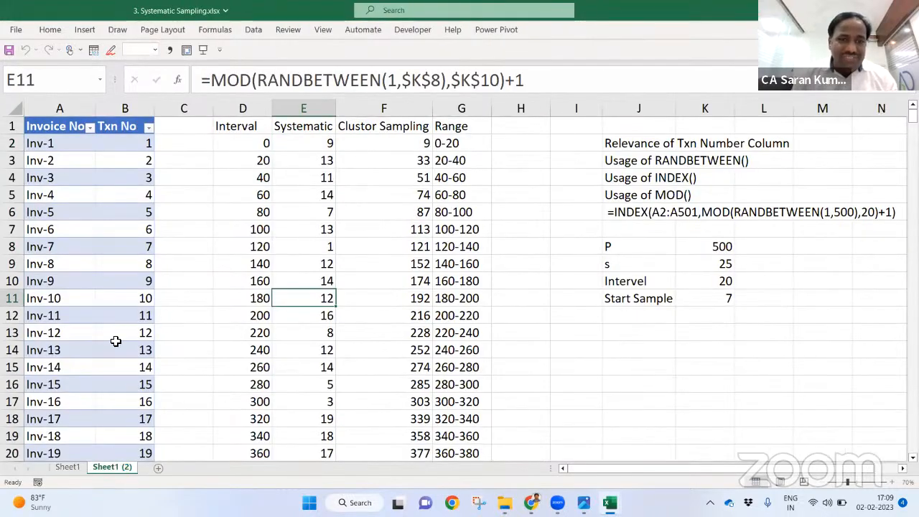
Step: Rename Sheet1 to 'Systematic' and Sheet1 (2) to 'Cluster'
click(72, 467)
double_click(68, 468)
text(Syst)
text(ematic)
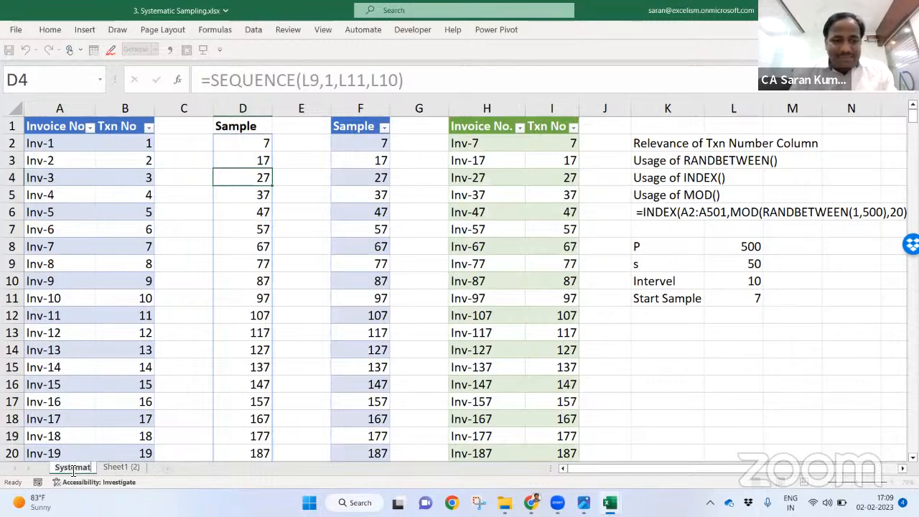
key(Return)
double_click(136, 468)
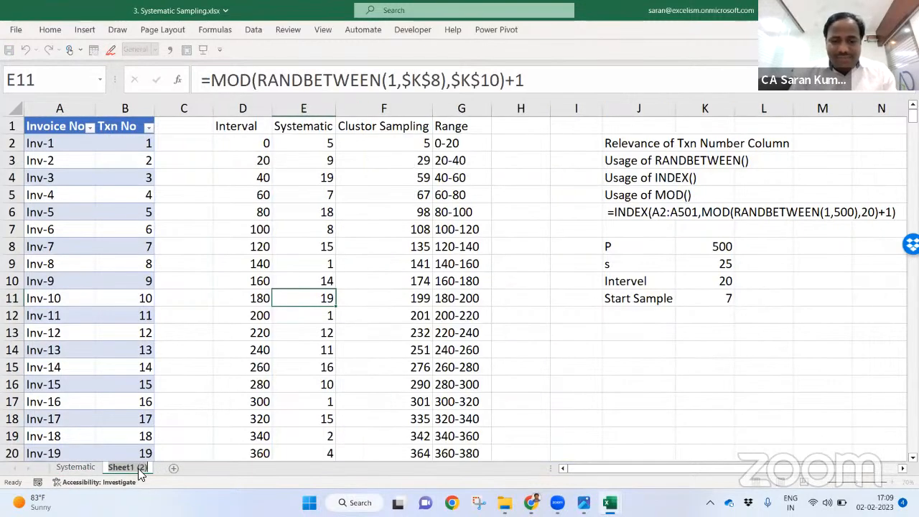
text(Cluster)
key(Return)
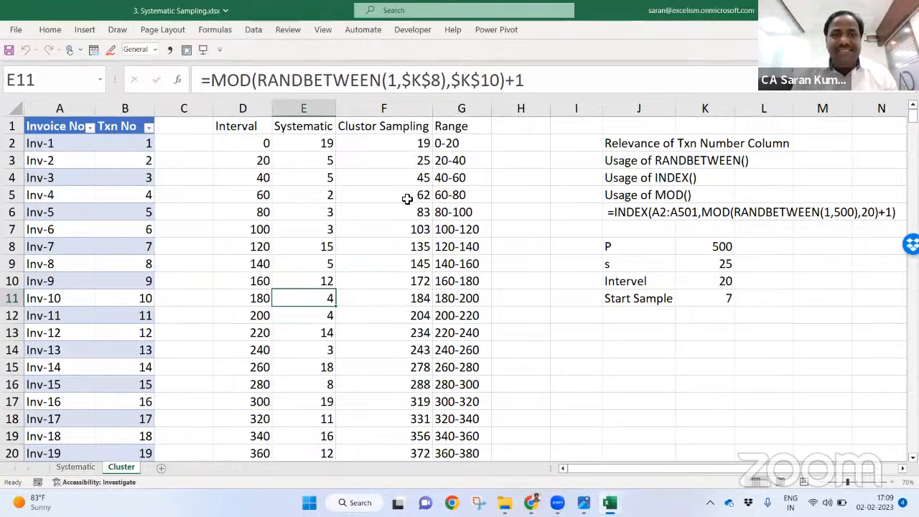
click(403, 145)
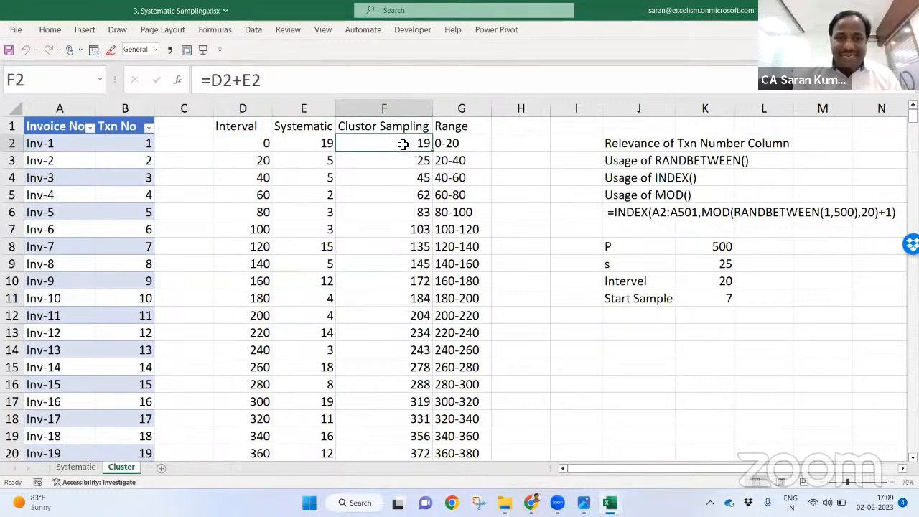
Step: Change the Cluster sheet's interval value to 15
click(263, 142)
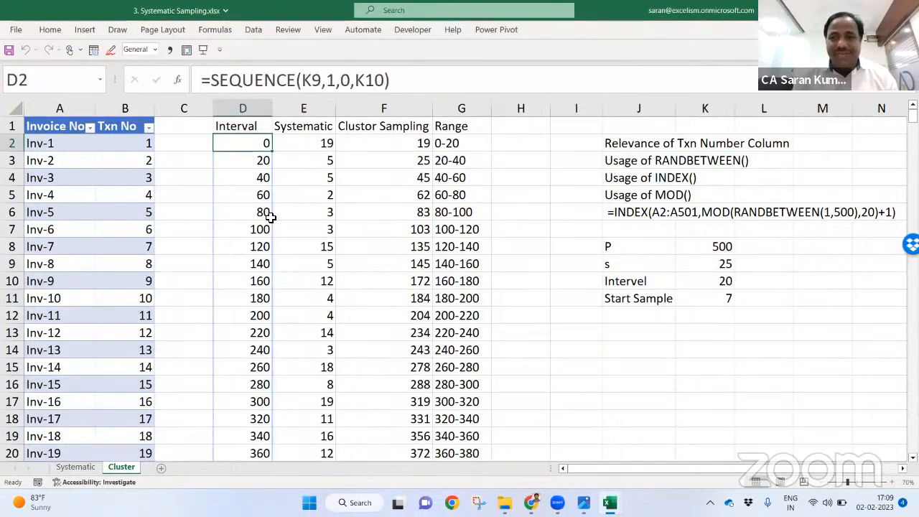
click(722, 283)
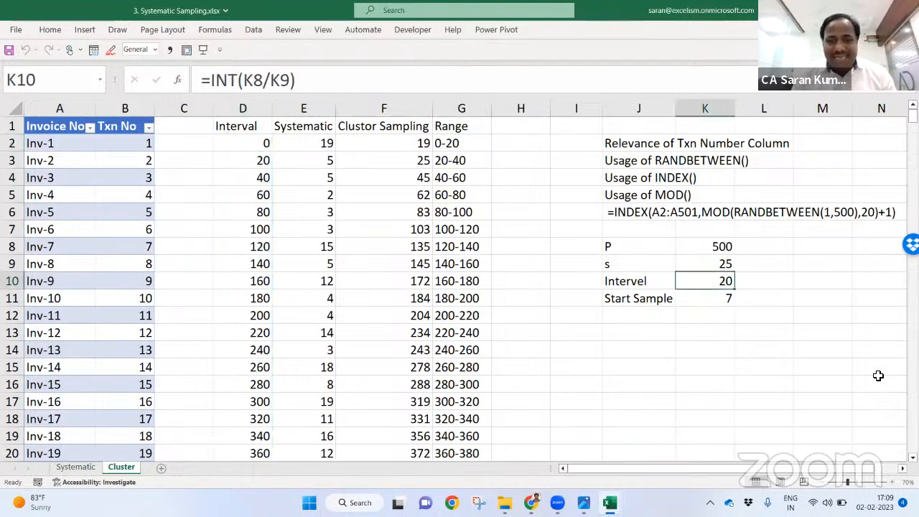
text(15)
key(Return)
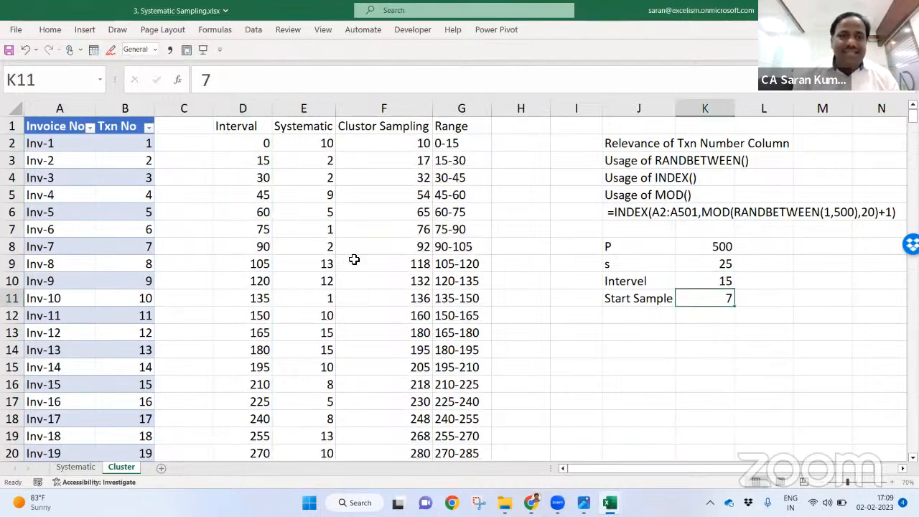
Step: Recalculate and commit the =MOD(RANDBETWEEN(1,$K$8),$K$10)+1 random offset formula in E2
click(242, 158)
key(ctrl+Down)
scroll(242, 157, down, 1)
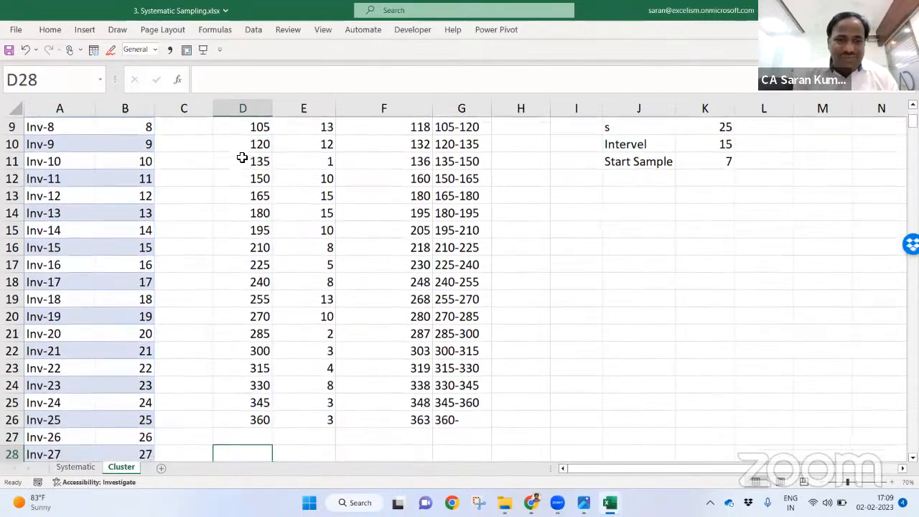
key(ctrl+Up)
key(Down)
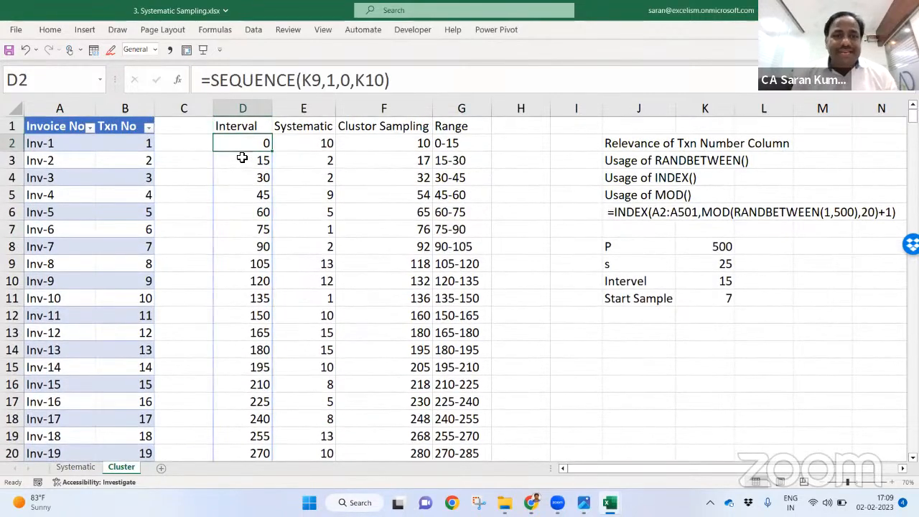
key(Right)
key(F2)
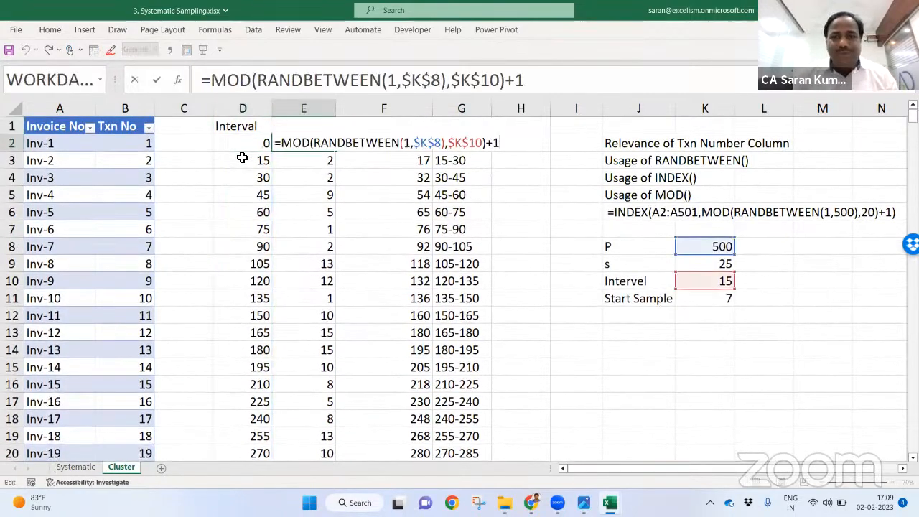
key(Return)
click(318, 142)
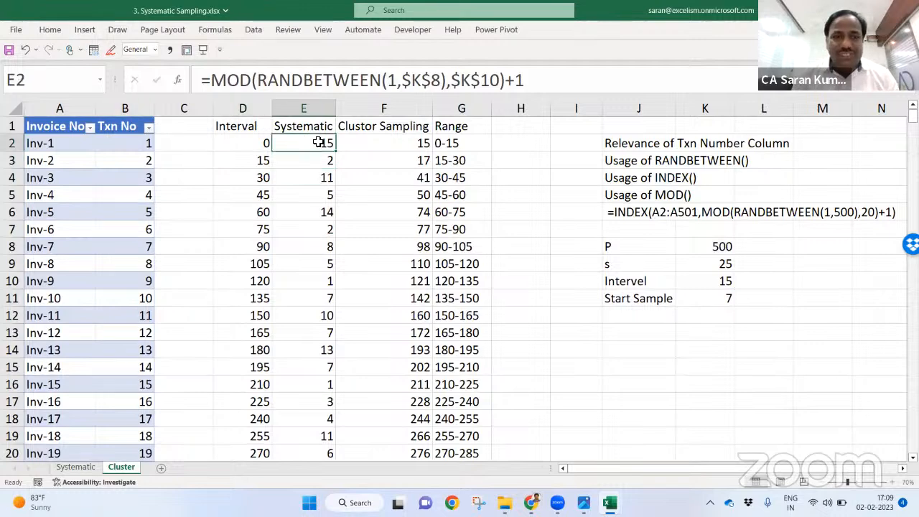
double_click(305, 143)
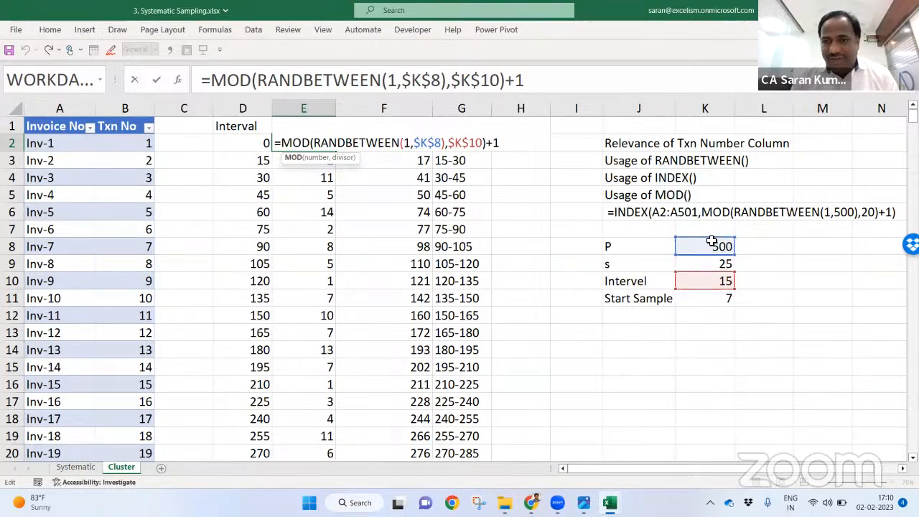
key(Return)
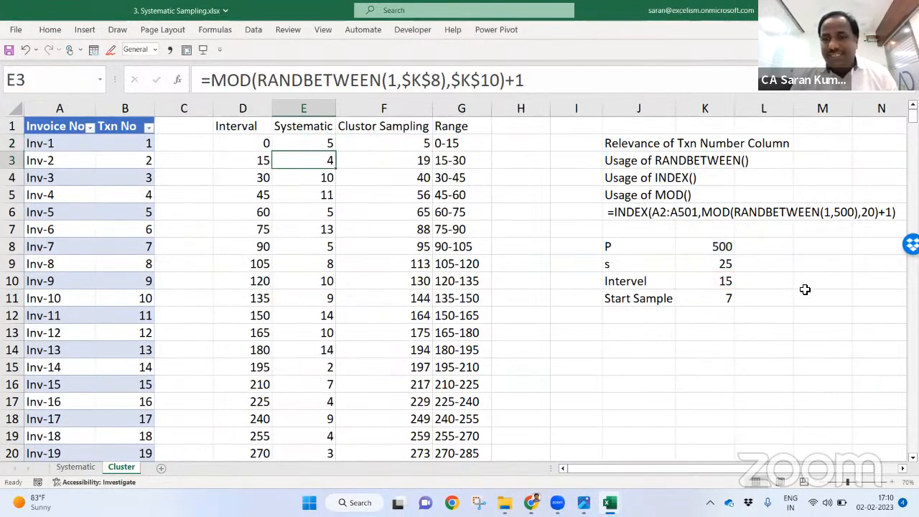
Step: Review the P, s (25), interval and start sample values in column K
click(692, 262)
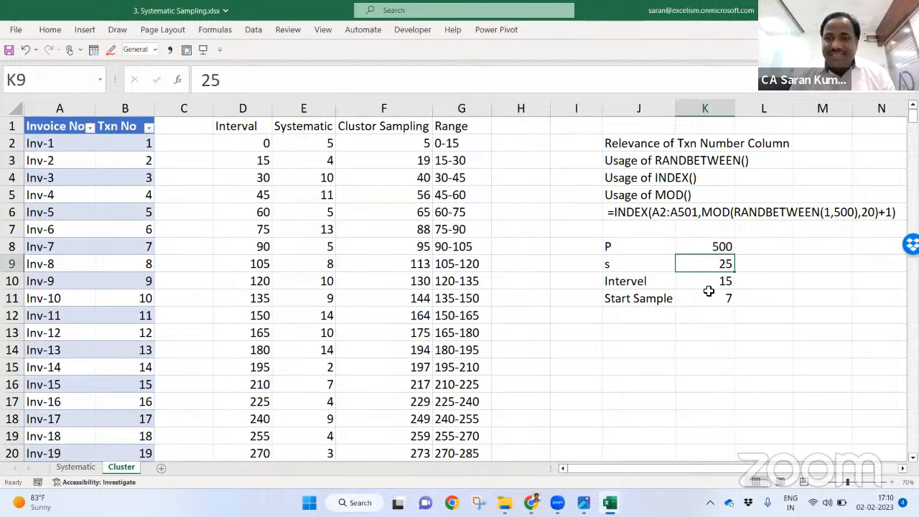
click(700, 279)
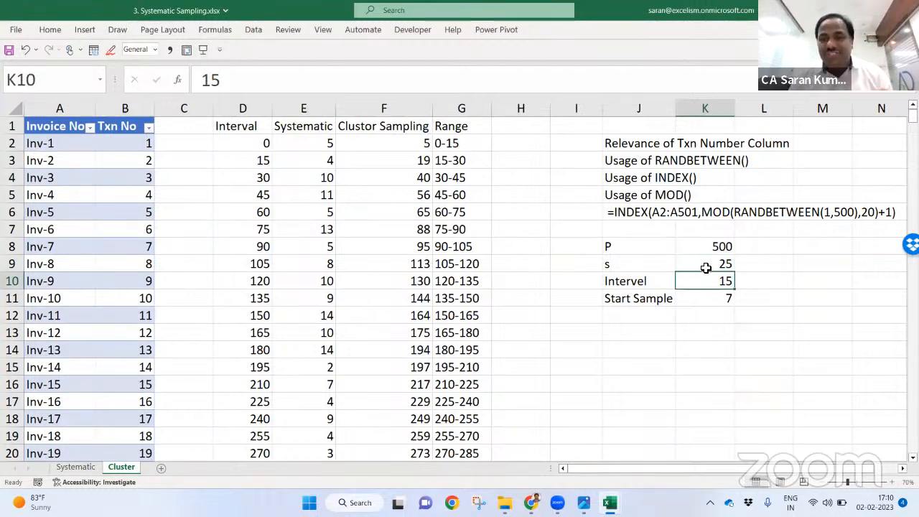
click(705, 267)
click(705, 281)
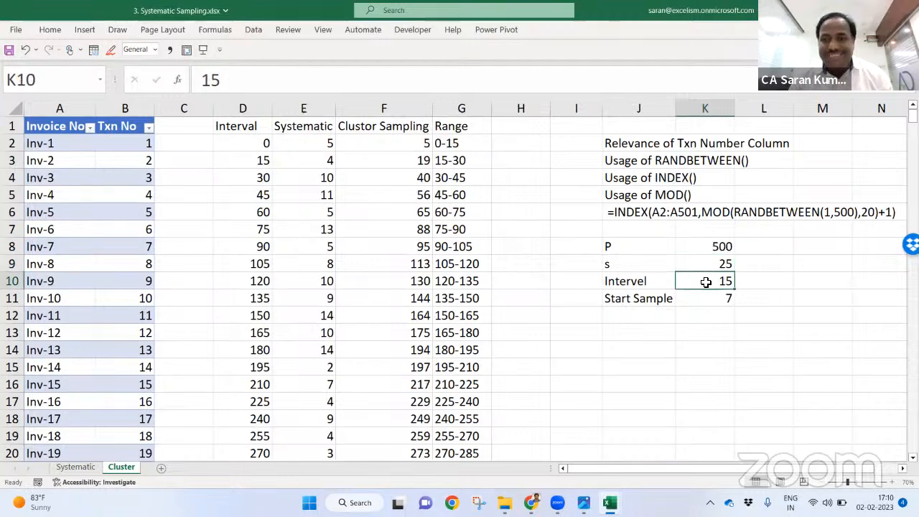
click(713, 299)
click(709, 279)
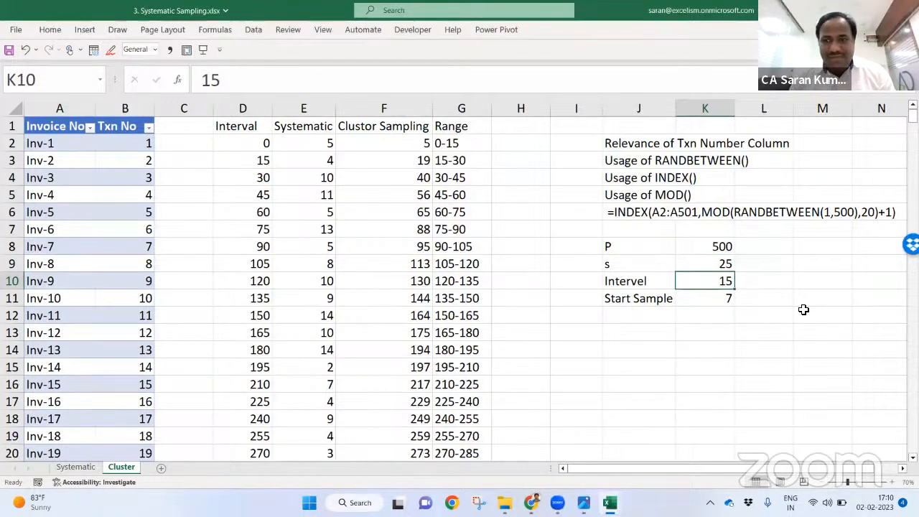
Step: Undo to restore the =INT(K8/K9) interval formula in K10
key(ctrl+z)
key(ctrl+z)
key(ctrl+z)
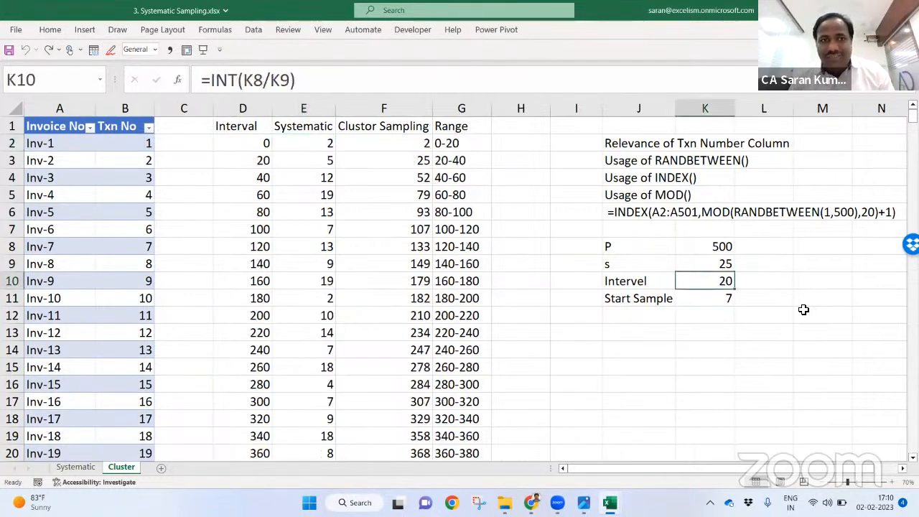
key(F2)
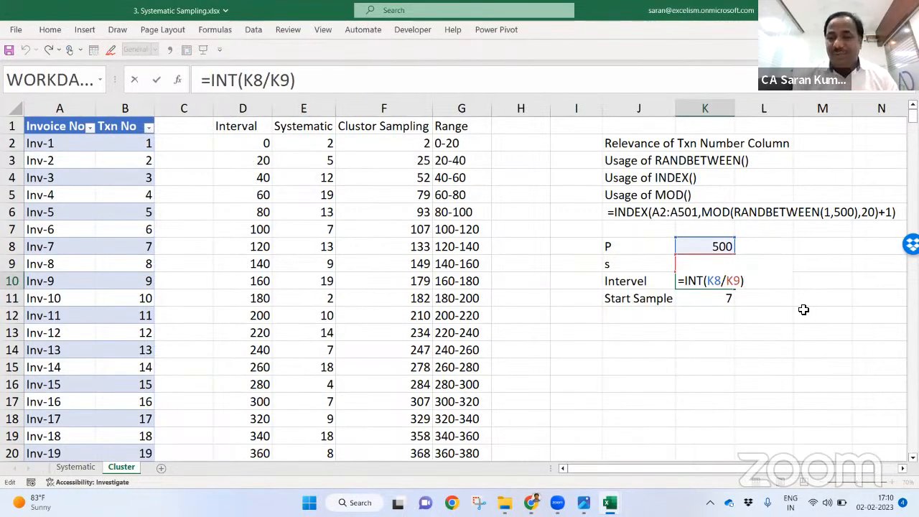
key(Return)
Step: Set sample size s to 20, then to 30, giving an interval of 16
click(728, 262)
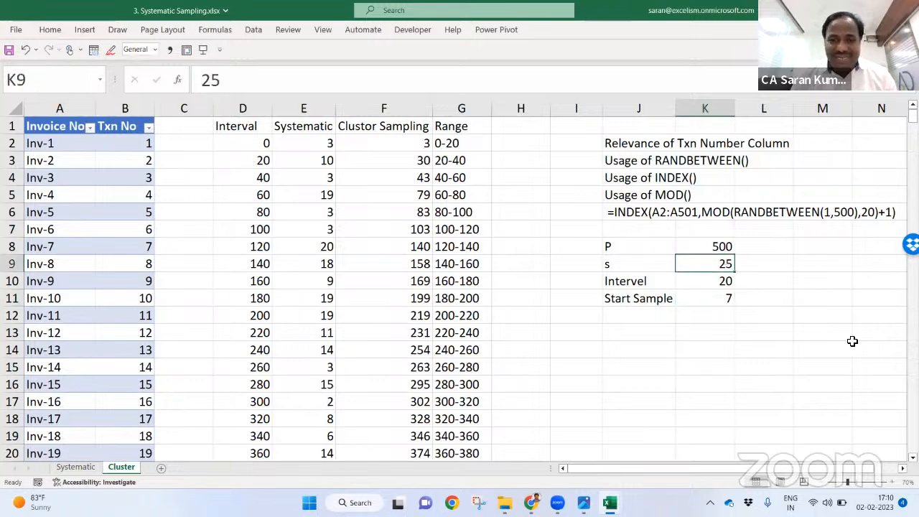
text(20)
key(Return)
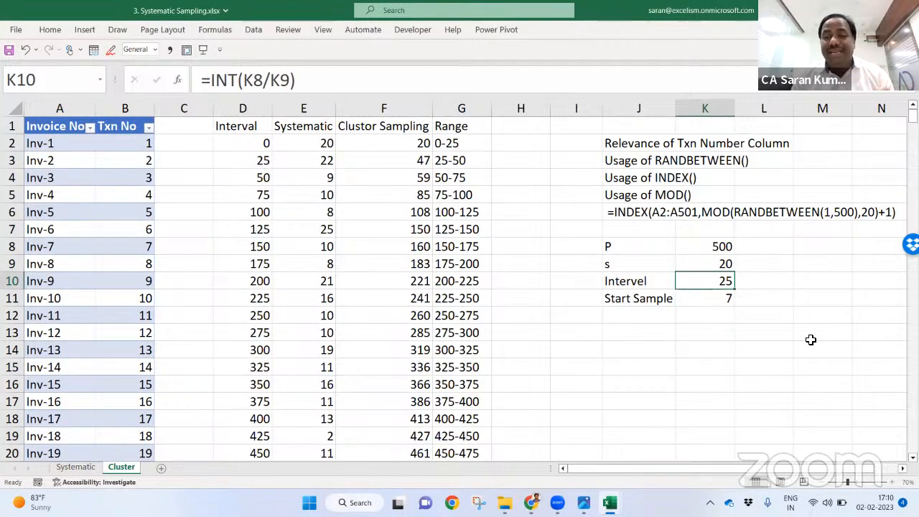
key(Up)
text(30)
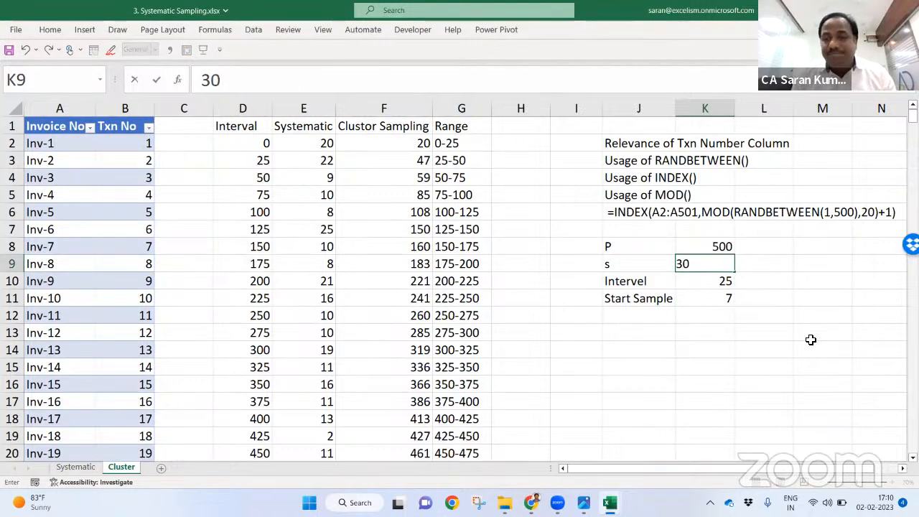
key(Return)
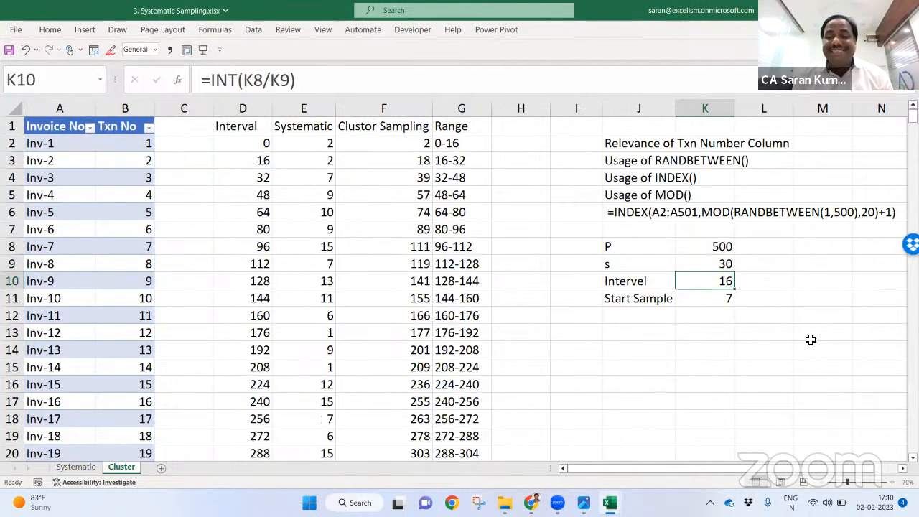
key(F2)
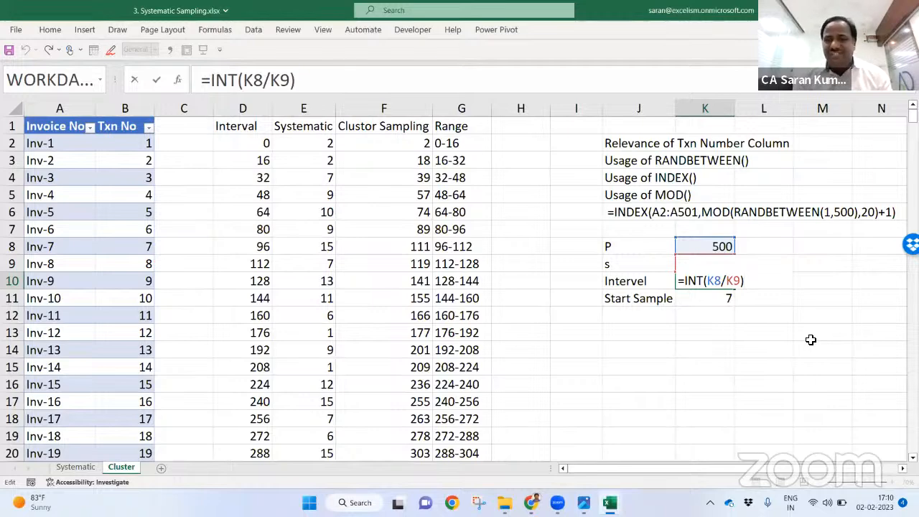
key(Return)
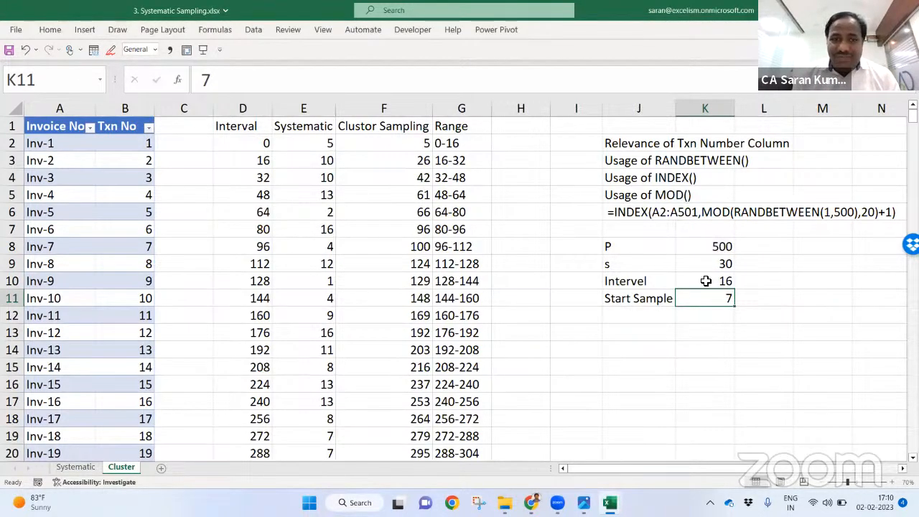
Step: Check the Interval column now steps 0, 16, 32 and open the Systematic formula in E2
click(252, 145)
click(252, 160)
click(252, 178)
click(254, 200)
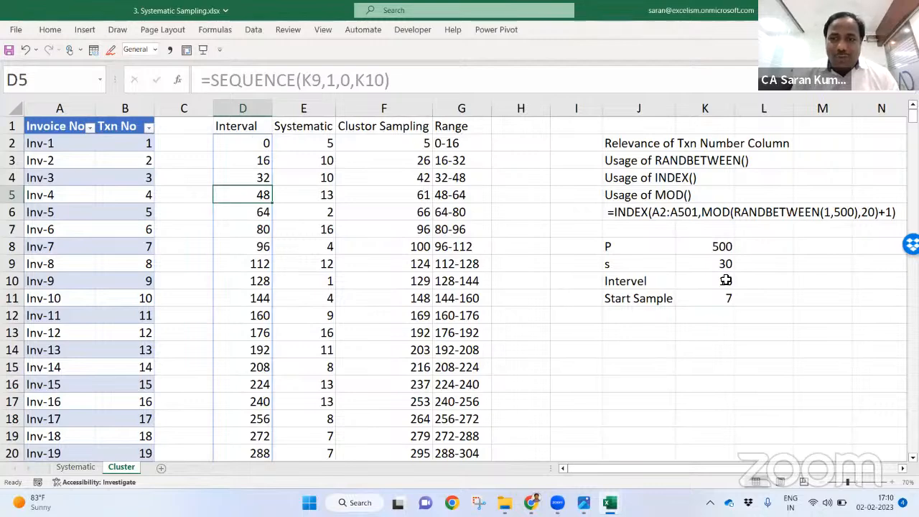
click(265, 143)
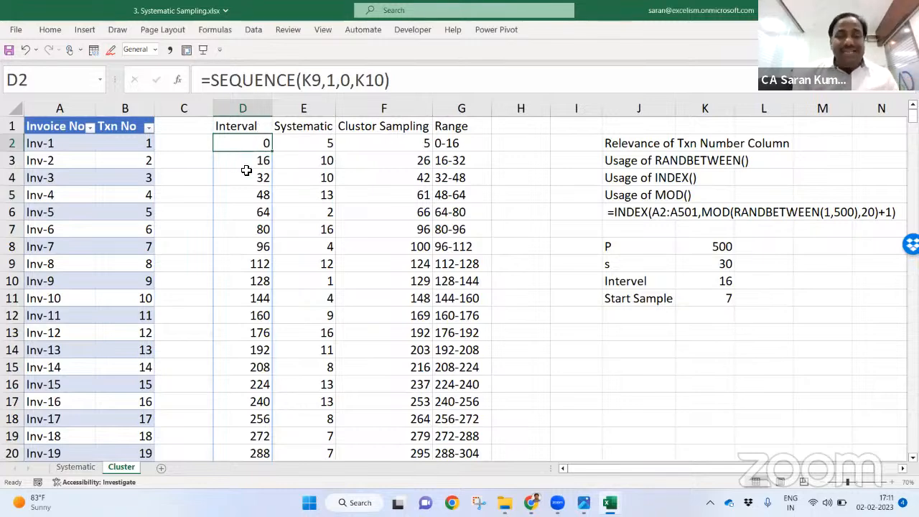
click(313, 142)
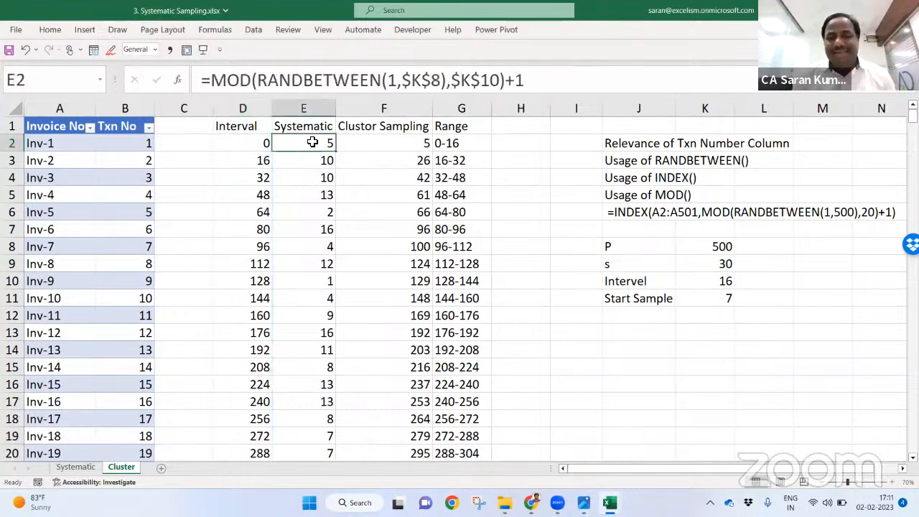
double_click(314, 143)
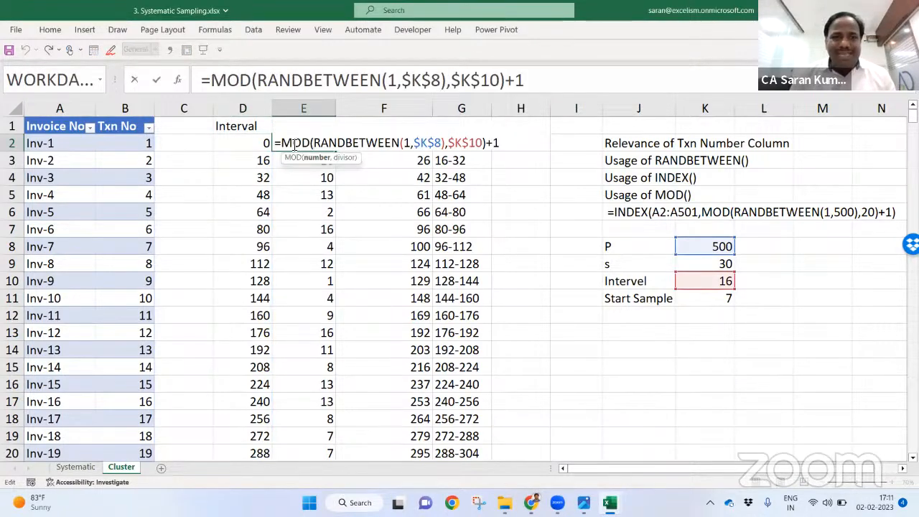
triple_click(345, 146)
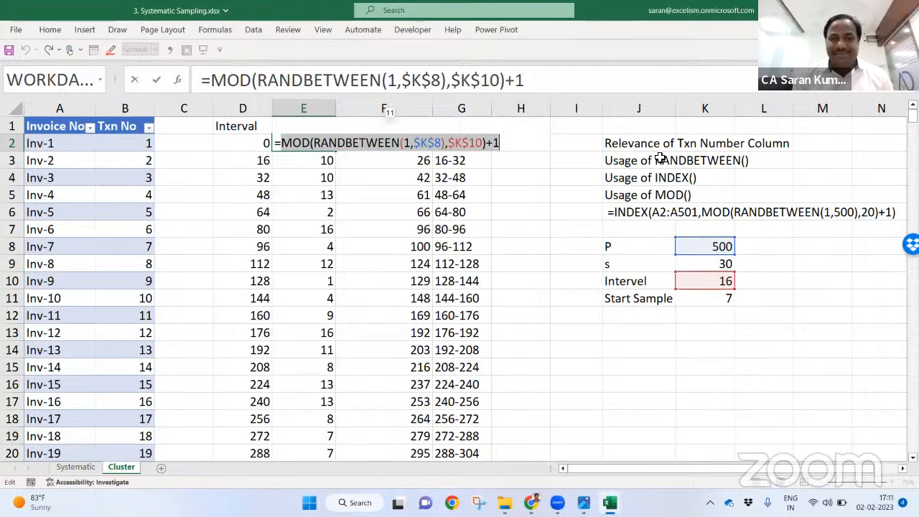
drag(321, 146, 450, 150)
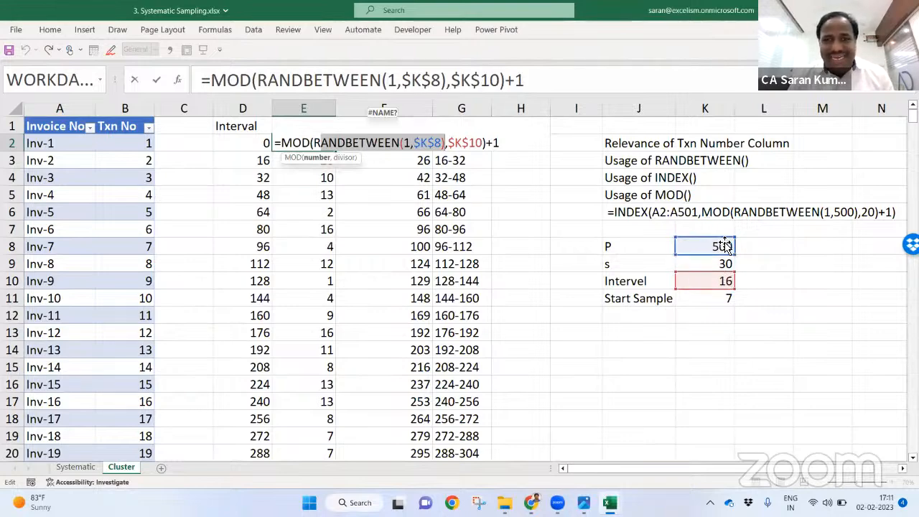
drag(315, 142, 450, 143)
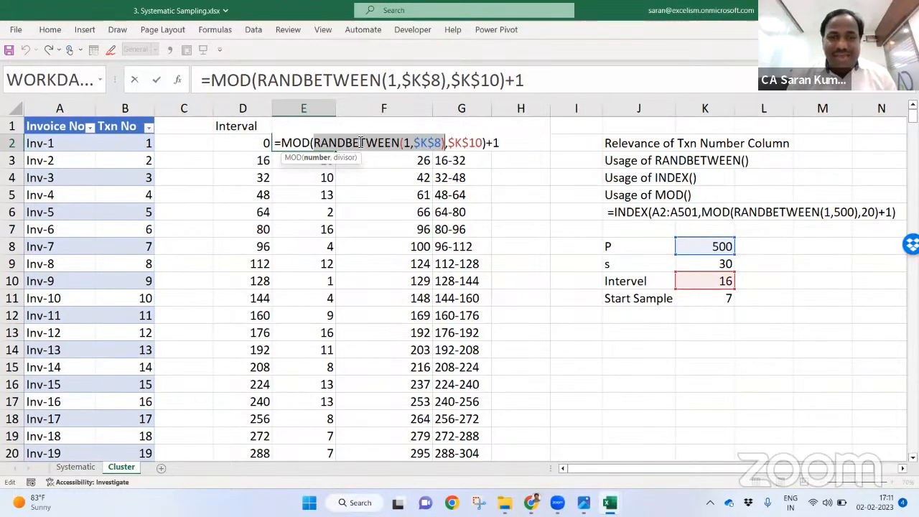
drag(450, 143, 485, 143)
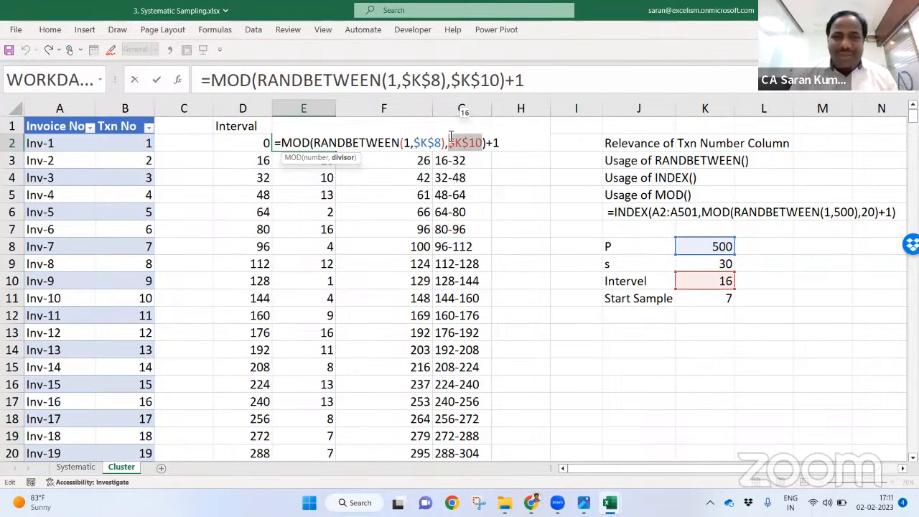
drag(317, 143, 452, 143)
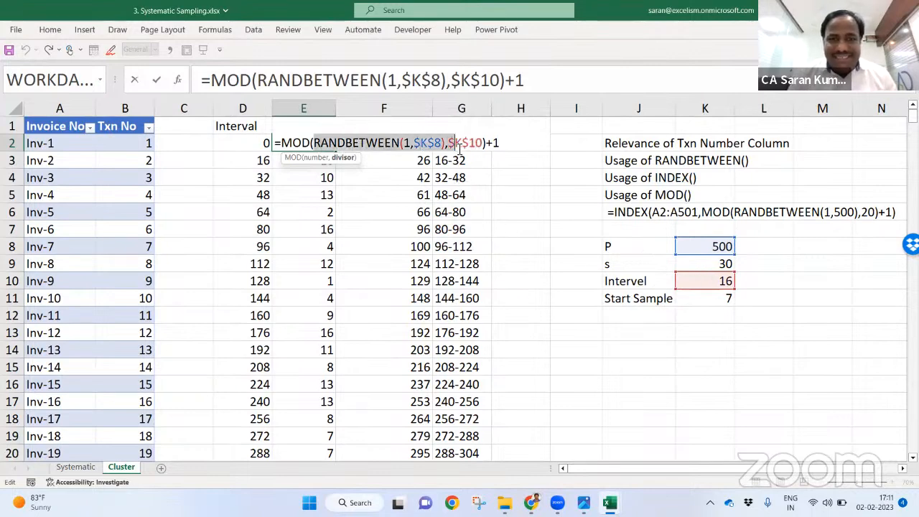
click(368, 142)
drag(275, 143, 485, 143)
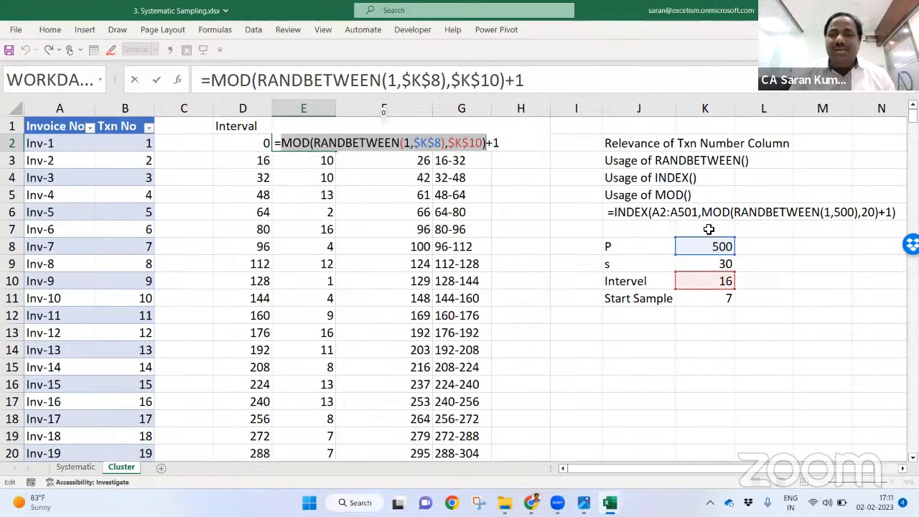
click(415, 143)
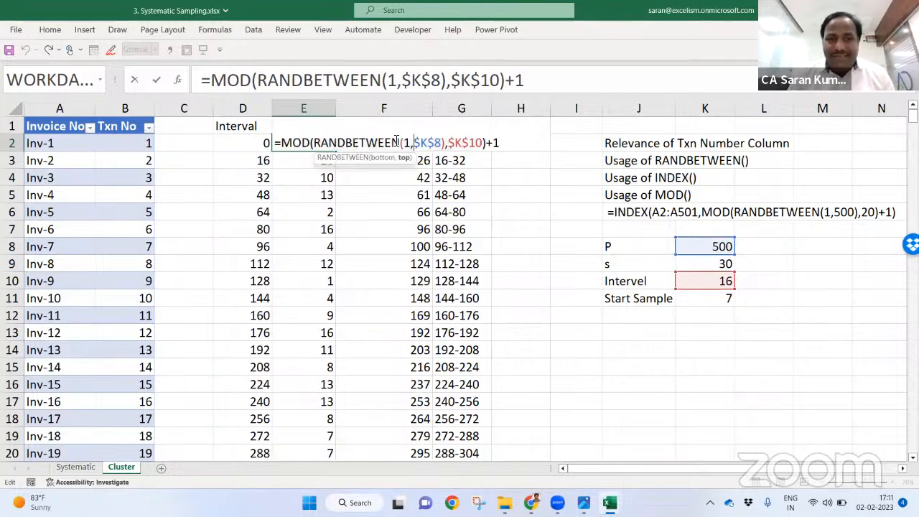
drag(315, 143, 448, 143)
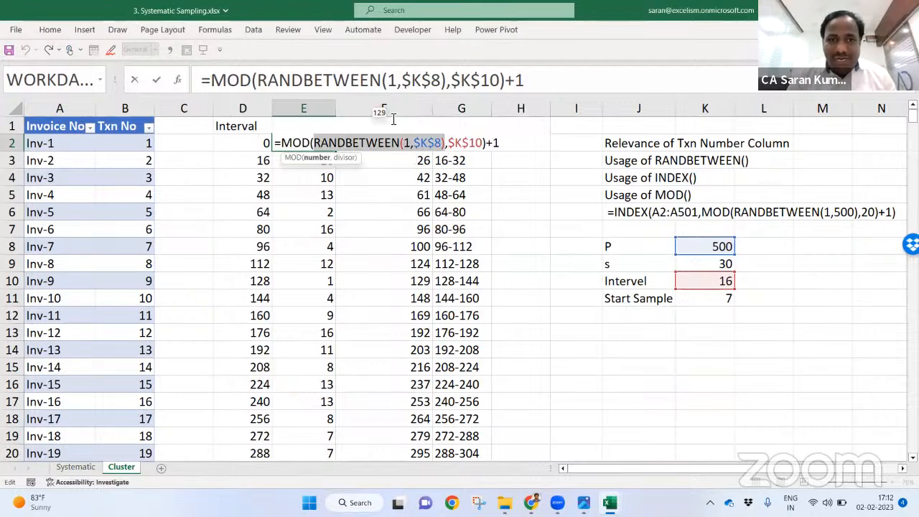
drag(280, 143, 488, 143)
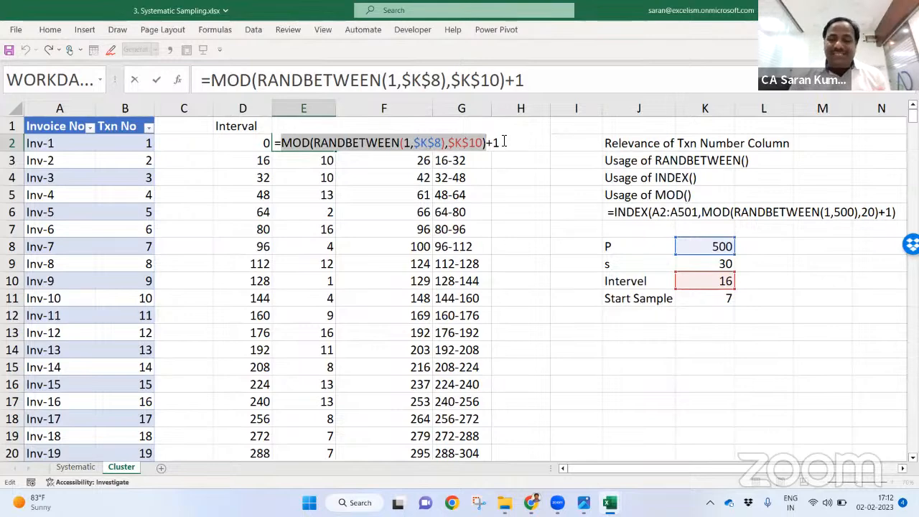
key(Return)
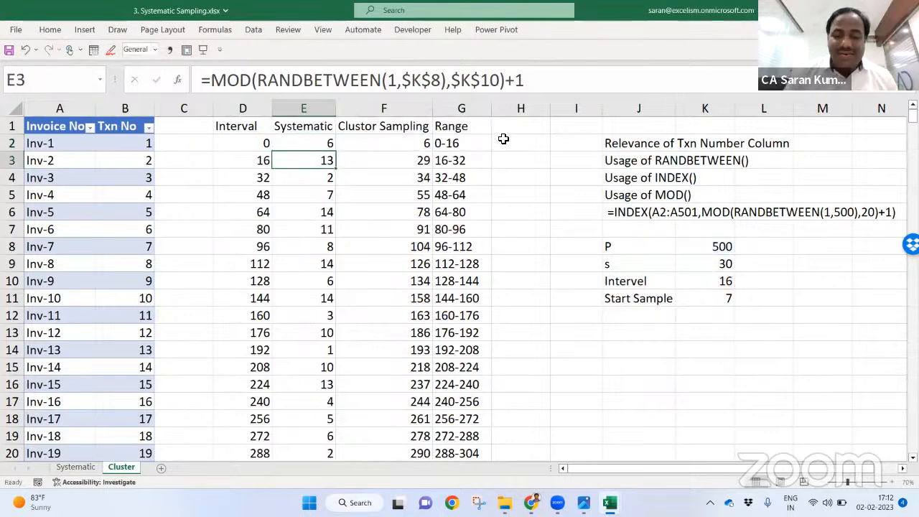
key(F9)
key(F9)
key(F9)
key(F9)
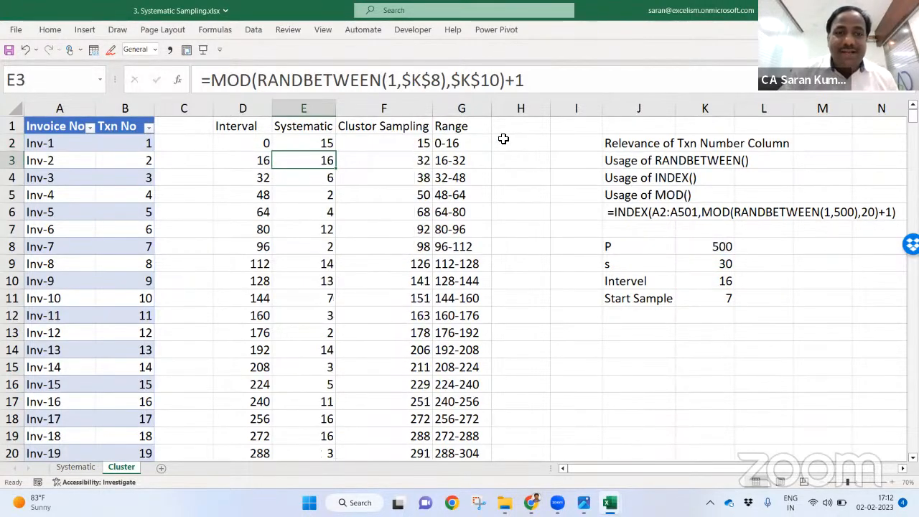
drag(322, 143, 321, 333)
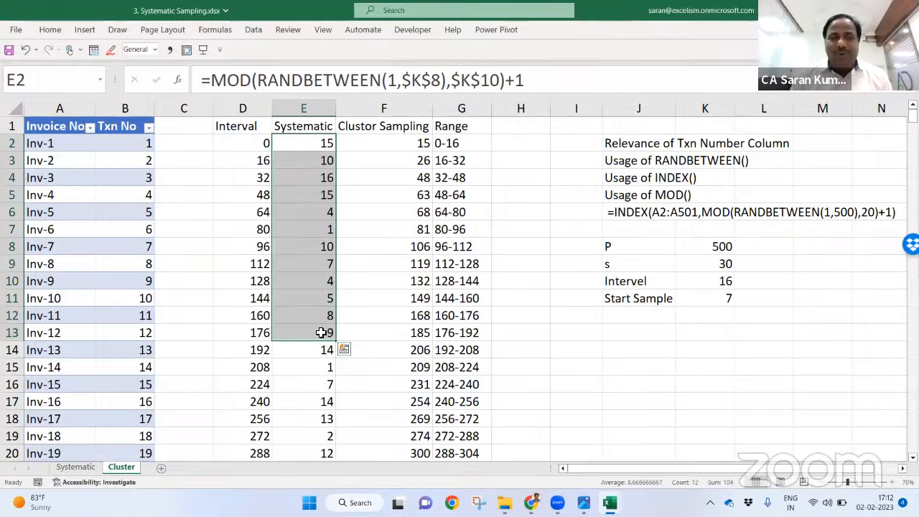
drag(312, 141, 311, 221)
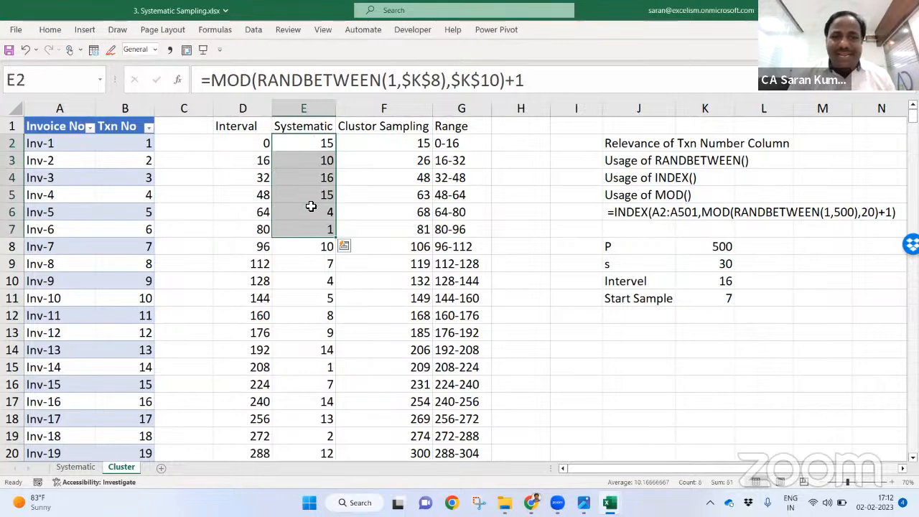
key(shift+BackSpace)
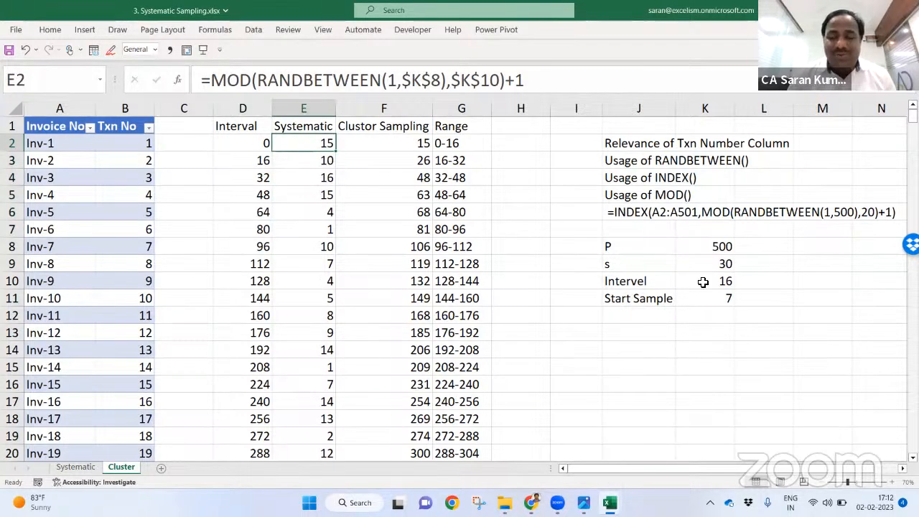
click(698, 279)
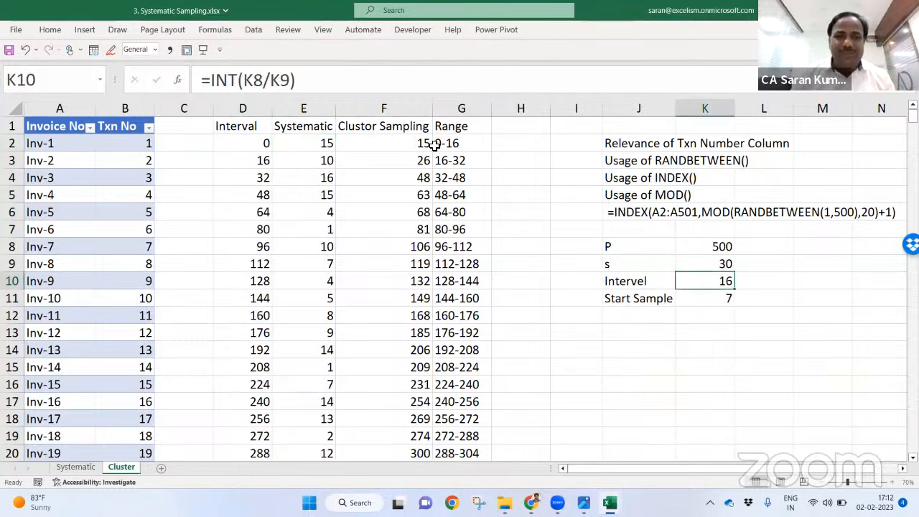
click(428, 145)
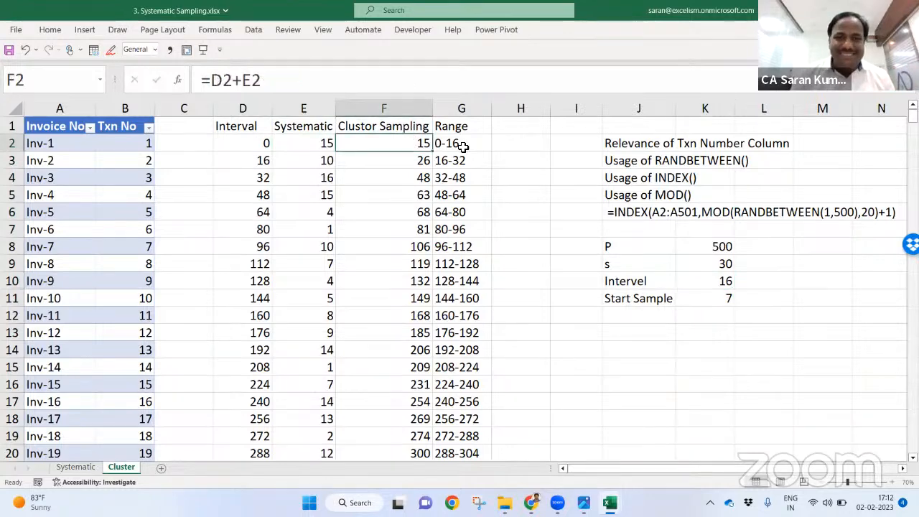
key(Right)
click(400, 143)
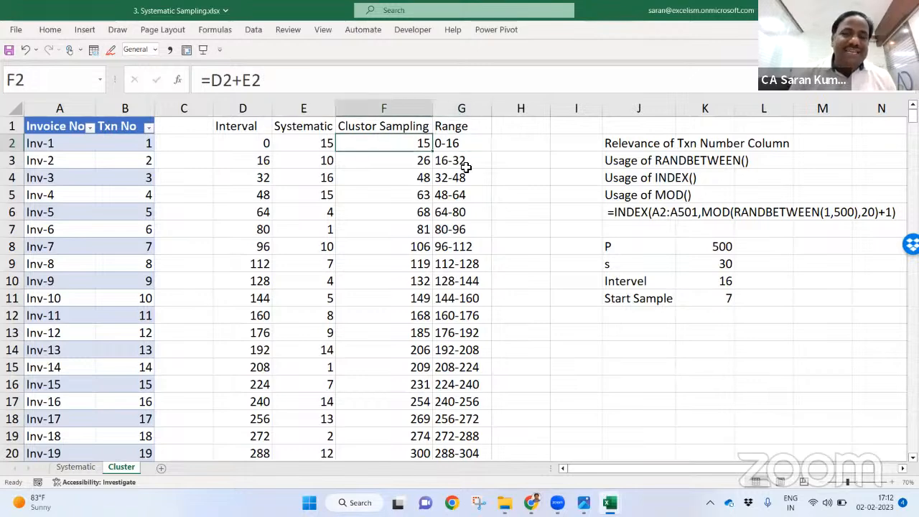
click(467, 170)
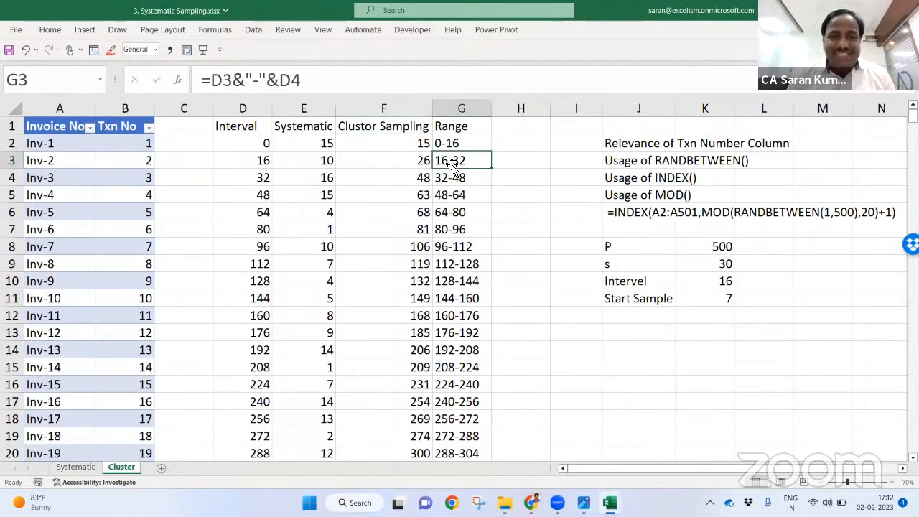
click(396, 157)
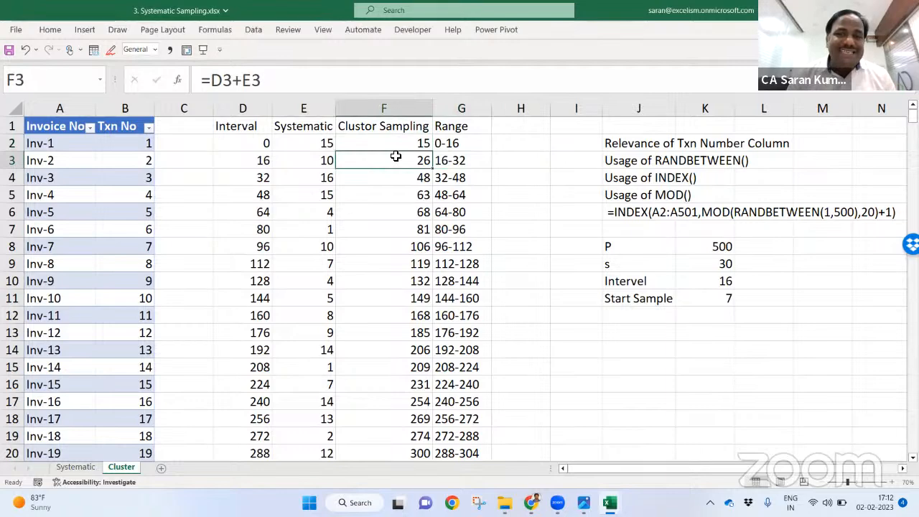
drag(389, 123, 390, 376)
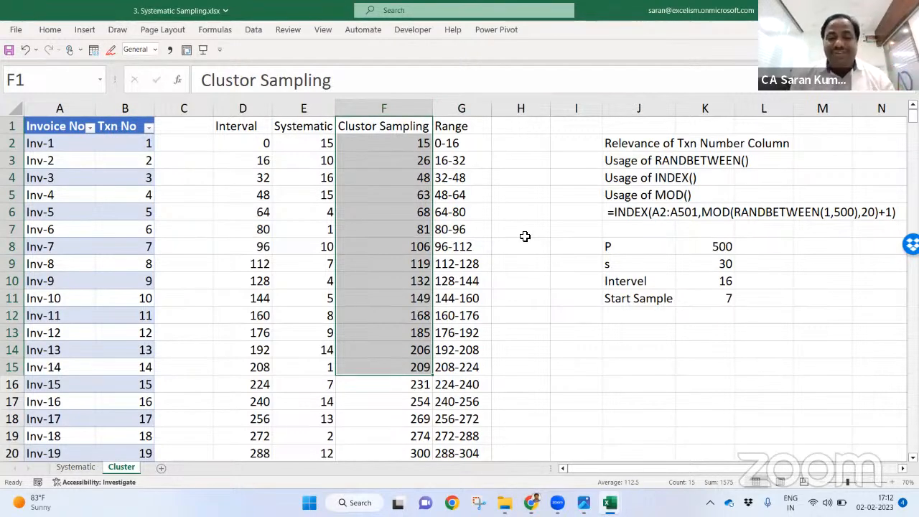
click(571, 264)
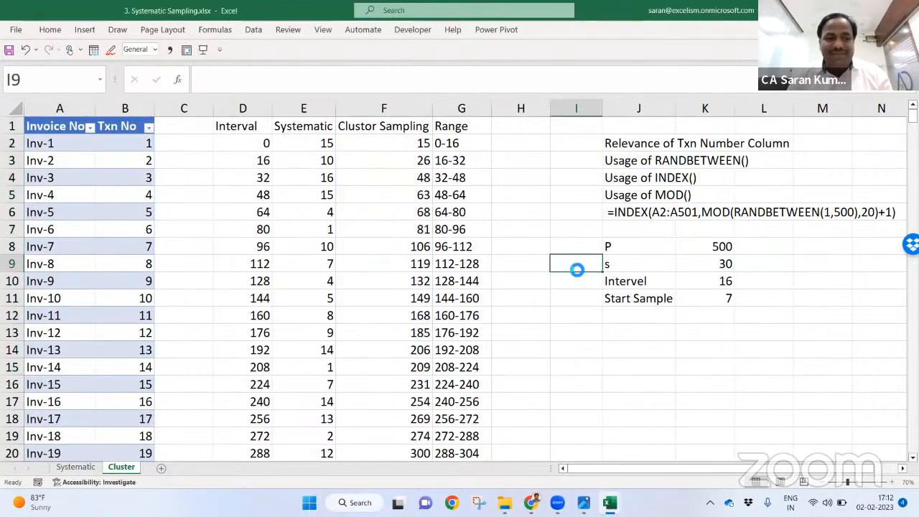
Step: Switch between the open workbooks and open 0. Sample File.xlsx from File Explorer
key(ctrl+Tab)
key(alt+Tab)
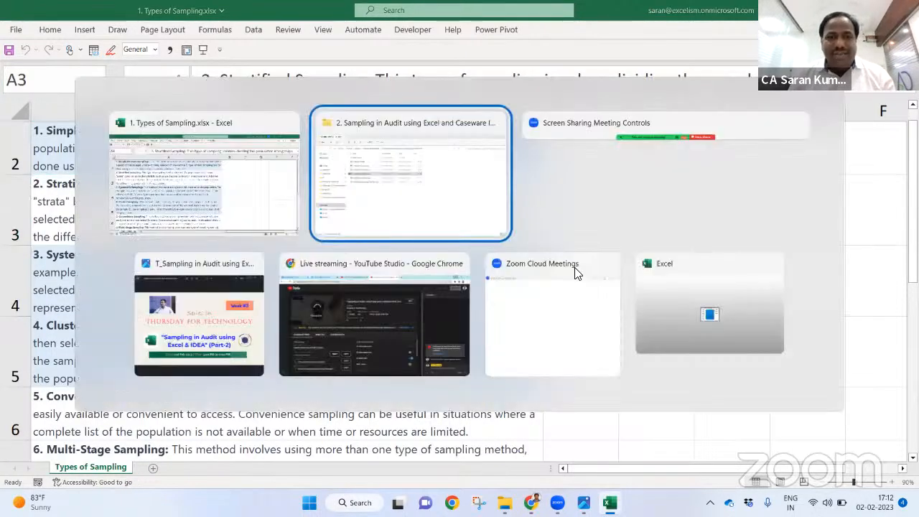
key(alt+Tab)
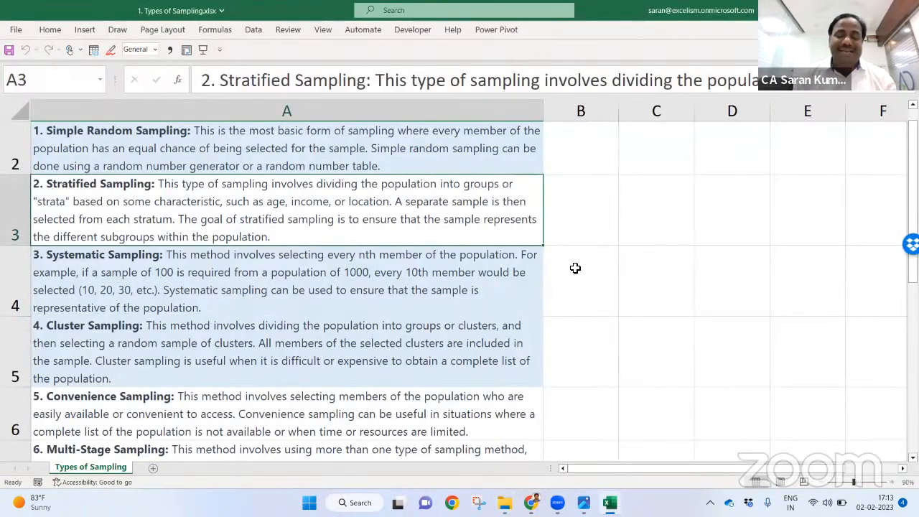
key(ctrl+Tab)
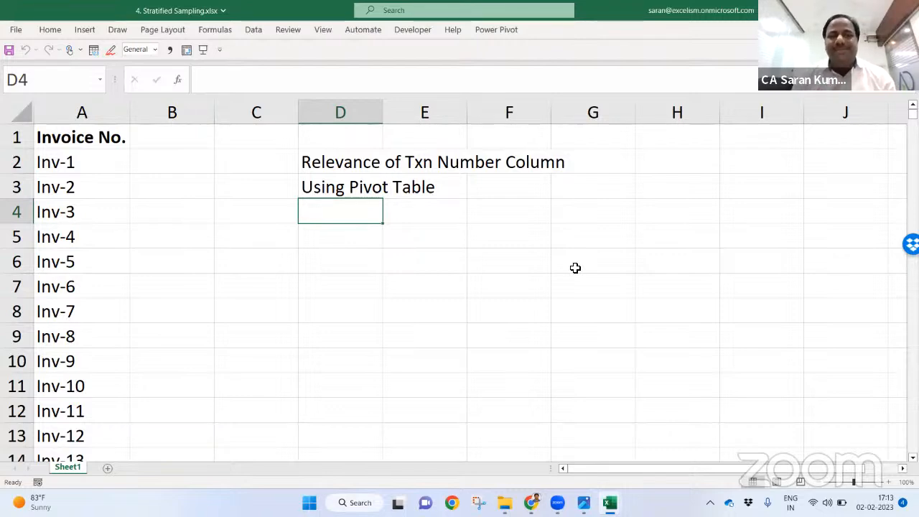
key(alt+Tab)
key(alt+Tab)
key(Up)
key(Up)
key(Up)
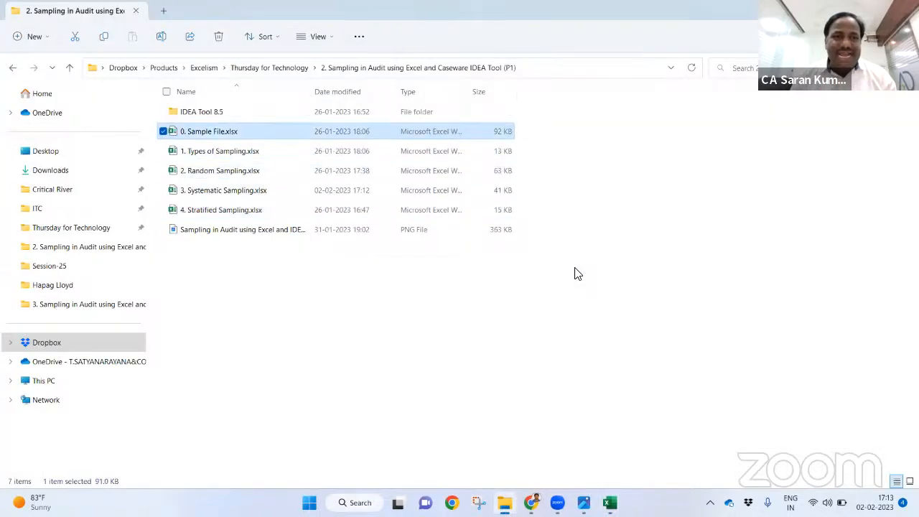
key(alt+Tab)
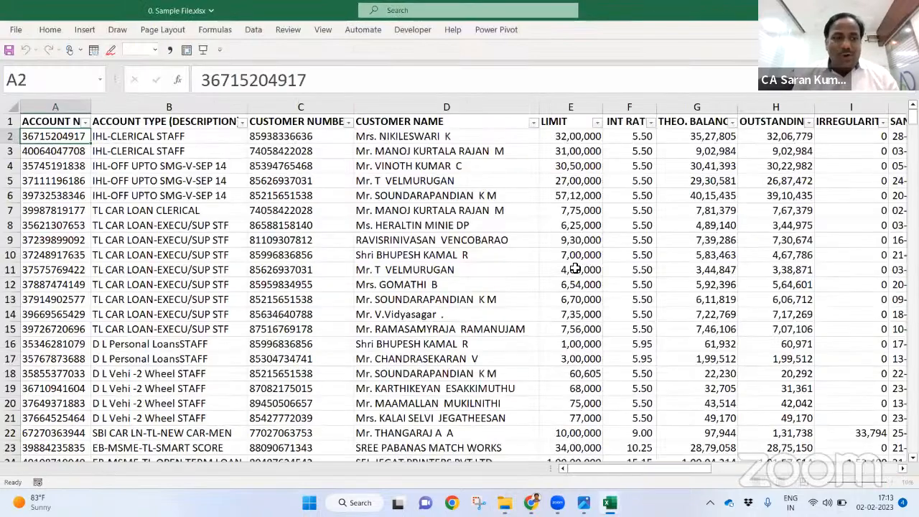
Step: Copy the loan data table into a new sheet of the Stratified Sampling workbook and autofit columns
key(ctrl+Home)
key(ctrl+a)
key(ctrl+c)
key(alt+Tab)
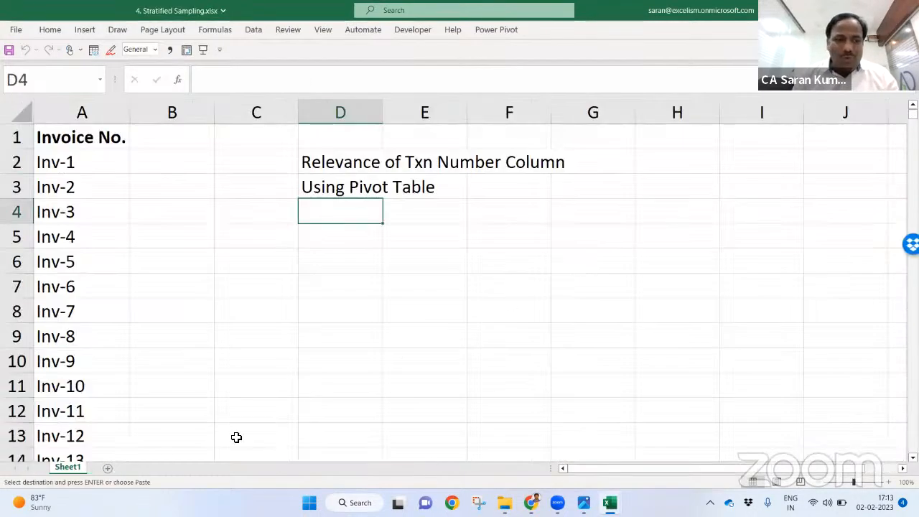
click(107, 468)
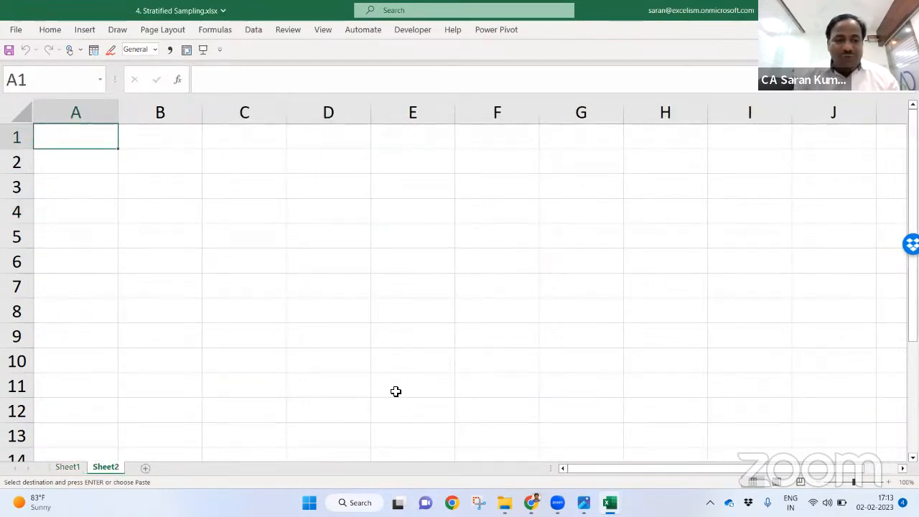
key(ctrl+v)
key(alt+h)
key(o)
key(i)
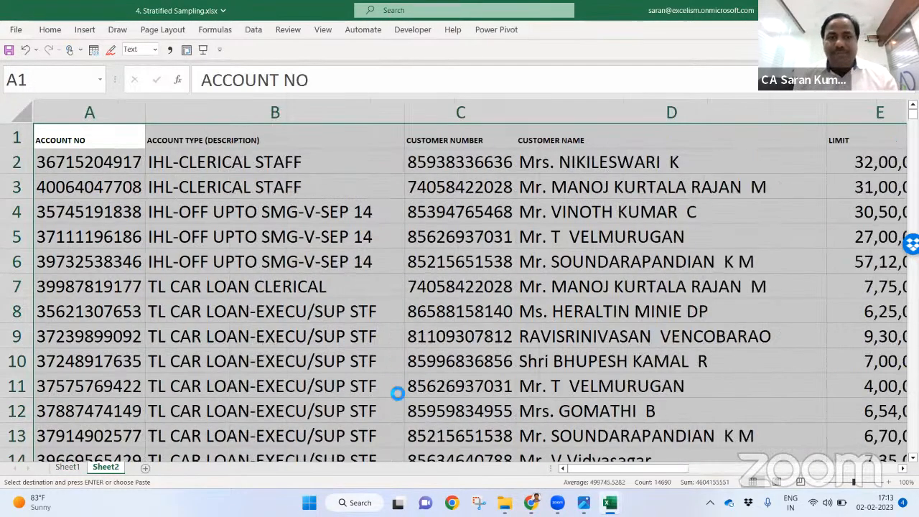
Step: Apply the first data row's formatting to the header row with Paste Special Formats
key(Return)
key(ctrl+shift+Right)
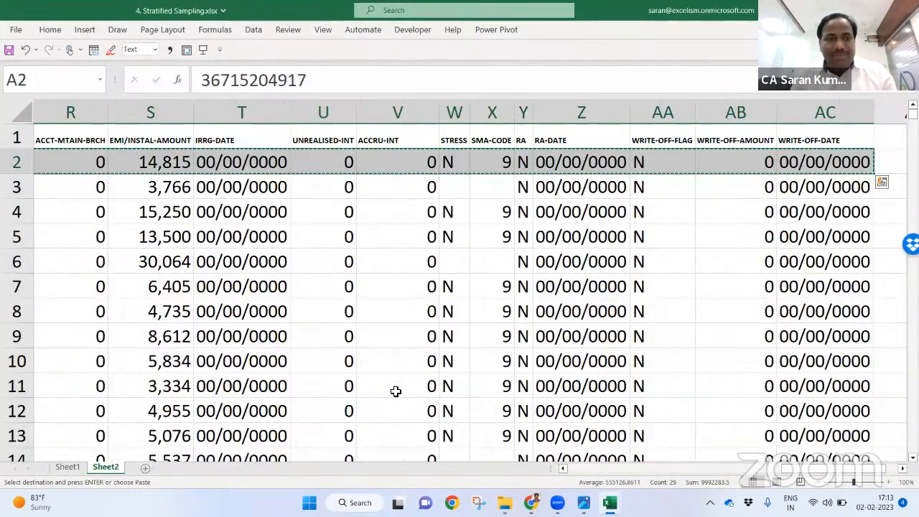
key(ctrl+Home)
key(ctrl+alt+v)
key(v)
key(Return)
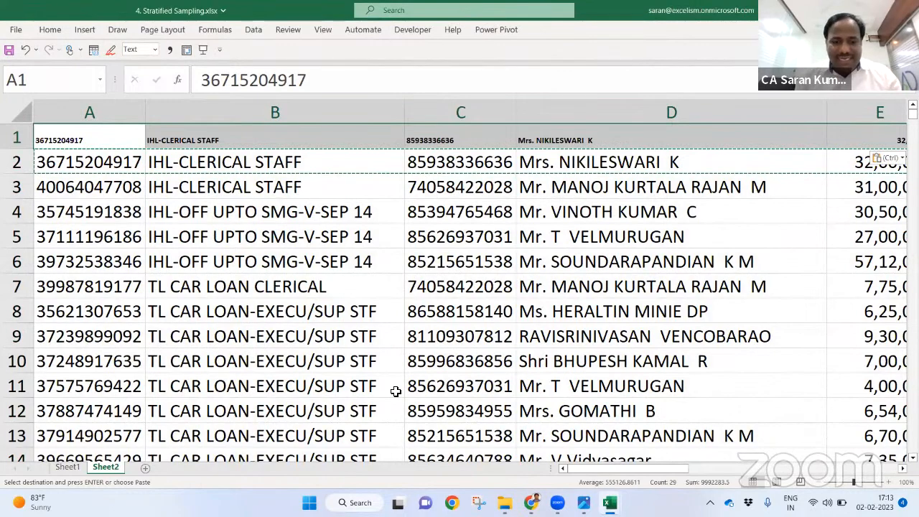
key(ctrl+z)
key(alt+e)
key(s)
key(t)
key(Return)
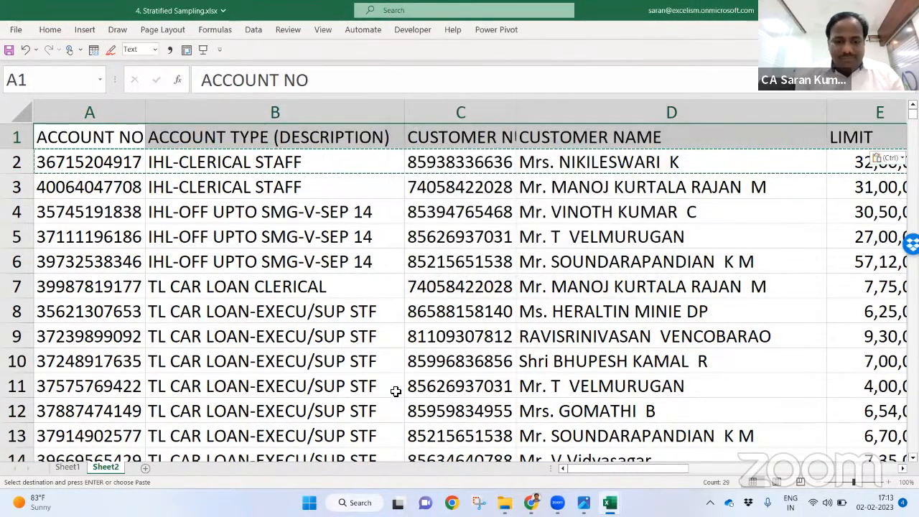
Step: Autofit the column widths across the entire loan data table
key(ctrl+shift+Right)
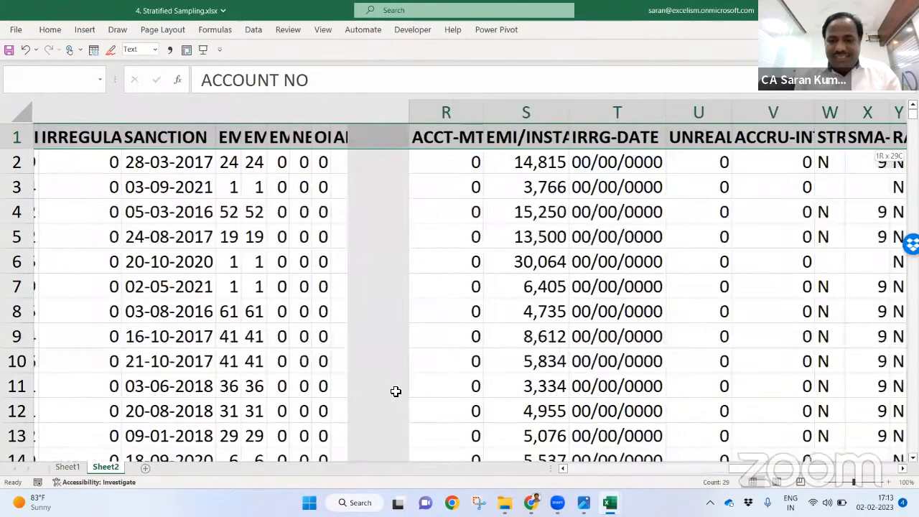
key(ctrl+shift+Down)
key(alt+o)
key(c)
key(a)
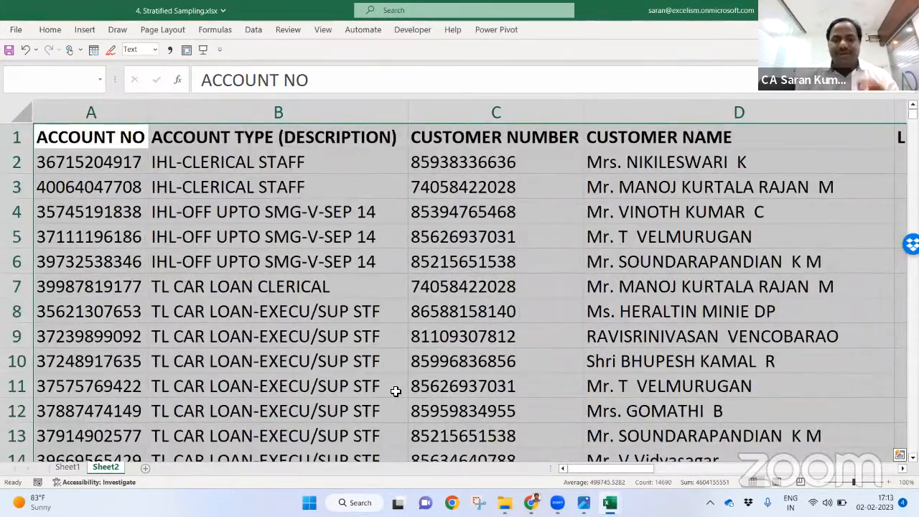
scroll(743, 469, down, 1)
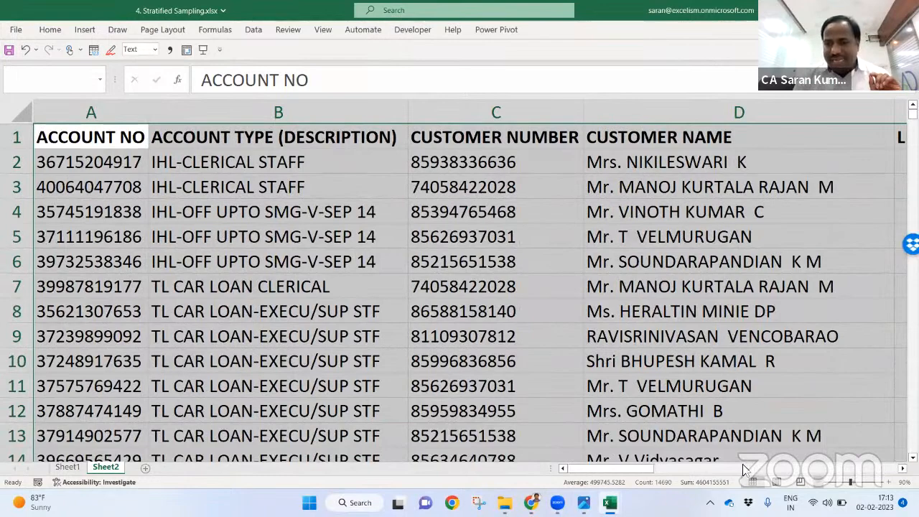
scroll(743, 463, down, 1)
scroll(413, 268, down, 1)
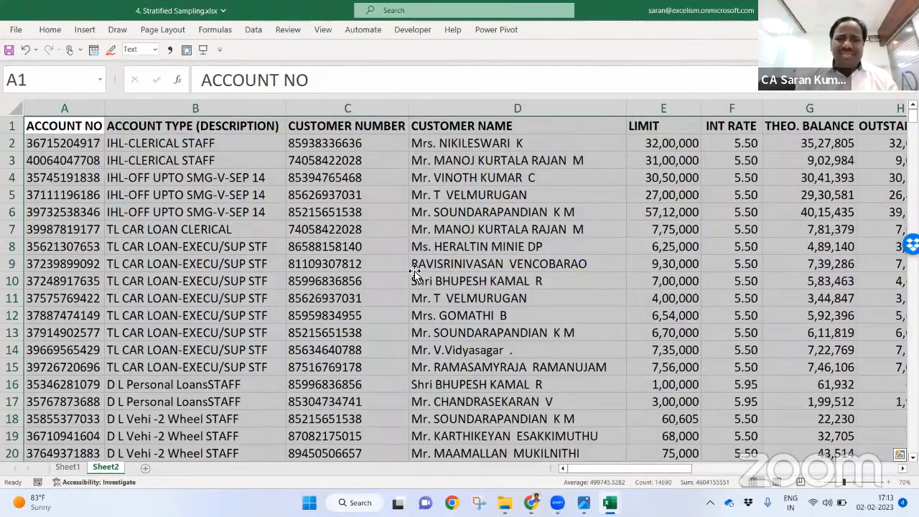
Step: Widen the SANCTION date column J so the dates display
click(414, 270)
key(Right)
key(Right)
key(Right)
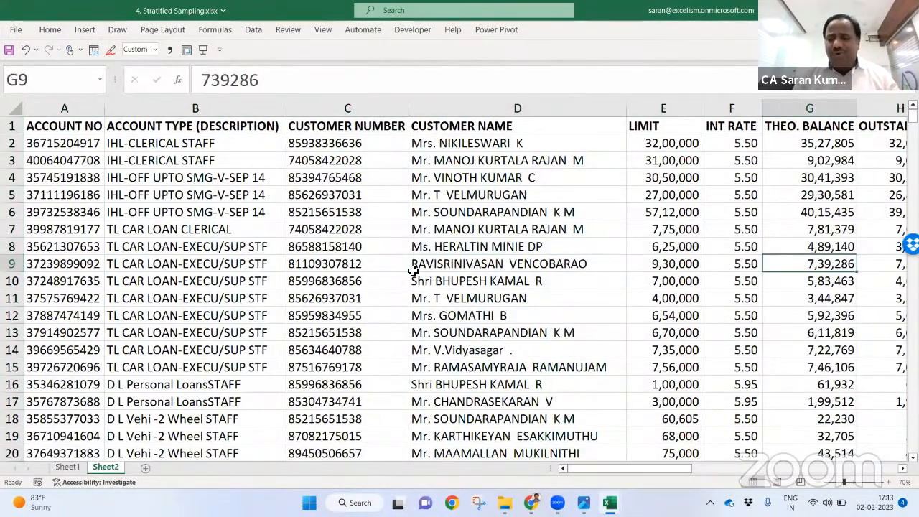
key(Right)
key(Right)
key(Right)
key(Right)
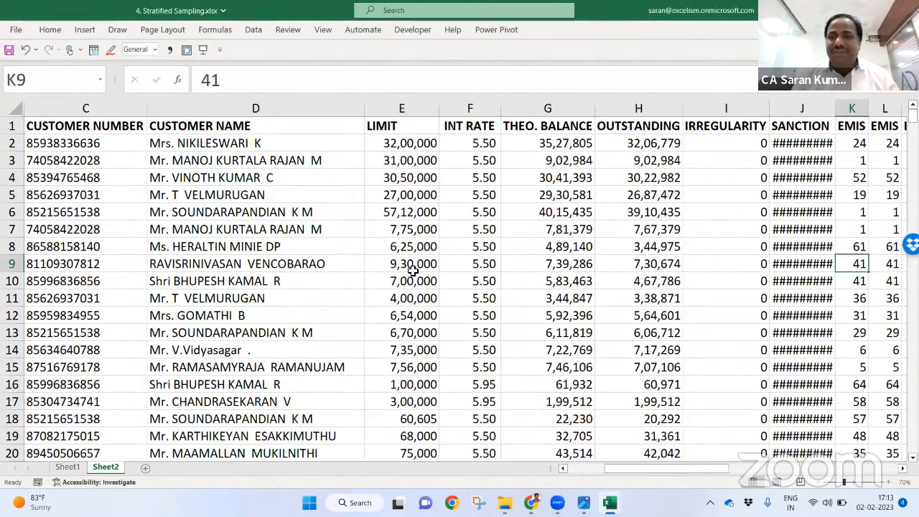
key(Left)
key(alt+h)
key(o)
key(i)
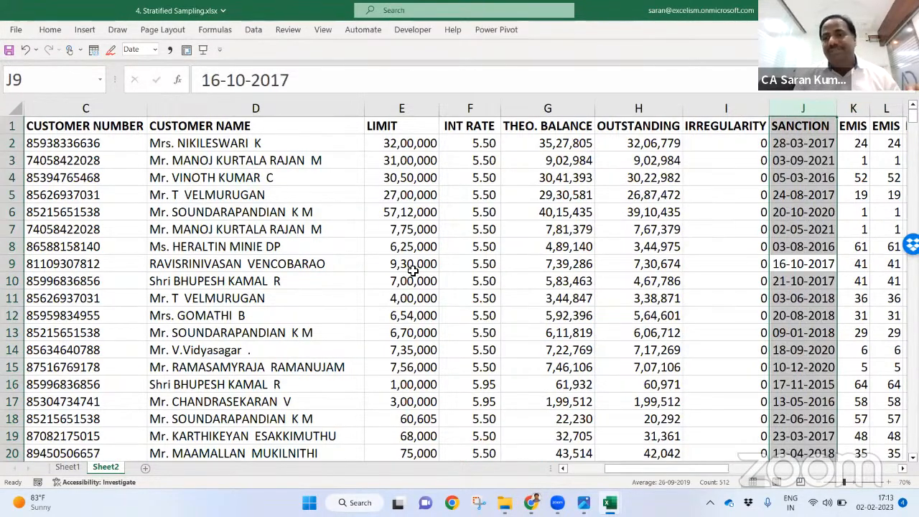
key(Right)
key(ctrl+Home)
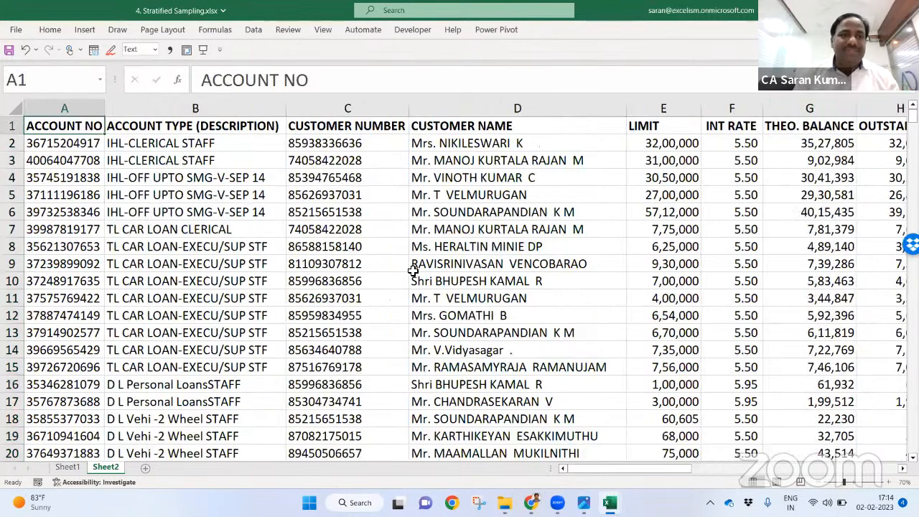
Step: Select the ACCOUNT TYPE (DESCRIPTION), CUSTOMER NUMBER and CUSTOMER NAME columns
click(193, 117)
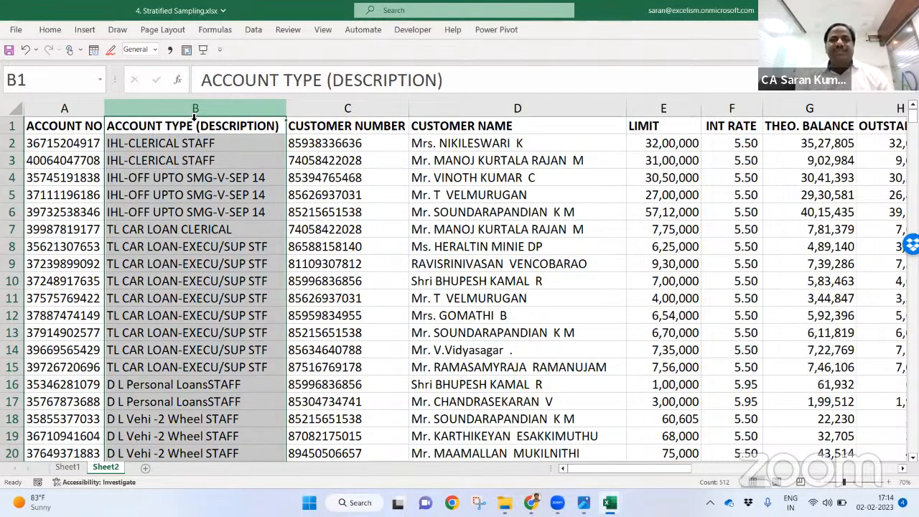
click(331, 108)
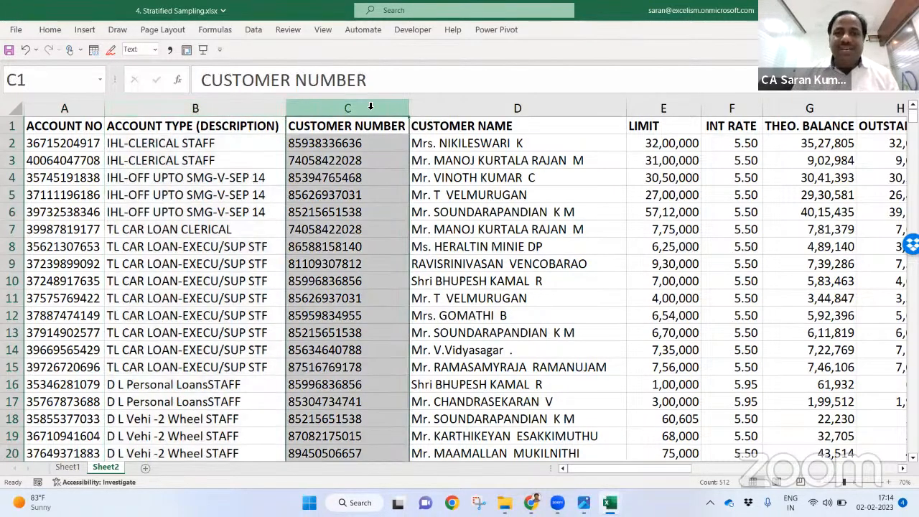
click(458, 108)
drag(623, 466, 687, 468)
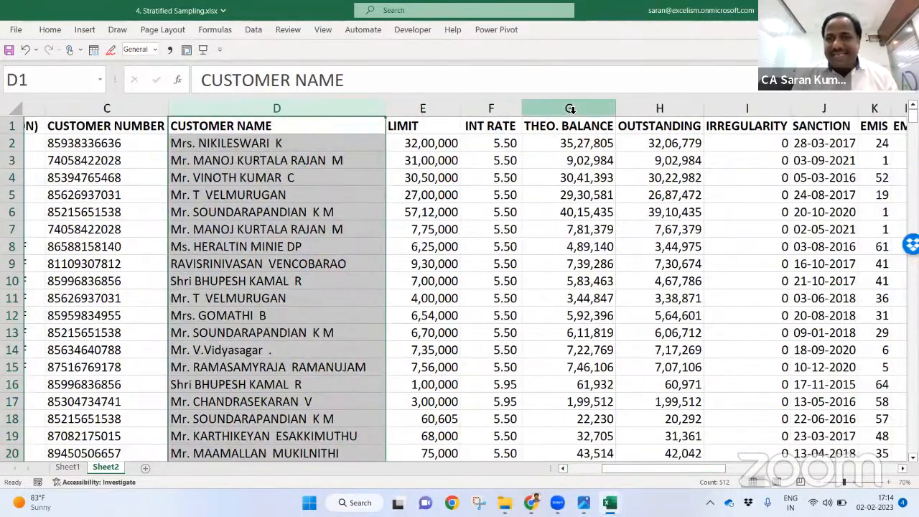
drag(687, 469, 896, 453)
scroll(547, 440, left, 10)
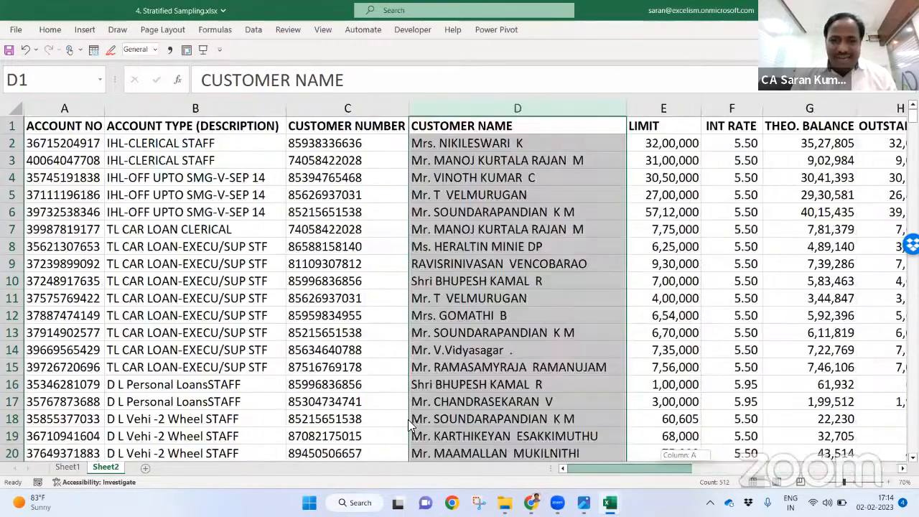
Step: Select the whole loan data table, from ACCOUNT NO to column AC and row 512
click(308, 263)
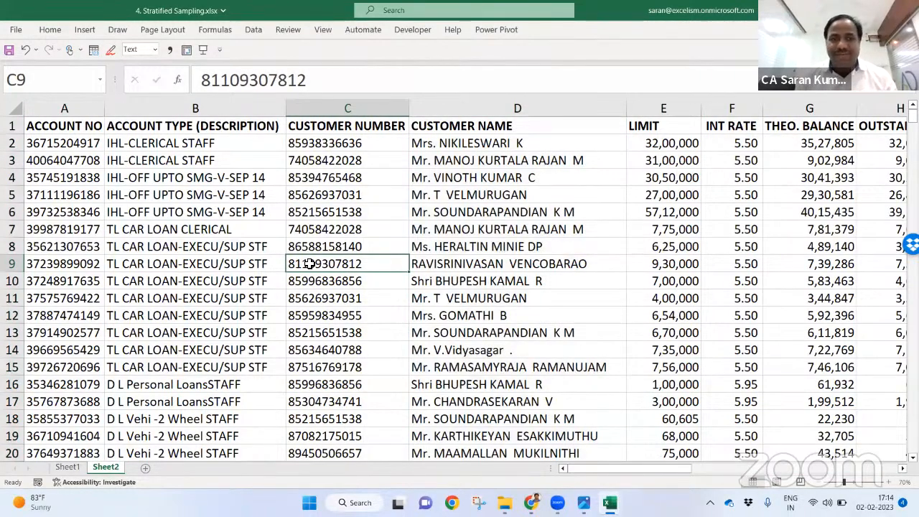
key(ctrl+a)
scroll(310, 263, right, 8)
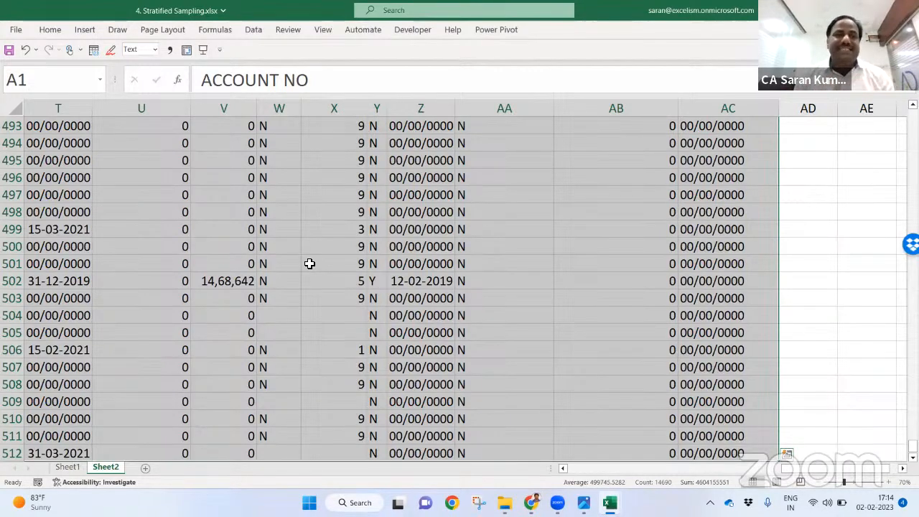
Step: Create a PivotTable from the loan data range on a new worksheet and enlarge its field list
click(89, 34)
click(21, 72)
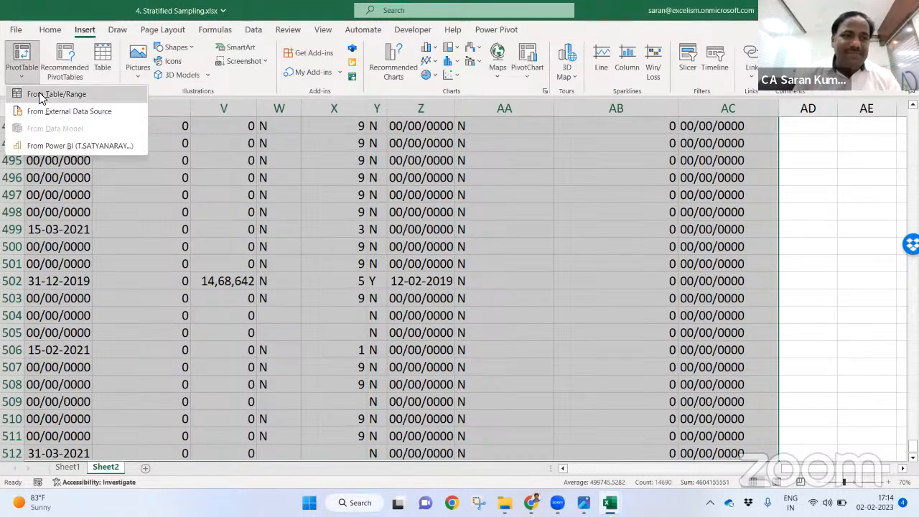
click(39, 94)
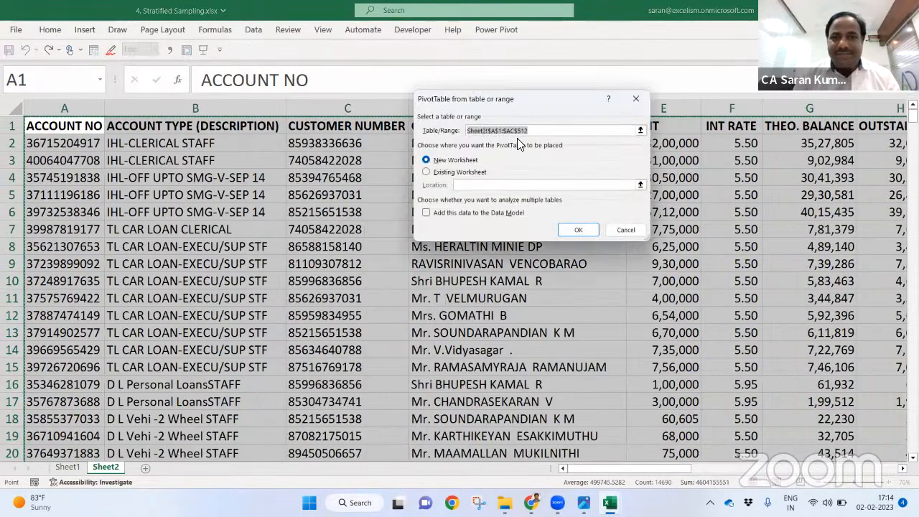
click(583, 231)
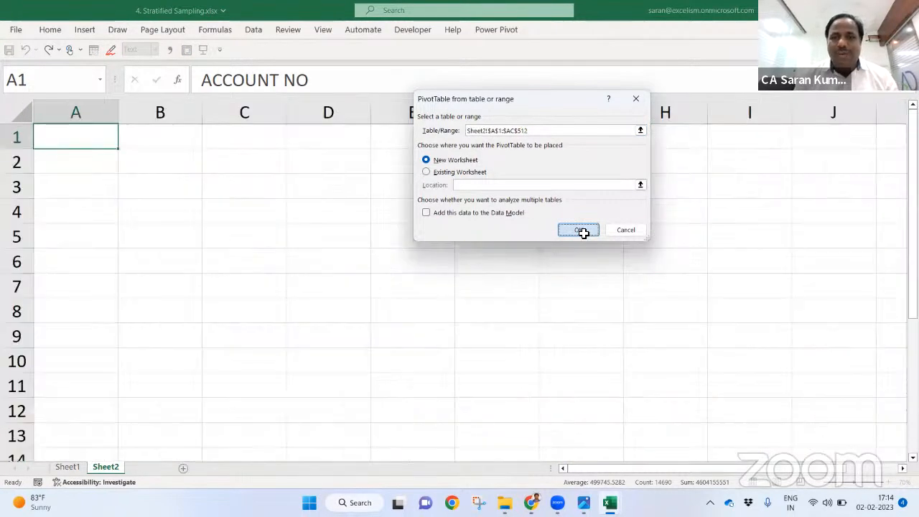
click(822, 483)
click(822, 483)
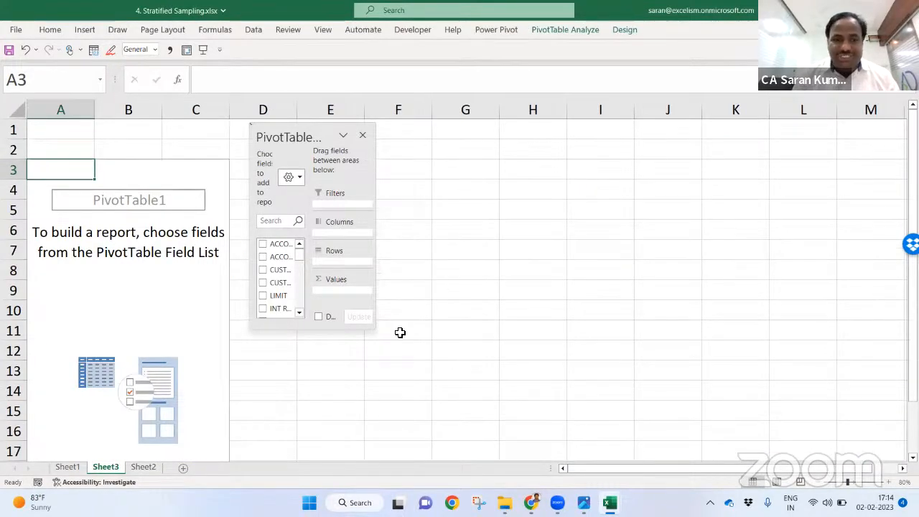
drag(373, 329, 638, 388)
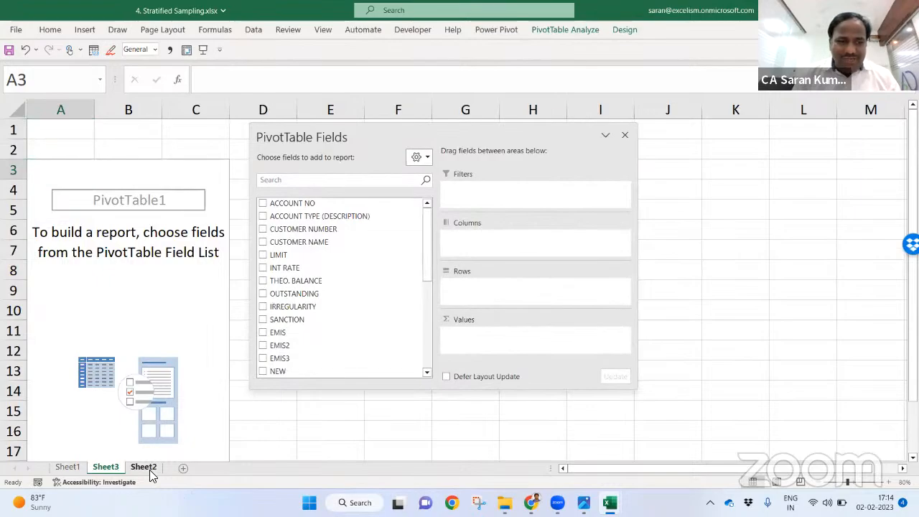
Step: Verify on Sheet2 that the account data ends at row 512
click(146, 469)
click(92, 328)
key(ctrl+Down)
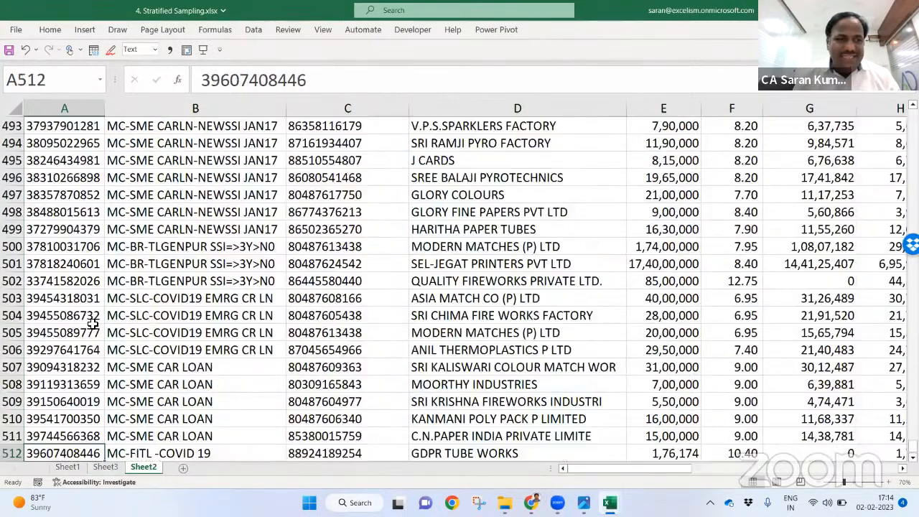
key(ctrl+Up)
key(Down)
key(ctrl+Down)
key(ctrl+Up)
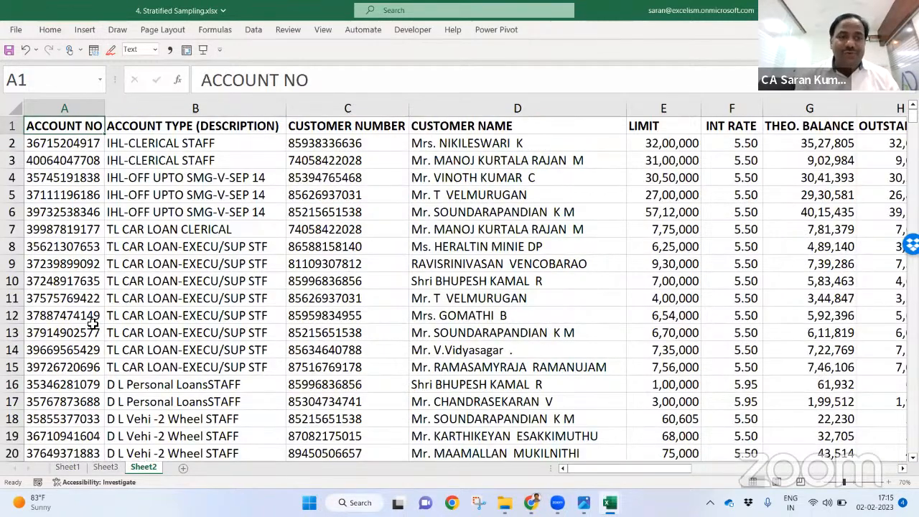
key(Down)
key(alt+w)
key(Escape)
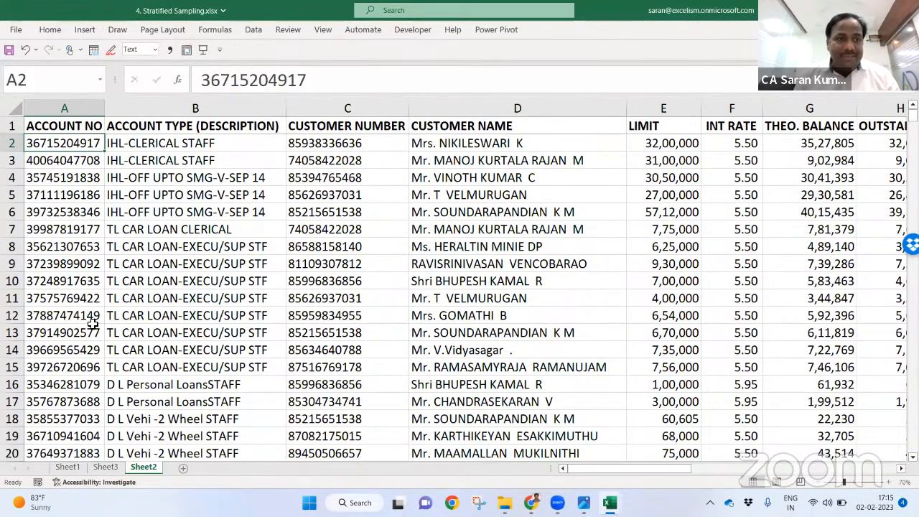
key(ctrl+Down)
key(Down)
key(Down)
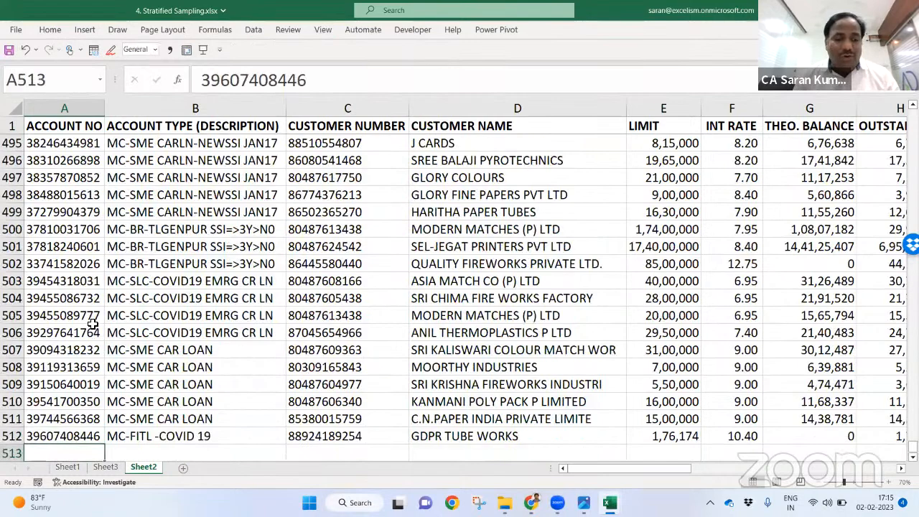
key(Down)
key(Up)
key(Up)
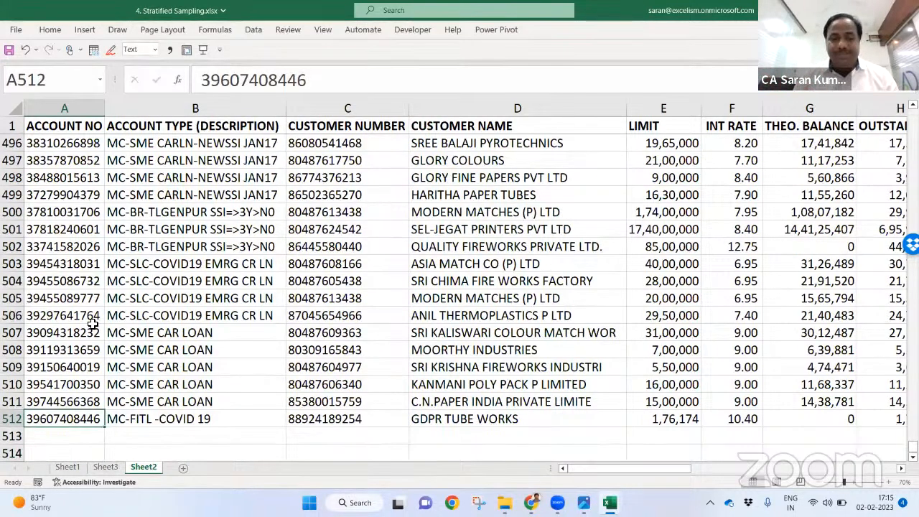
Step: Close the PivotTable field list on Sheet3, then select column A on Sheet2
key(ctrl+Page_Up)
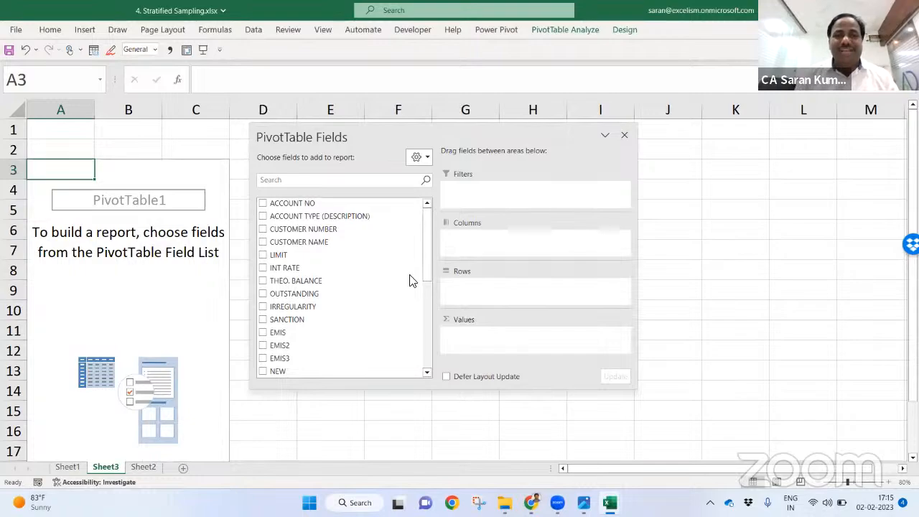
click(624, 135)
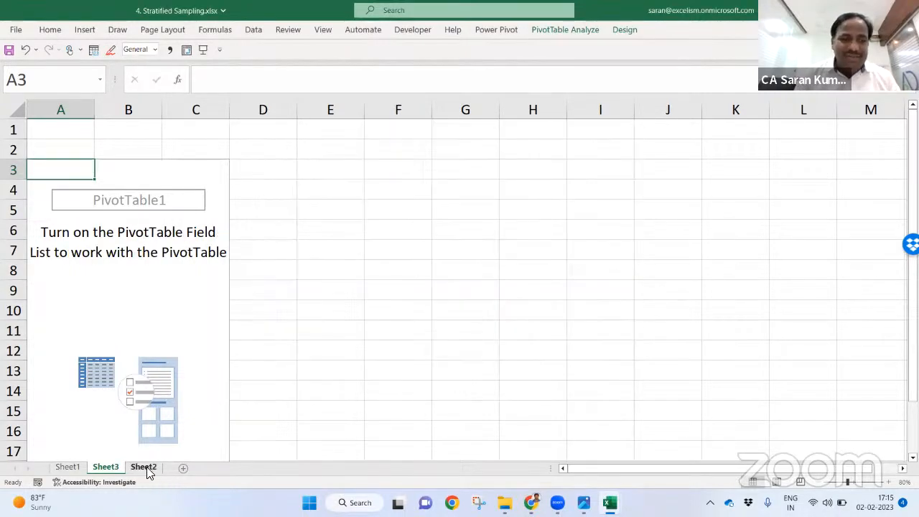
click(143, 467)
click(73, 109)
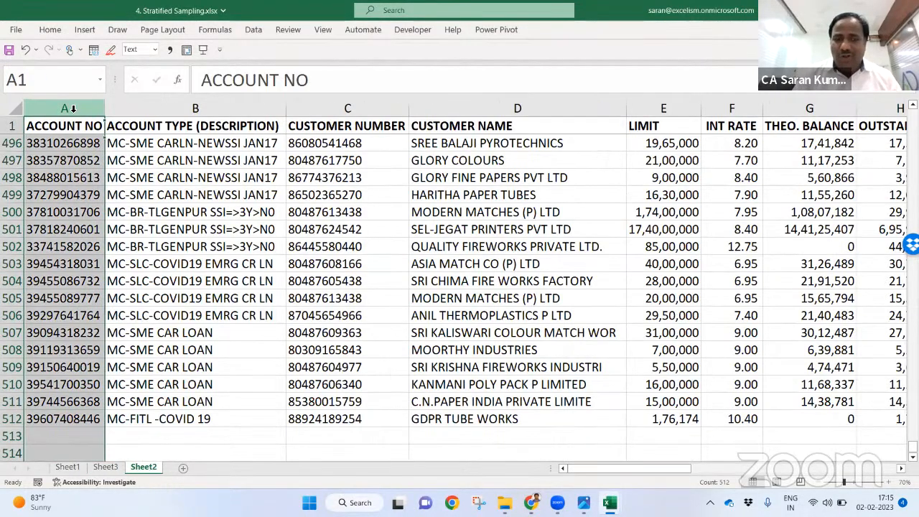
Step: Insert an SN column before ACCOUNT NO, trying a 1, 2 fill-down series and then clearing it
key(ctrl+shift+equal)
text(SN)
key(Return)
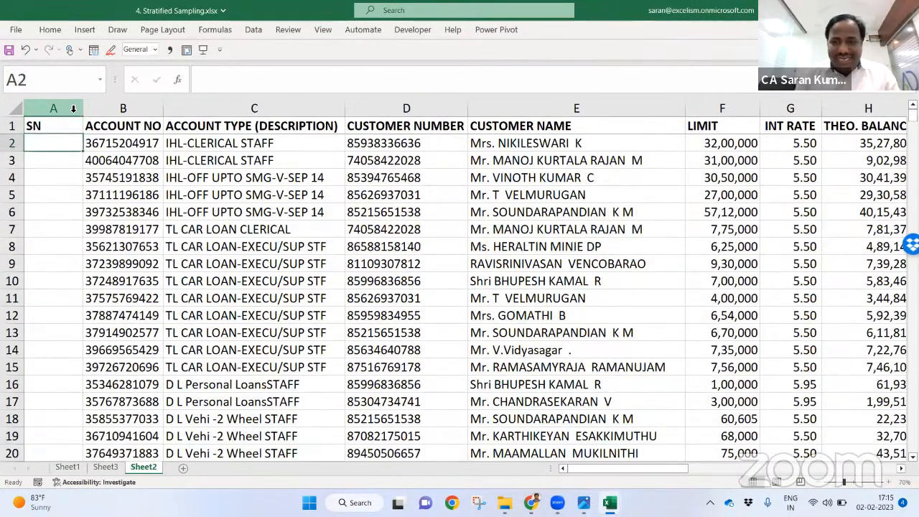
text(=)
key(BackSpace)
text(1)
key(Return)
text(2)
key(Return)
drag(53, 143, 73, 163)
double_click(85, 169)
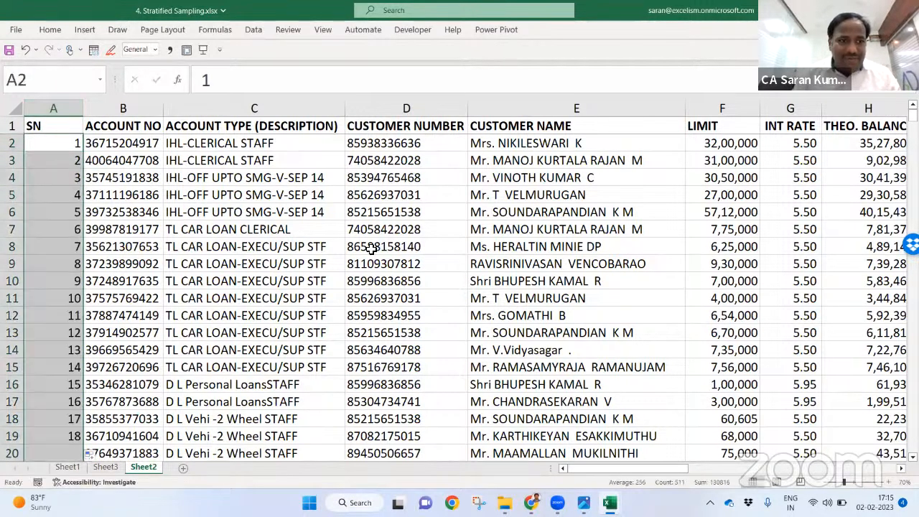
key(Delete)
Step: Enter =SEQUENCE(COUNTA(B:B)) in A2 to number the rows automatically
text(=se)
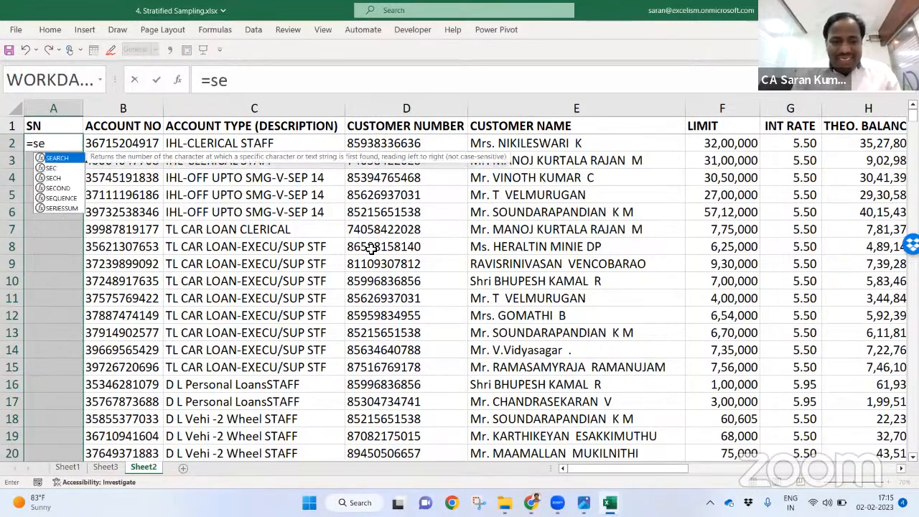
text(quemce)
key(BackSpace)
key(BackSpace)
key(BackSpace)
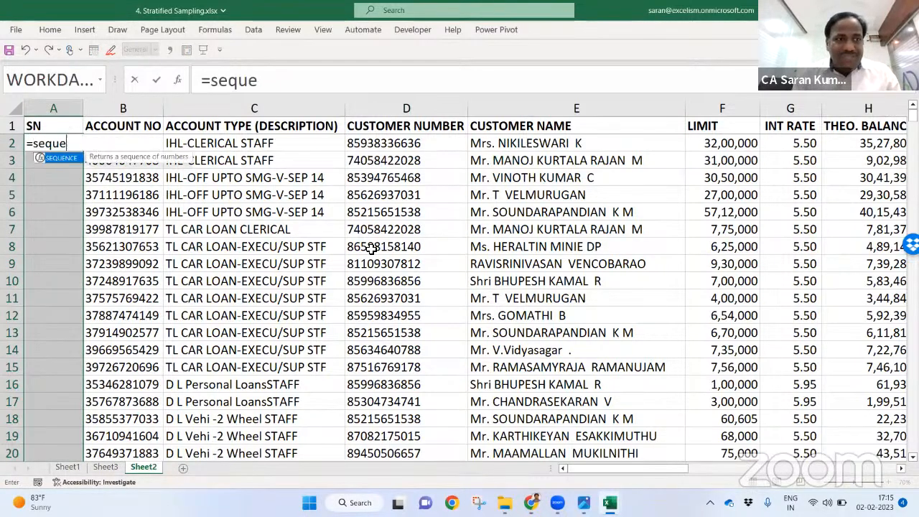
key(Tab)
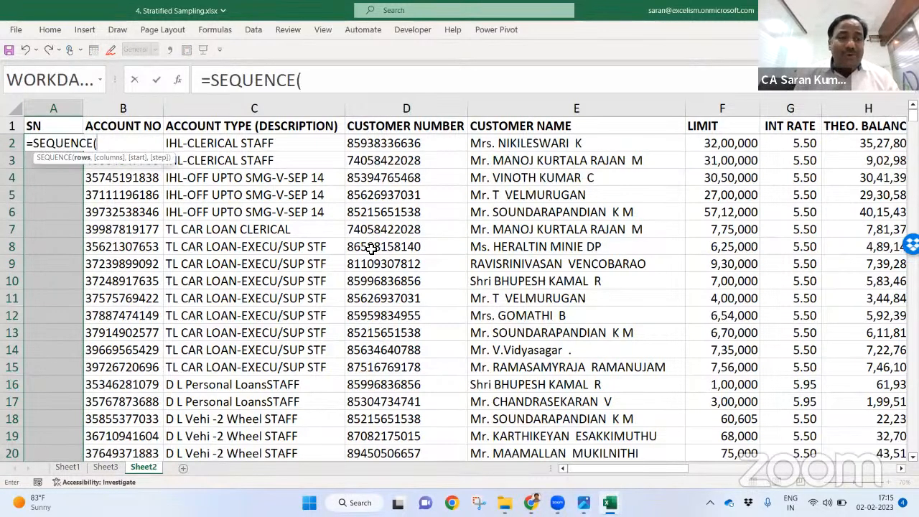
text(counta)
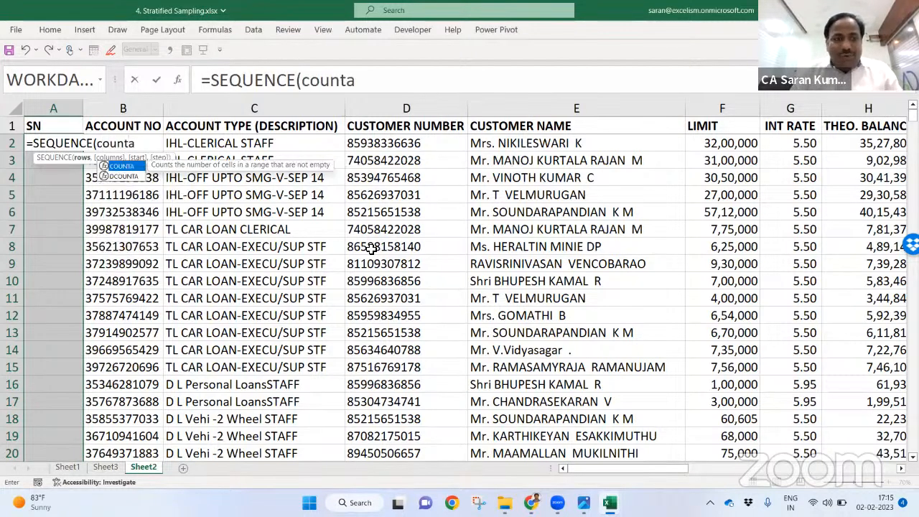
key(Tab)
key(Right)
key(ctrl+space)
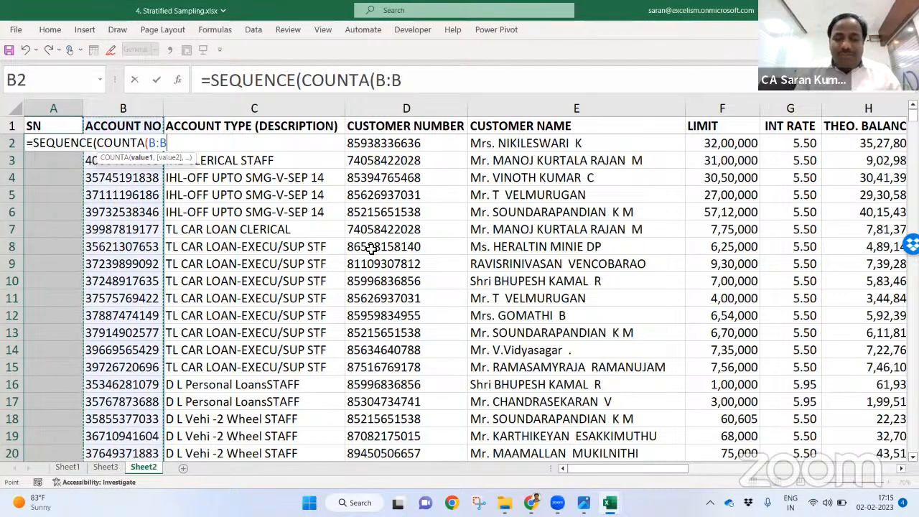
text())
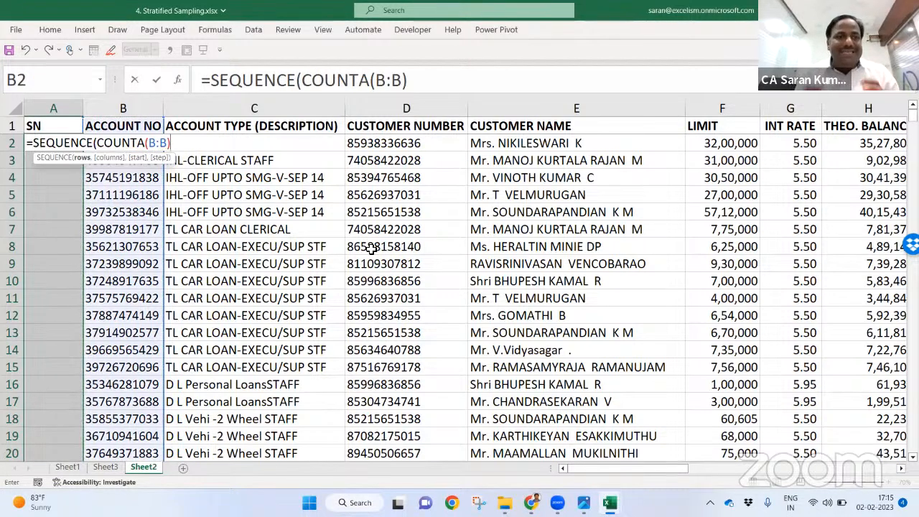
text())
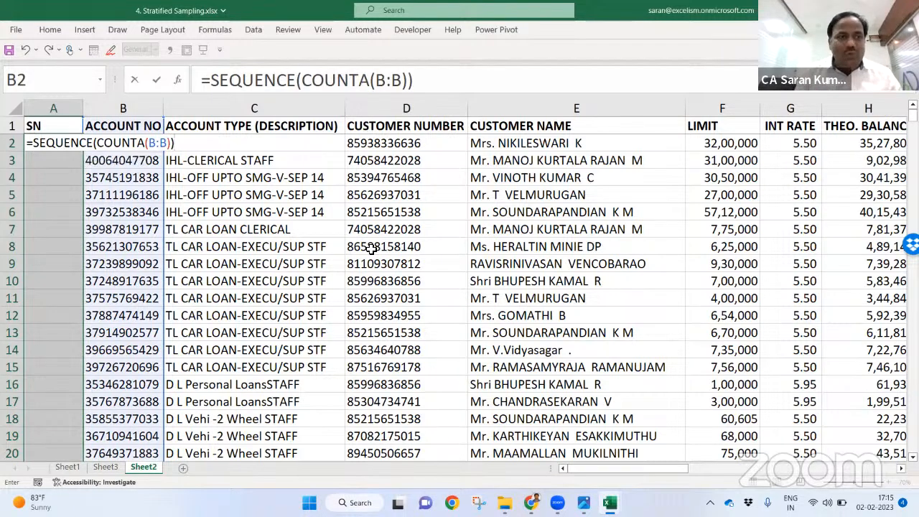
key(Return)
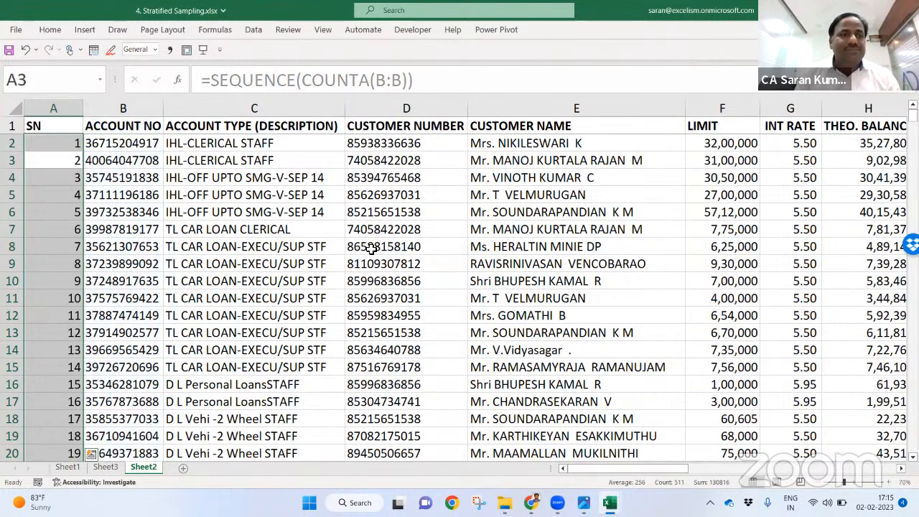
Step: Compare where the serial numbers end against the last account row
key(ctrl+Down)
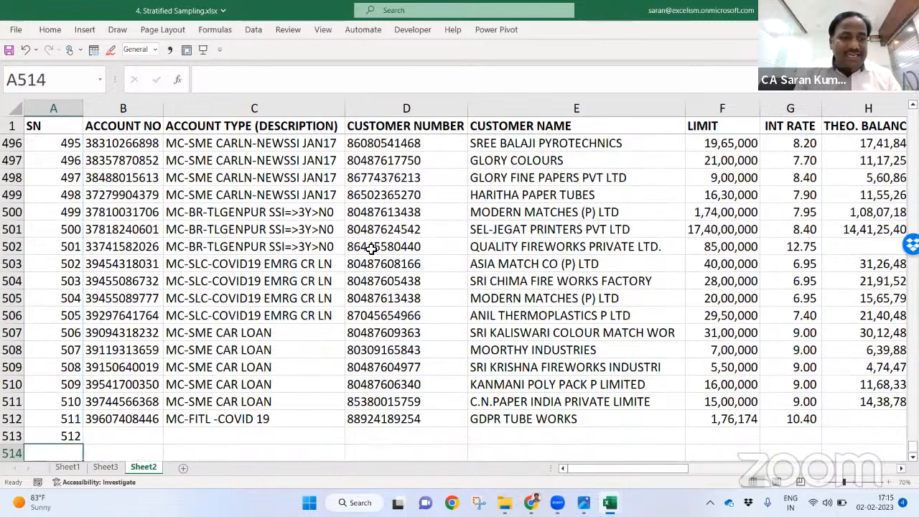
key(Up)
key(Down)
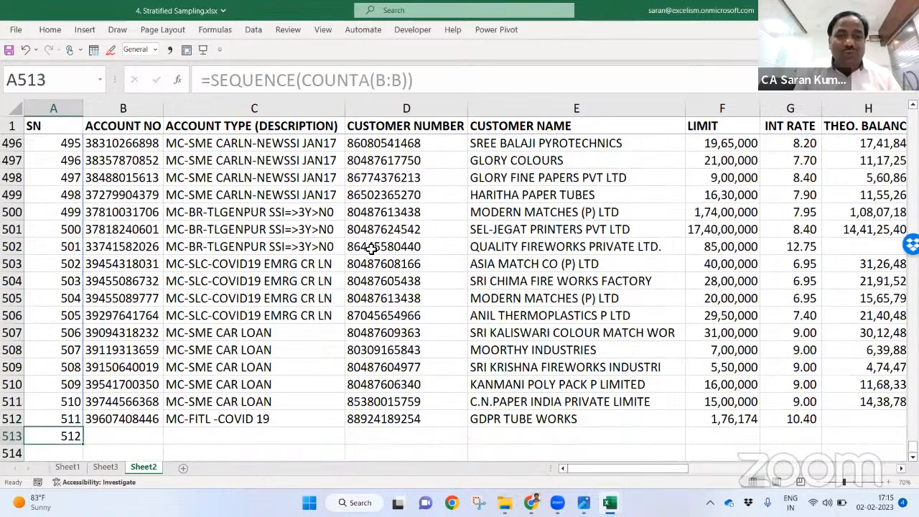
key(Right)
key(Up)
key(ctrl+shift+Up)
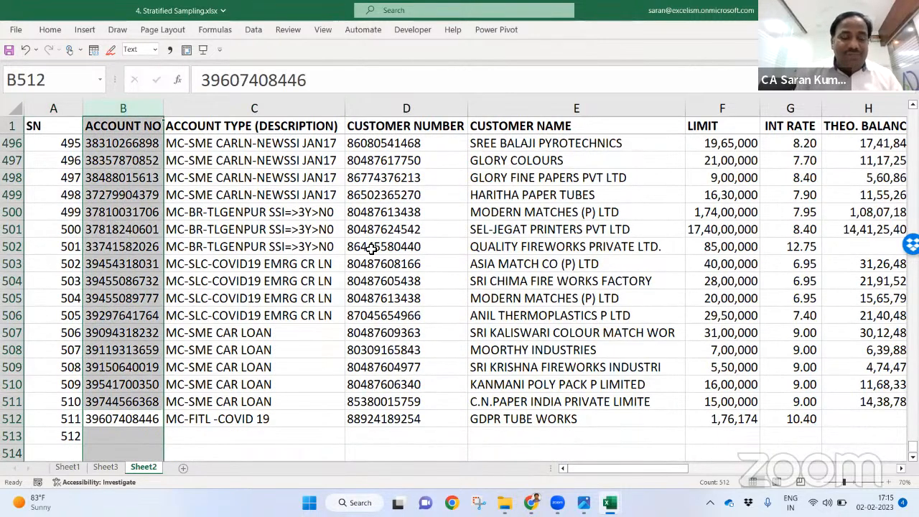
key(Left)
key(ctrl+Up)
key(Down)
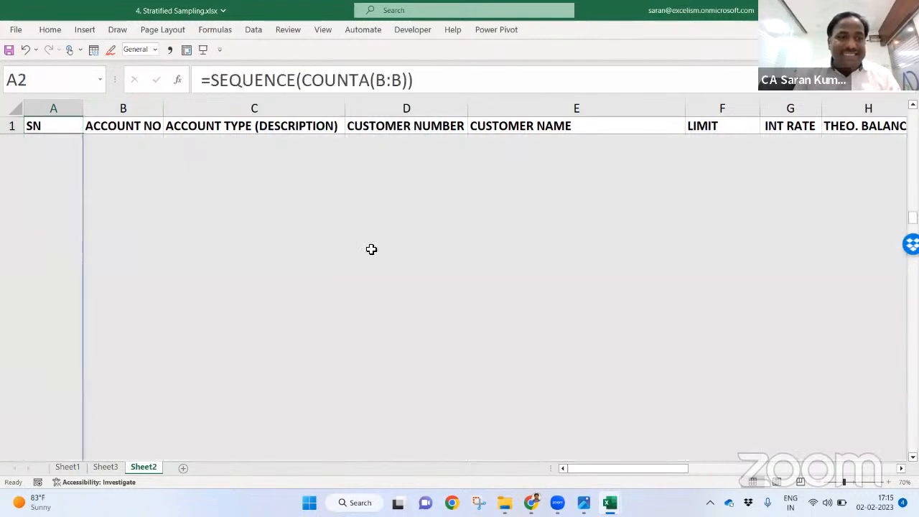
Step: Change A2 to =SEQUENCE(COUNTA(B:B)-1) so numbering stops at the last data row
key(F2)
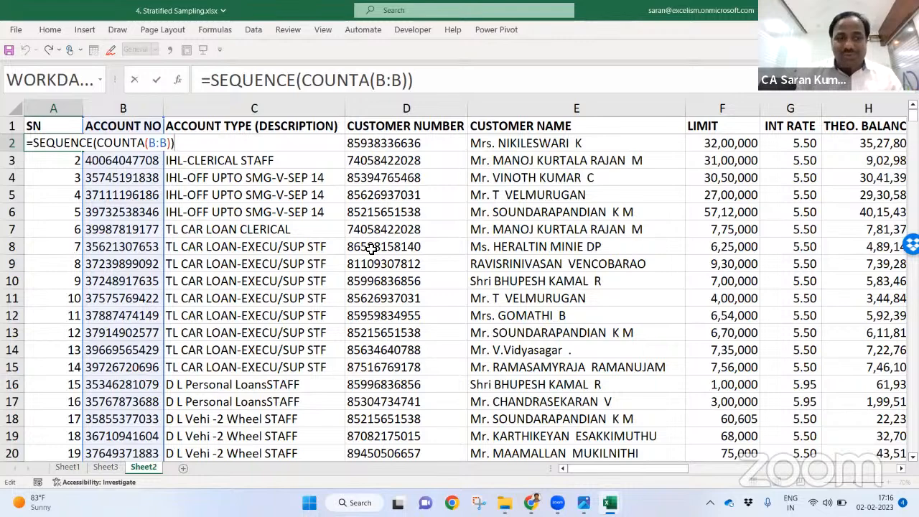
key(Left)
text(-1)
key(Return)
key(ctrl+Down)
key(Down)
key(Up)
key(ctrl+Up)
key(Down)
key(Up)
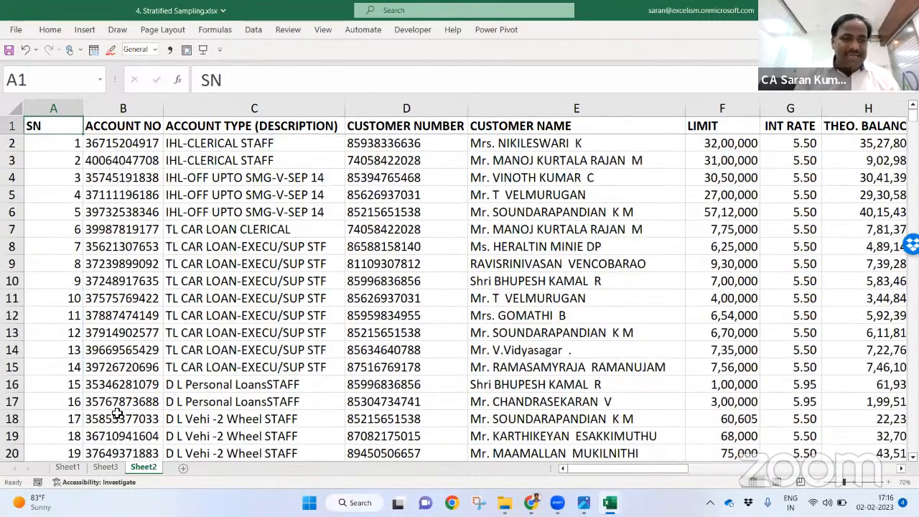
Step: Edit PivotTable1's source range to start at column A instead of B, through AD512
click(105, 468)
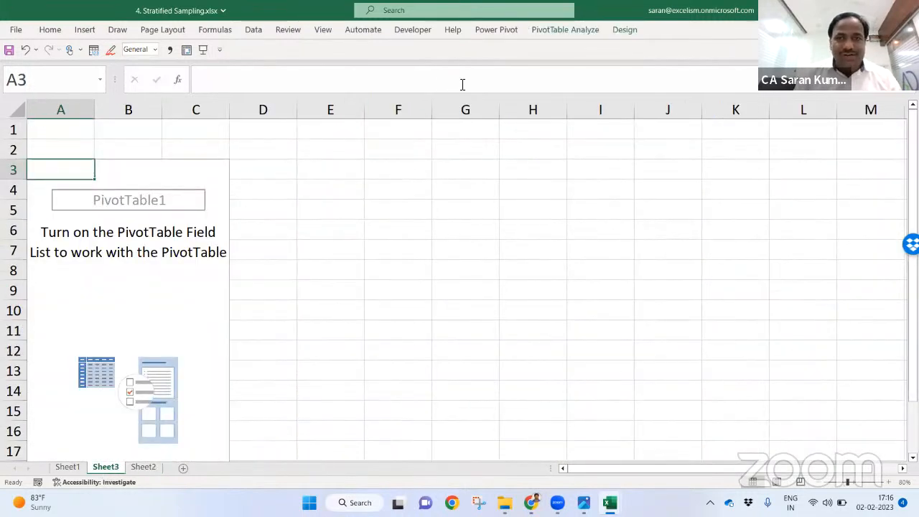
click(572, 34)
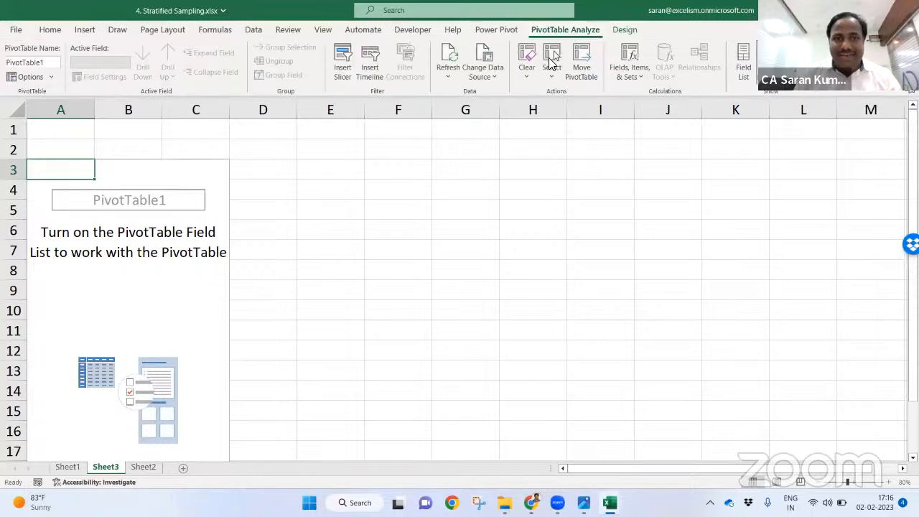
click(475, 62)
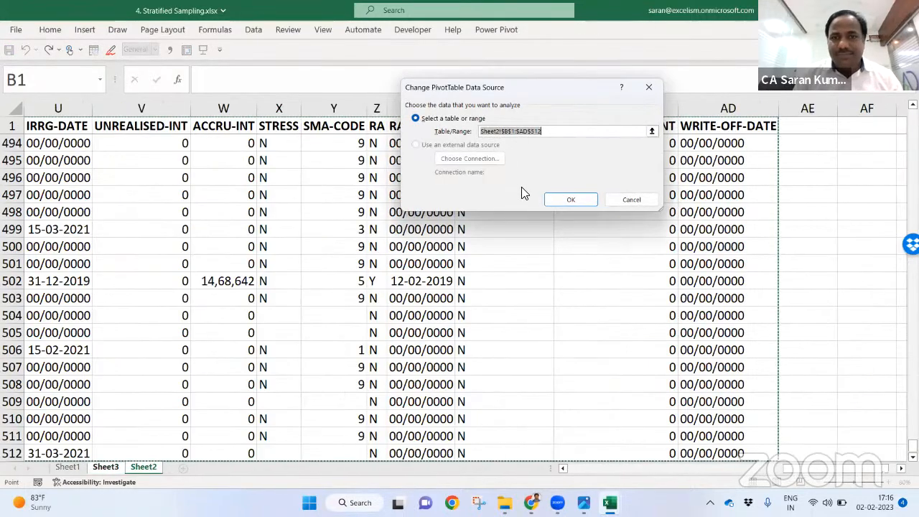
click(508, 131)
key(BackSpace)
text(A)
key(Return)
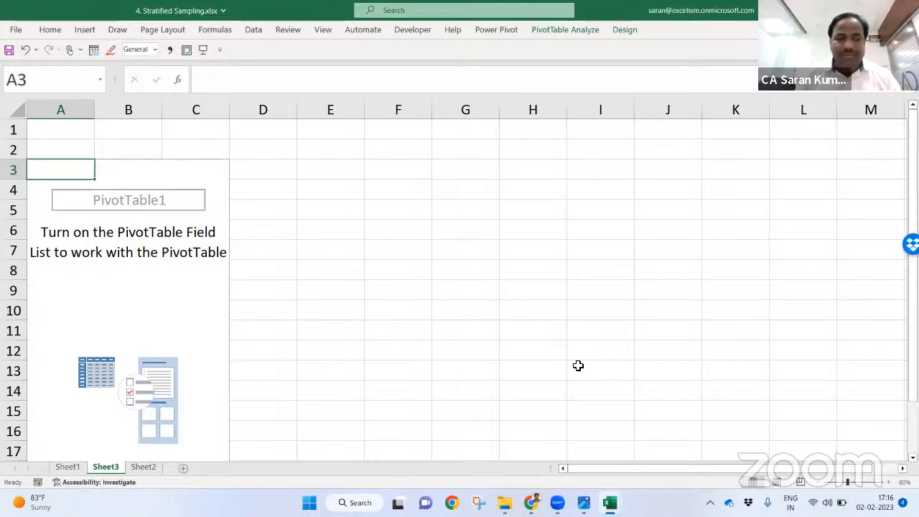
Step: Confirm on Sheet2 that SN ends in row 512, then bring up Create Table for $A$2:$A$512
click(143, 467)
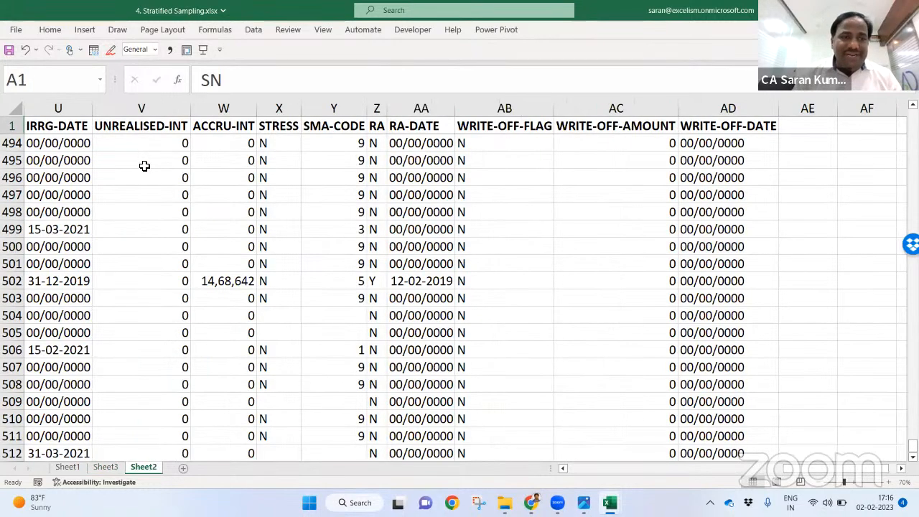
key(ctrl+Home)
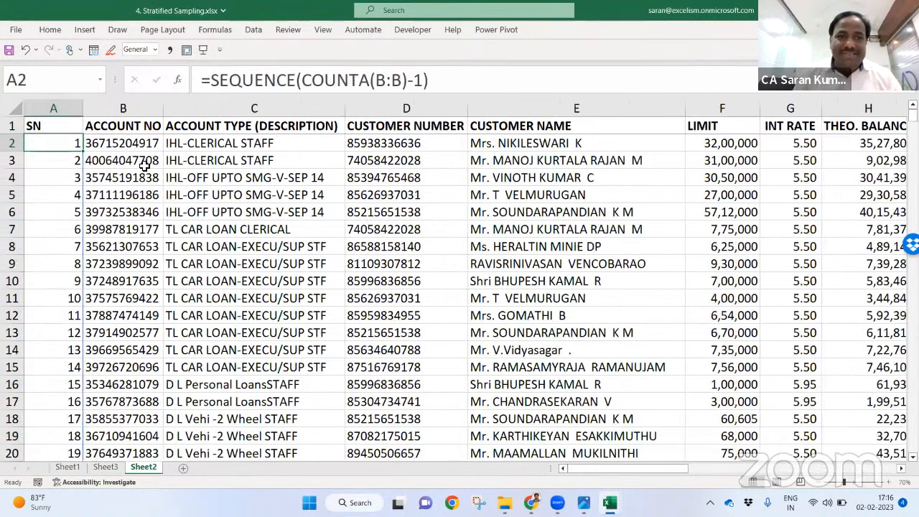
key(ctrl+Down)
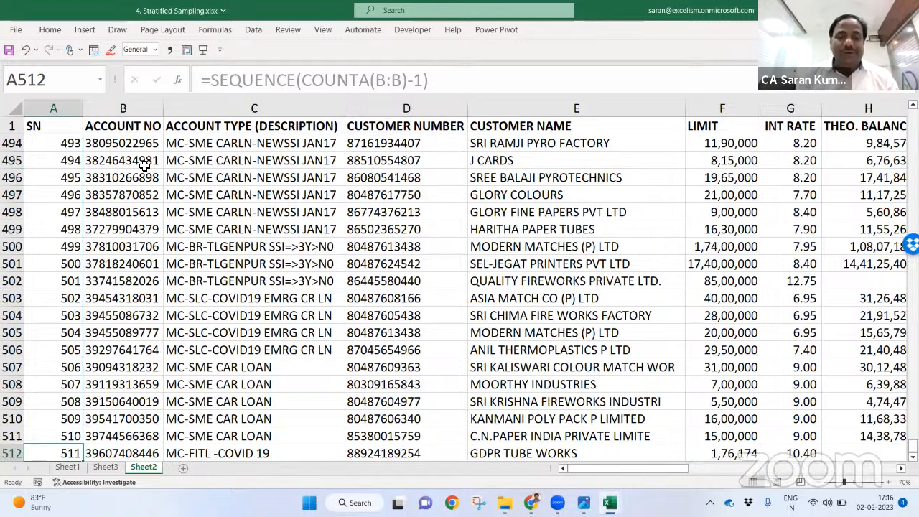
key(ctrl+t)
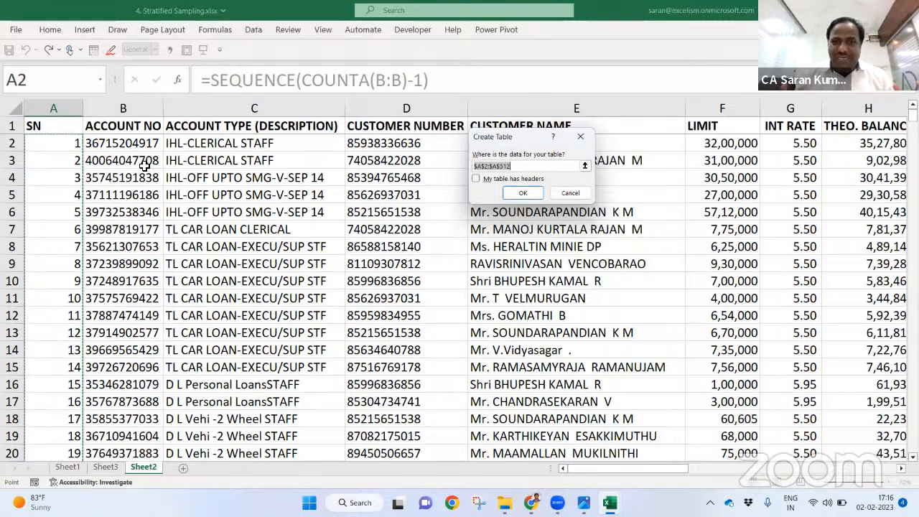
Step: Cancel Create Table, view PivotTable1's data source without changes, and return to Sheet2
key(Escape)
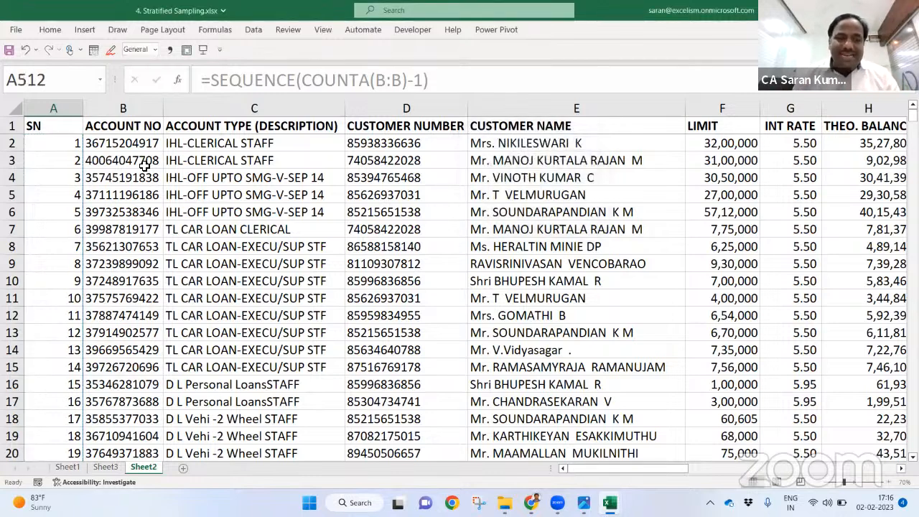
click(105, 467)
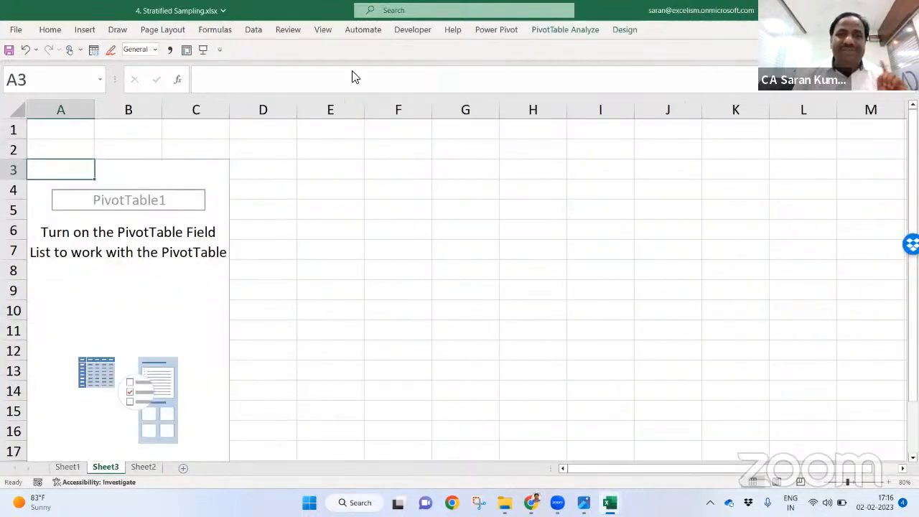
click(547, 30)
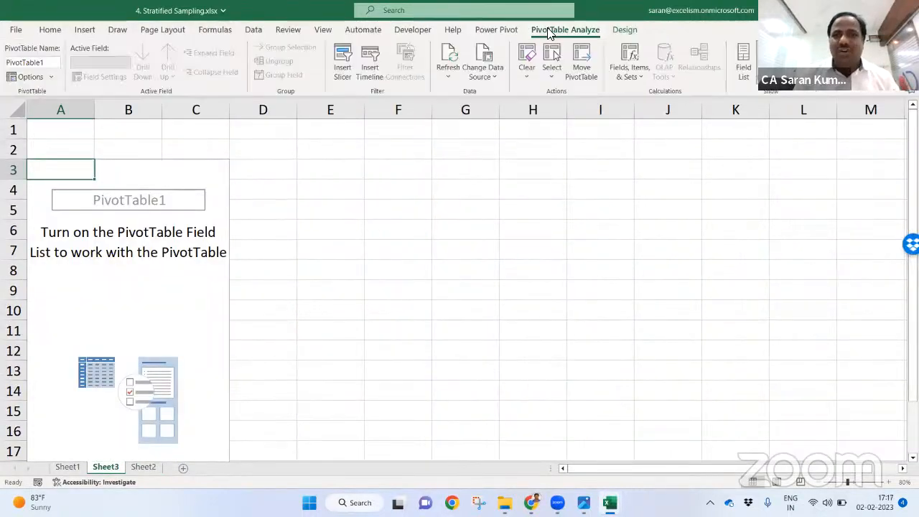
click(483, 49)
click(574, 198)
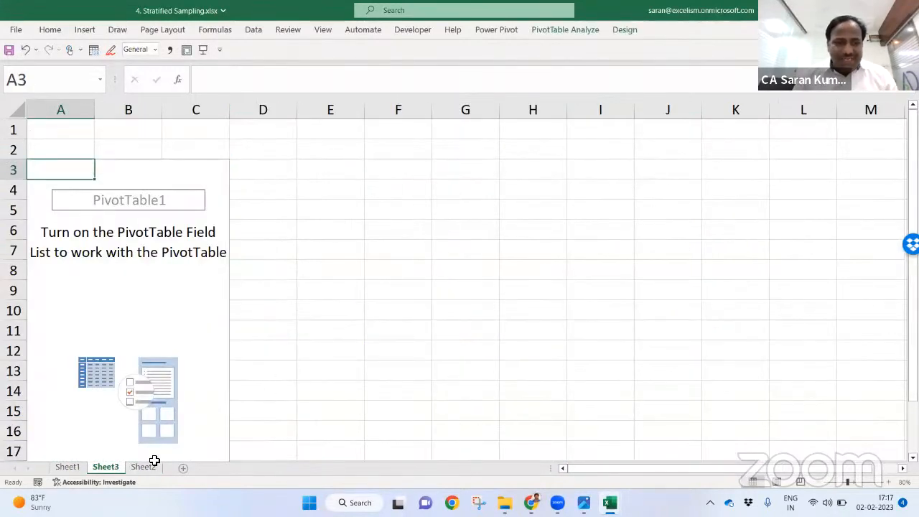
click(150, 461)
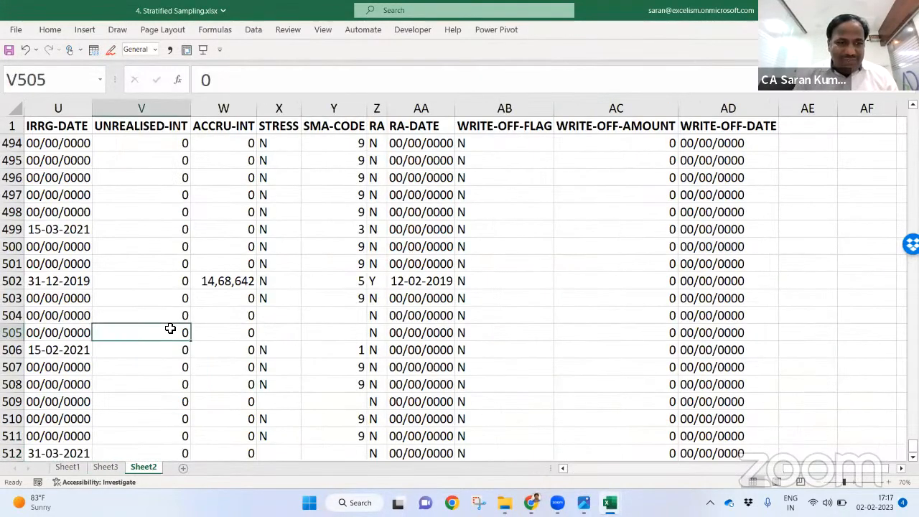
Step: Select and copy the last four loan rows, A509:AD512
scroll(170, 328, up, 2)
key(Right)
key(ctrl+Down)
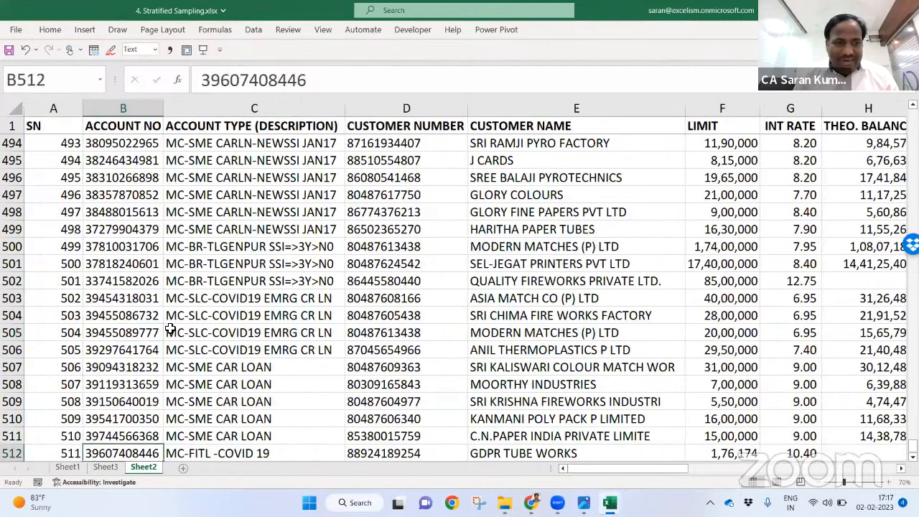
key(Down)
key(Up)
key(shift+Up)
key(shift+Up)
key(shift+Up)
key(ctrl+shift+Right)
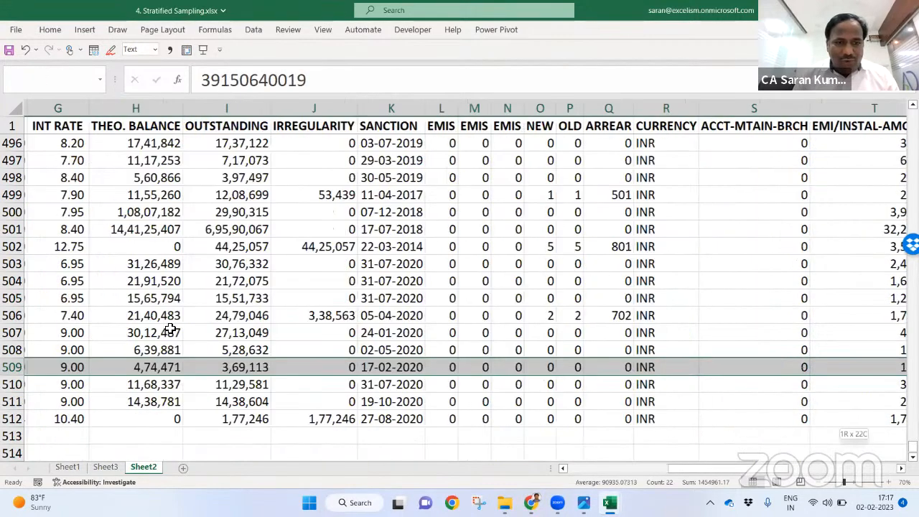
key(ctrl+q)
key(Escape)
key(ctrl+shift+Right)
key(ctrl+shift+Right)
key(ctrl+c)
Step: Locate row 513, the first empty row below the loan data
key(ctrl+Page_Up)
key(ctrl+Down)
key(Left)
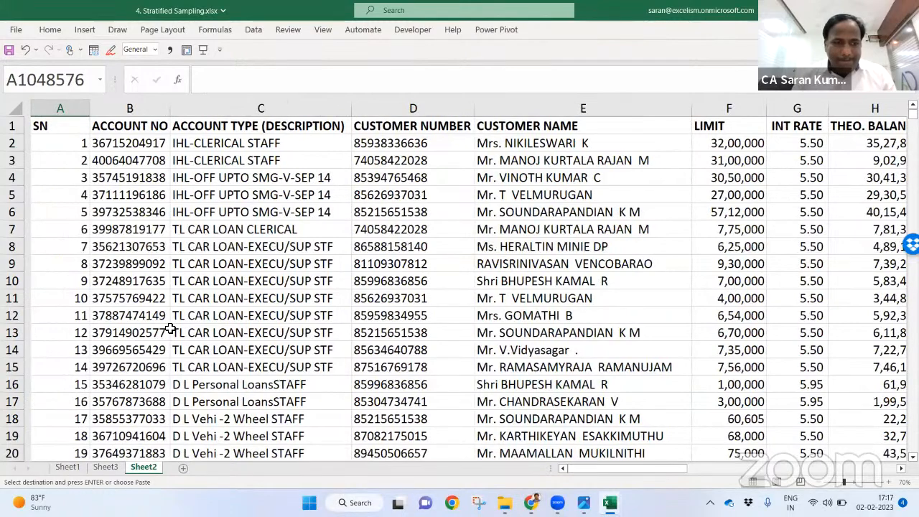
key(ctrl+Up)
key(ctrl+Down)
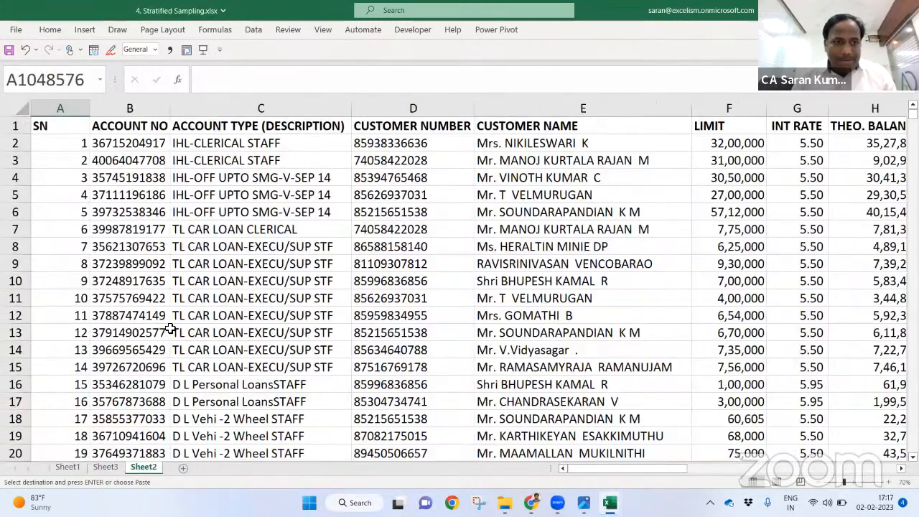
click(109, 303)
key(ctrl+Down)
key(Down)
key(alt)
key(w)
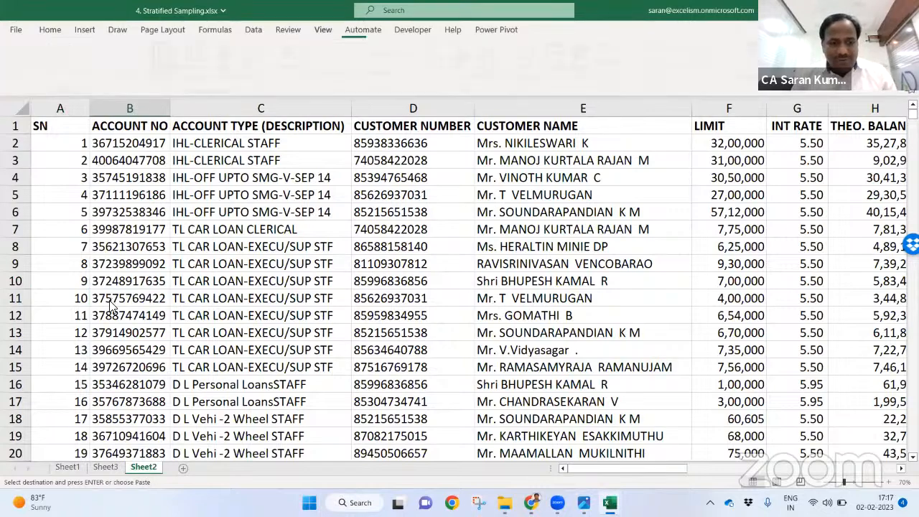
key(Escape)
key(Down)
key(Down)
Step: Paste the four copied rows at row 513, extending the data to row 516
key(Up)
key(Up)
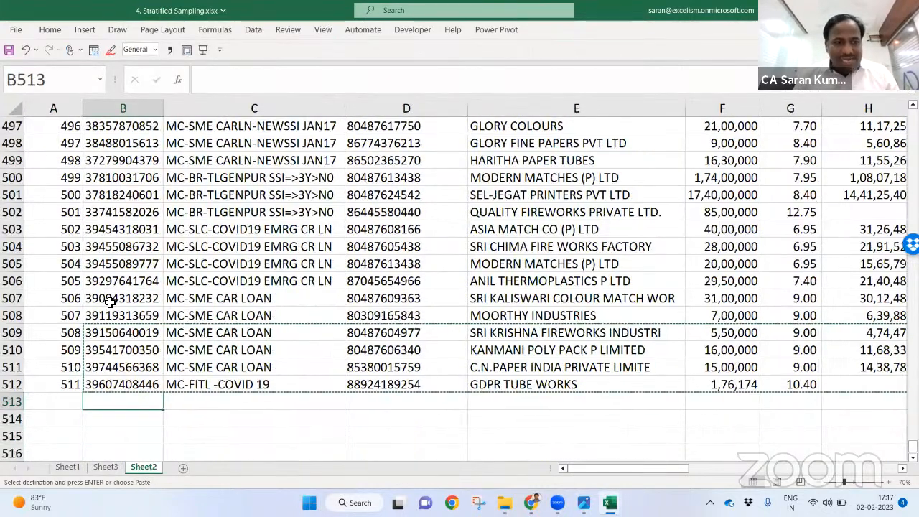
key(ctrl+v)
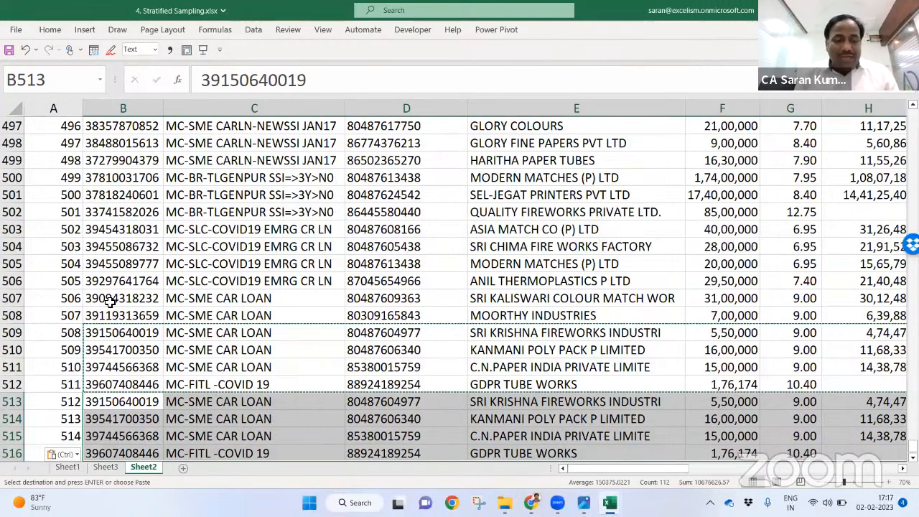
key(Escape)
key(Down)
key(Down)
key(Down)
key(Down)
key(Down)
key(Up)
key(Up)
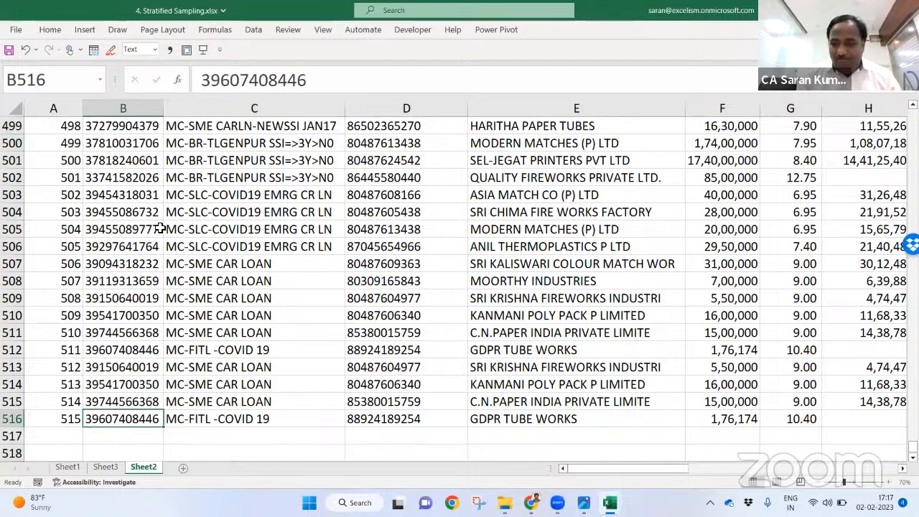
key(ctrl+Right)
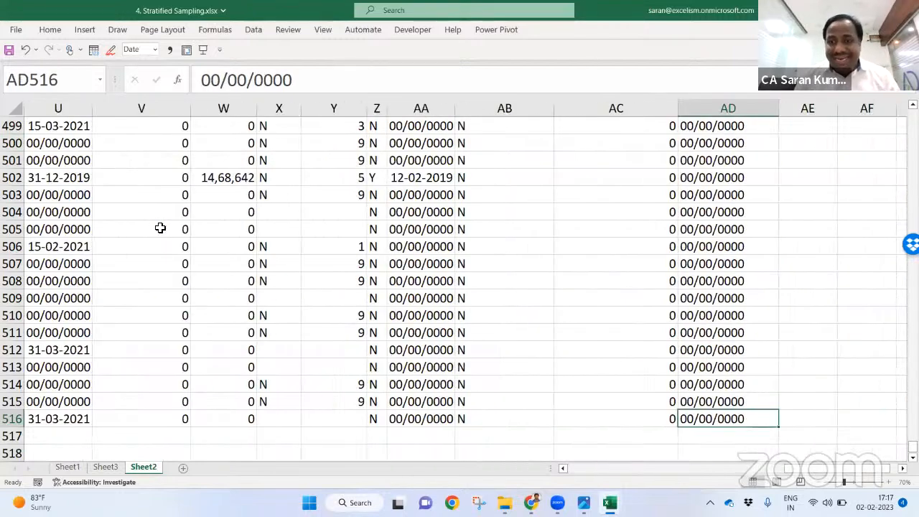
key(ctrl+Home)
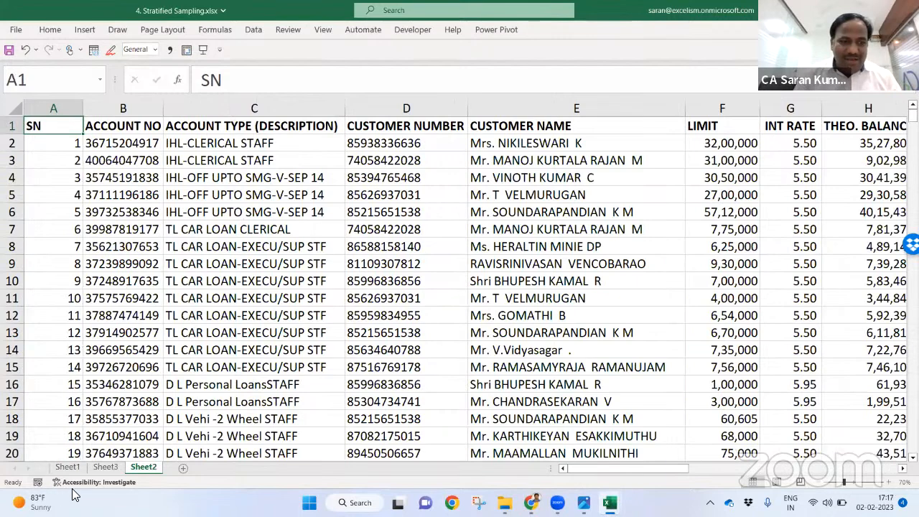
Step: Reset PivotTable1's source range to Sheet2!$A$1:$AD$516 to include the added rows
click(106, 466)
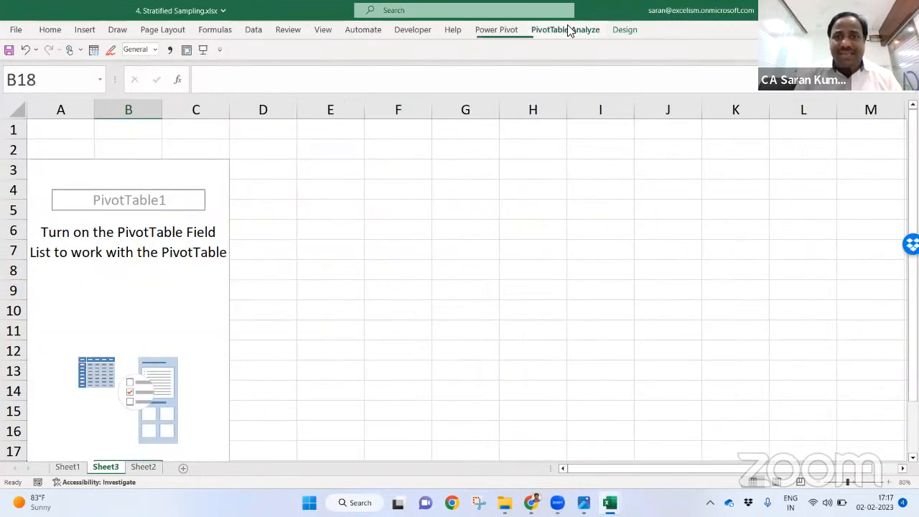
click(566, 29)
click(482, 54)
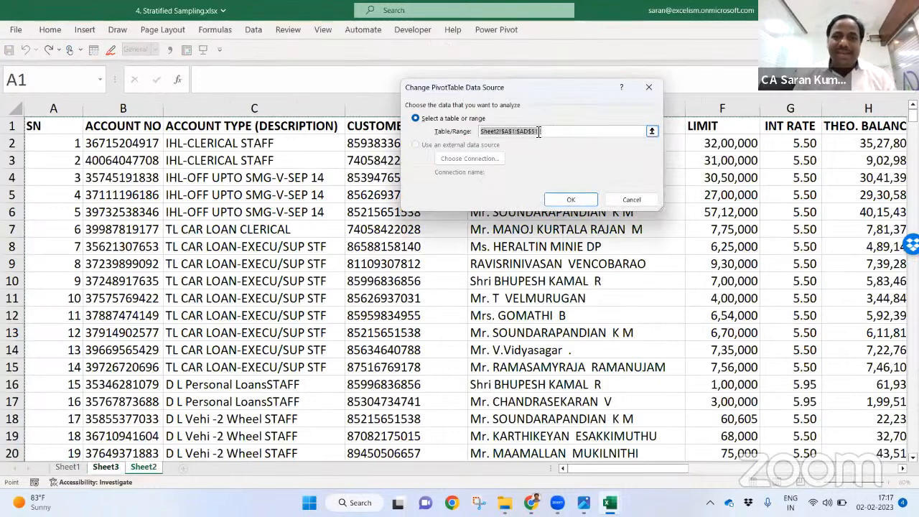
click(58, 124)
key(ctrl+shift+Right)
key(ctrl+shift+Down)
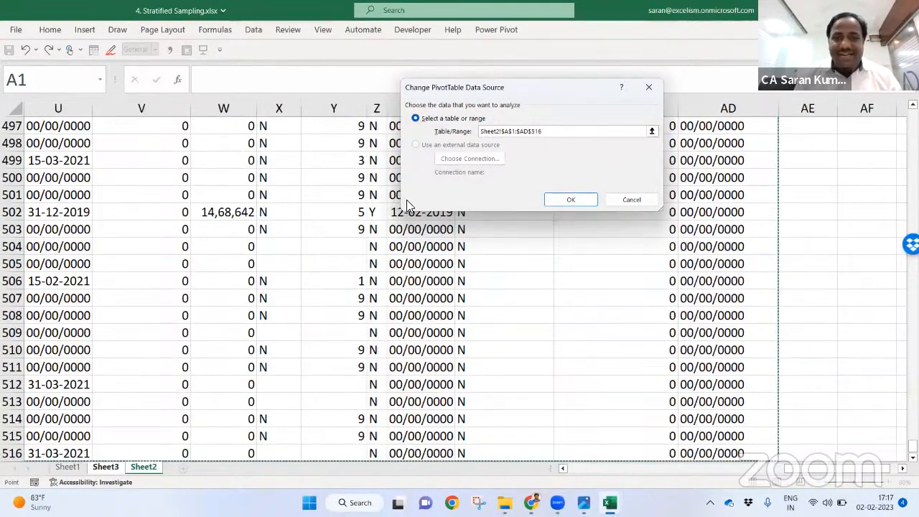
click(572, 202)
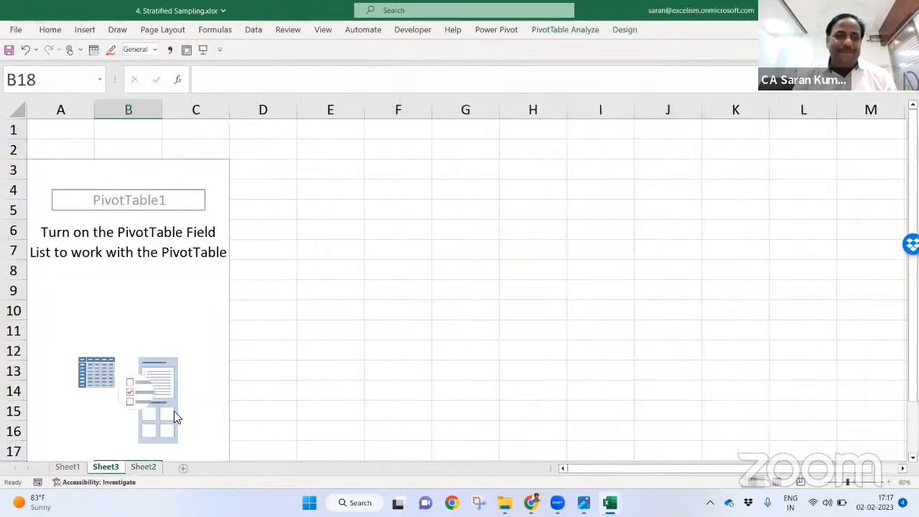
click(142, 468)
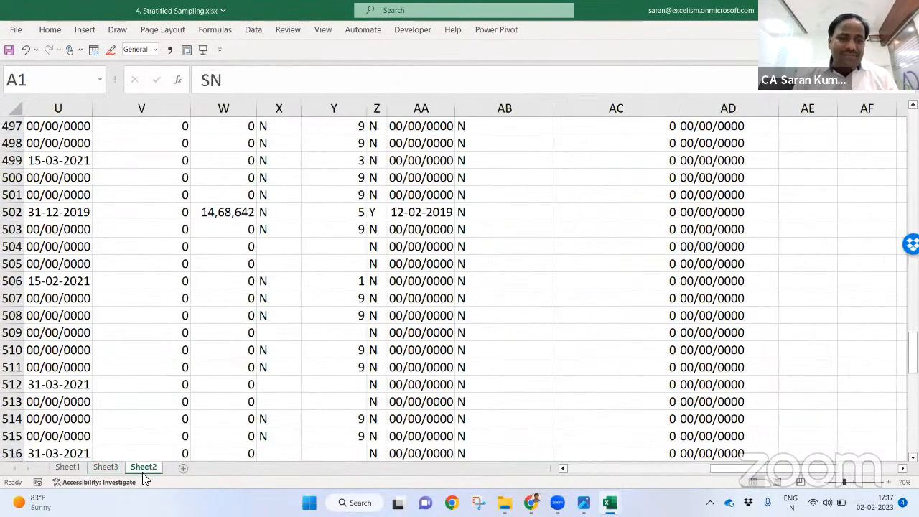
Step: Convert the Sheet2 loan data range into a table with headers
click(79, 289)
key(ctrl+Home)
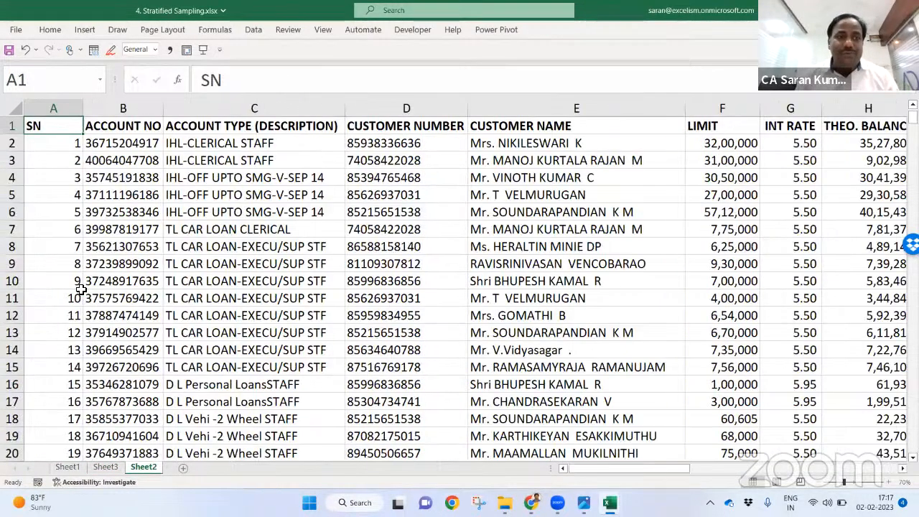
key(ctrl+t)
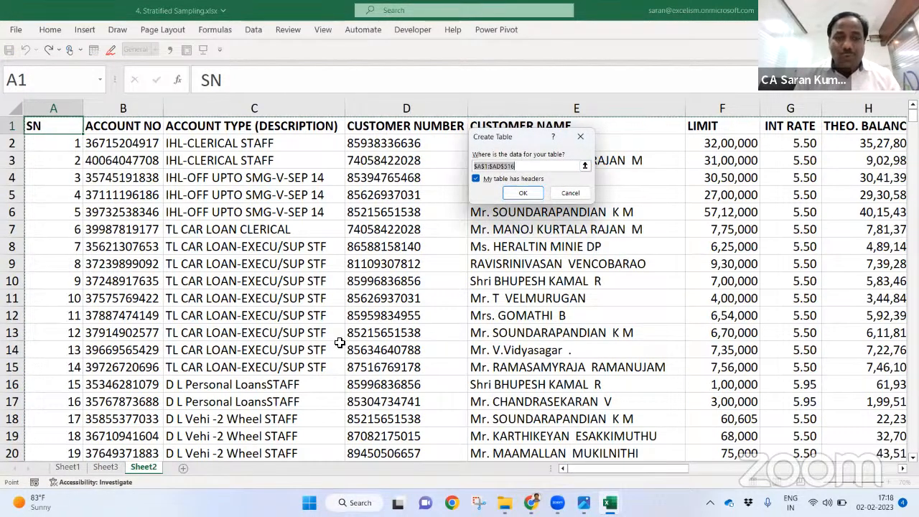
click(533, 193)
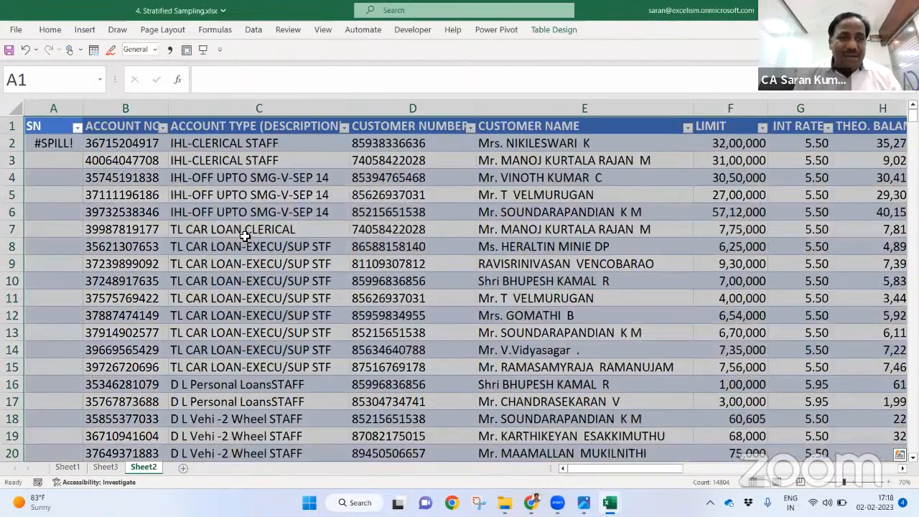
Step: Inspect the SEQUENCE formula in A2 and check where the loan data ends
click(248, 232)
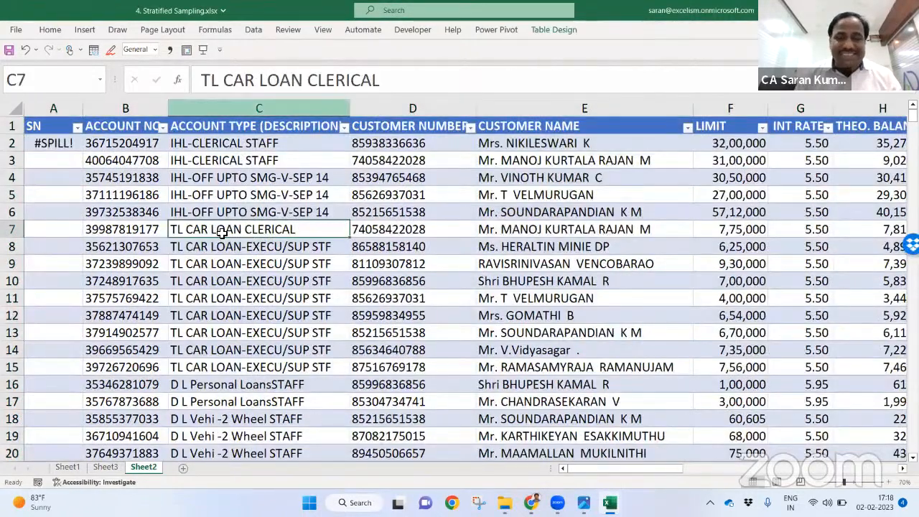
key(Left)
key(Left)
key(Up)
key(Up)
key(Up)
key(Up)
key(Up)
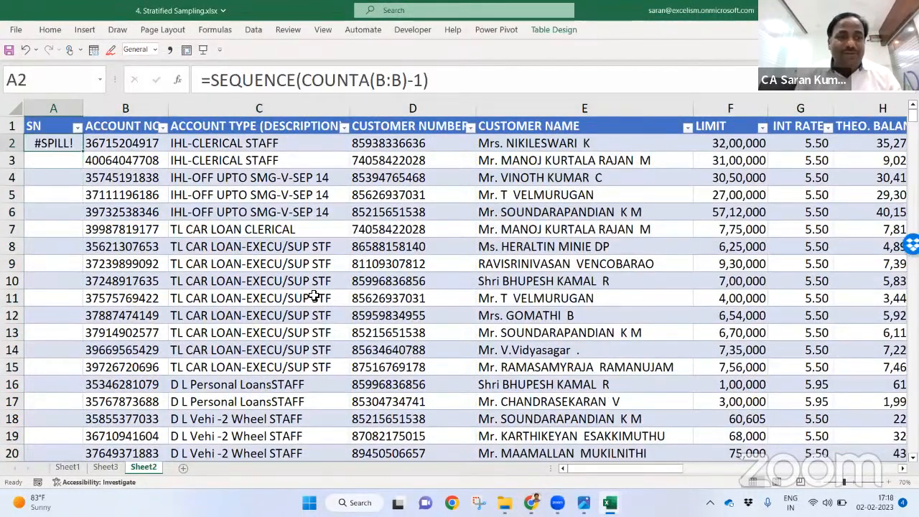
key(F2)
key(Return)
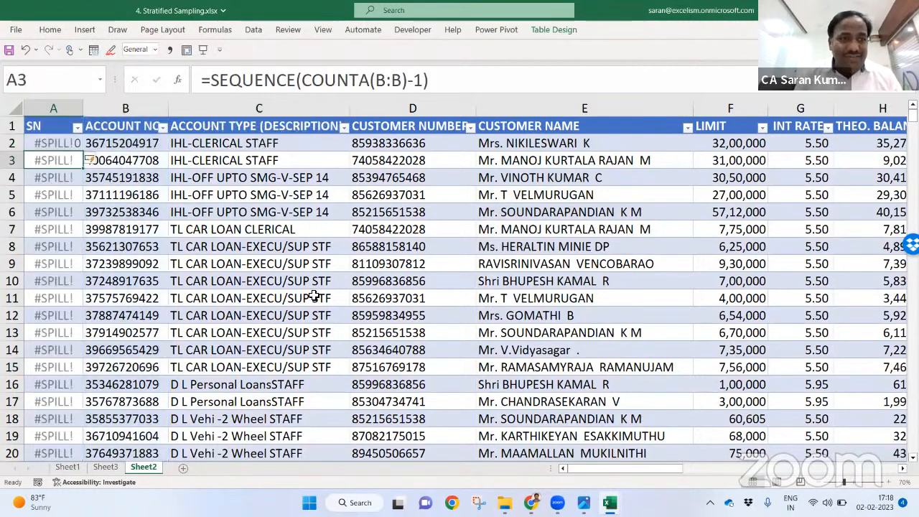
key(Up)
key(F2)
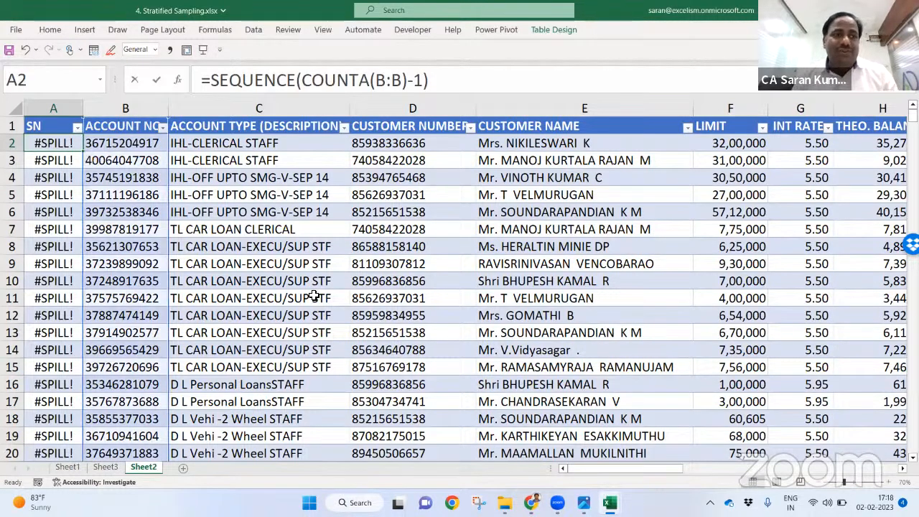
key(Left)
key(Left)
key(Left)
key(Escape)
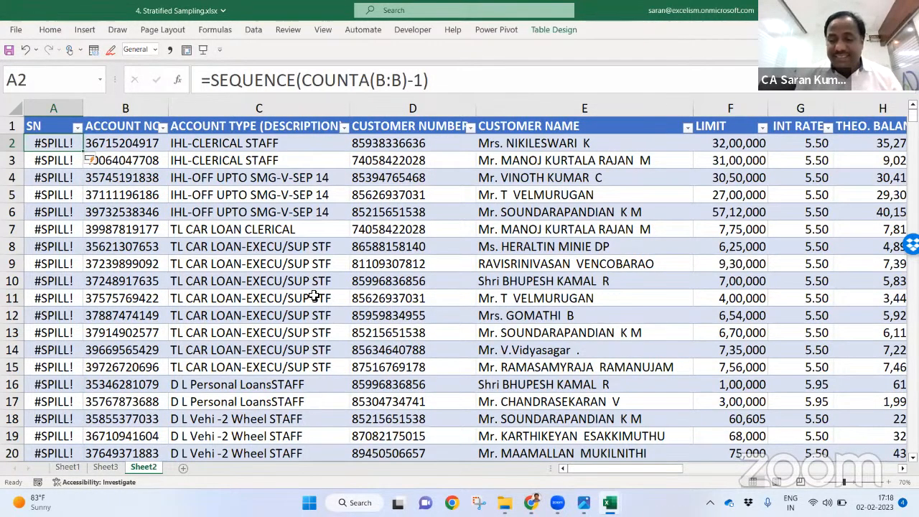
scroll(313, 296, down, 2)
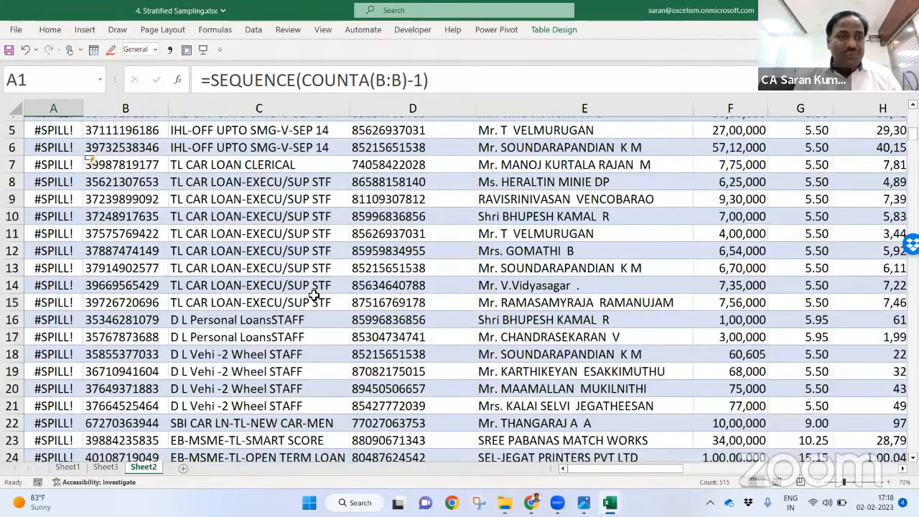
scroll(314, 295, up, 2)
key(ctrl+Down)
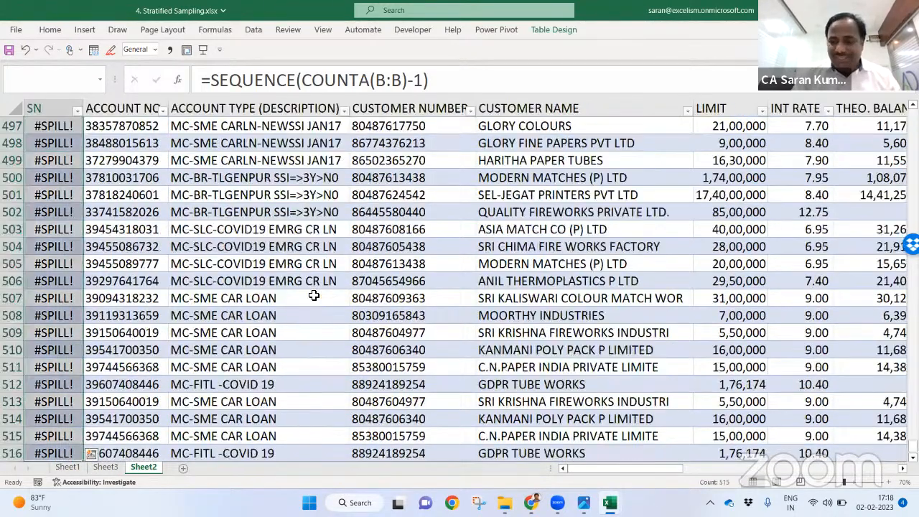
key(ctrl+Up)
Step: Put 1 in A2 and =A2+1 in A3, filling serial numbers down to 515
text(1)
key(Return)
text(2)
key(Return)
key(Up)
key(Up)
text(+1)
key(Return)
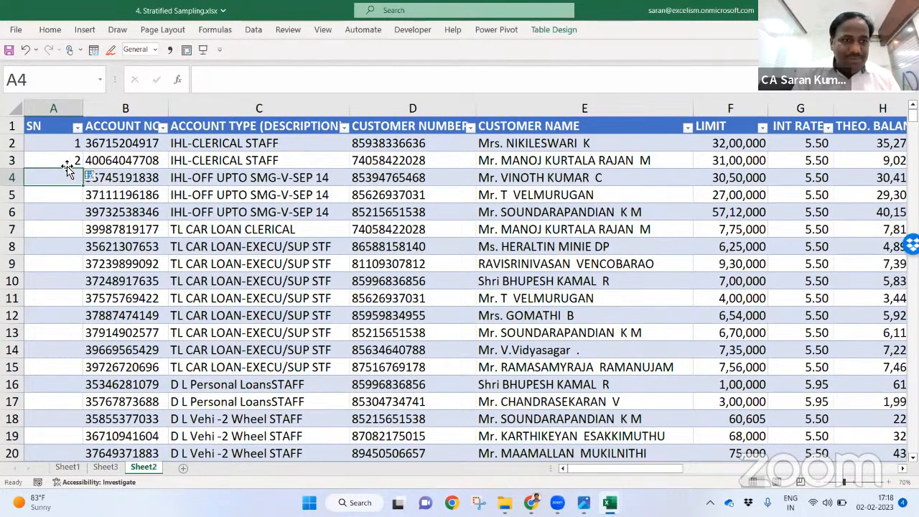
click(59, 160)
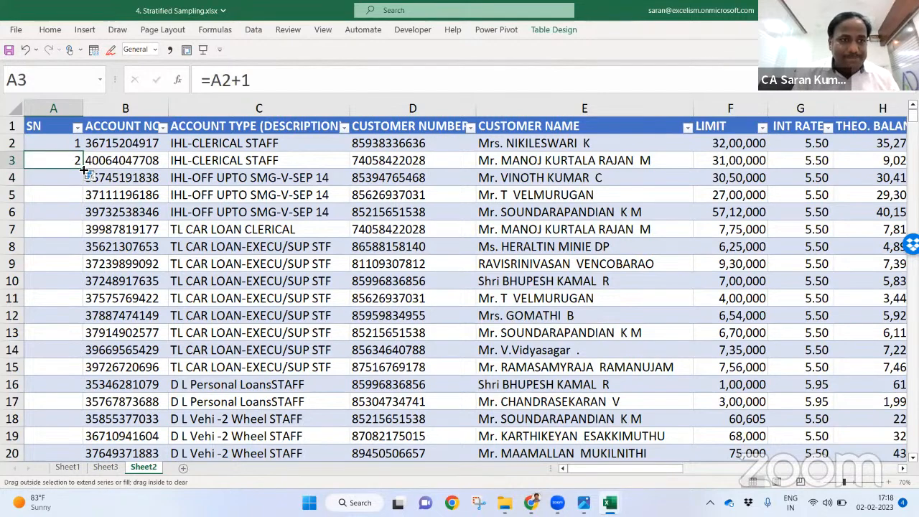
double_click(84, 169)
click(171, 380)
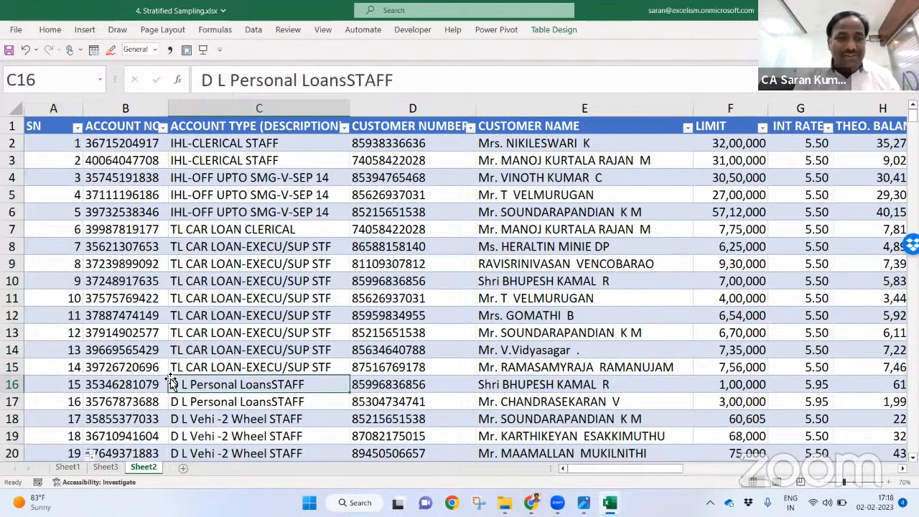
key(ctrl+Down)
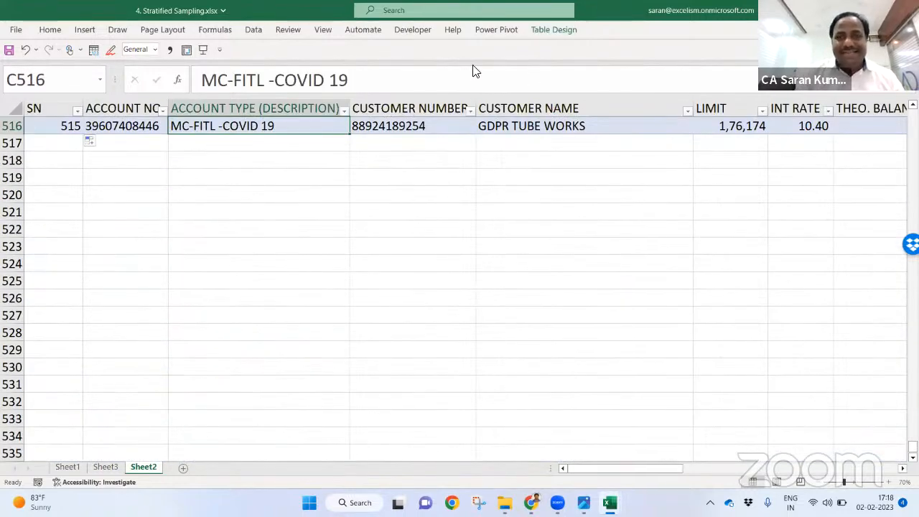
Step: Change the table name from Table1 to tbLoanData in Table Design
click(553, 30)
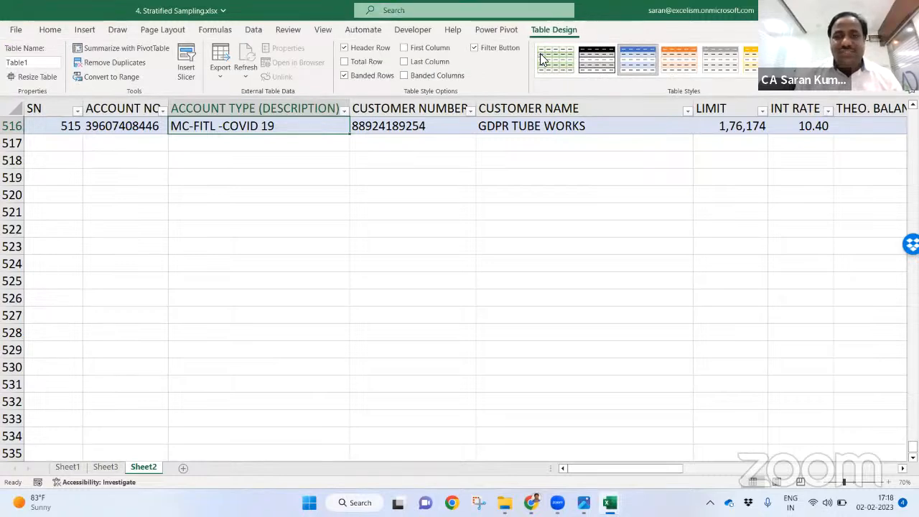
click(31, 62)
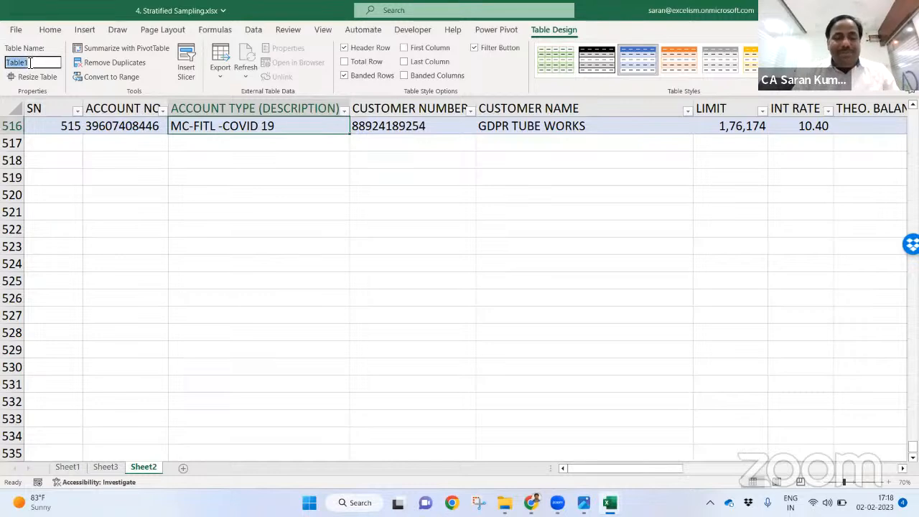
text(tb)
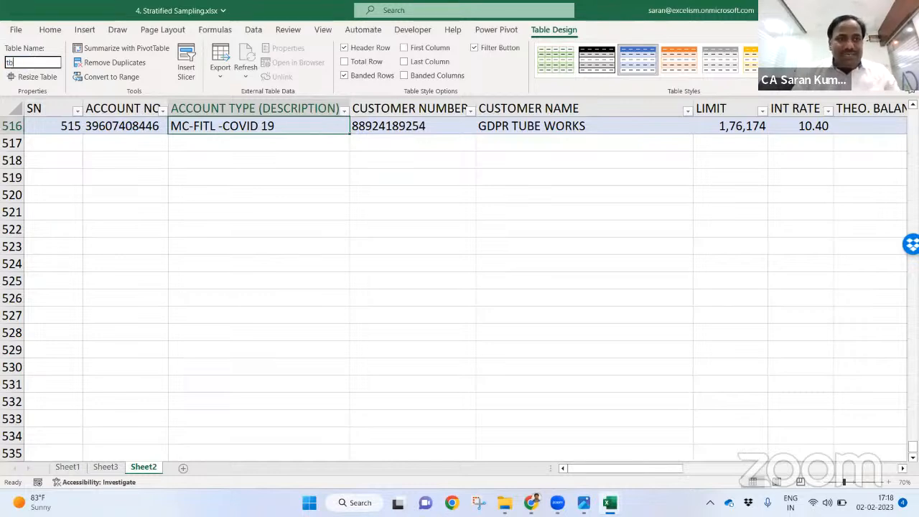
text(LoanD)
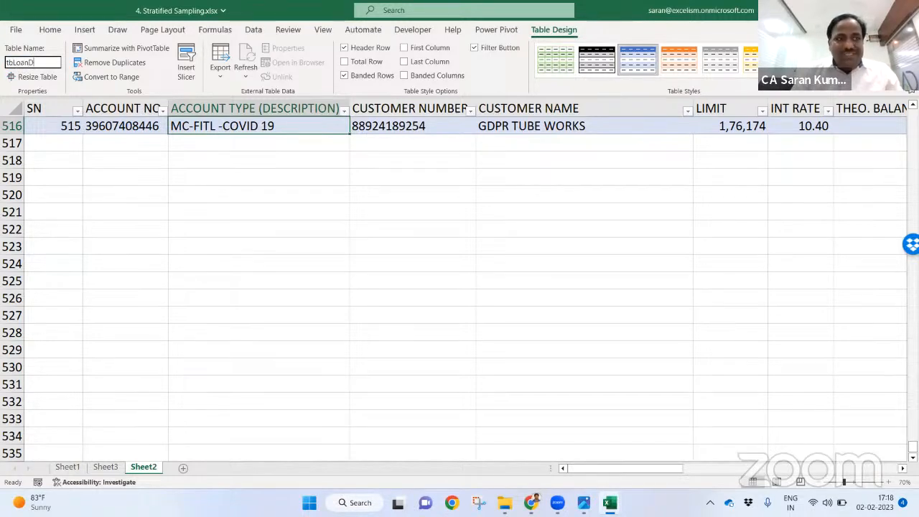
text(ata)
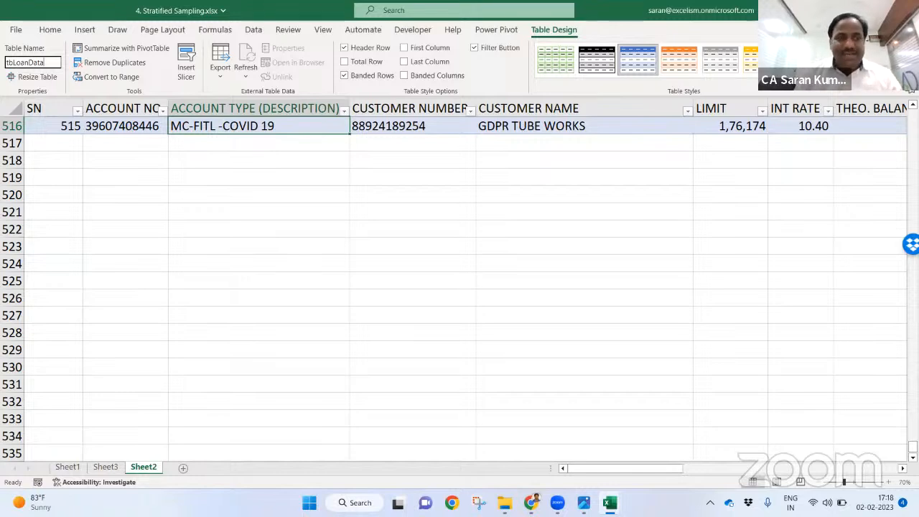
key(ctrl+F1)
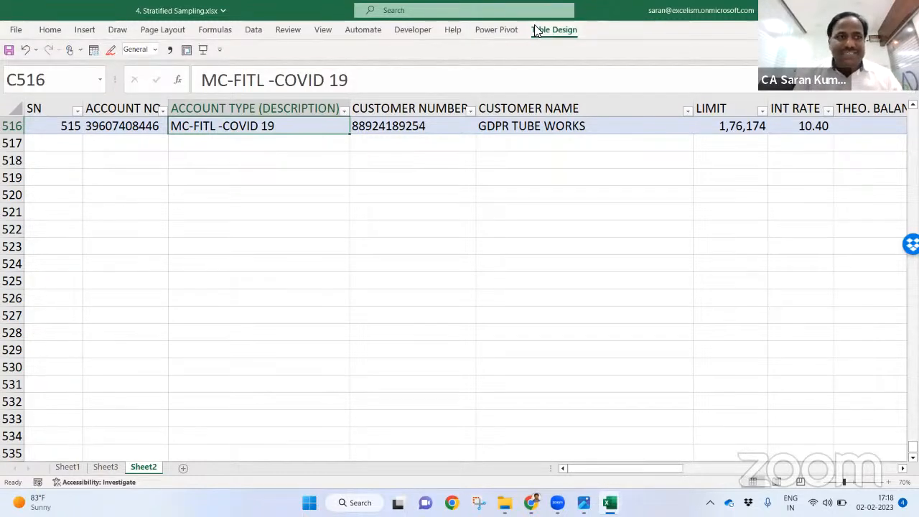
click(534, 26)
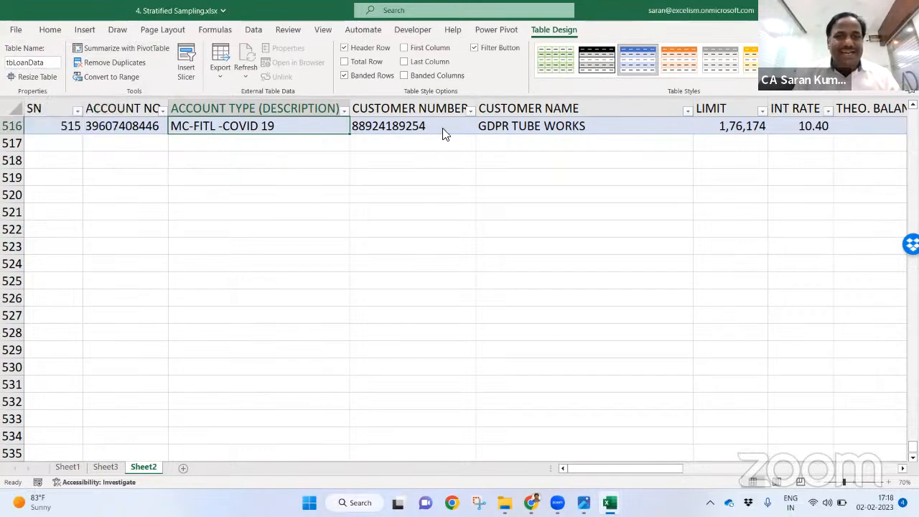
scroll(552, 228, up, 20)
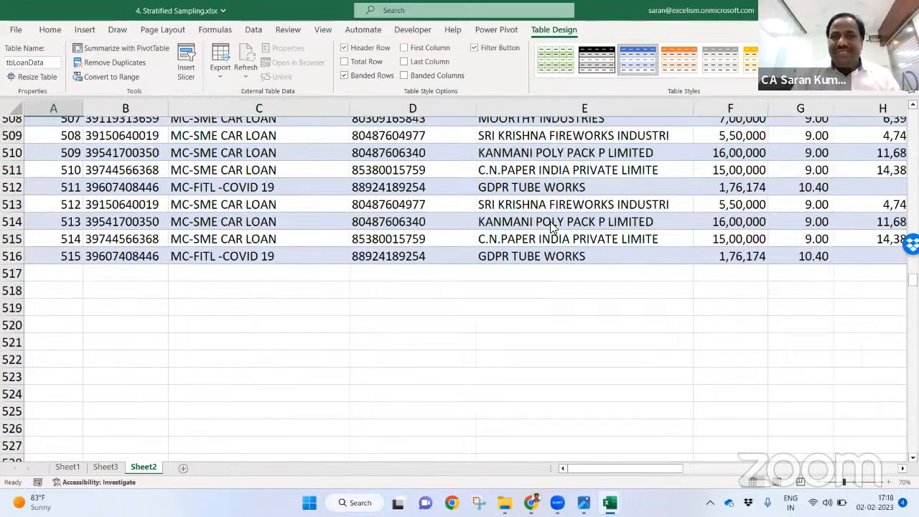
scroll(552, 228, up, 2)
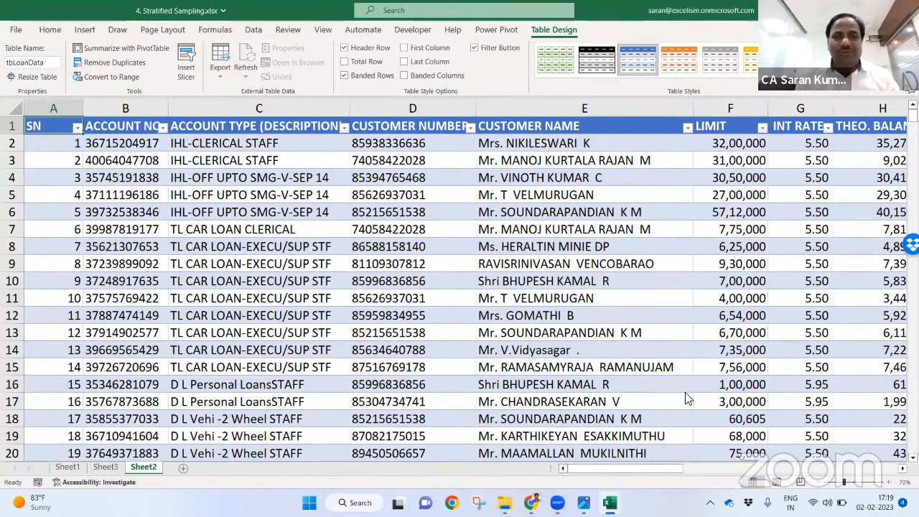
click(143, 467)
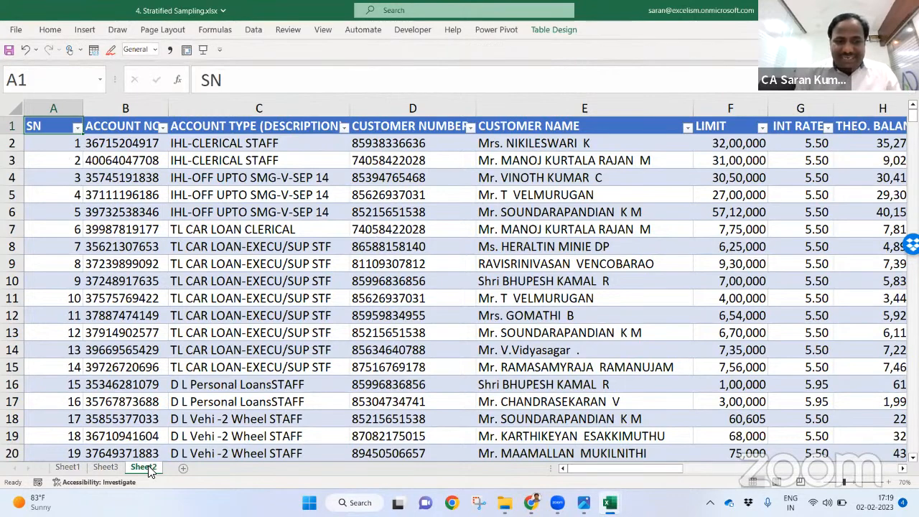
Step: Rename Sheet2 to Loan Data and Sheet3 to PT
double_click(143, 467)
text(Loan Data)
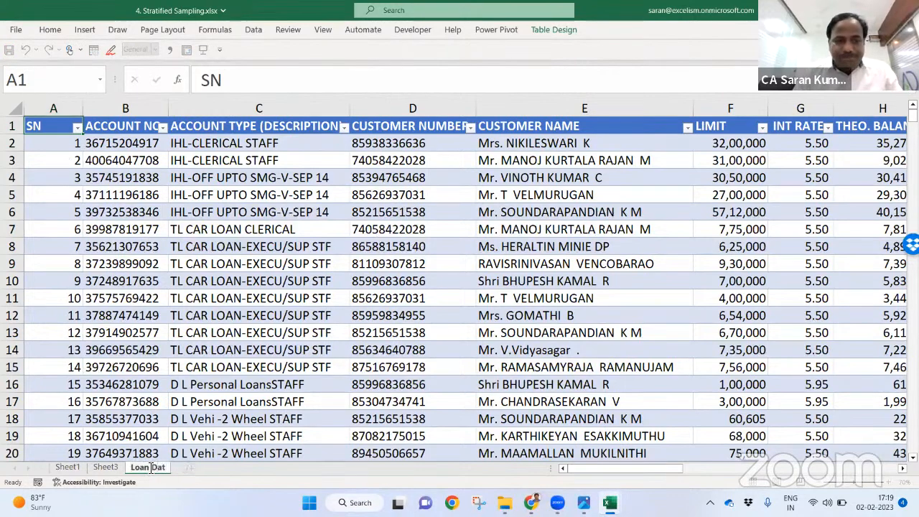
key(Return)
click(114, 471)
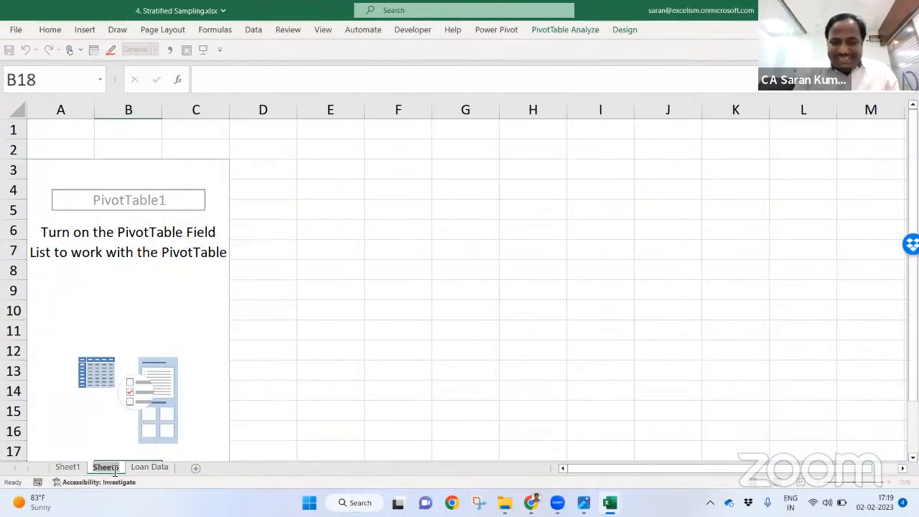
double_click(108, 467)
text(PT)
key(Return)
Step: Change PivotTable1's data source to the tbLoanData table
click(153, 270)
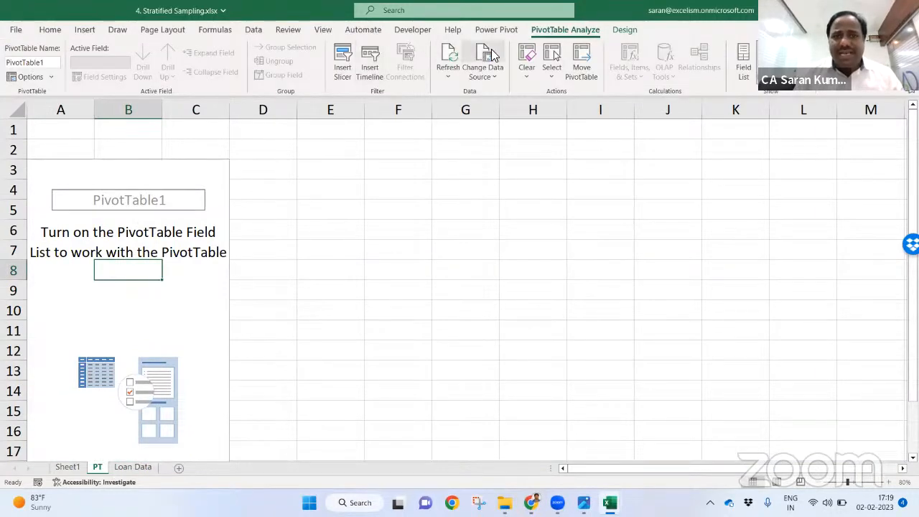
click(491, 55)
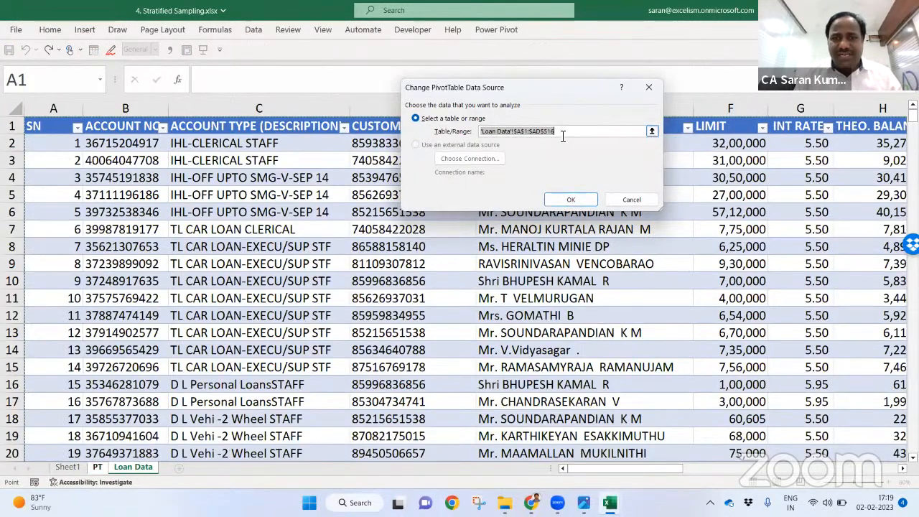
click(563, 132)
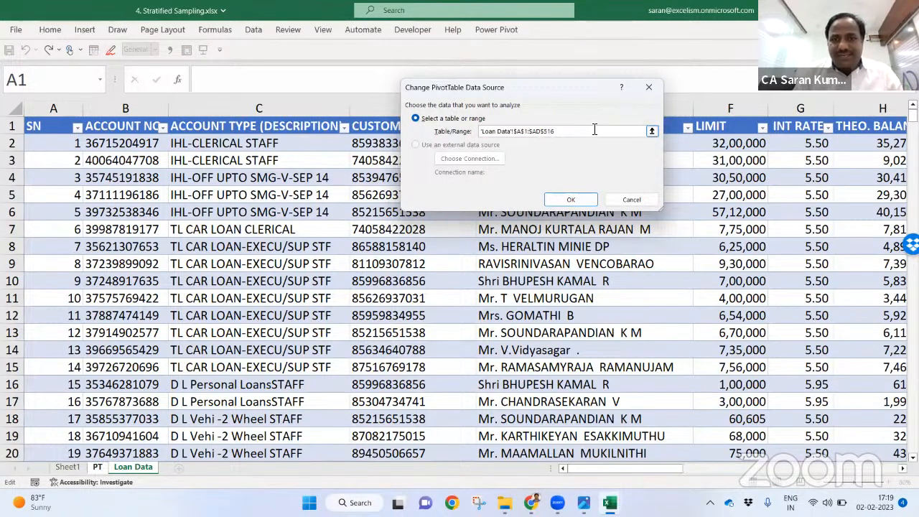
key(ctrl+a)
key(BackSpace)
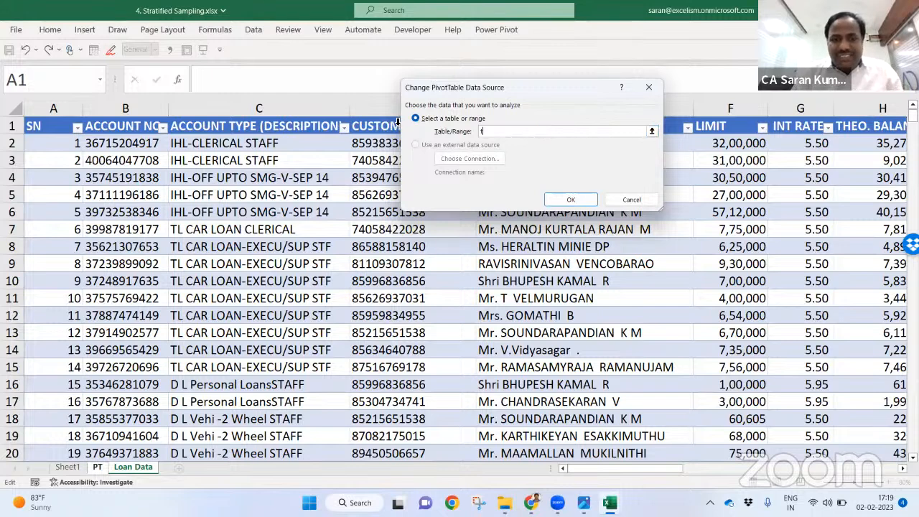
text(tbLoanData)
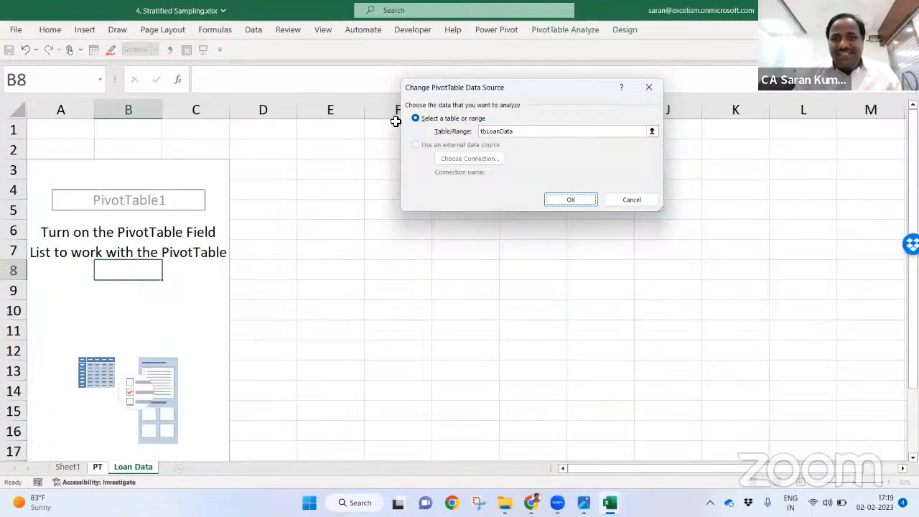
key(Return)
Step: Recheck the pivot's data source range to the end of tbLoanData, then close the dialog
click(162, 203)
click(571, 29)
click(493, 56)
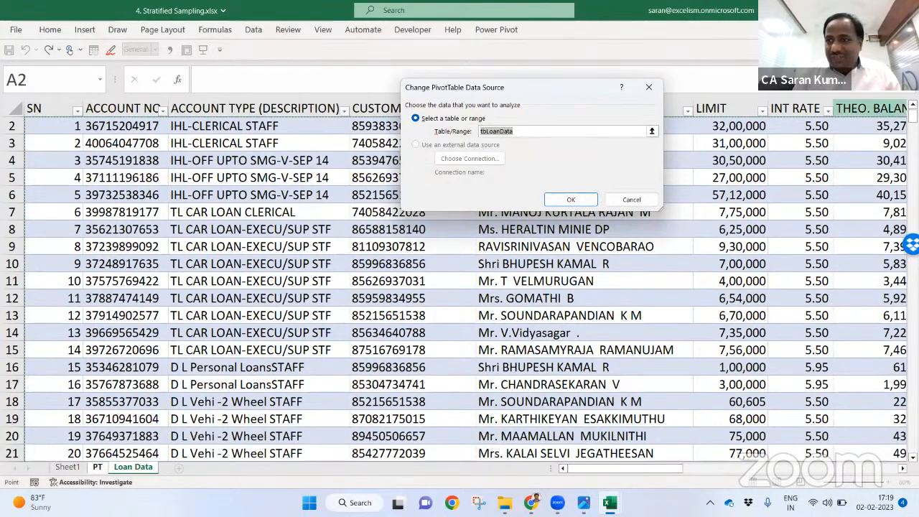
scroll(459, 287, down, 20)
scroll(459, 287, down, 20)
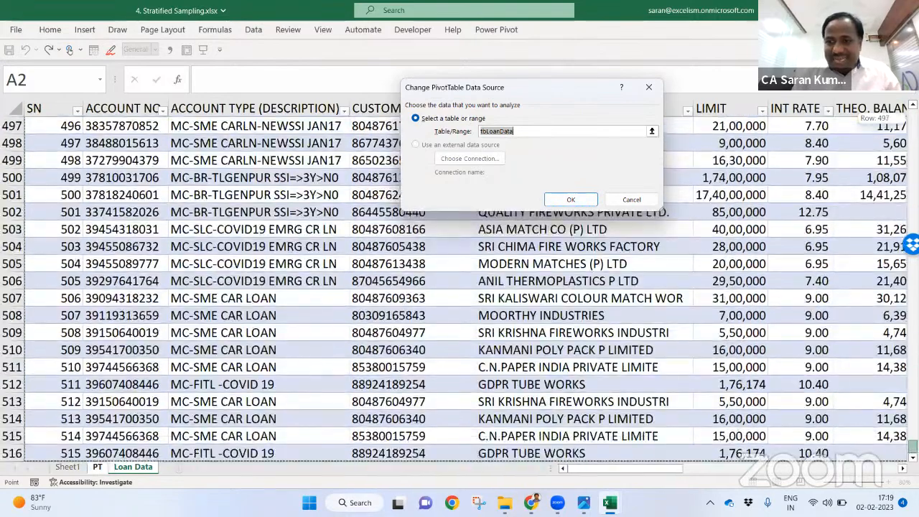
scroll(460, 287, down, 1)
scroll(460, 287, down, 1)
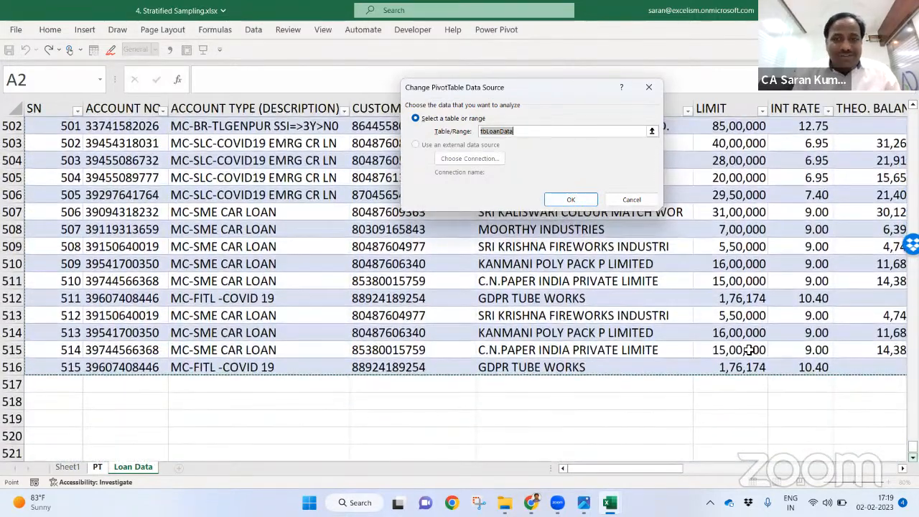
key(Return)
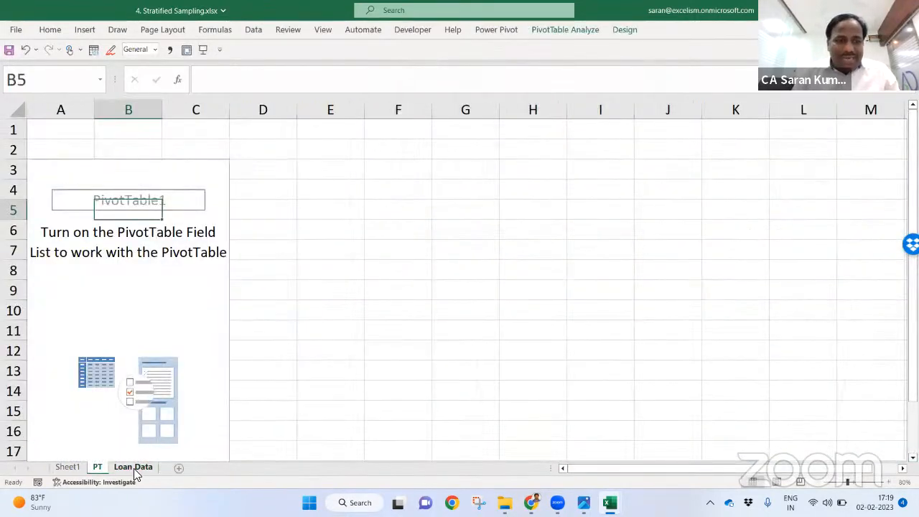
Step: Copy Loan Data rows 511–516 and paste them at row 517, extending the table to row 522
click(133, 467)
click(72, 350)
key(Up)
key(Up)
key(Up)
key(Up)
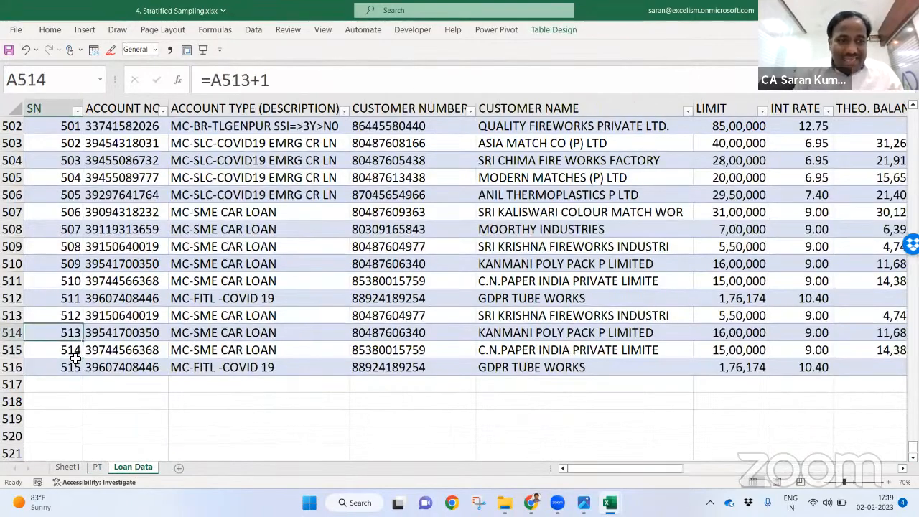
key(ctrl+shift+Right)
key(ctrl+shift+Down)
key(ctrl+c)
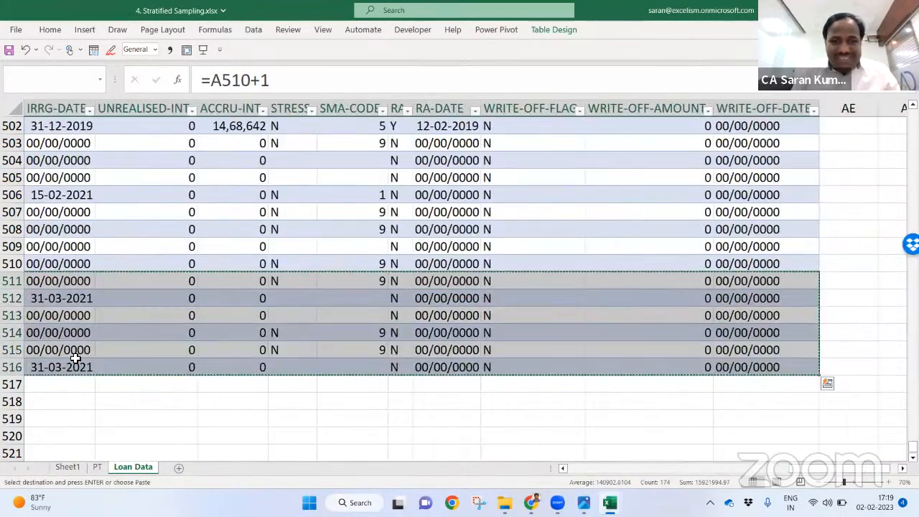
key(Down)
key(Down)
key(Down)
key(Down)
key(Down)
key(Down)
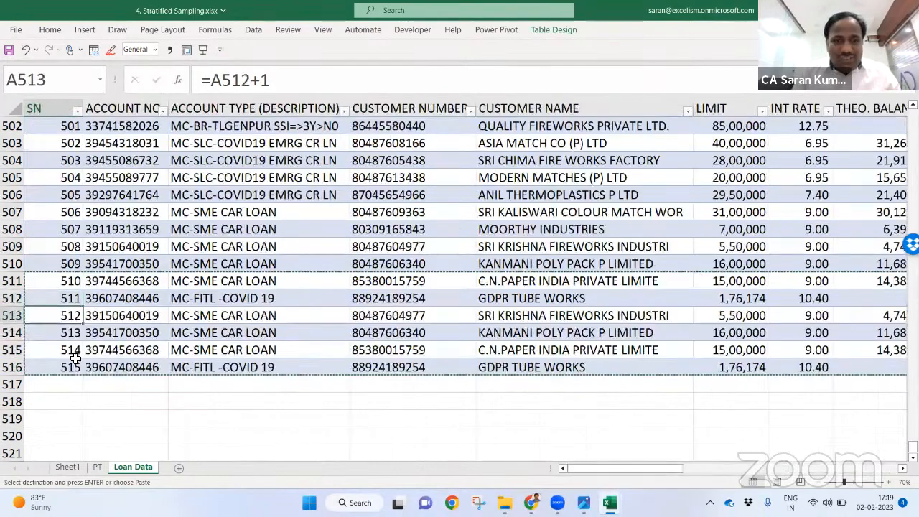
key(ctrl+v)
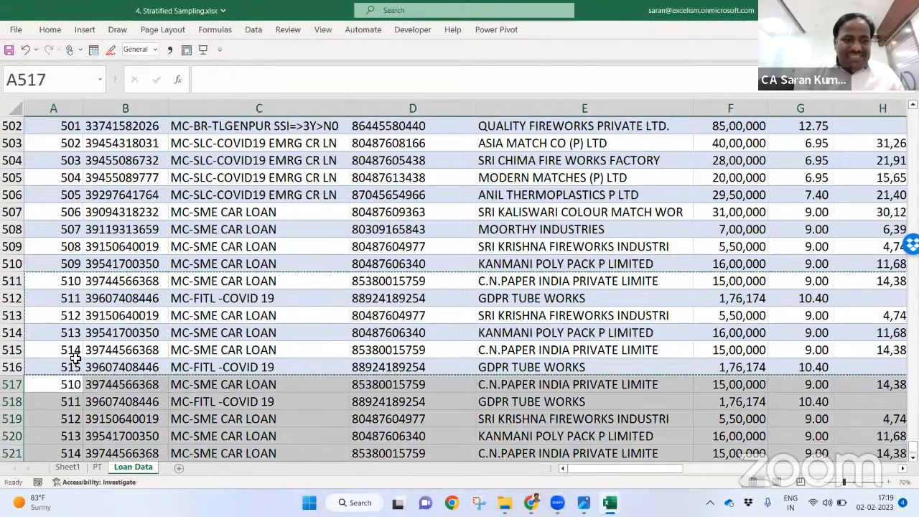
key(ctrl+Down)
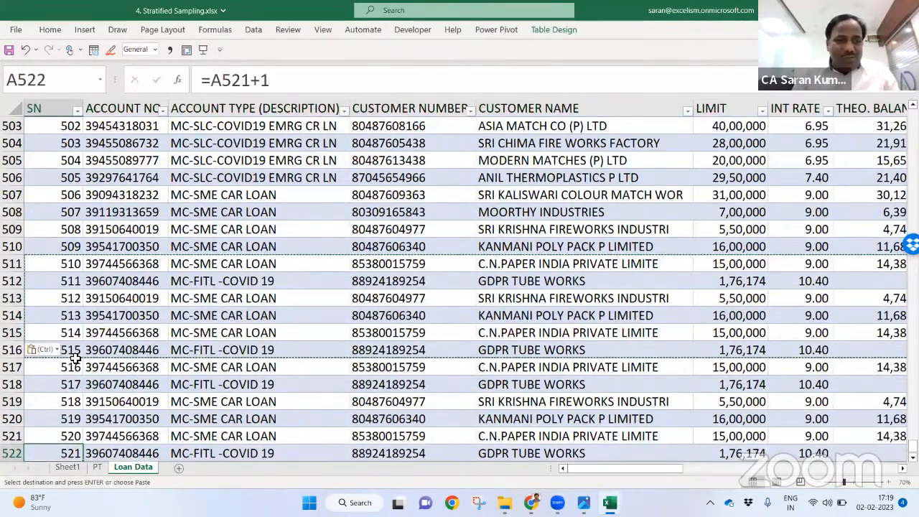
Step: Verify PivotTable1's data source on the PT sheet, then cancel the dialog
click(98, 467)
click(579, 31)
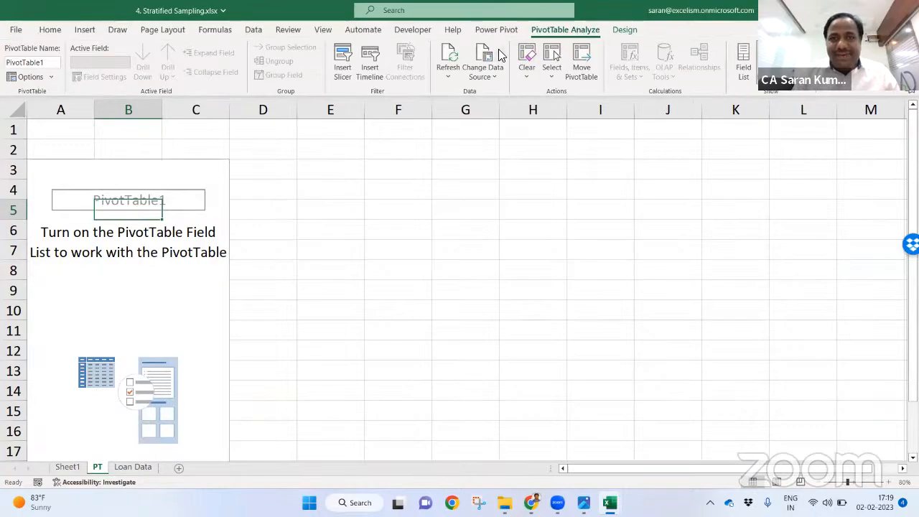
click(498, 50)
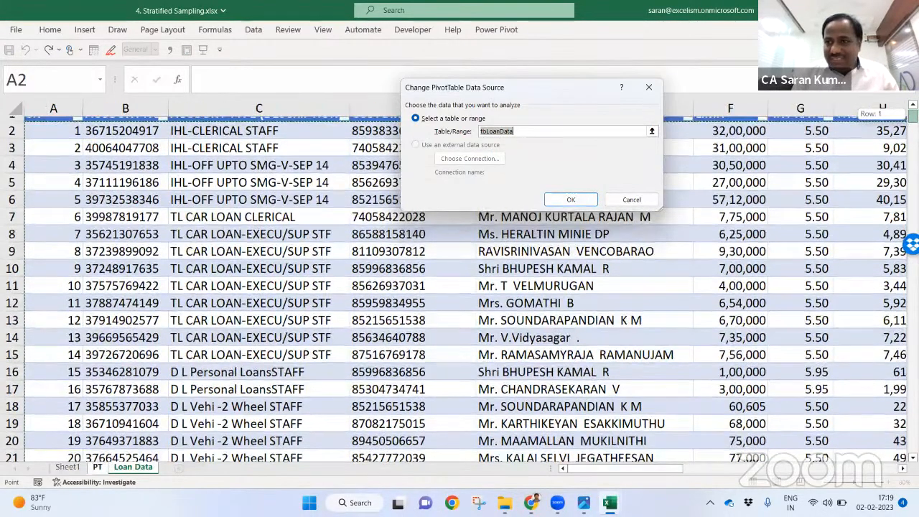
scroll(754, 452, down, 20)
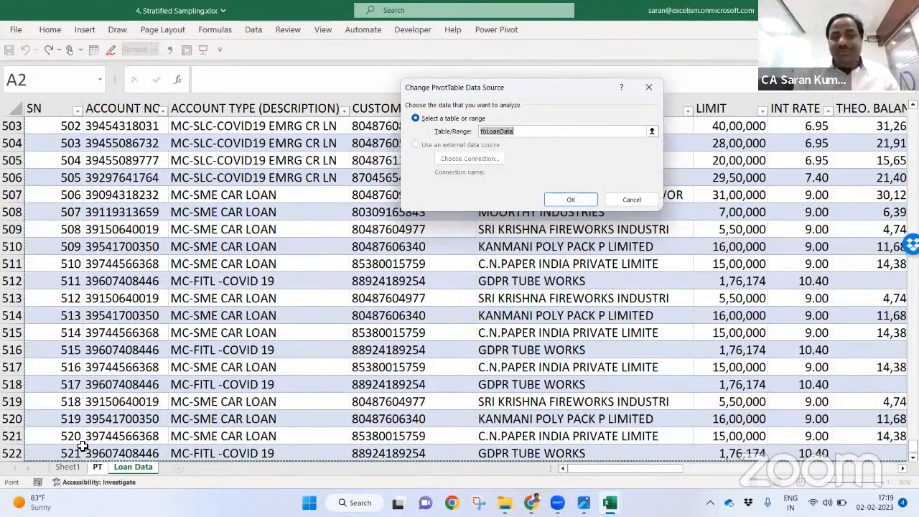
click(641, 200)
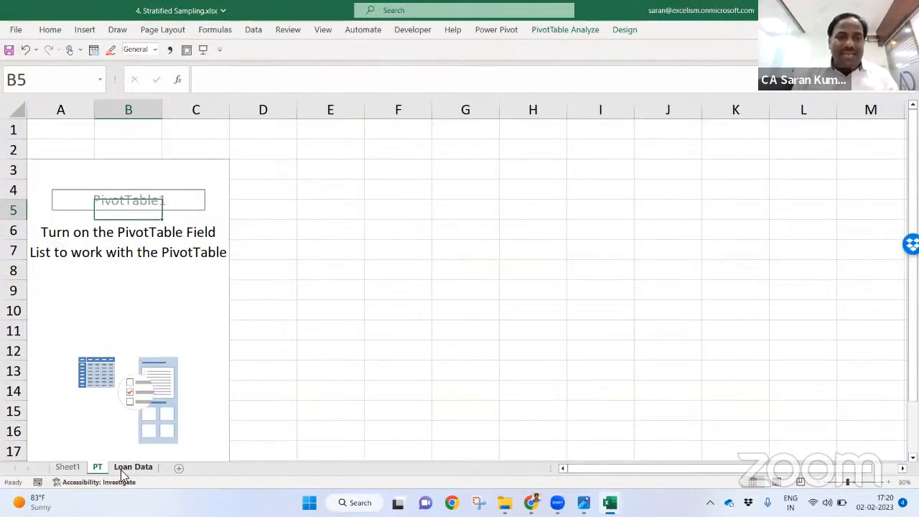
Step: Show the PivotTable Field List, enlarged, with the areas beside the field list
key(Down)
key(Down)
key(Down)
key(Down)
key(Right)
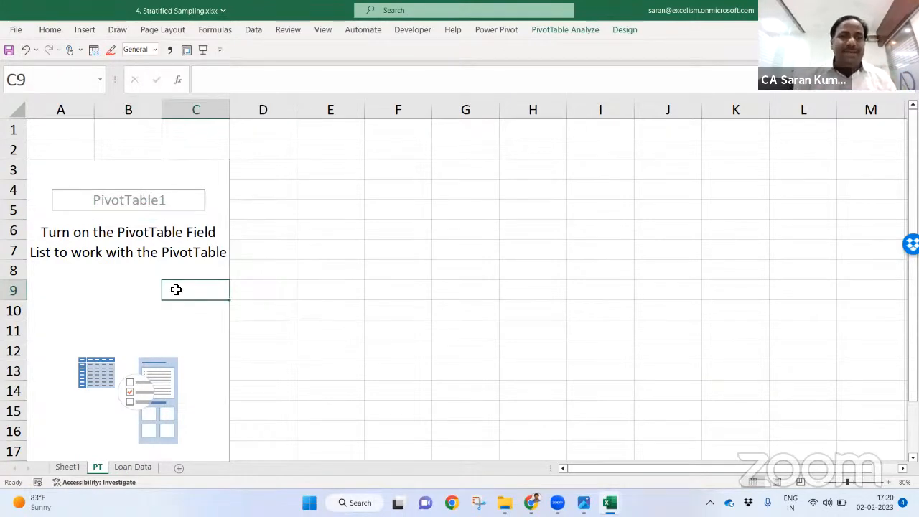
click(570, 29)
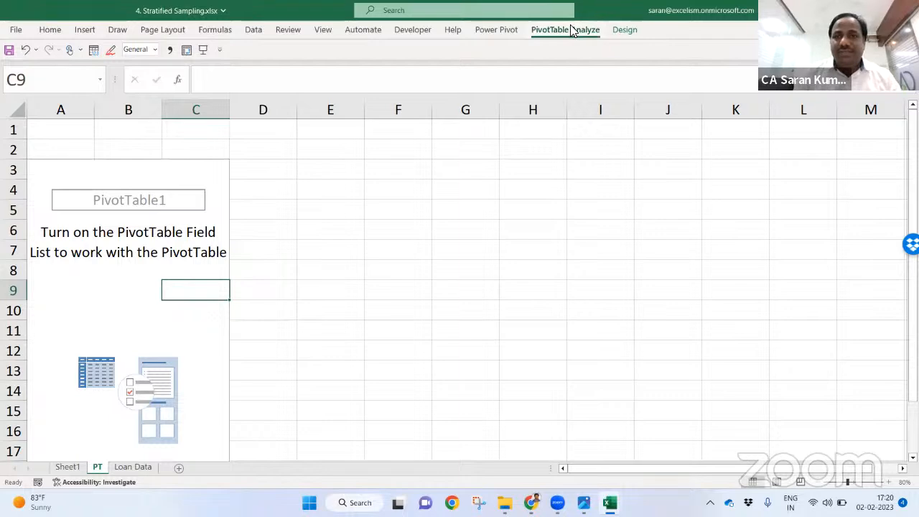
click(746, 76)
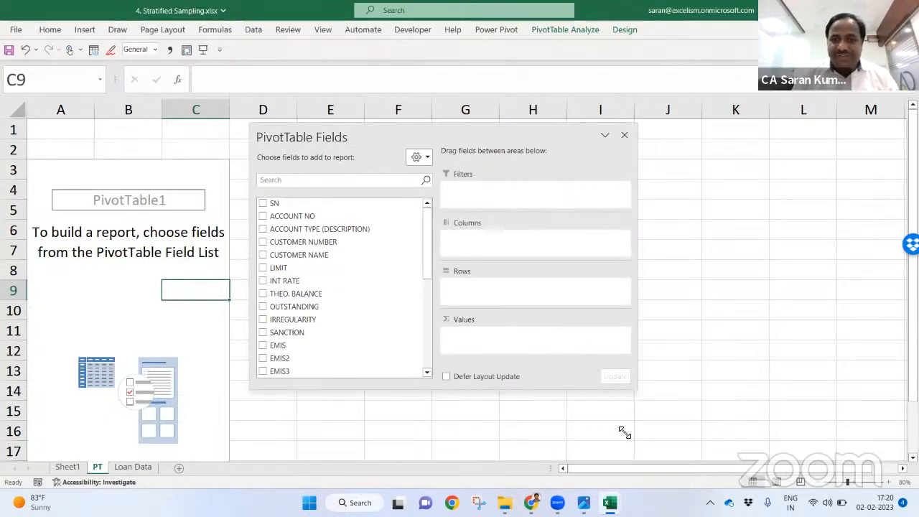
drag(629, 416, 611, 447)
drag(474, 129, 455, 93)
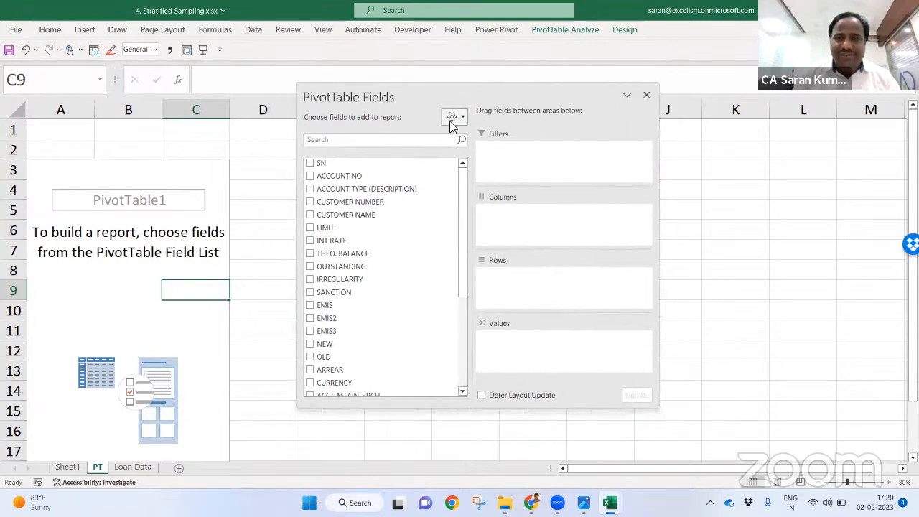
click(451, 119)
click(483, 143)
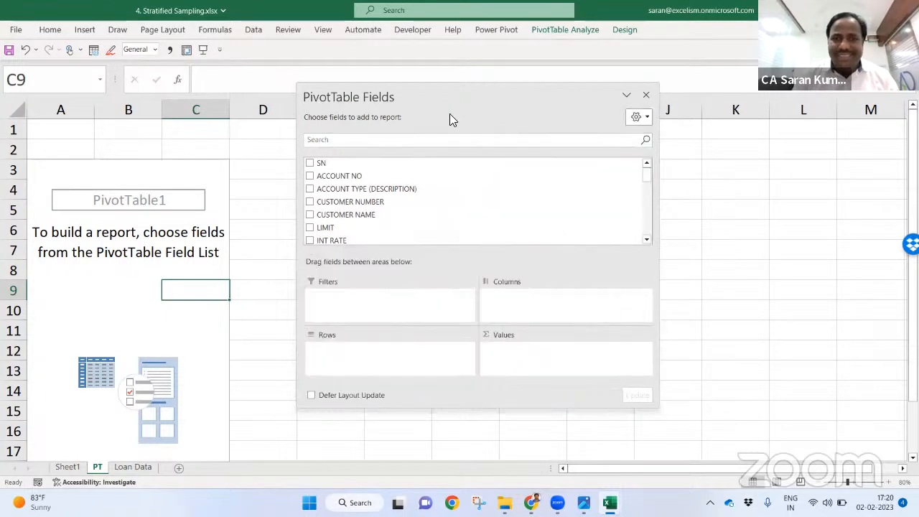
click(637, 117)
click(649, 166)
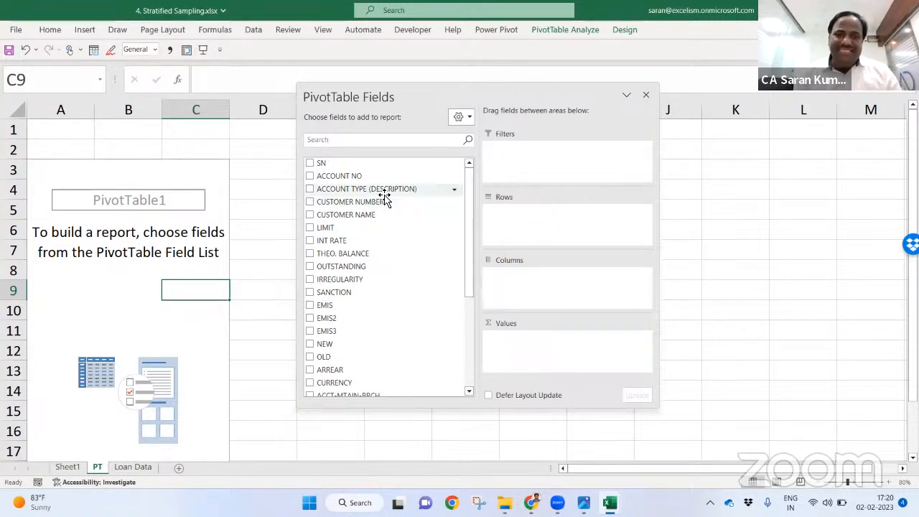
Step: Add ACCOUNT TYPE (DESCRIPTION) to Rows, ACCOUNT NO as a count, and OUTSTANDING as a sum
drag(385, 198, 572, 238)
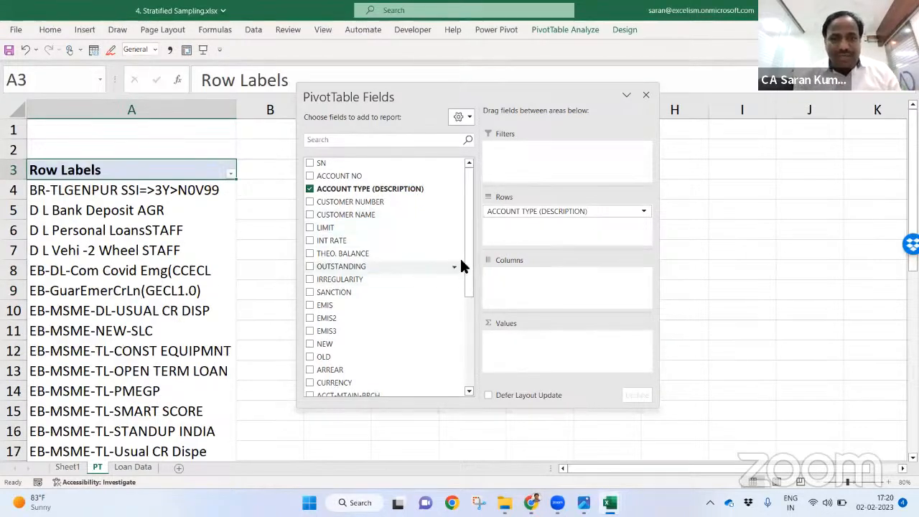
drag(359, 176, 567, 237)
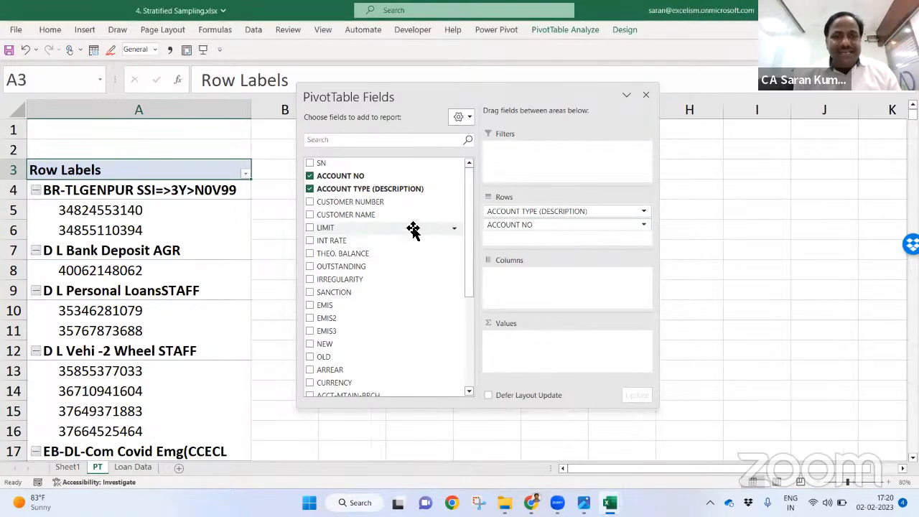
drag(549, 228, 567, 355)
drag(643, 116, 816, 136)
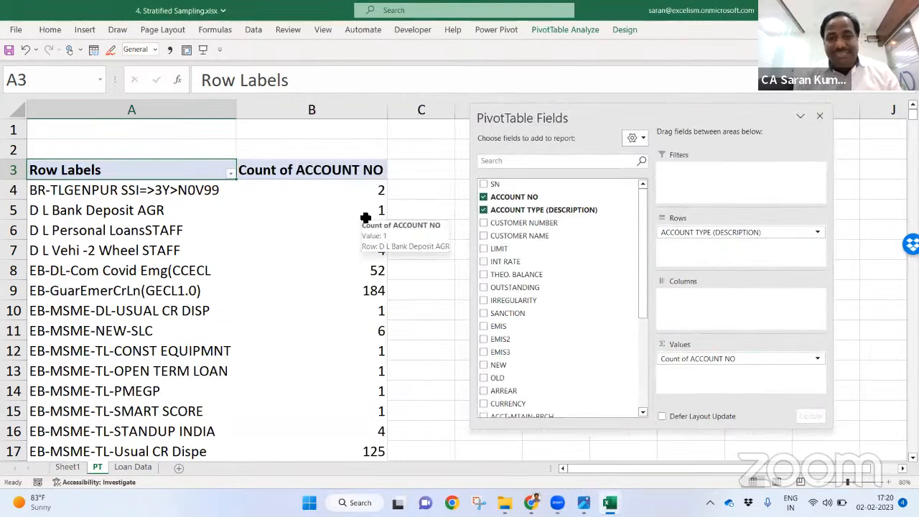
drag(643, 267, 643, 289)
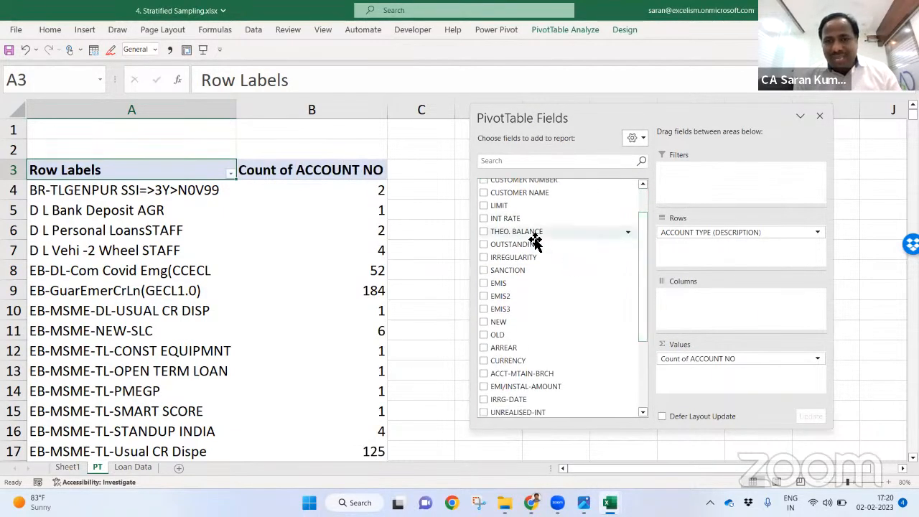
drag(534, 244, 757, 388)
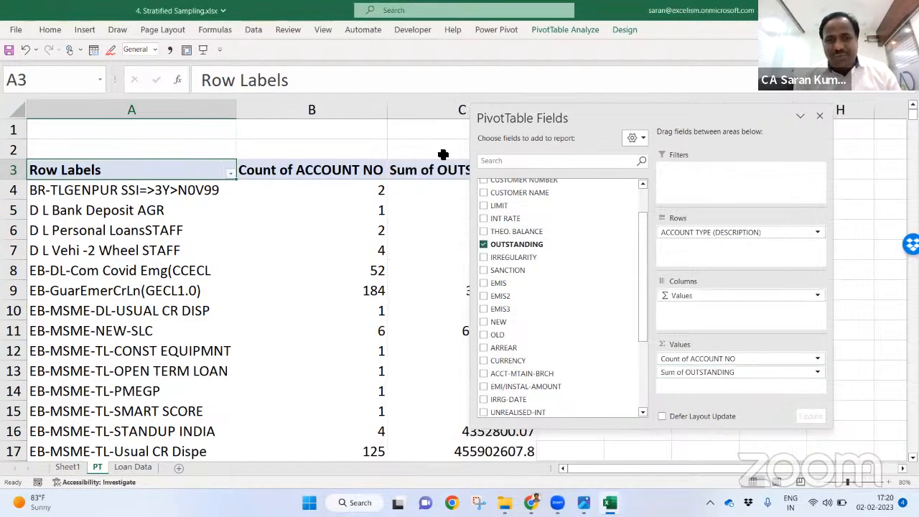
click(429, 107)
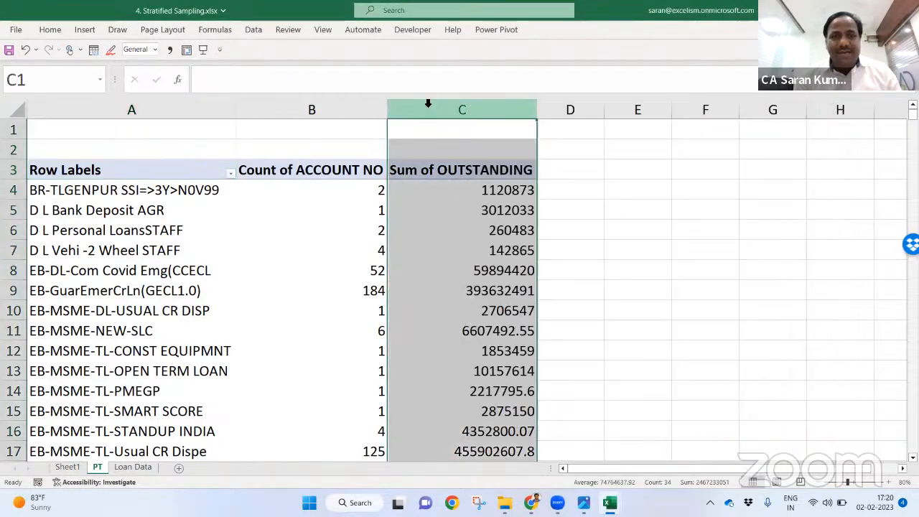
Step: Format the Sum of OUTSTANDING column with thousands separators and no decimals
click(50, 29)
click(452, 71)
click(484, 72)
click(485, 72)
key(Escape)
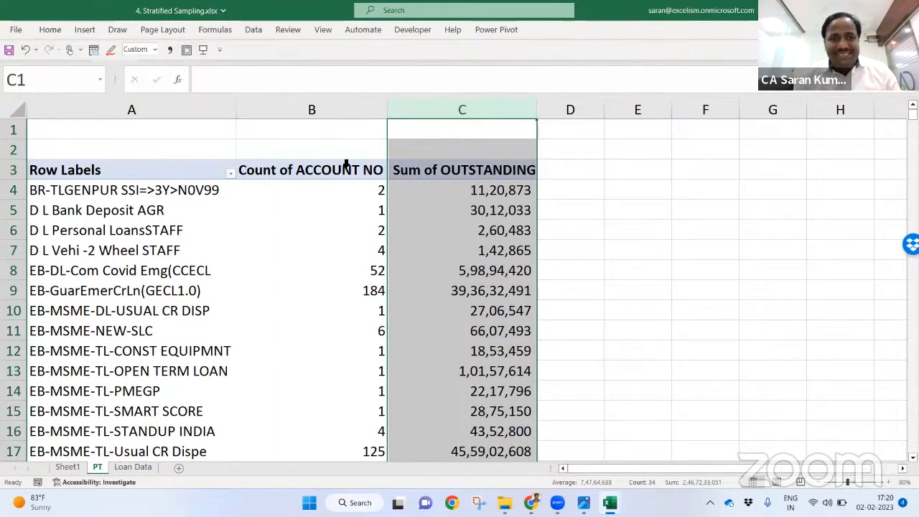
Step: Rename the value headers to No. of Accts and O/s and close the field list
click(348, 168)
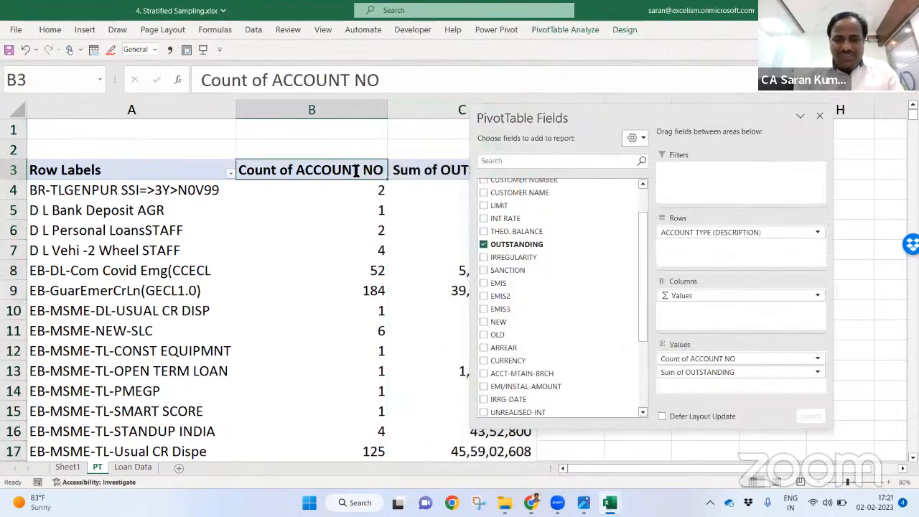
text(No. of Accts)
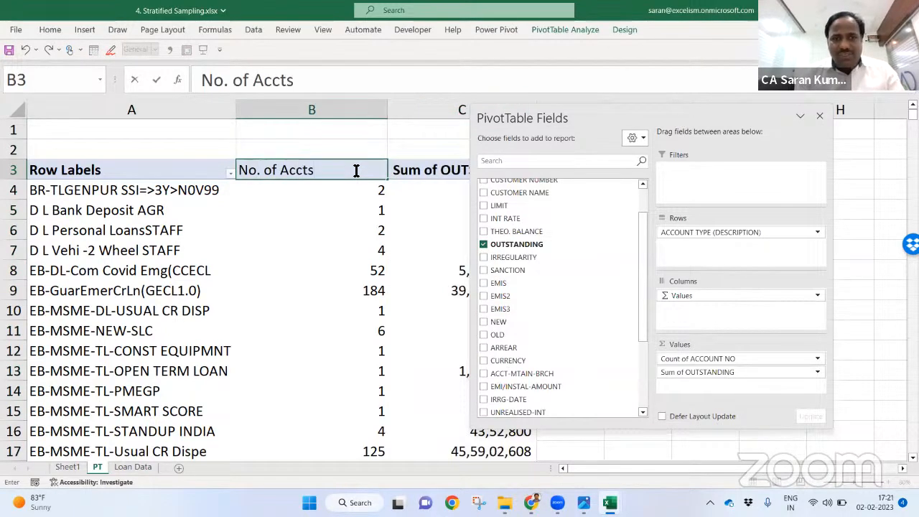
key(Tab)
text(T)
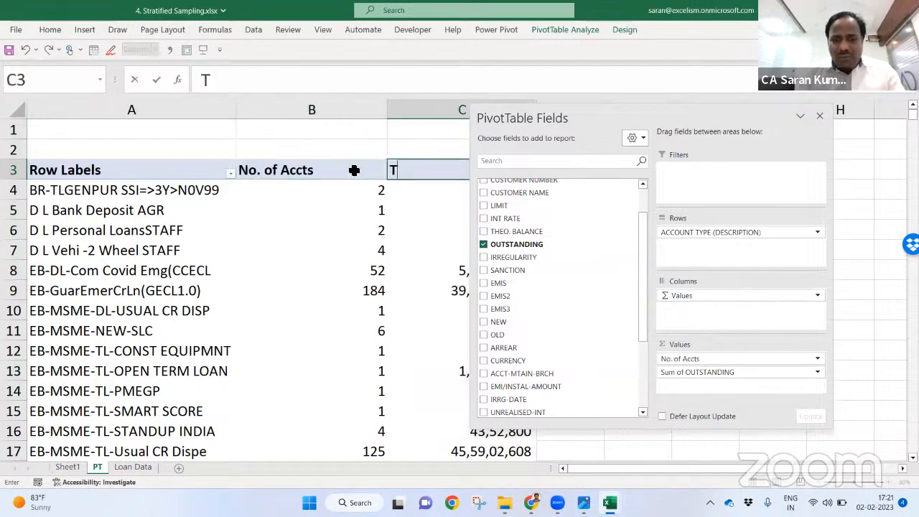
key(BackSpace)
text(O/s)
key(Return)
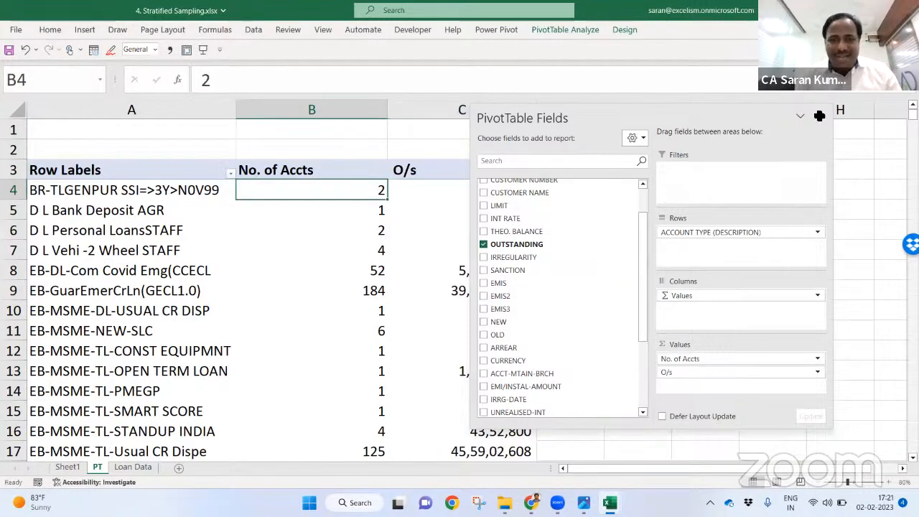
click(819, 115)
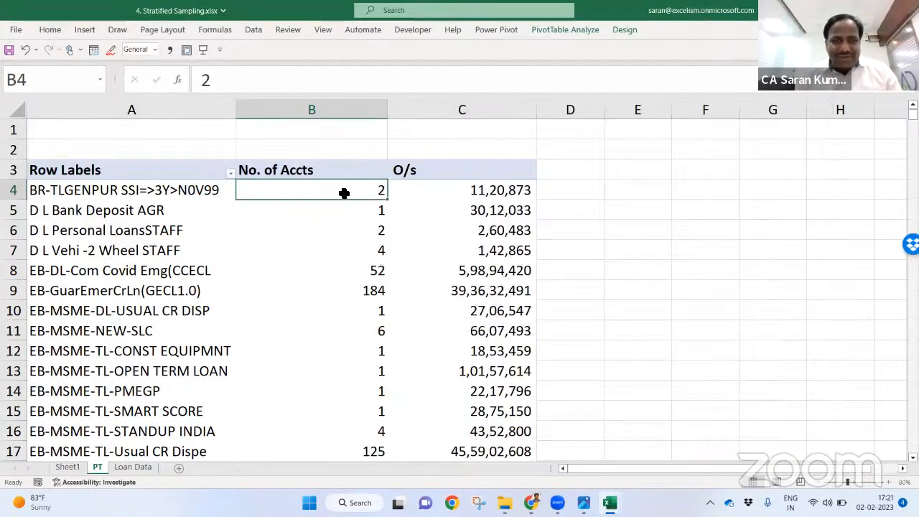
Step: Sort the pivot rows by No. of Accts from largest to smallest
right_click(344, 192)
mouse_move(430, 288)
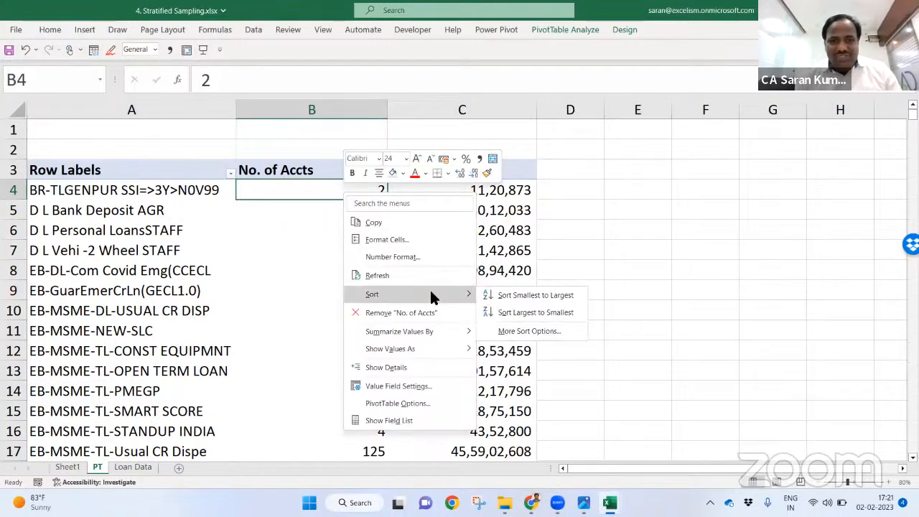
click(529, 311)
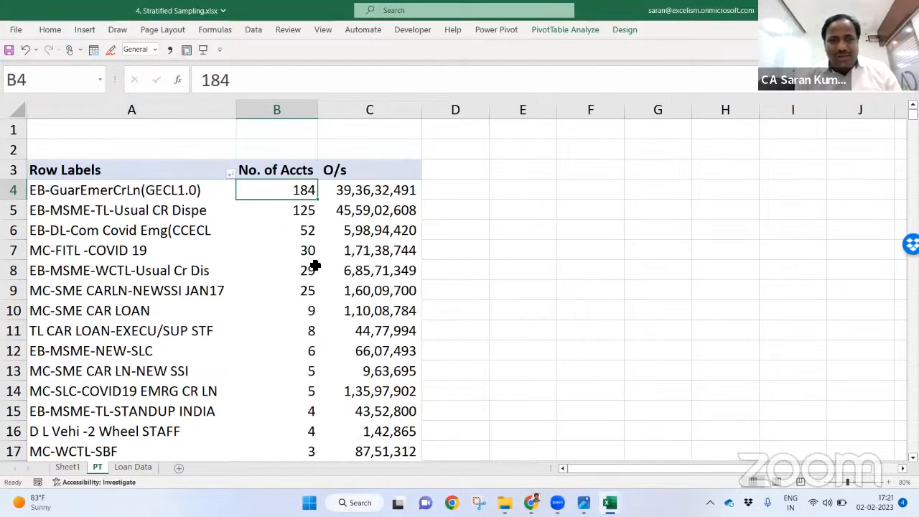
key(ctrl+Down)
key(Up)
key(ctrl+Up)
key(Down)
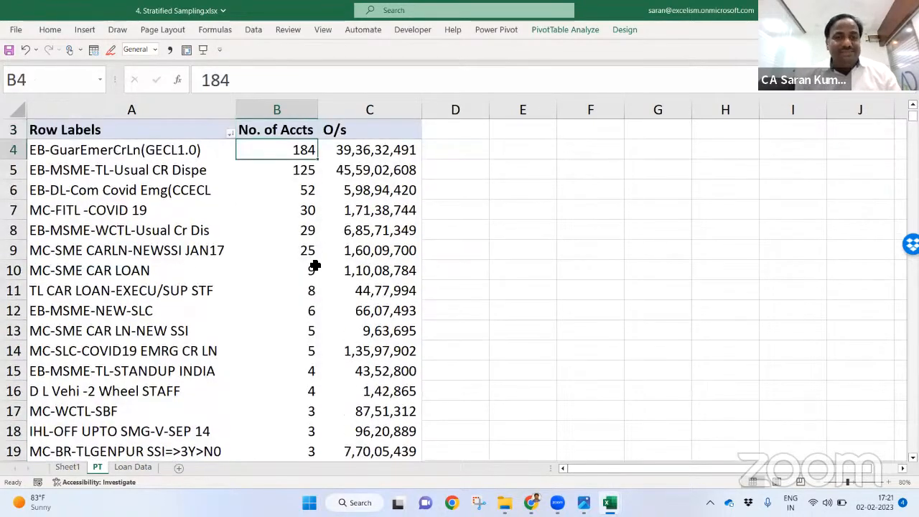
key(Left)
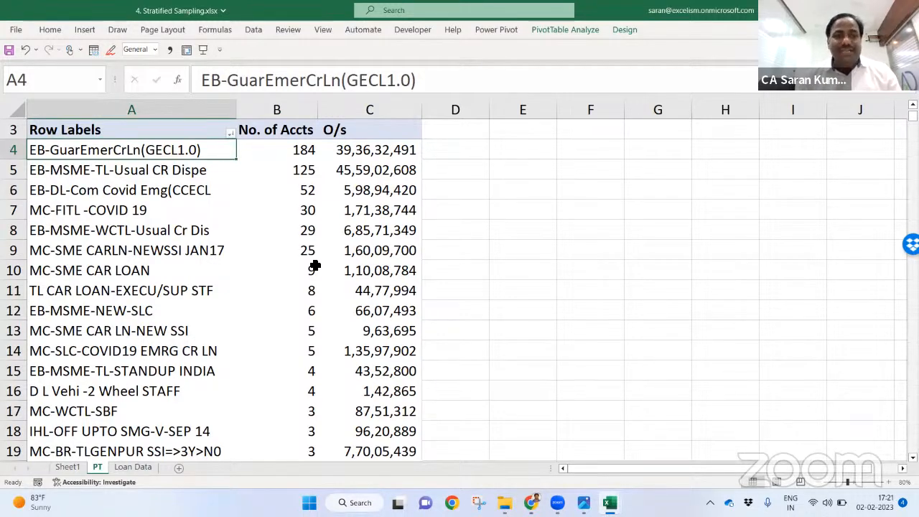
Step: Check the No. of Accts Grand Total of 515 and the top row's values
key(Right)
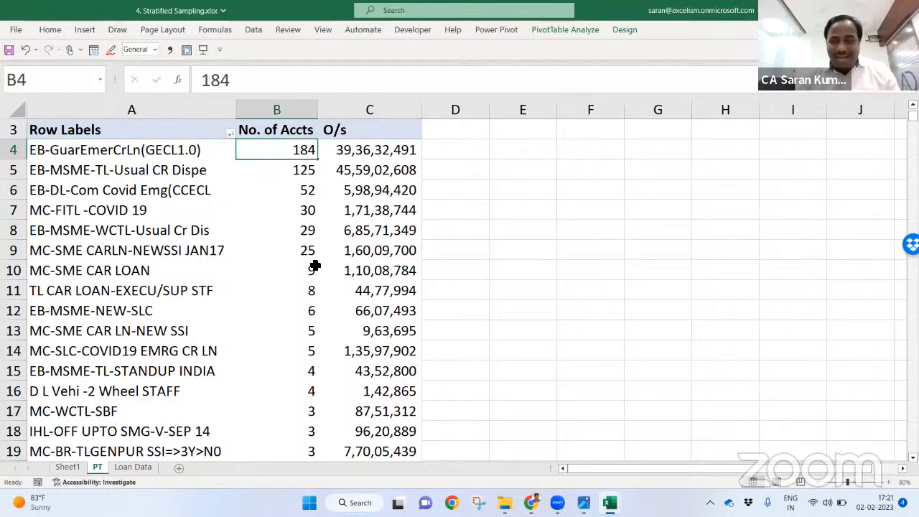
key(ctrl+Down)
key(Down)
key(Up)
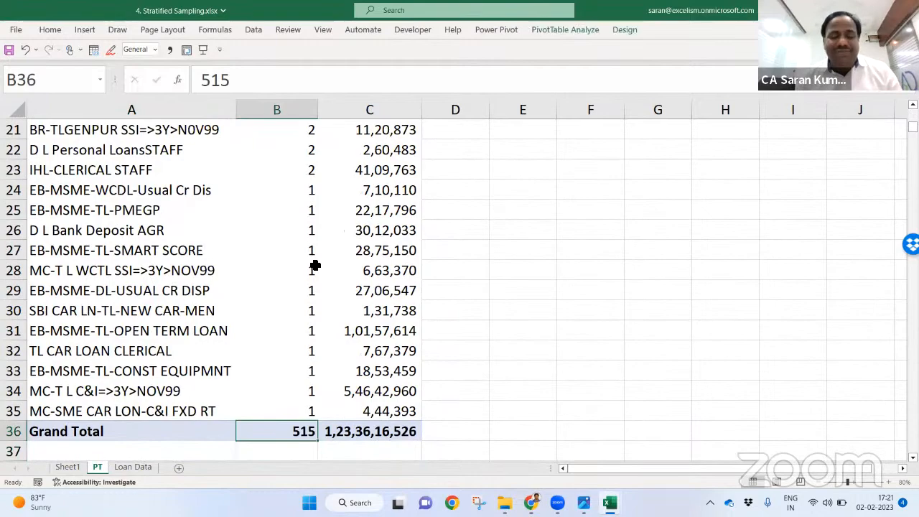
key(ctrl+Up)
key(Down)
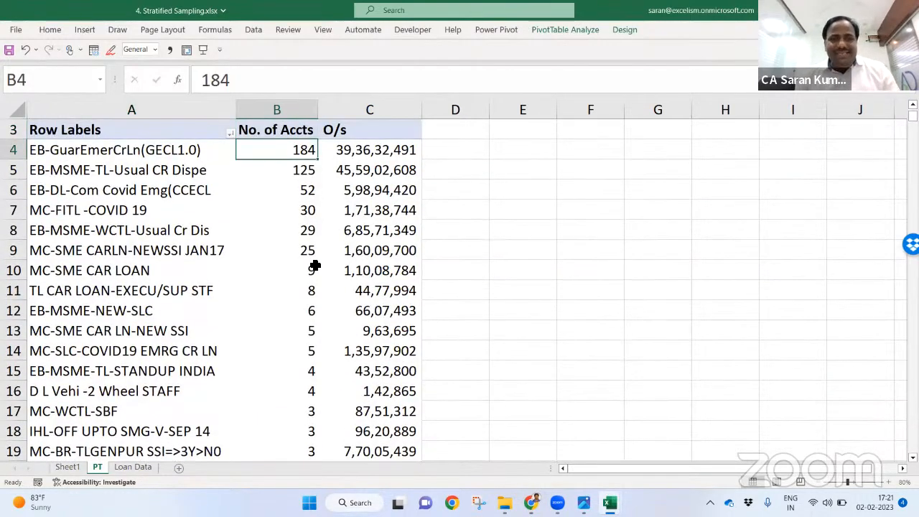
key(Right)
key(Right)
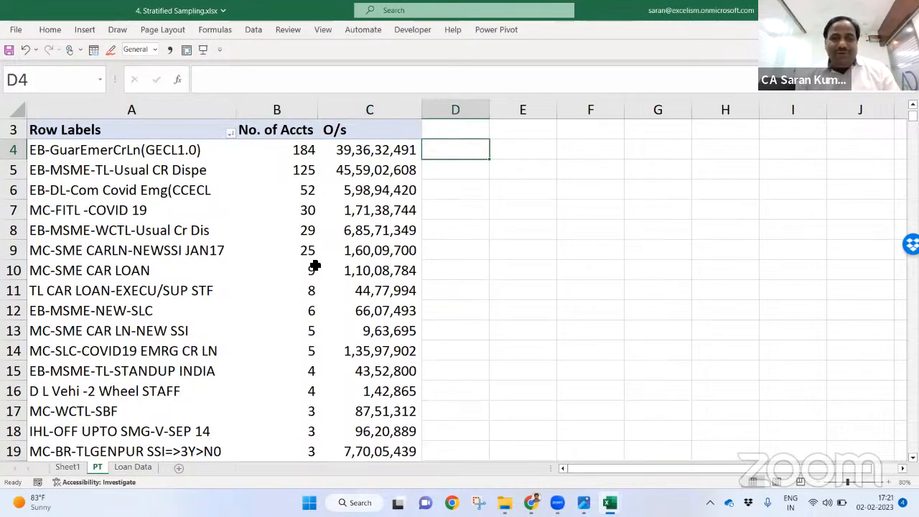
key(Left)
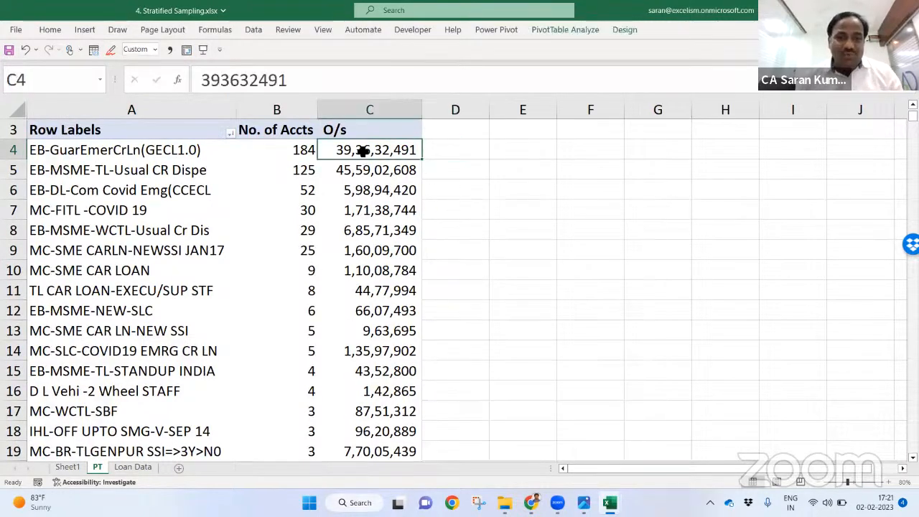
Step: Add ACCOUNT TYPE (DESCRIPTION) to Values as a second count column
right_click(363, 151)
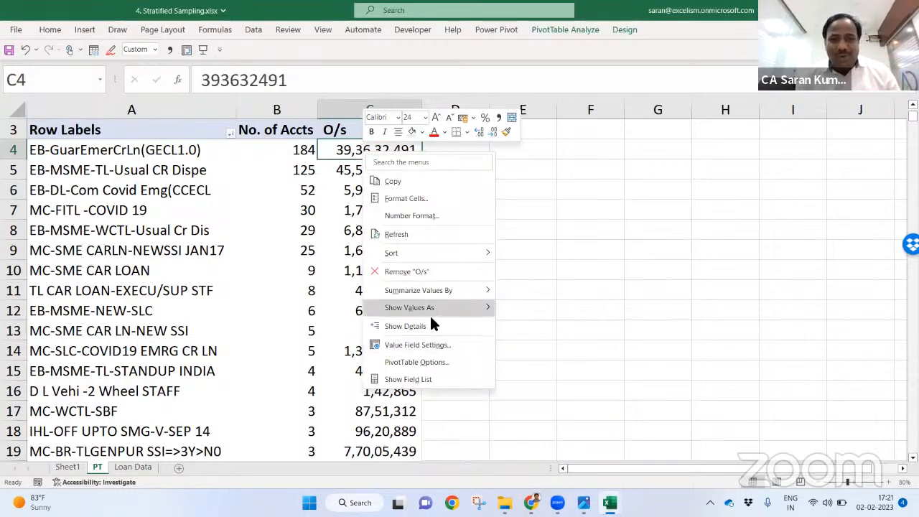
click(445, 379)
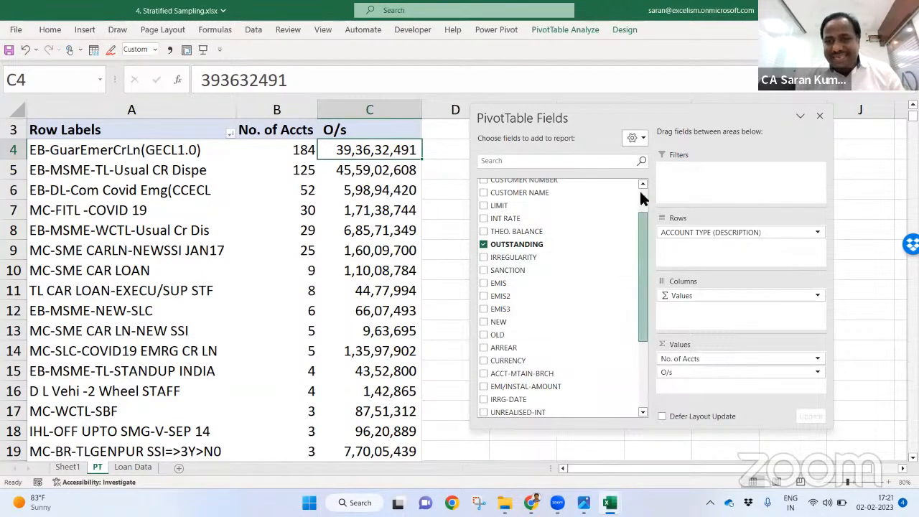
scroll(641, 223, up, 2)
drag(547, 215, 753, 370)
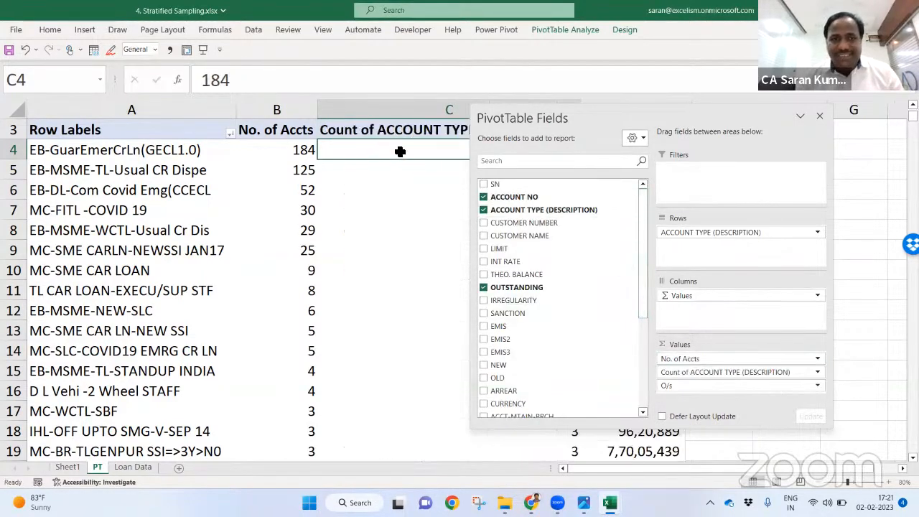
drag(652, 119, 896, 150)
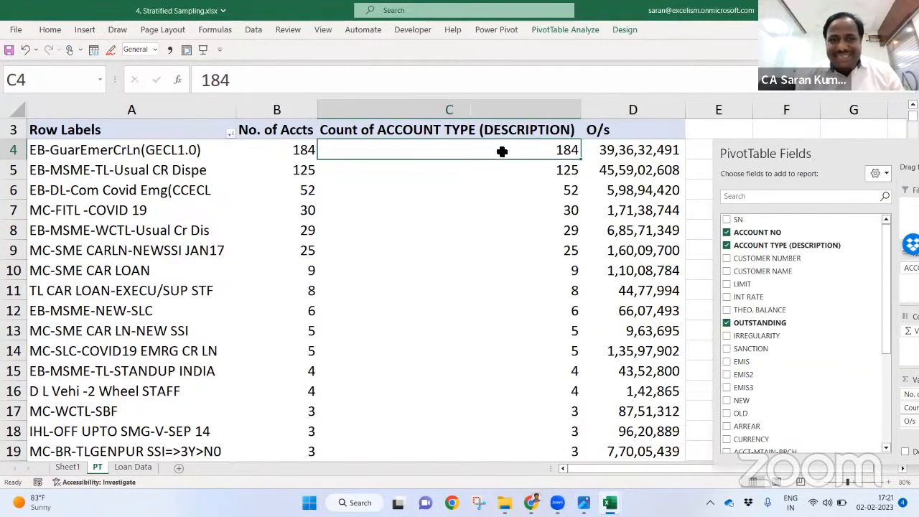
Step: Show the new count as % of Grand Total, titled No. of Accts %, with column C autofitted
right_click(501, 149)
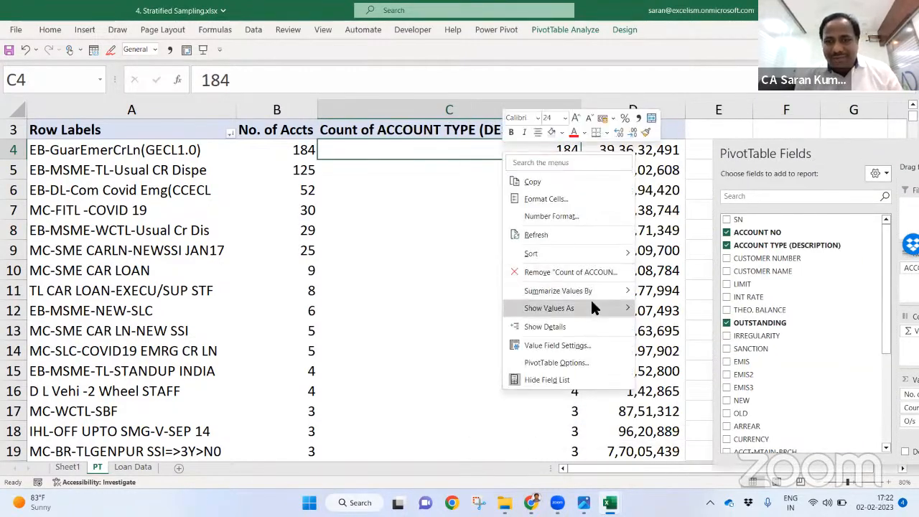
mouse_move(592, 304)
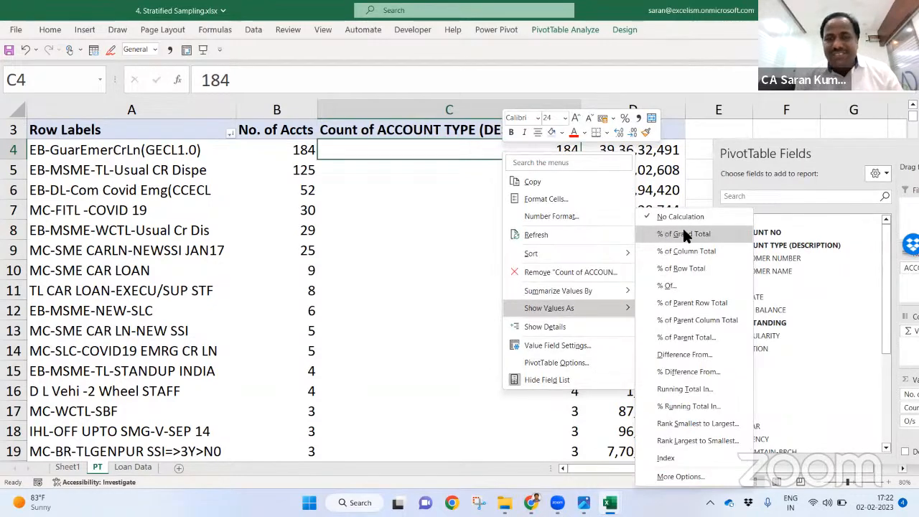
click(686, 234)
click(500, 127)
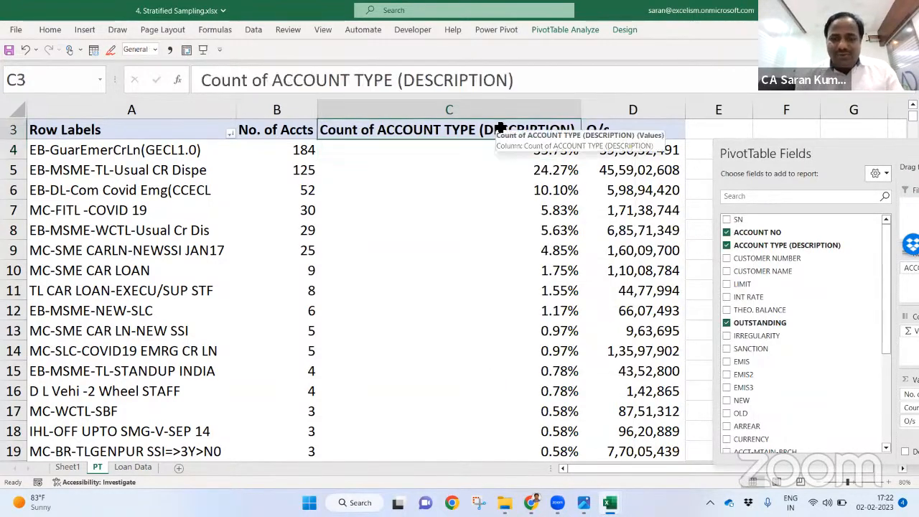
text(No. of Accts %)
key(Return)
key(ctrl+shift+Down)
key(alt+o)
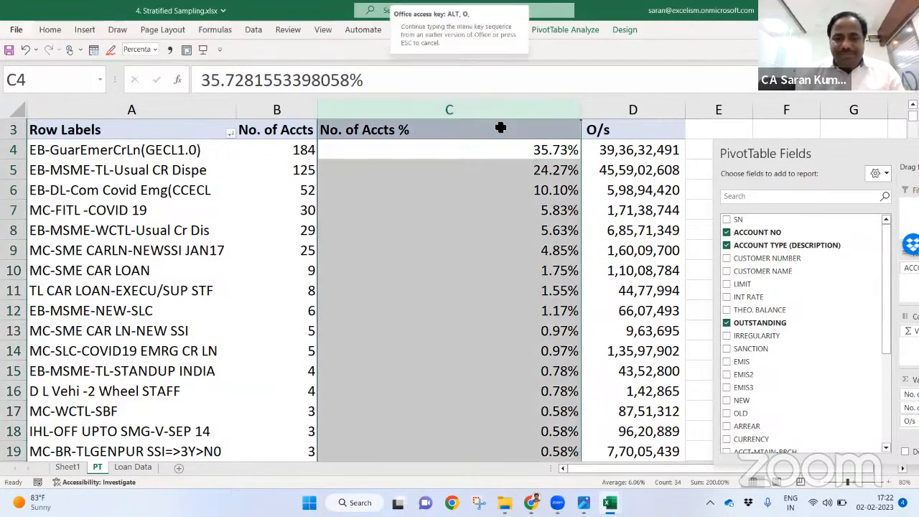
key(c)
key(a)
Step: Check the percentage column from the Grand Total back up to the top row's 35.73%
click(512, 210)
click(368, 271)
key(ctrl+Down)
key(Left)
key(ctrl+Up)
key(Down)
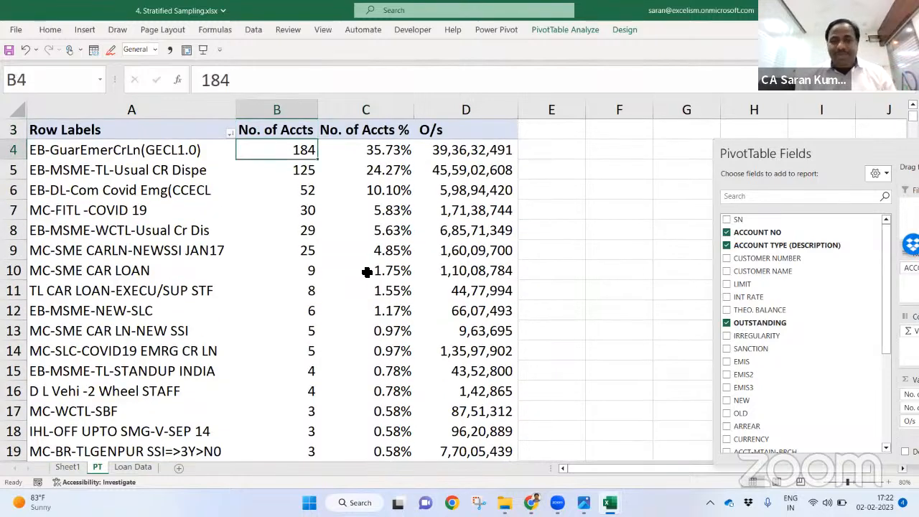
key(Right)
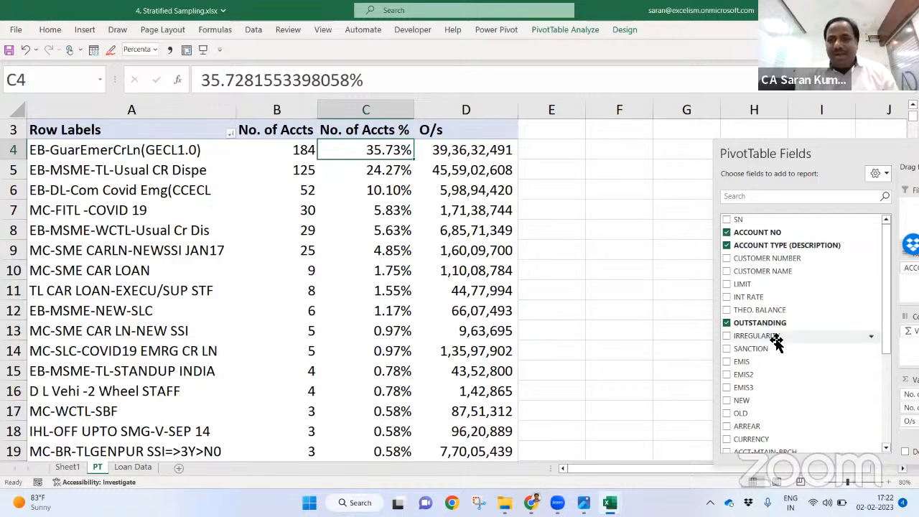
Step: Add OUTSTANDING to the pivot values and show it as % of Grand Total
drag(754, 153, 740, 76)
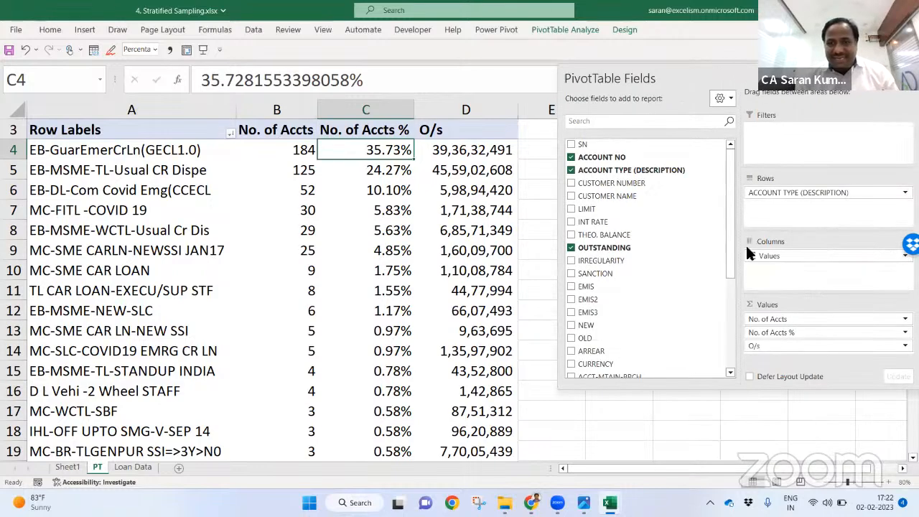
drag(662, 249, 820, 354)
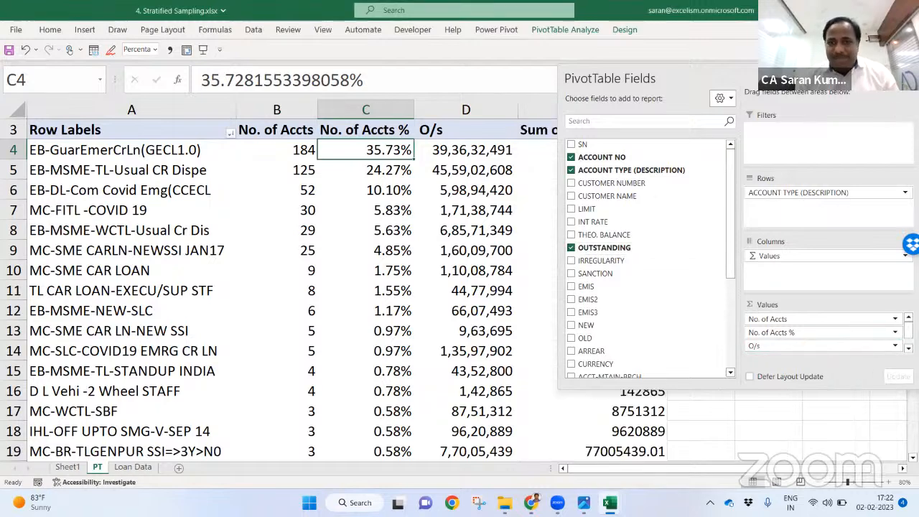
click(594, 110)
right_click(593, 176)
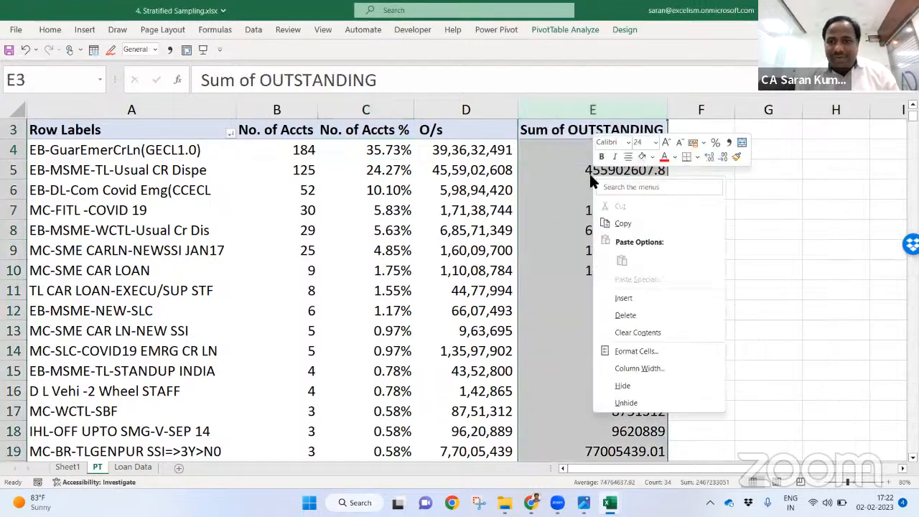
click(572, 275)
click(609, 262)
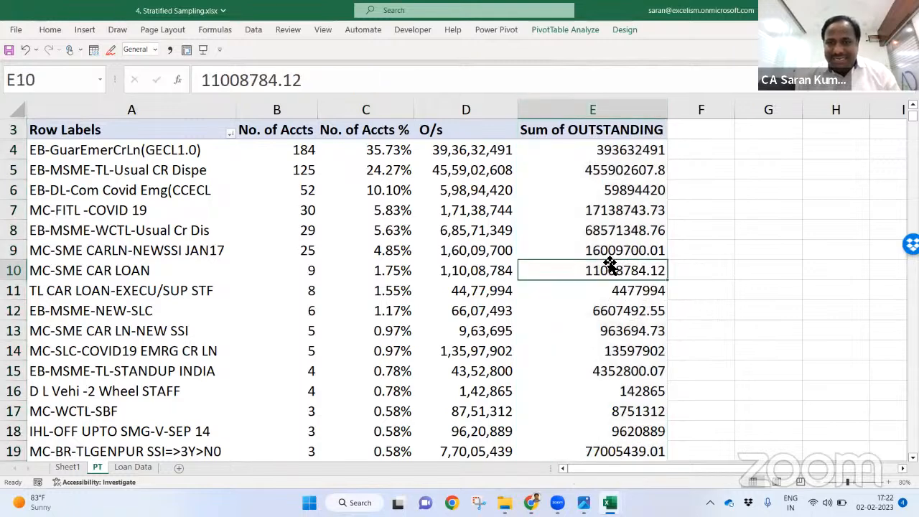
right_click(577, 265)
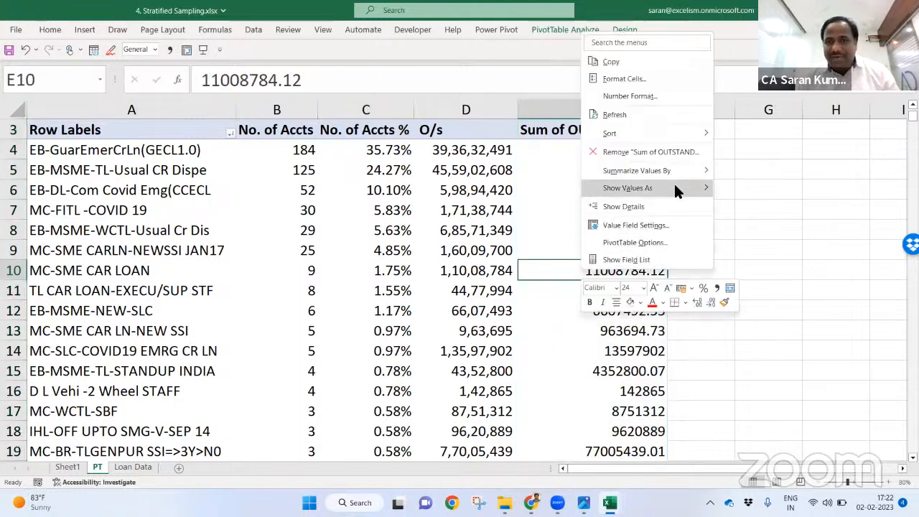
mouse_move(689, 185)
click(744, 204)
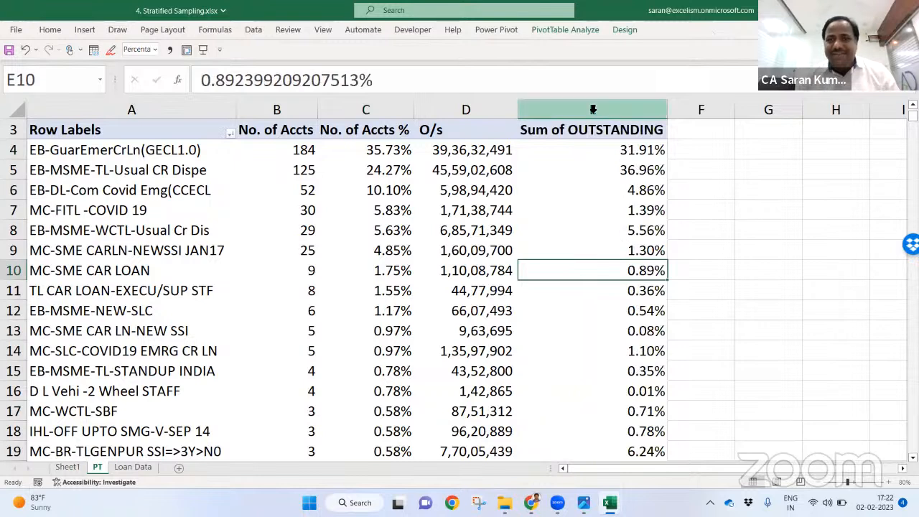
Step: Rename the new column header to 'O/s %' and autofit column E
key(ctrl+Up)
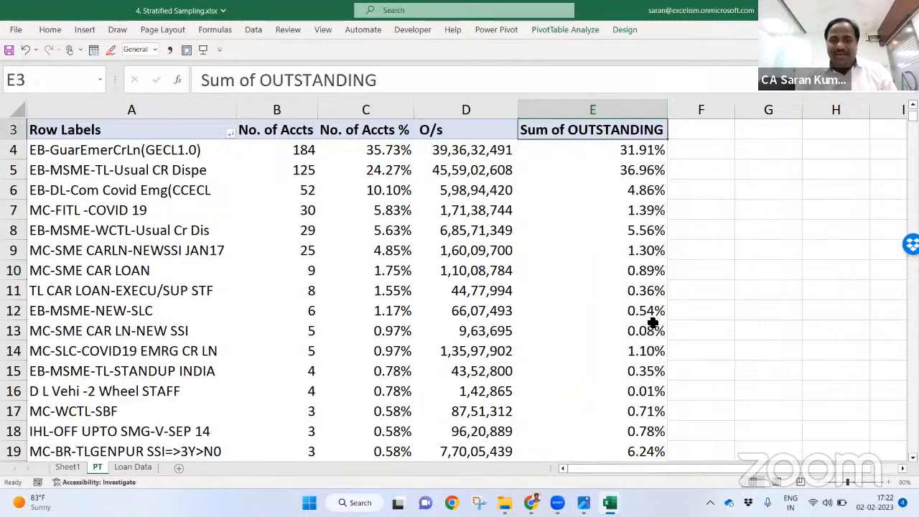
text(O/s %)
key(Return)
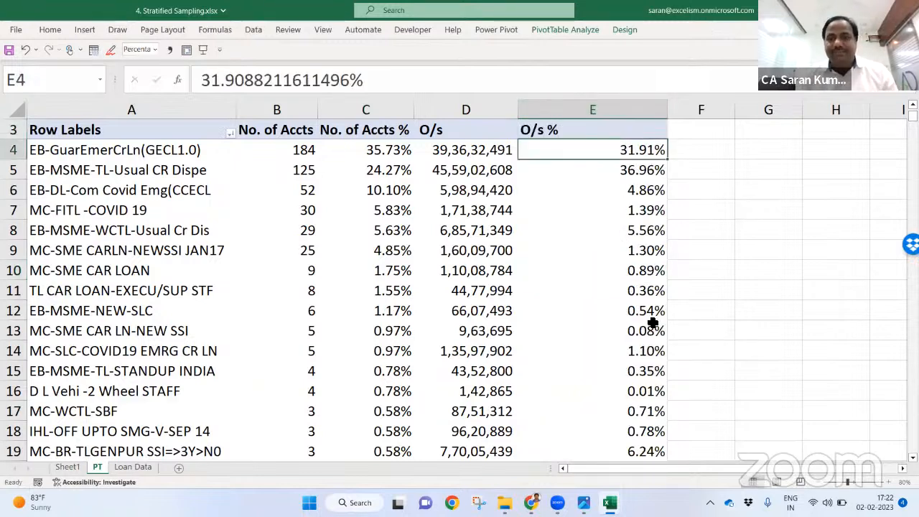
key(ctrl+shift+Down)
key(alt+o)
key(c)
key(a)
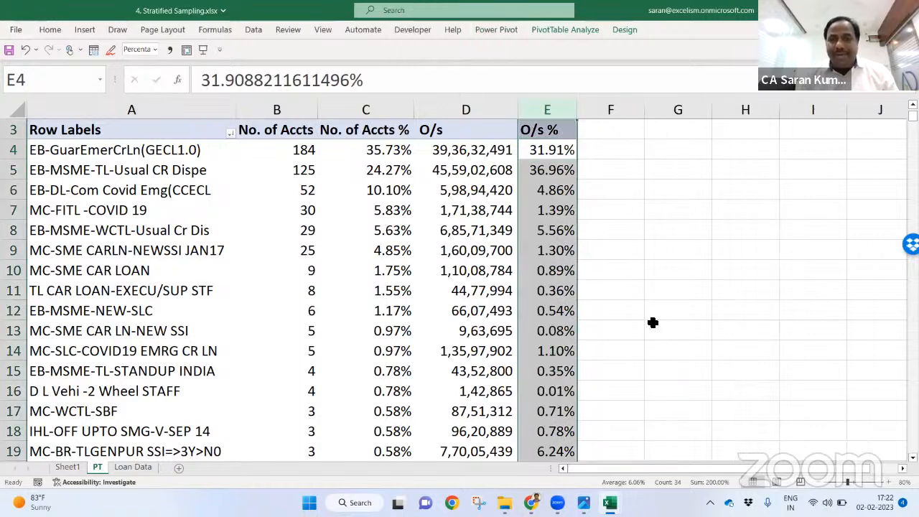
key(ctrl+Left)
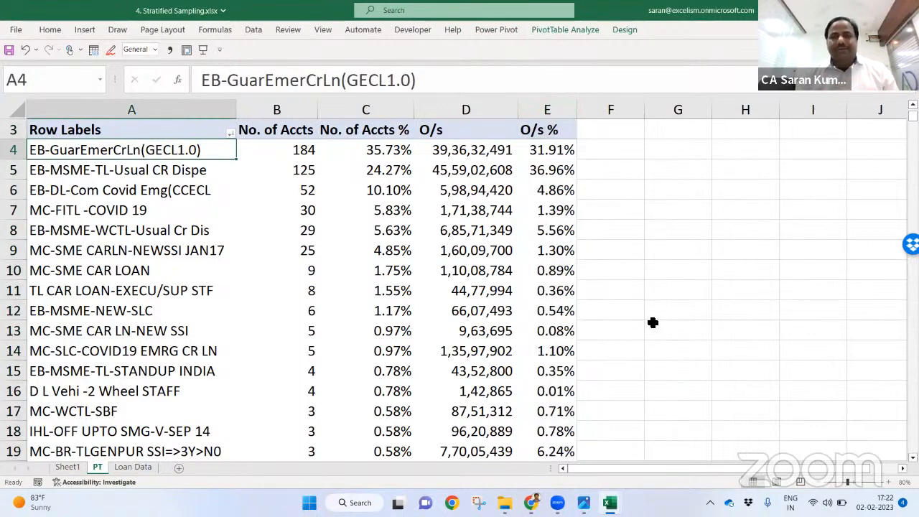
Step: Enter =B36 to pull the 515 total accounts, then move it from F1 to H1
click(626, 144)
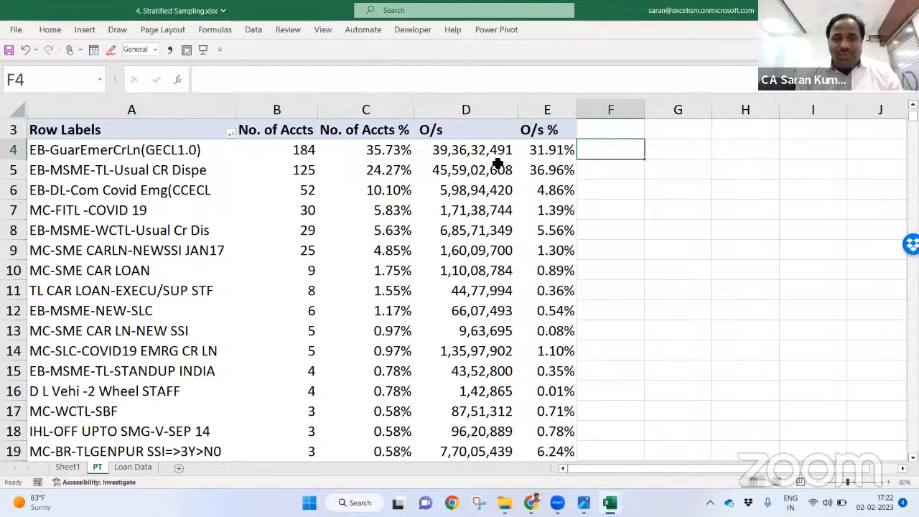
click(382, 152)
key(Up)
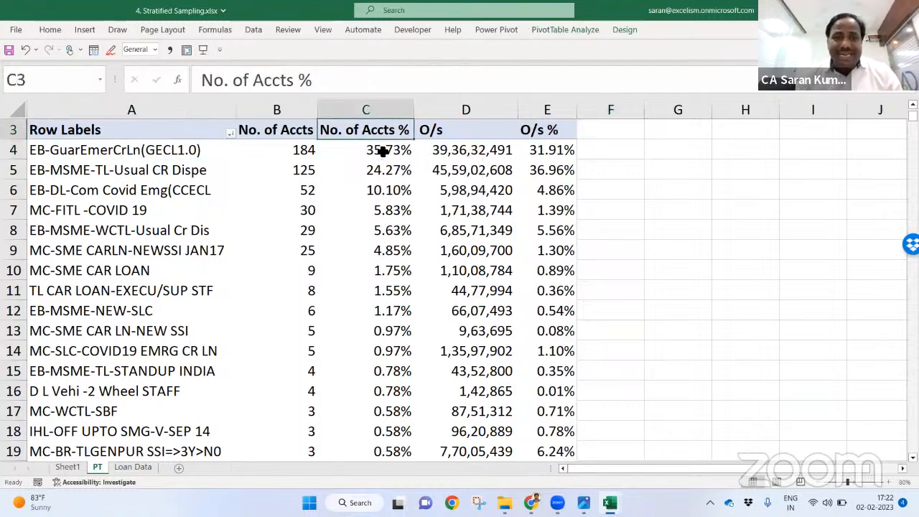
key(Up)
key(Up)
key(Down)
key(Down)
key(Down)
key(Left)
key(Left)
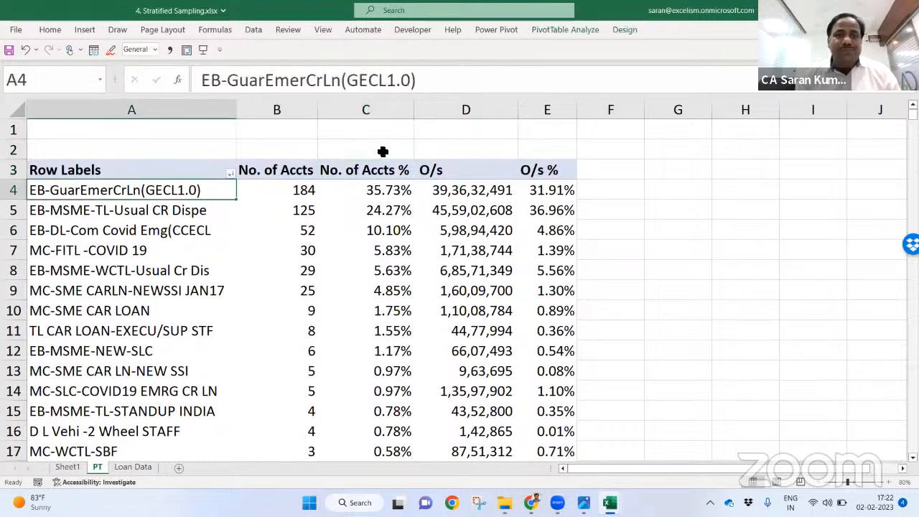
key(Right)
key(Right)
key(Right)
key(Right)
key(Right)
key(Left)
key(Up)
key(Up)
key(Up)
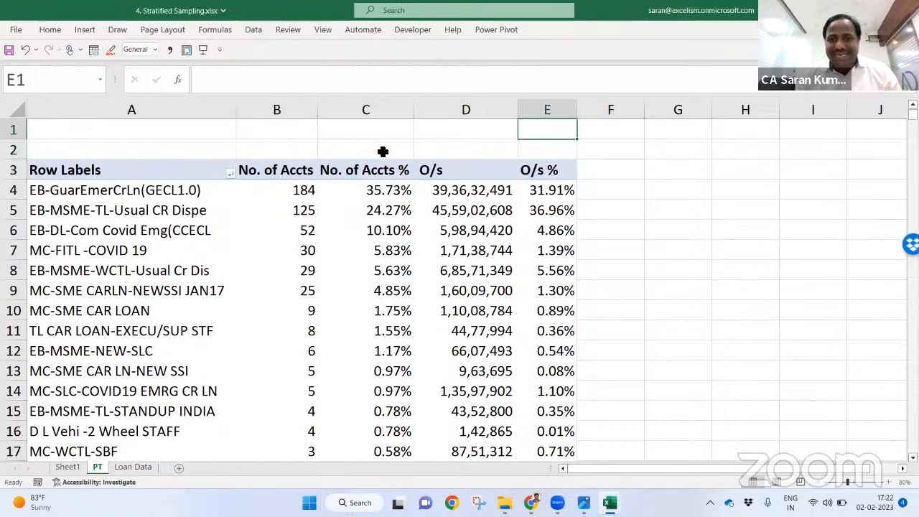
key(Right)
text(=)
key(Left)
key(Left)
key(Down)
key(Down)
key(ctrl+Down)
key(Left)
key(Left)
key(Return)
key(Up)
key(Right)
key(Left)
key(ctrl+x)
key(Right)
key(Right)
key(Return)
key(Left)
Step: Label G1 'P' and G2 's', and enter sample size 35 in H2
text(P)
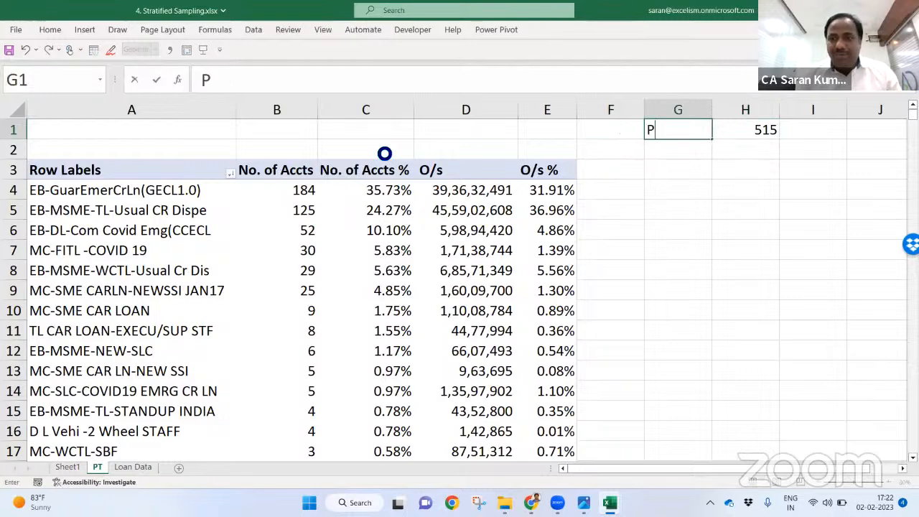
key(Return)
text(s)
key(Tab)
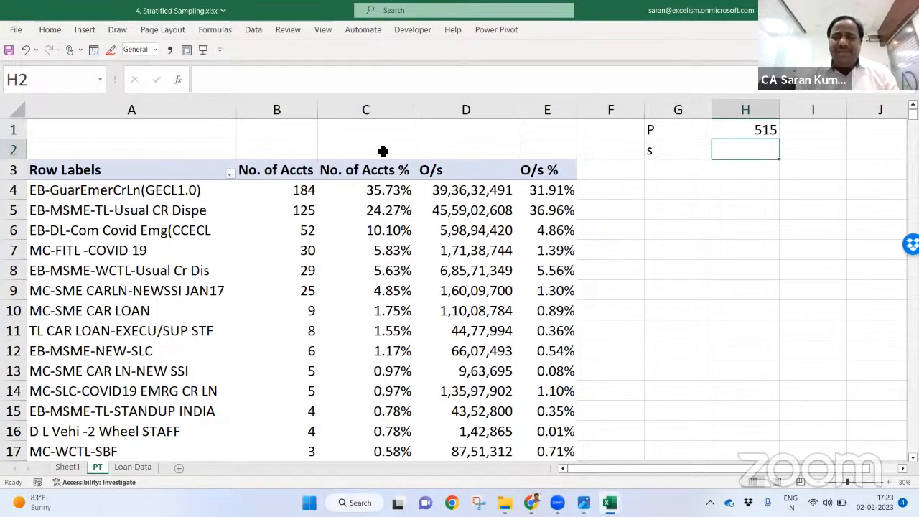
text(35)
key(Return)
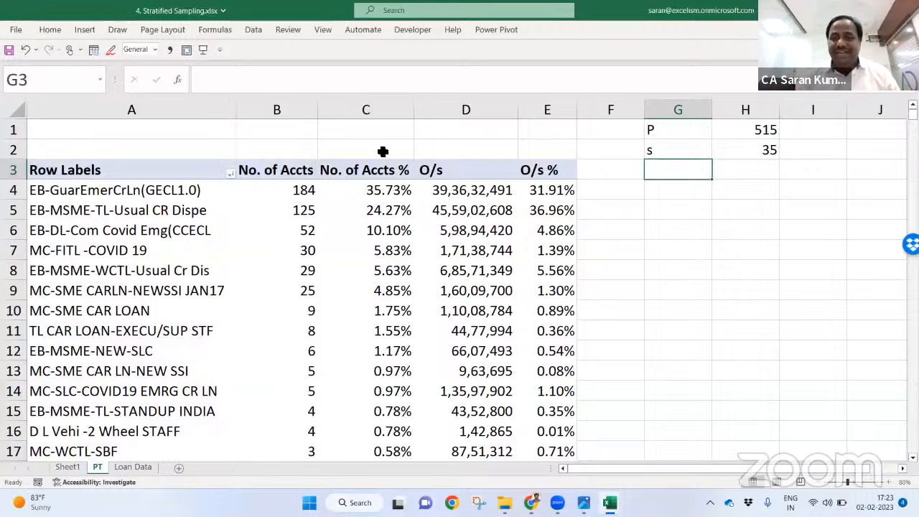
key(Down)
key(Down)
key(Down)
key(Down)
key(Down)
key(Down)
key(Left)
key(Left)
key(Right)
key(ctrl+Up)
key(Down)
key(Down)
key(Down)
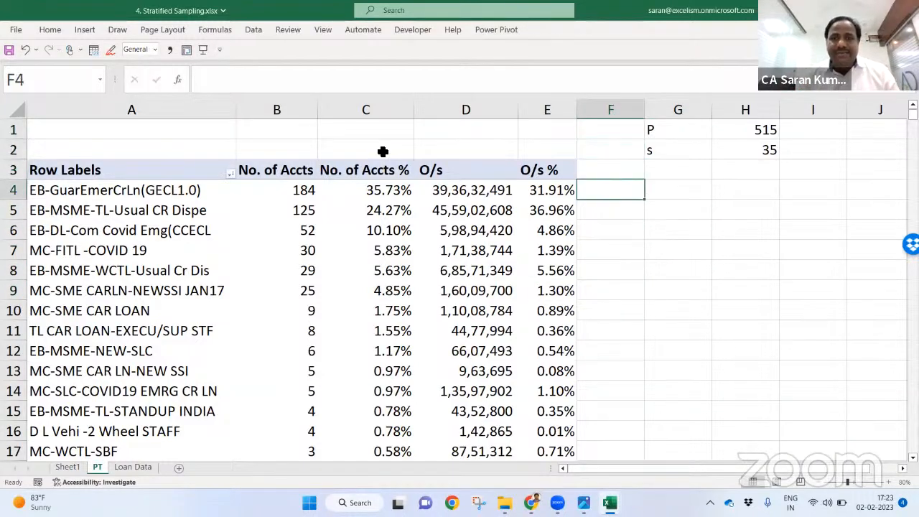
Step: In F4 enter =$H$2*C4, making the sample size reference absolute
key(Left)
key(Right)
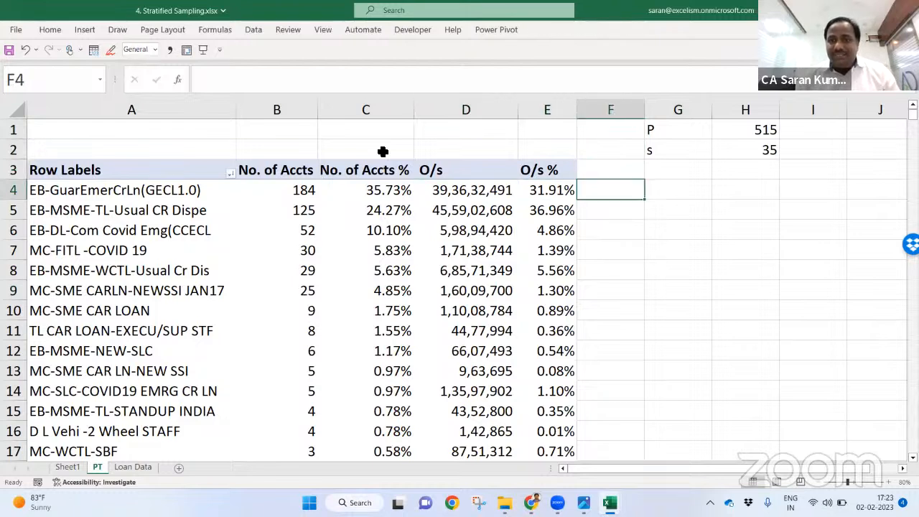
text(=)
key(Right)
key(Right)
key(Right)
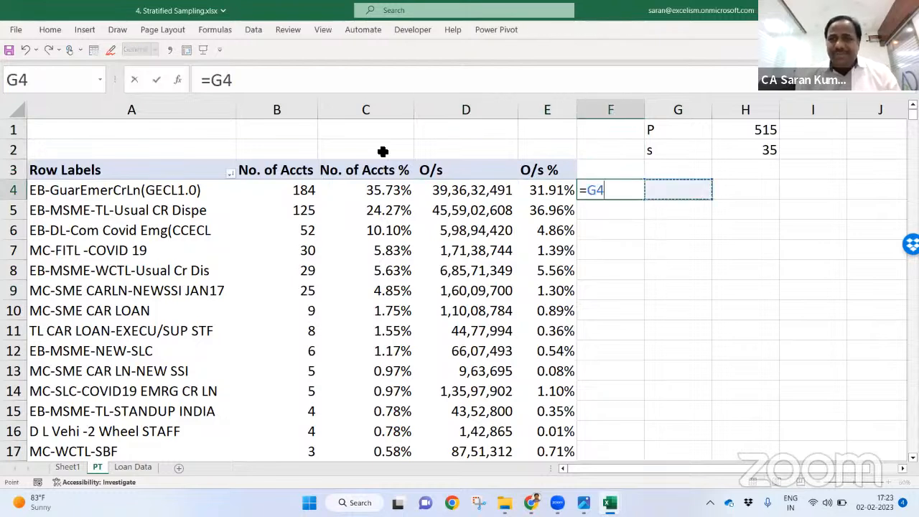
key(Left)
key(Up)
key(Up)
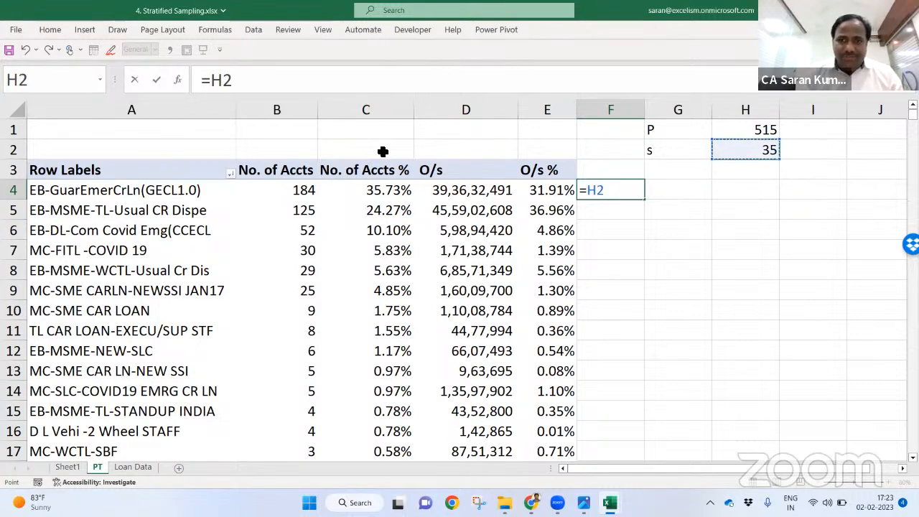
text(*)
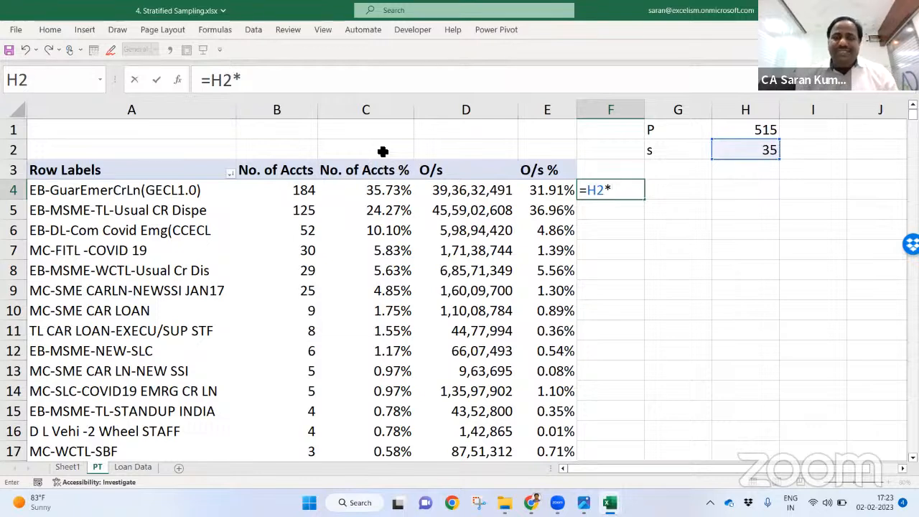
key(Left)
key(Left)
key(Left)
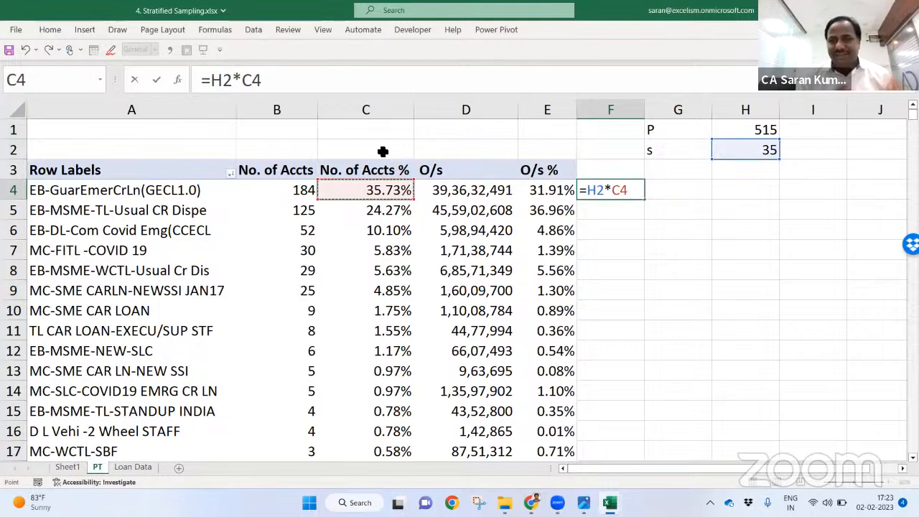
click(607, 193)
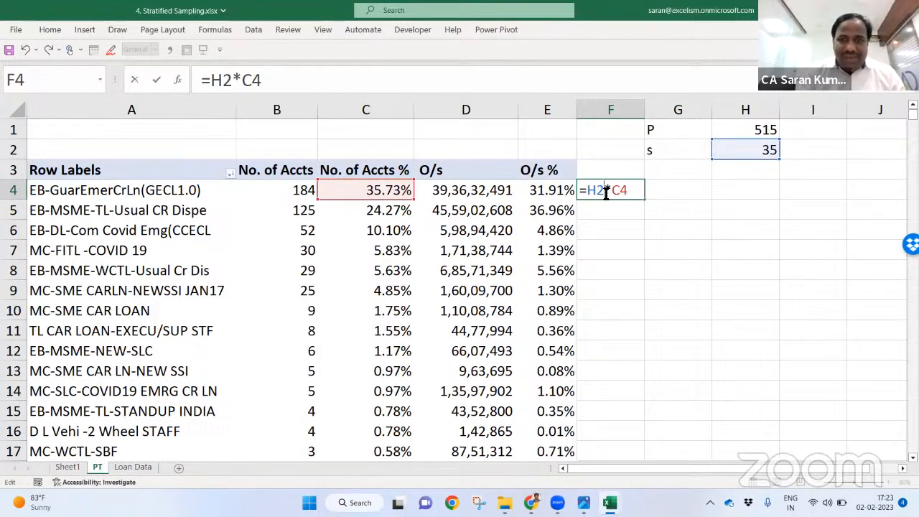
key(F4)
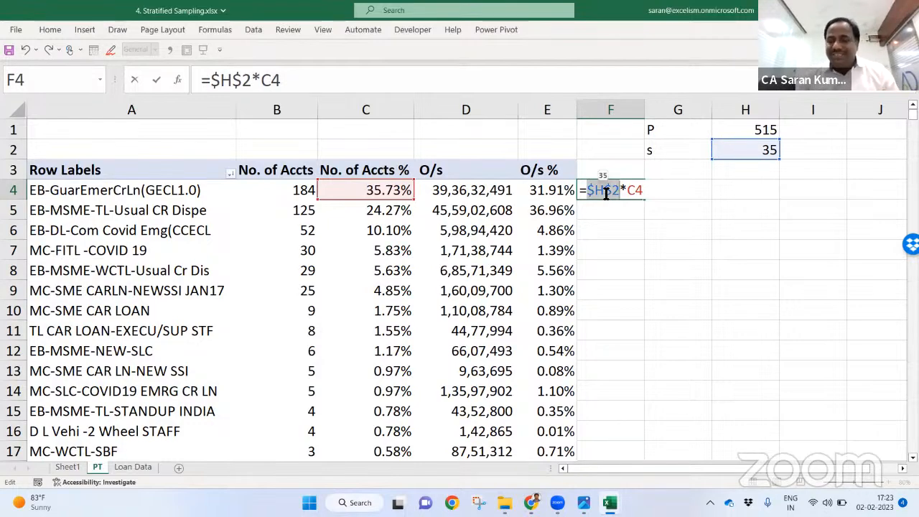
key(Return)
Step: Wrap the F4 formula in INT to give =INT($H$2*C4)
click(599, 191)
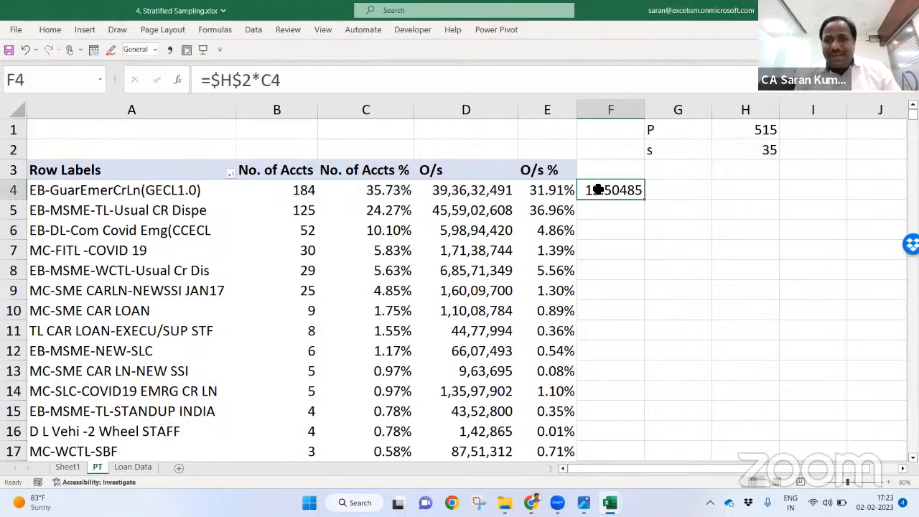
double_click(599, 190)
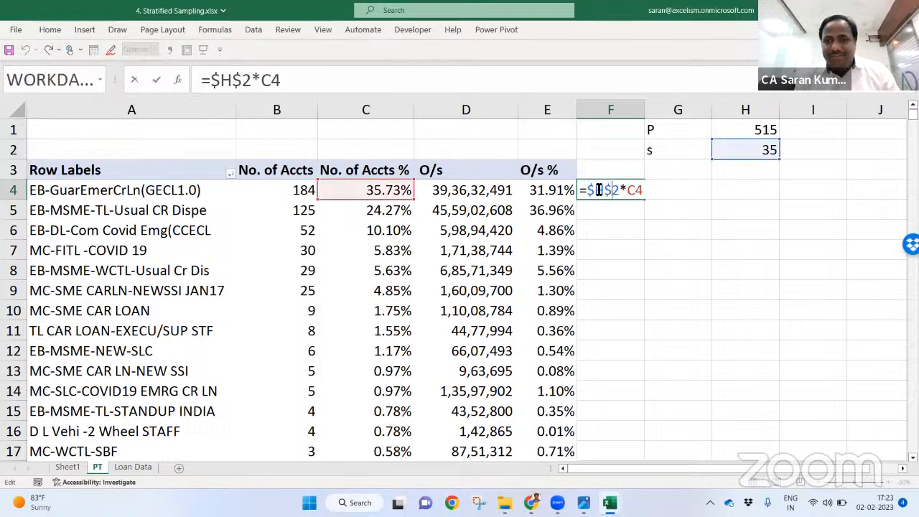
text(int)
key(Tab)
text())
key(Return)
Step: Fill the INT formula down column F and check the allocation total against sample size 35
click(622, 188)
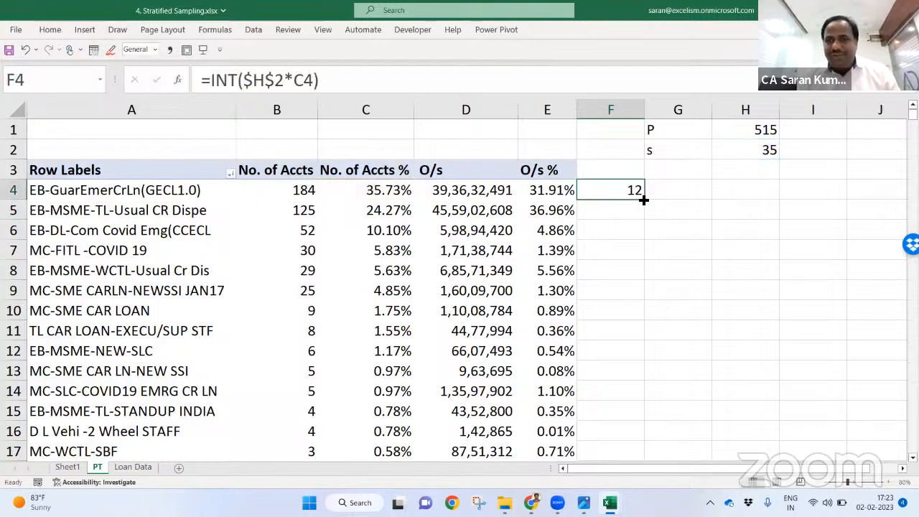
double_click(643, 200)
click(626, 267)
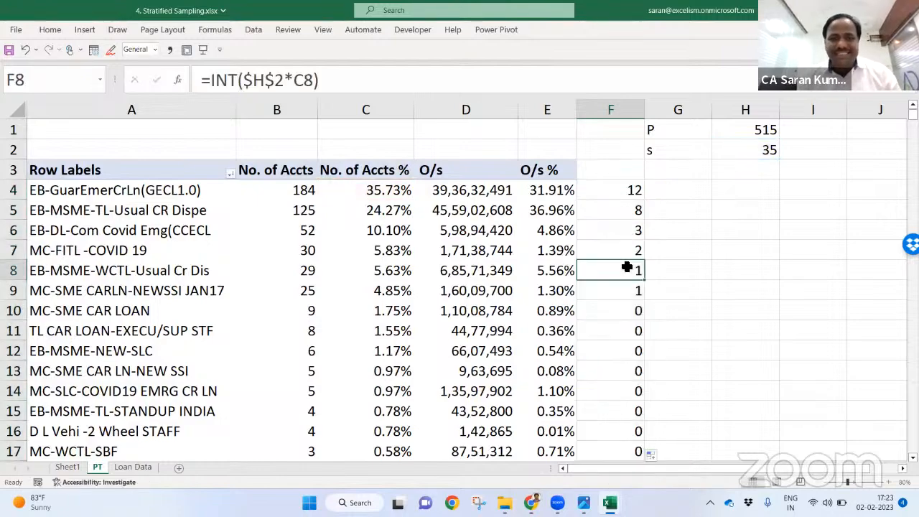
key(ctrl+Down)
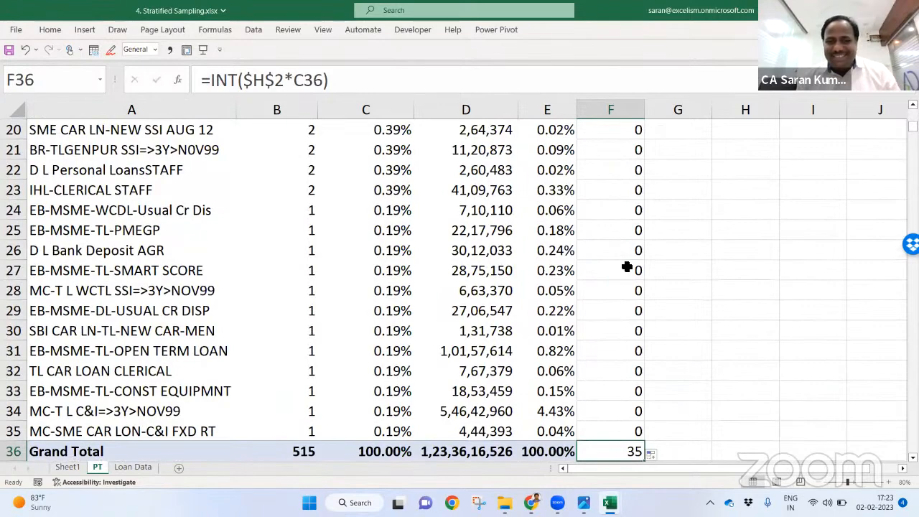
key(ctrl+Up)
key(Up)
key(Up)
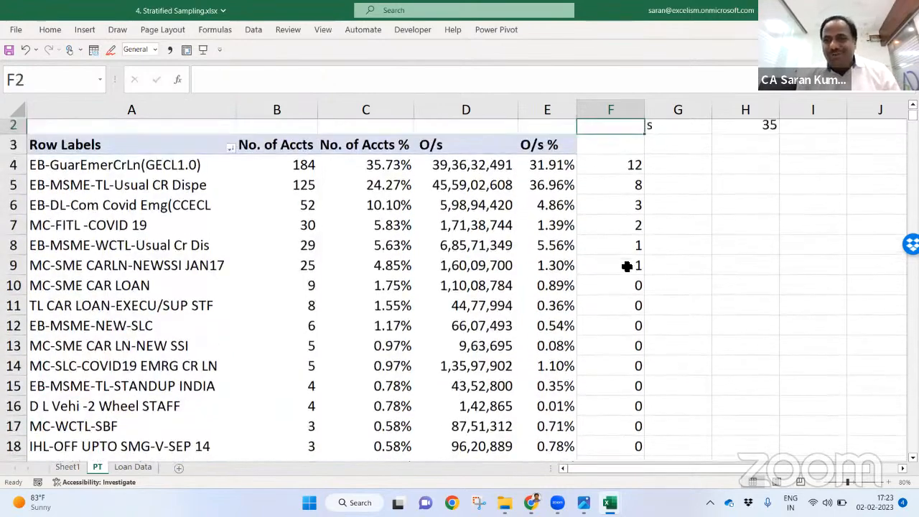
key(Down)
key(Right)
key(Right)
key(Up)
key(Down)
key(Down)
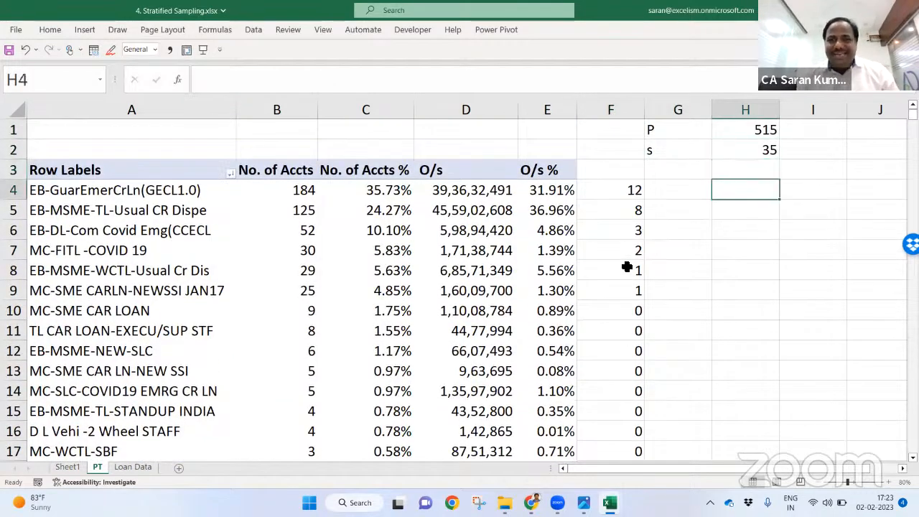
key(Left)
key(Left)
key(shift+Down)
key(shift+Down)
key(shift+Down)
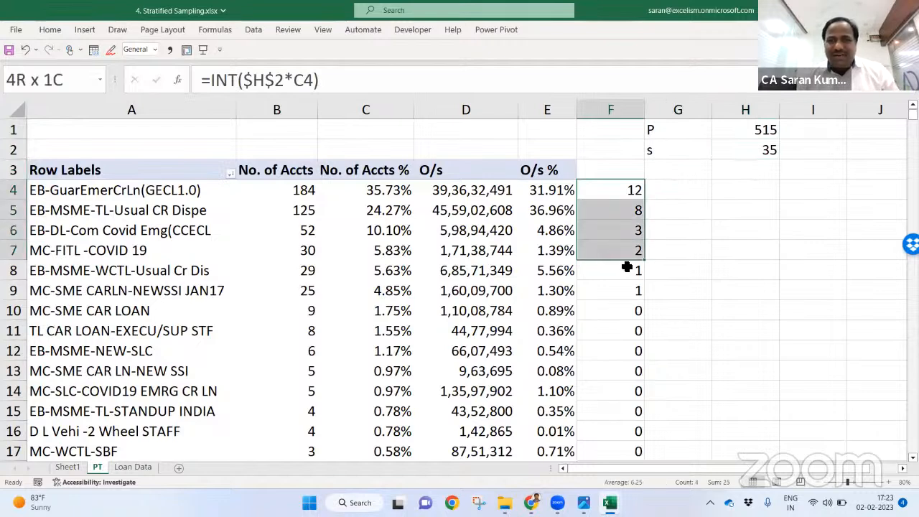
Step: Compare the allocations with the top shares 35.73%, 24.27%, 10.10%, 5.83%, 5.63%, 4.85%
key(Left)
key(Left)
key(Left)
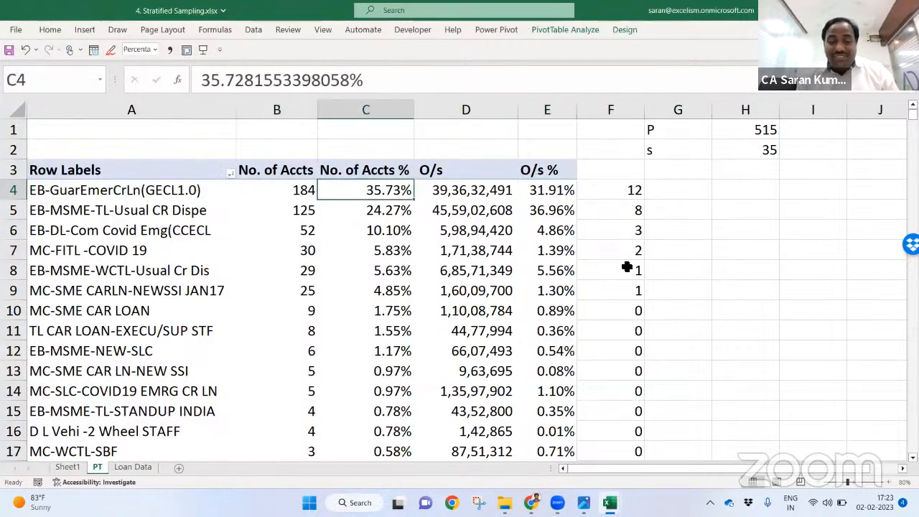
key(Down)
key(Left)
key(Right)
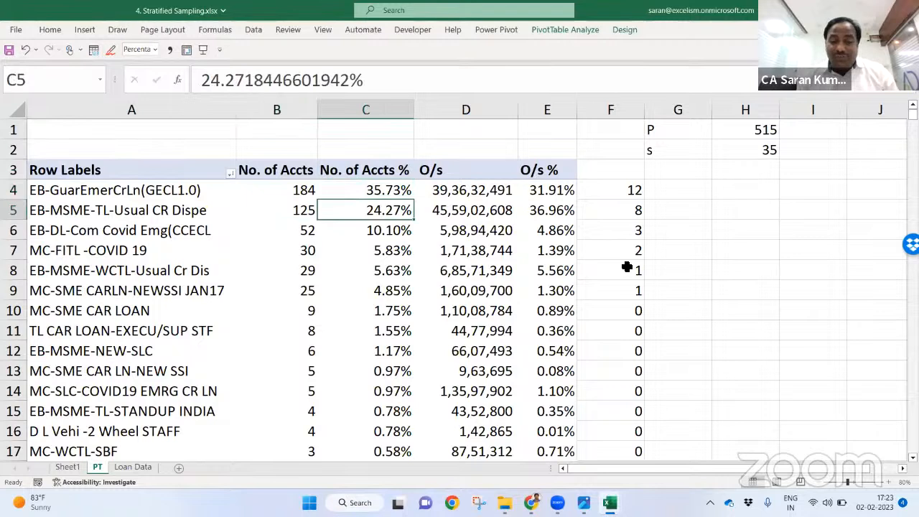
key(Down)
key(Left)
key(Right)
key(Right)
key(Left)
key(Down)
key(Left)
key(Right)
key(Down)
key(Down)
key(Down)
key(Up)
key(Left)
key(Right)
key(shift+Up)
key(shift+Up)
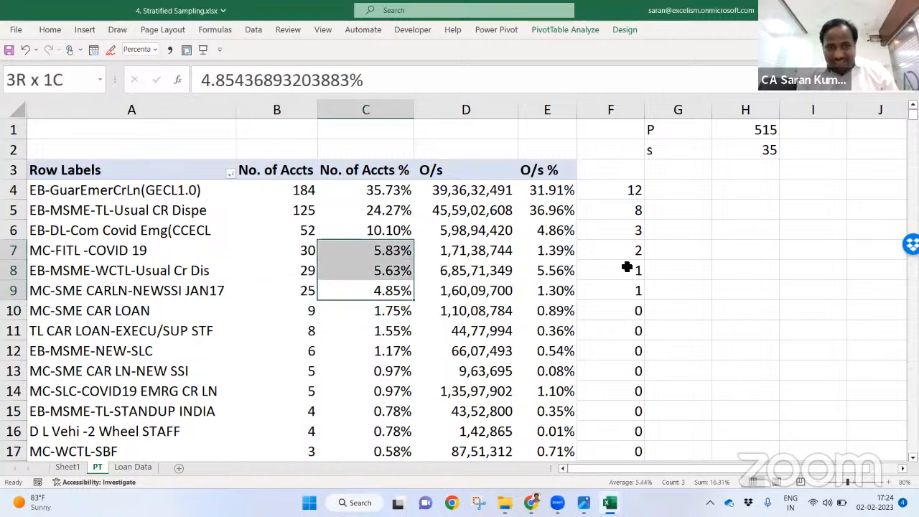
key(shift+Up)
key(shift+Up)
key(shift+Up)
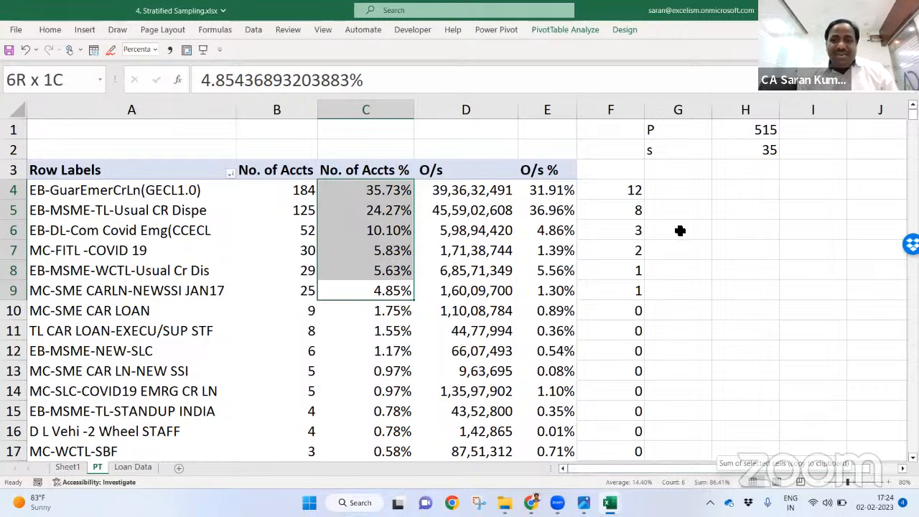
click(633, 195)
Step: Strip the INT wrapper from the F4 sample-size formula and fill it down column F
key(F2)
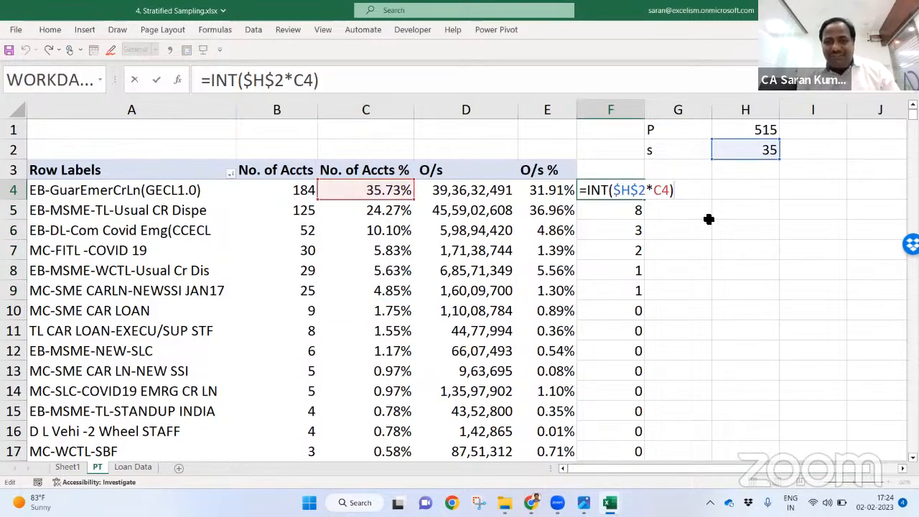
key(Left)
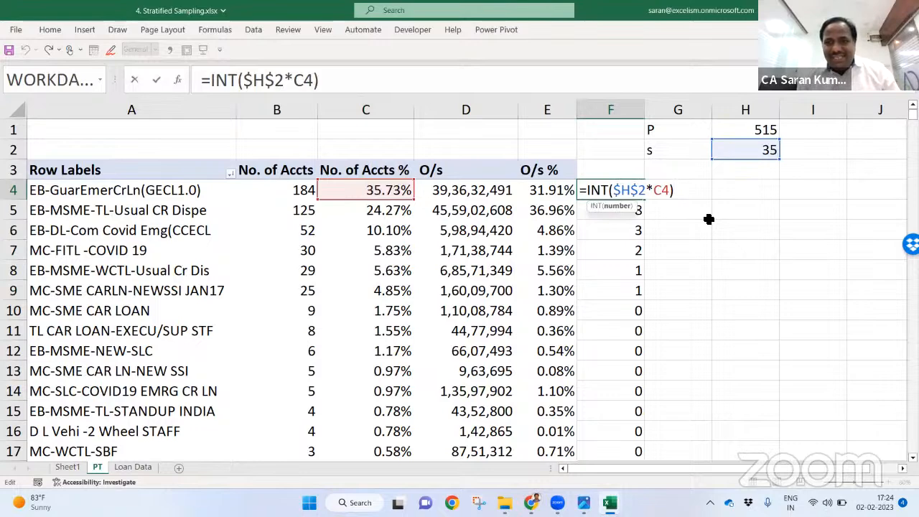
key(BackSpace)
key(BackSpace)
key(BackSpace)
key(BackSpace)
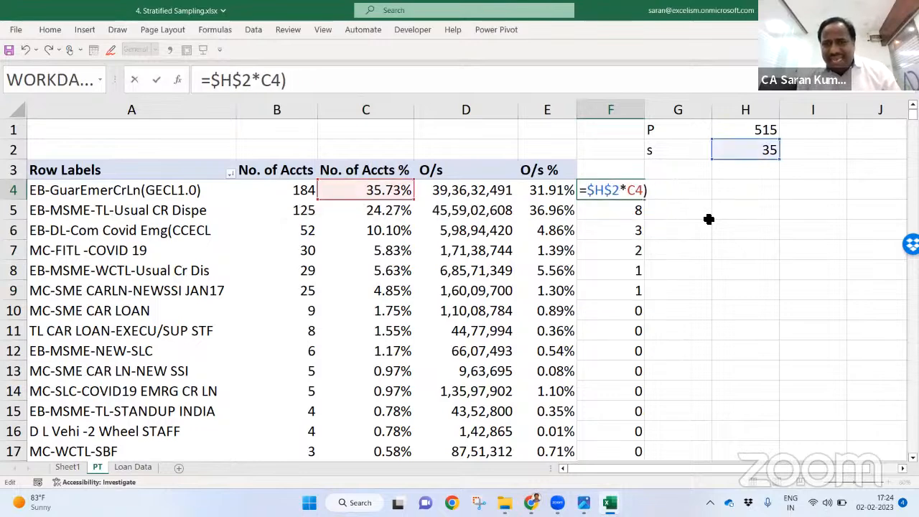
key(ctrl+Return)
key(Down)
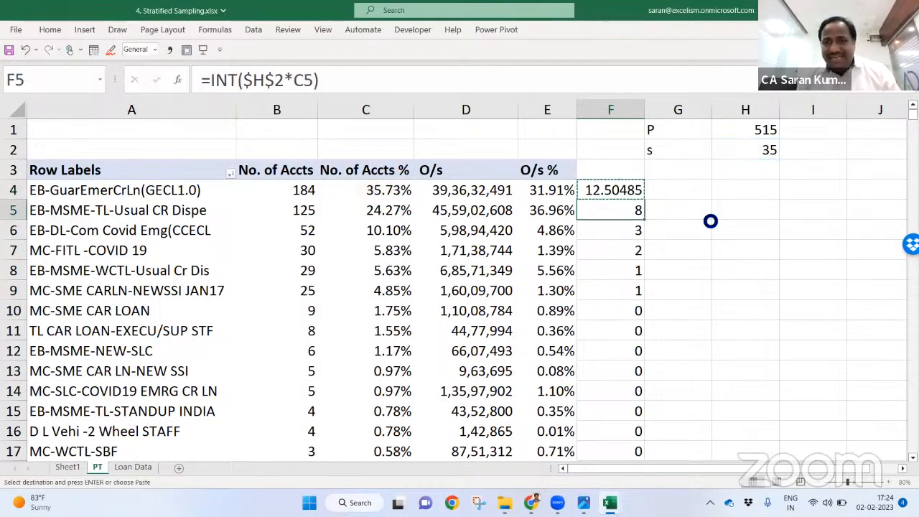
key(ctrl+shift+Down)
scroll(709, 219, up, 4)
key(ctrl+d)
Step: Review the column F sample sizes, then label column G with an 'INT()' header
key(ctrl+Down)
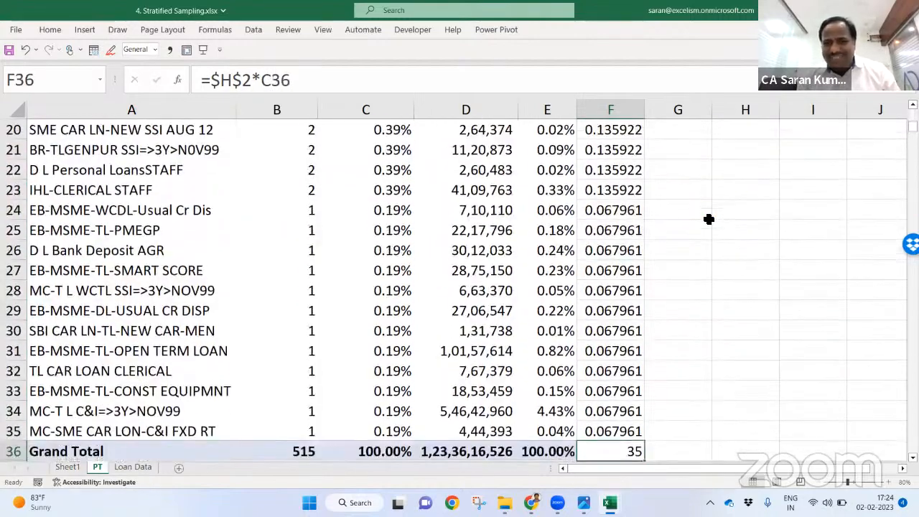
key(Up)
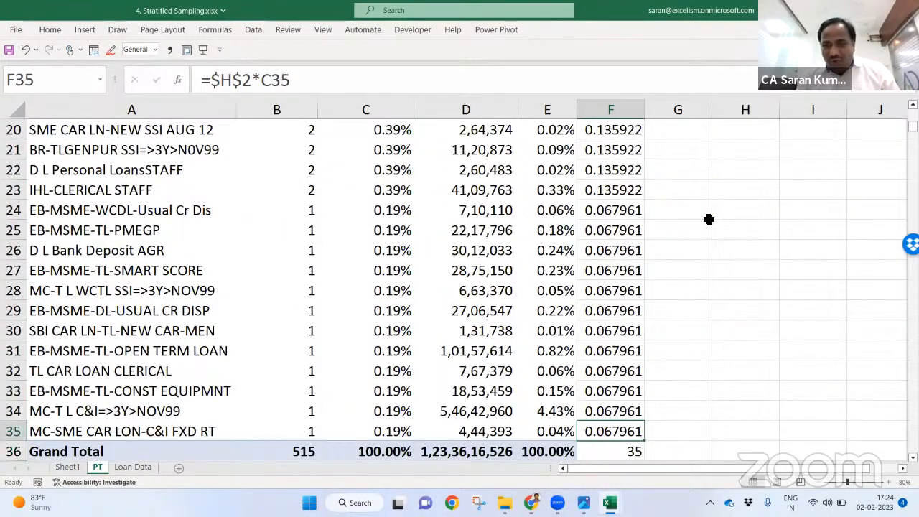
key(shift+Up)
key(shift+Up)
key(shift+Up)
key(shift+Up)
key(shift+Up)
key(shift+Up)
key(shift+Up)
key(shift+Up)
key(shift+Up)
key(shift+Up)
key(shift+Up)
key(shift+Up)
key(shift+Up)
key(shift+Up)
key(shift+Up)
key(shift+Up)
key(shift+Up)
key(shift+Down)
key(shift+Down)
key(shift+Down)
key(shift+Down)
key(shift+Down)
key(shift+Down)
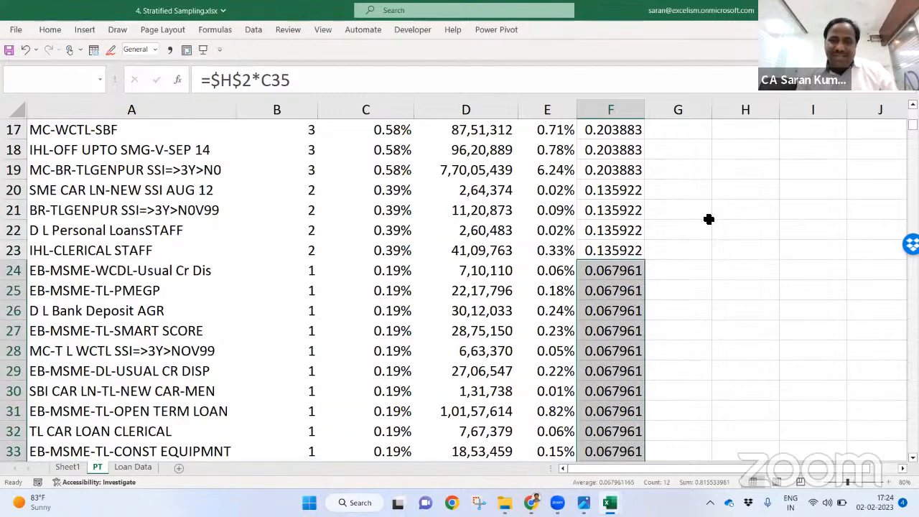
key(ctrl+Up)
key(Up)
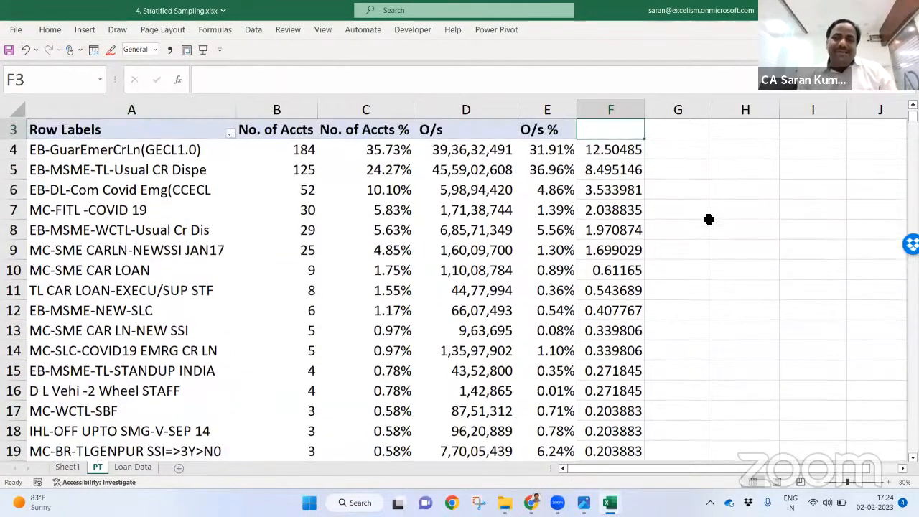
key(Right)
key(Down)
key(Up)
key(Up)
key(Up)
key(Down)
key(Down)
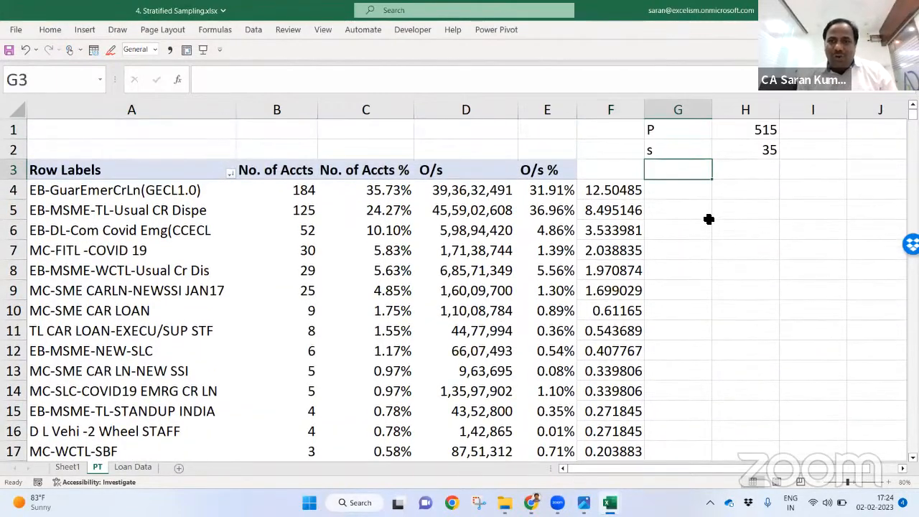
text(INT())
key(Return)
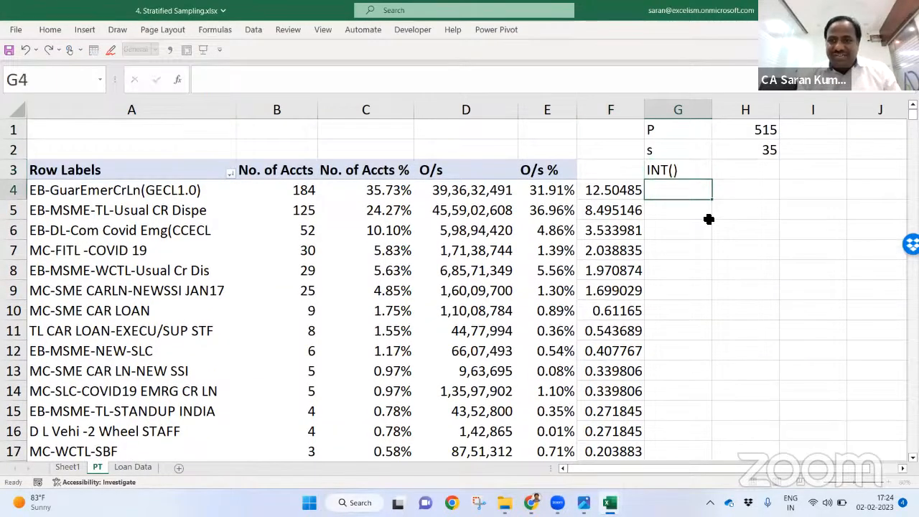
Step: Enter =INT(F4) in G4 and copy it down column G
text(=int)
key(Tab)
key(Left)
key(ctrl+Return)
key(ctrl+c)
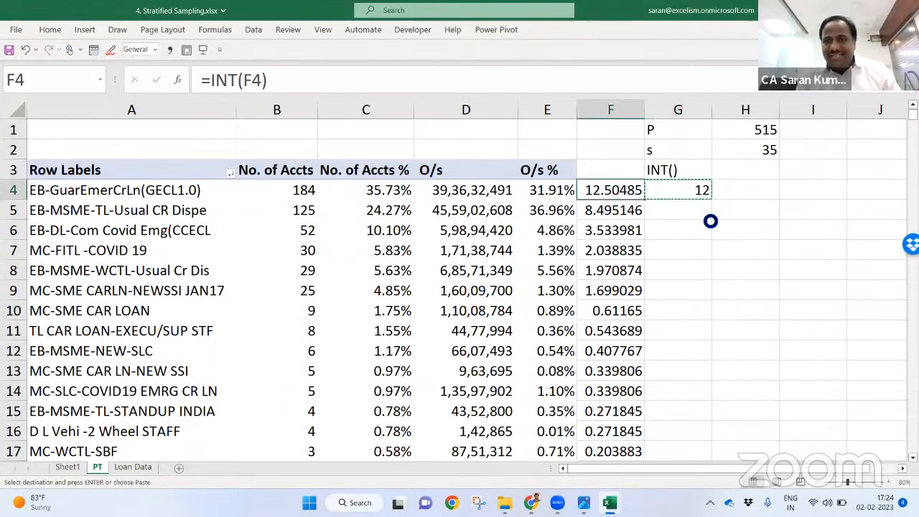
key(Left)
key(ctrl+Down)
key(Right)
key(Up)
key(ctrl+shift+Up)
key(ctrl+v)
Step: AutoSum column G's Grand Total to 27 and compare it with the 35 total
key(ctrl+Up)
key(Down)
key(Down)
key(Down)
key(ctrl+Down)
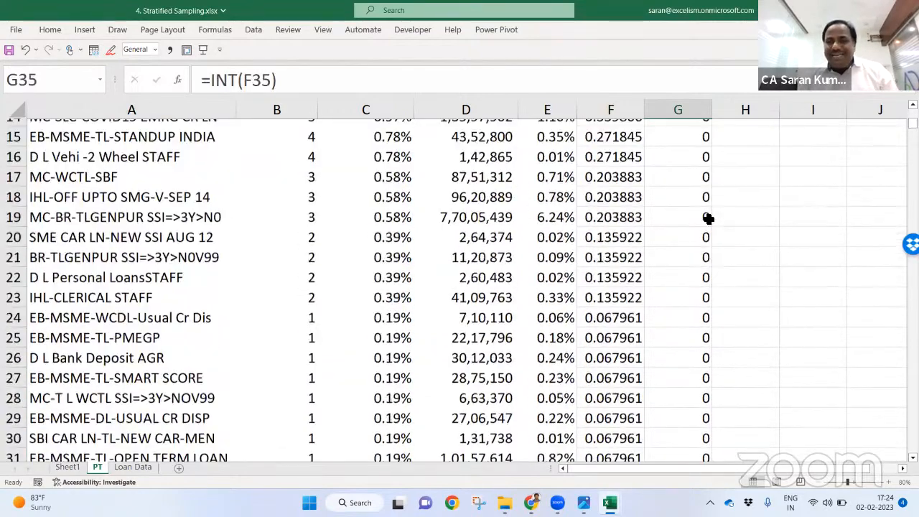
key(Down)
key(alt+equal)
key(Return)
key(Up)
key(shift+Left)
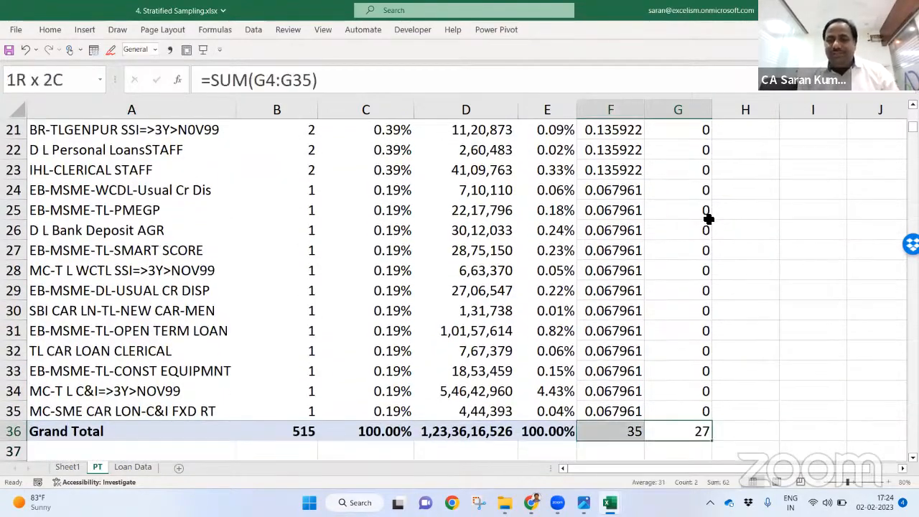
Step: Compare the INT results against the sample sizes and account counts beside them
key(Up)
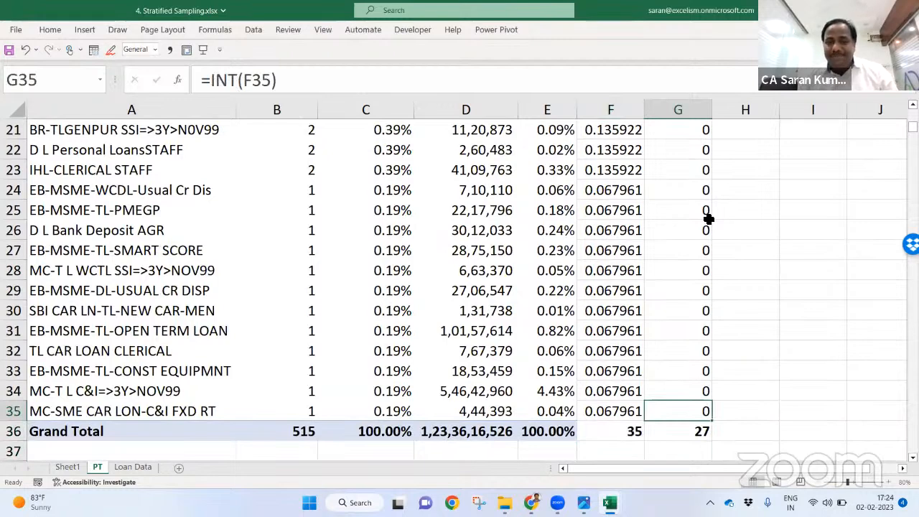
key(Left)
key(Right)
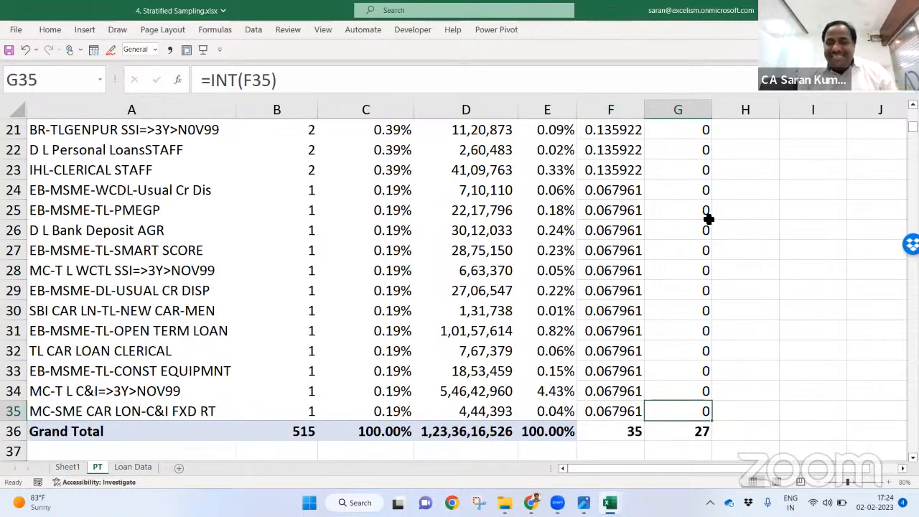
key(shift+Up)
key(shift+Up)
key(shift+Up)
key(shift+Up)
key(shift+Up)
key(shift+Up)
key(shift+Up)
key(shift+Up)
key(shift+Up)
key(shift+Up)
key(shift+Up)
key(shift+Up)
key(shift+Up)
key(shift+Up)
key(shift+Up)
key(shift+Up)
key(shift+Down)
key(shift+Down)
key(shift+Down)
key(shift+Down)
key(shift+Down)
key(shift+Down)
key(shift+Down)
key(shift+Down)
key(shift+Down)
key(shift+Down)
key(shift+Down)
key(shift+Down)
key(shift+Down)
key(shift+Down)
key(shift+Down)
key(shift+Down)
key(Left)
key(Left)
key(Left)
key(Left)
key(Left)
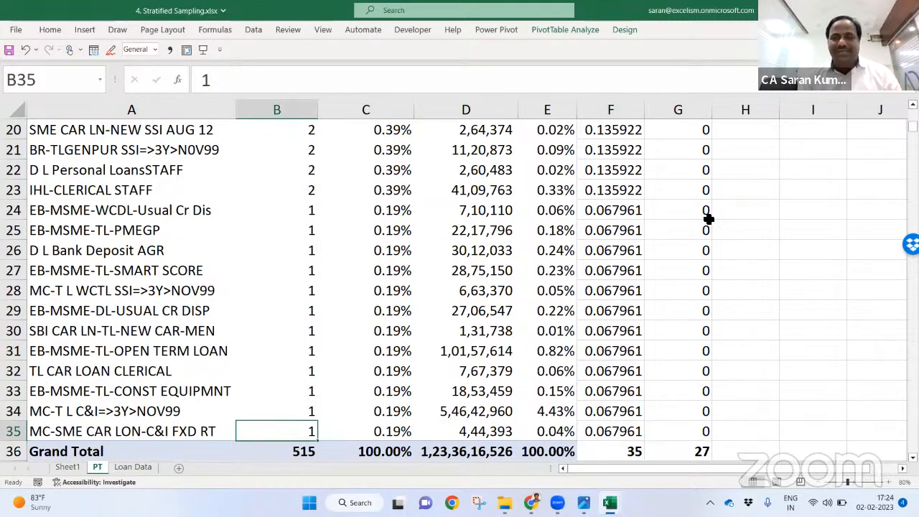
key(Right)
key(Right)
key(Right)
key(Right)
key(Right)
Step: Insert a blank row above the pivot table
key(ctrl+Up)
key(Up)
key(Up)
key(Down)
key(Down)
key(Up)
key(Right)
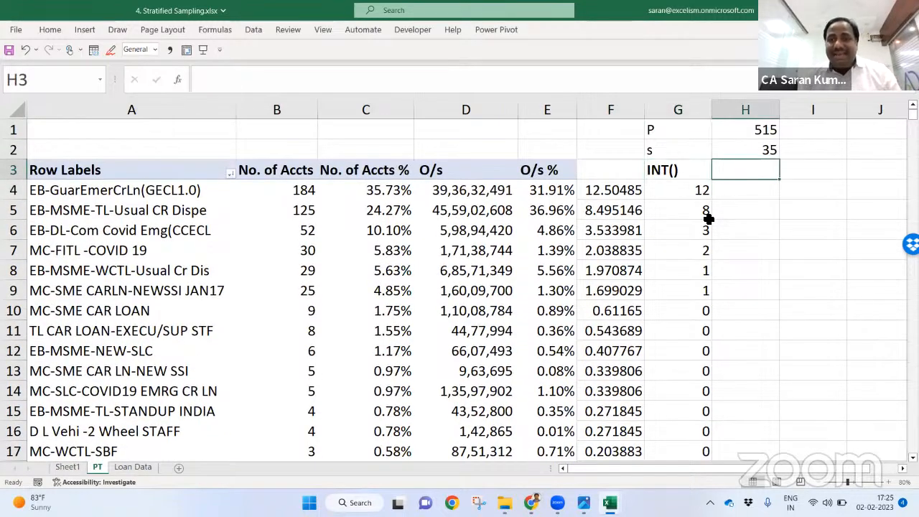
key(shift+space)
key(ctrl+shift+plus)
key(Down)
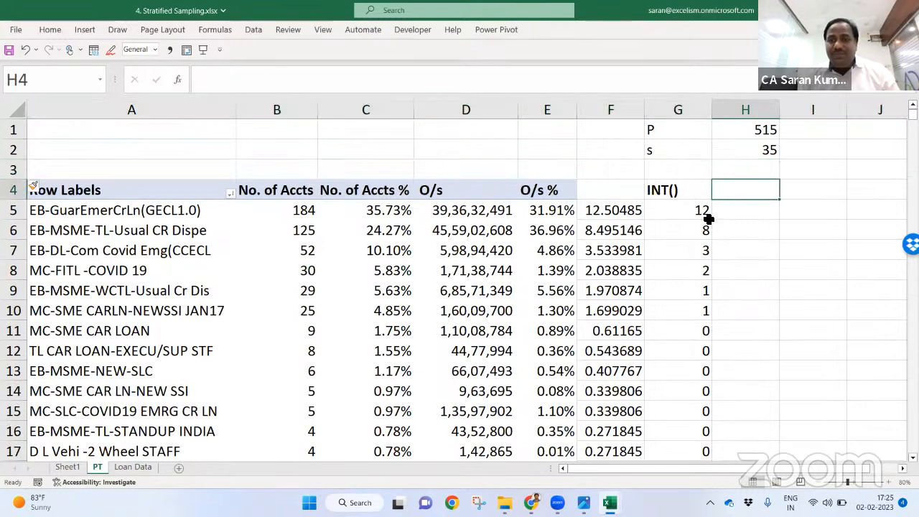
Step: Type the header '% of s' into F4
key(Left)
key(Left)
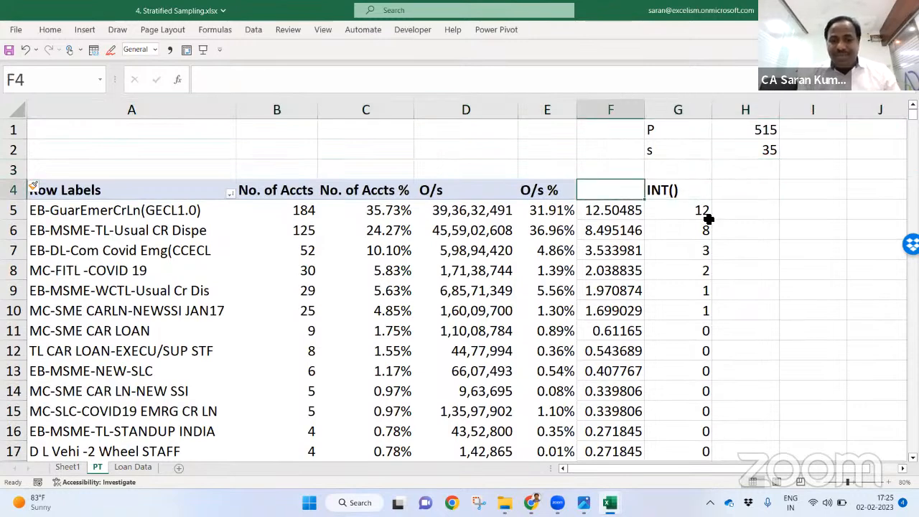
text(% of S)
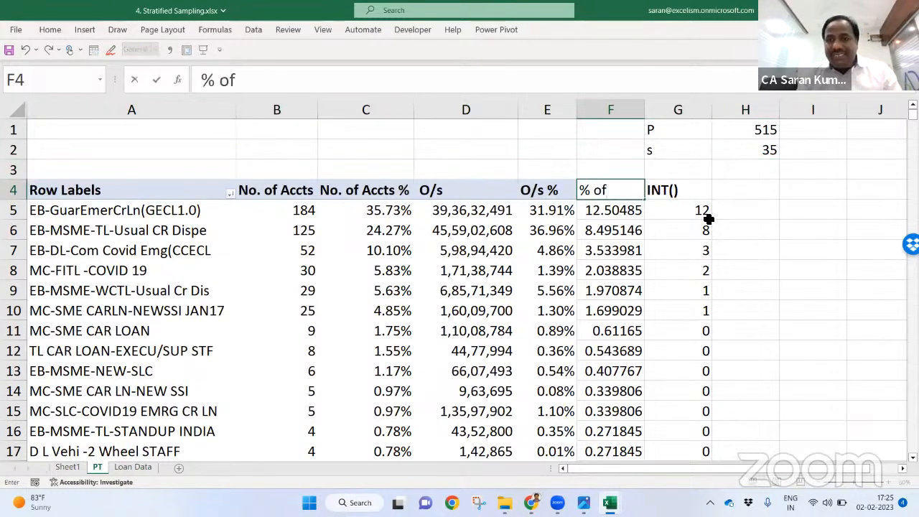
key(BackSpace)
text(s)
key(Return)
key(Up)
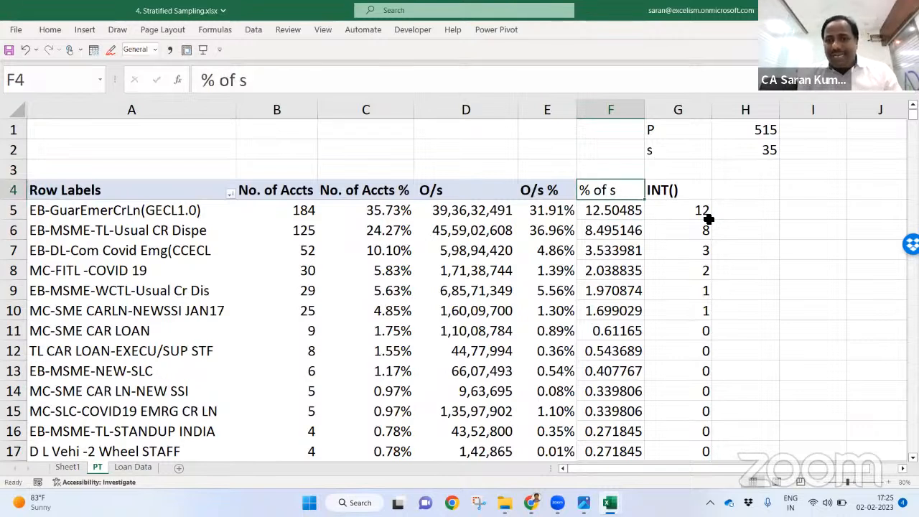
Step: Add a 'ROUNDDOWN()' header in H4 and format it to fit column H
key(Right)
key(Right)
text(ROUN)
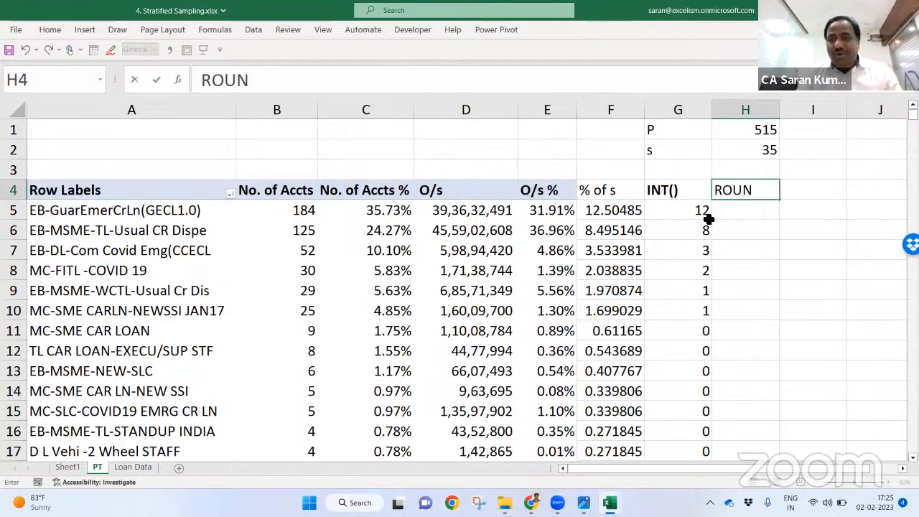
text(DDOWN)
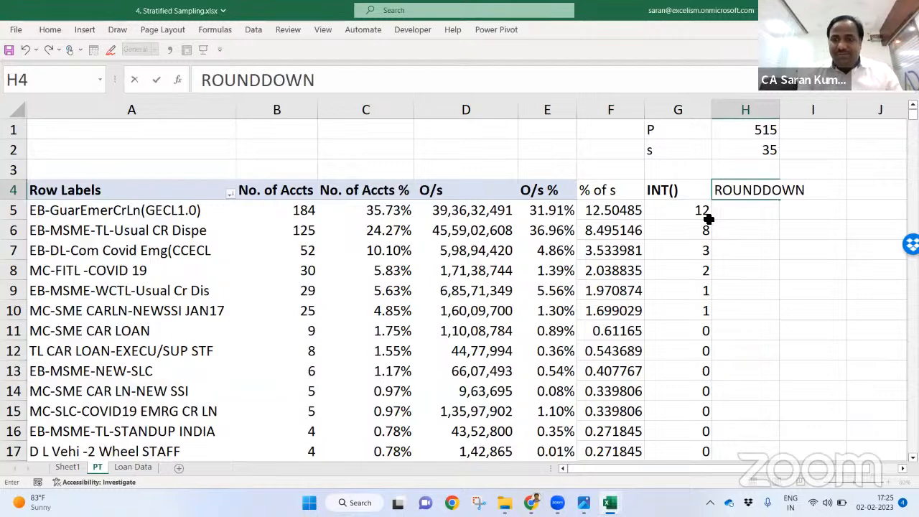
text(())
key(Return)
key(Up)
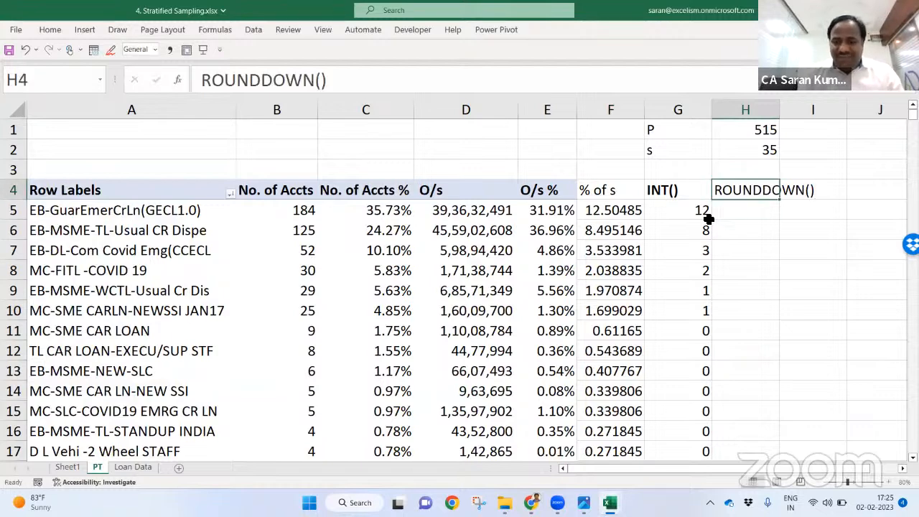
key(alt+h)
key(o)
key(i)
key(ctrl+b)
key(Down)
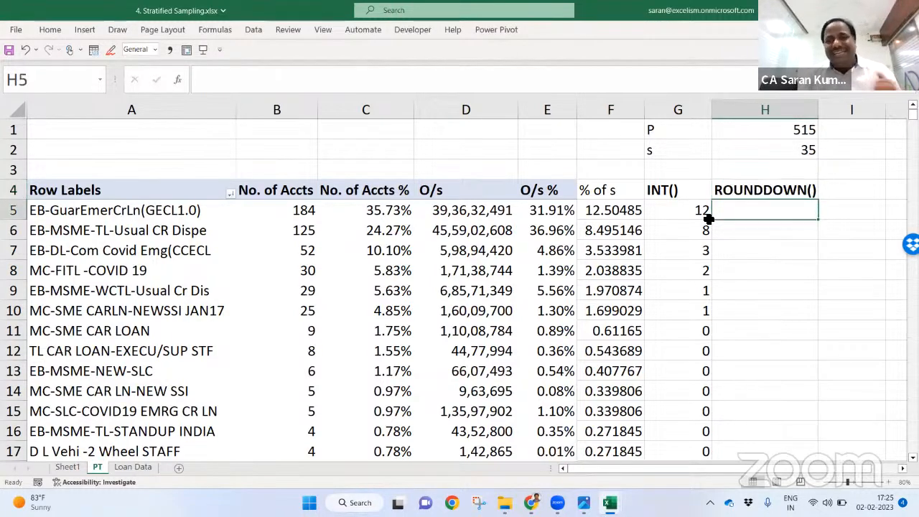
Step: Start the formula =ROUNDDOWN(F5,0) in H5, checking its number and digits arguments
text(=ROUNDDOWN()
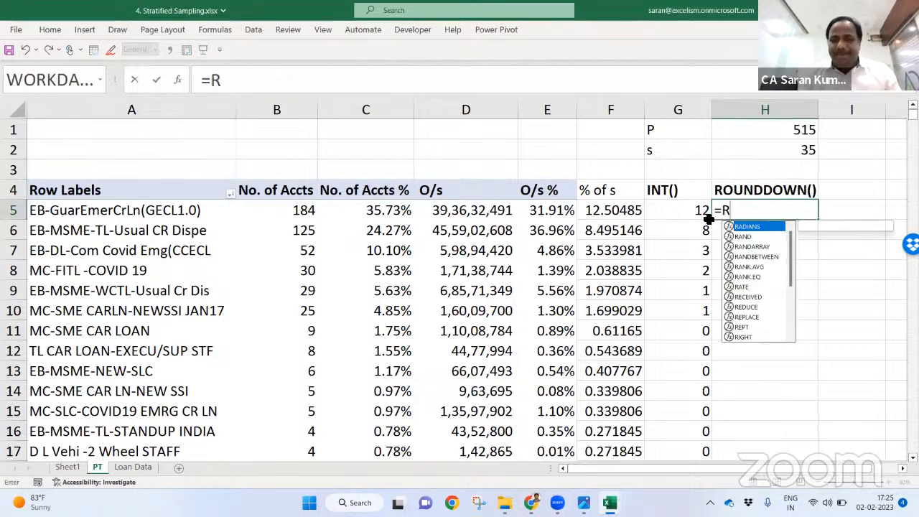
key(Left)
key(Left)
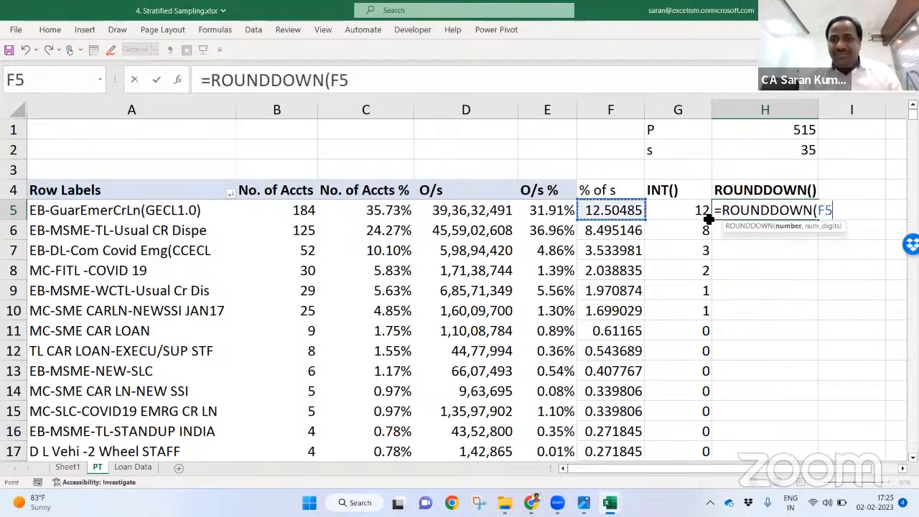
text())
key(Return)
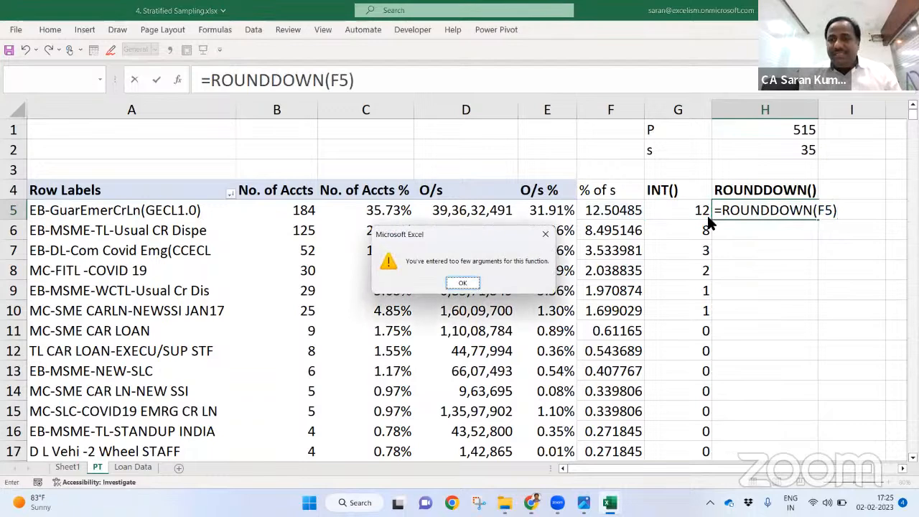
key(Return)
text(,0)
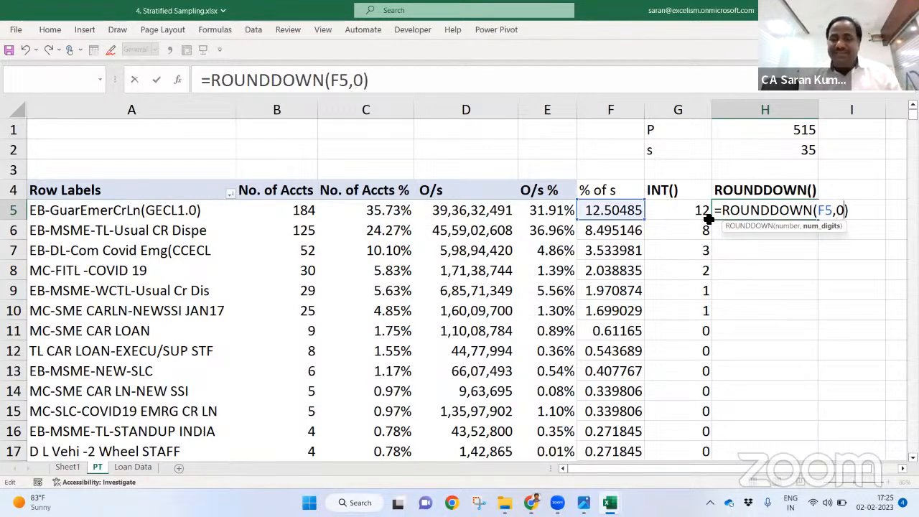
click(787, 226)
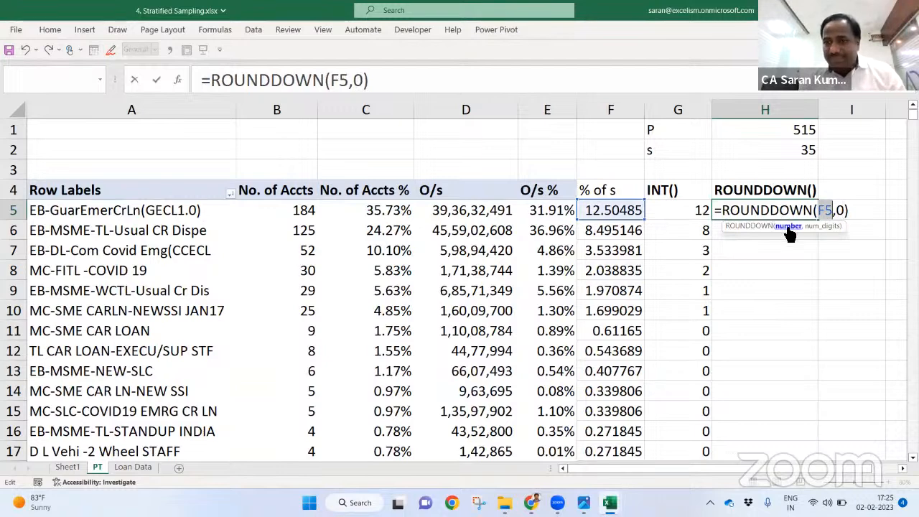
click(815, 227)
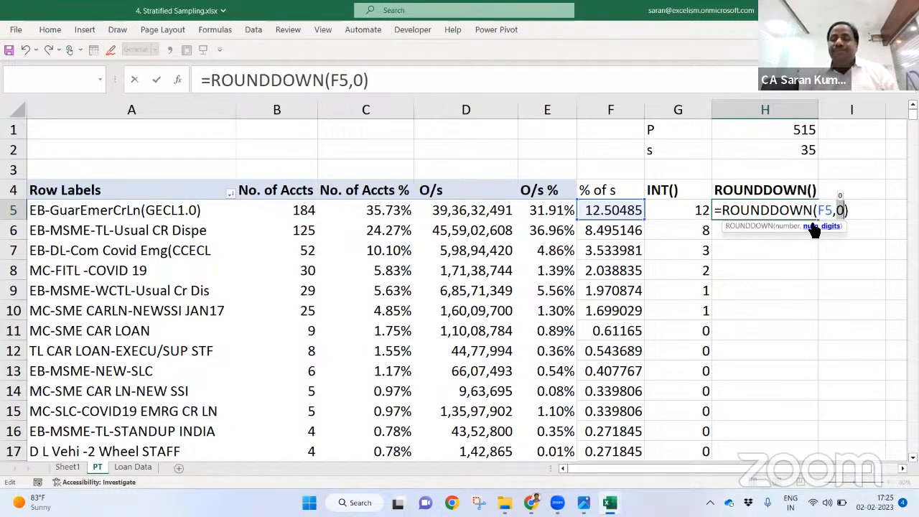
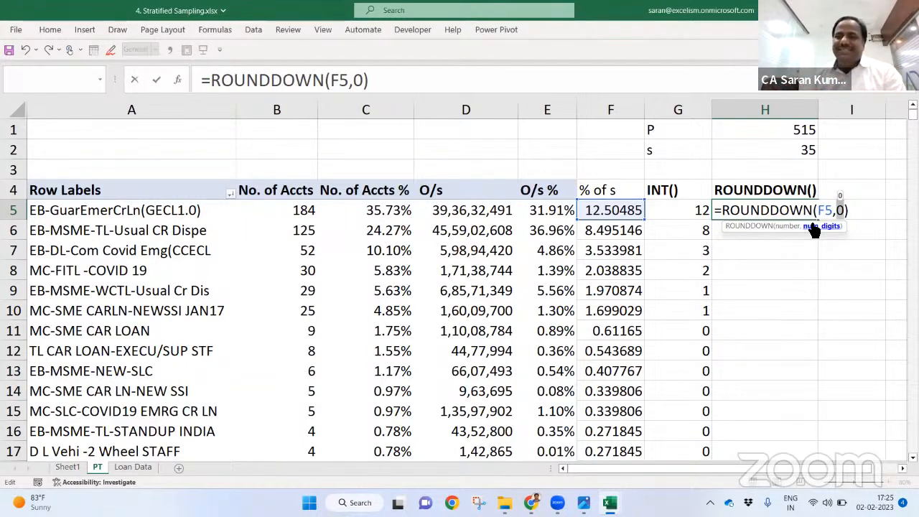
Step: Commit =ROUNDDOWN(F5,0) in H5 and fill it down the whole of column H
key(Return)
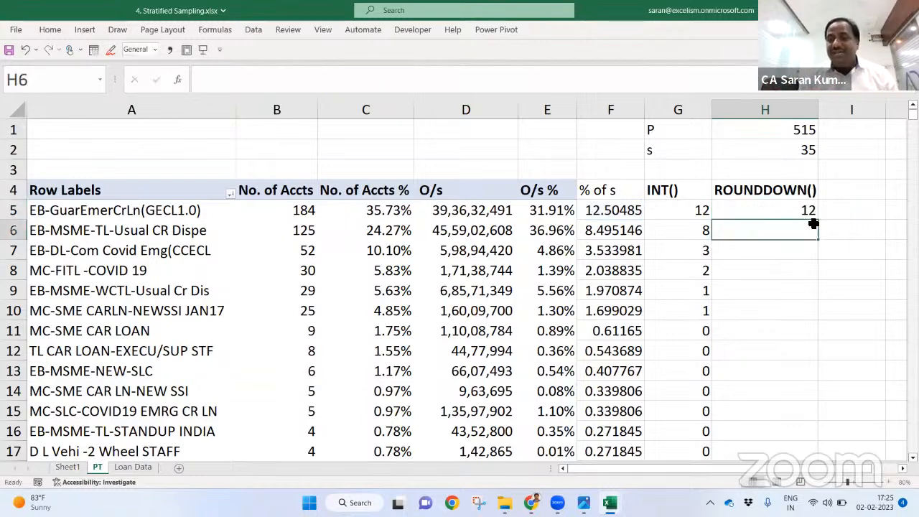
click(804, 209)
double_click(818, 220)
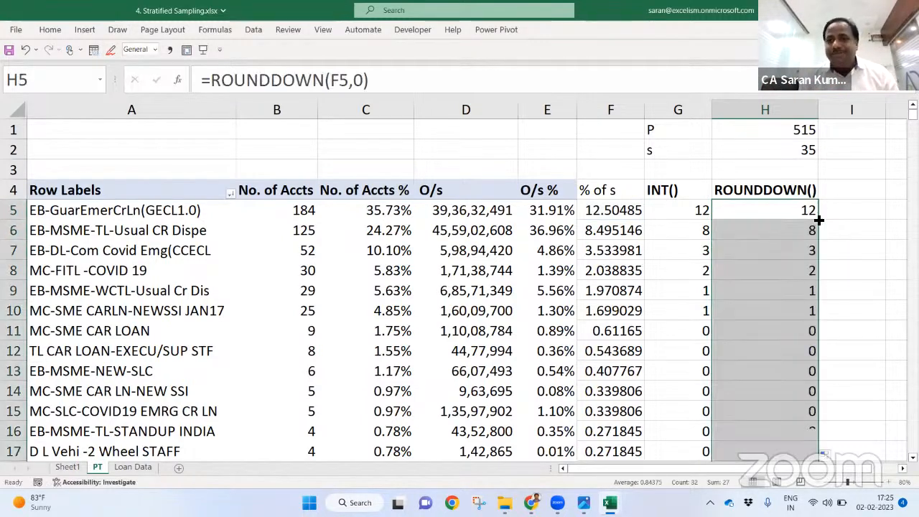
click(746, 271)
key(ctrl+Down)
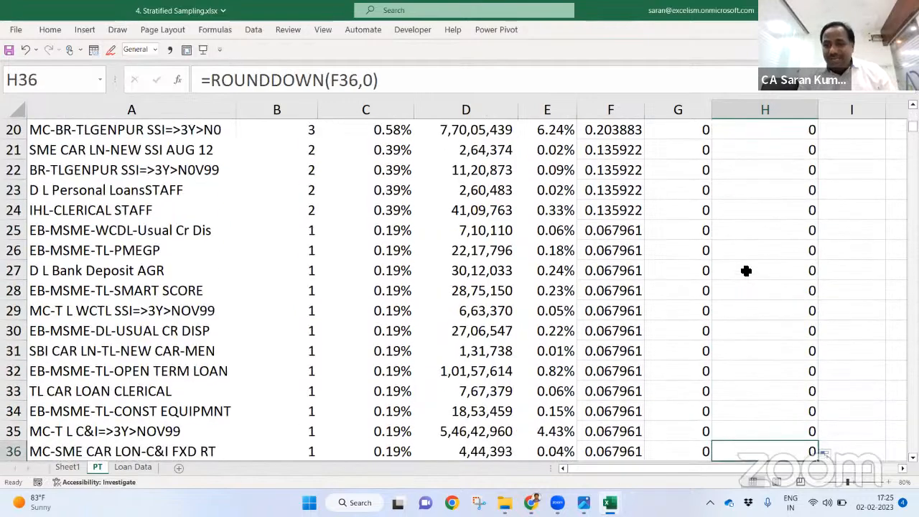
Step: Inspect the ROUNDDOWN formulas at the top of column H, starting at H5
key(ctrl+Up)
key(Down)
key(F2)
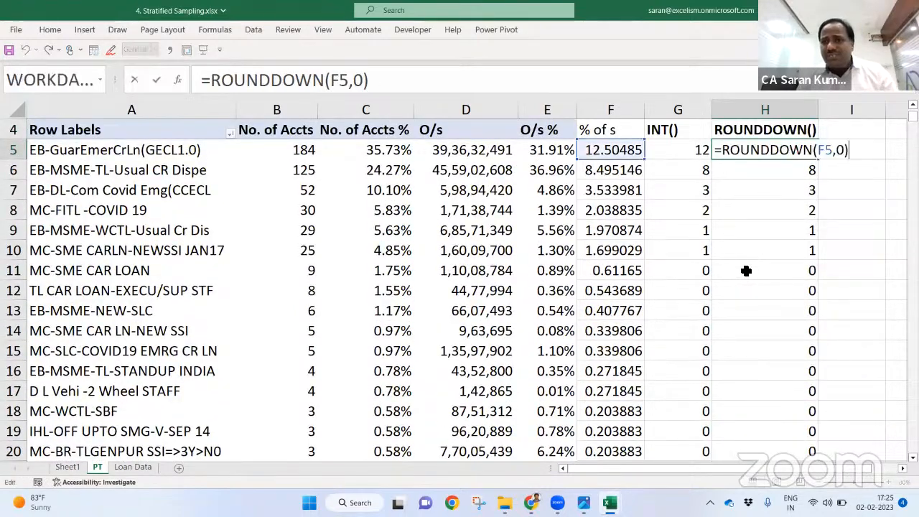
key(Left)
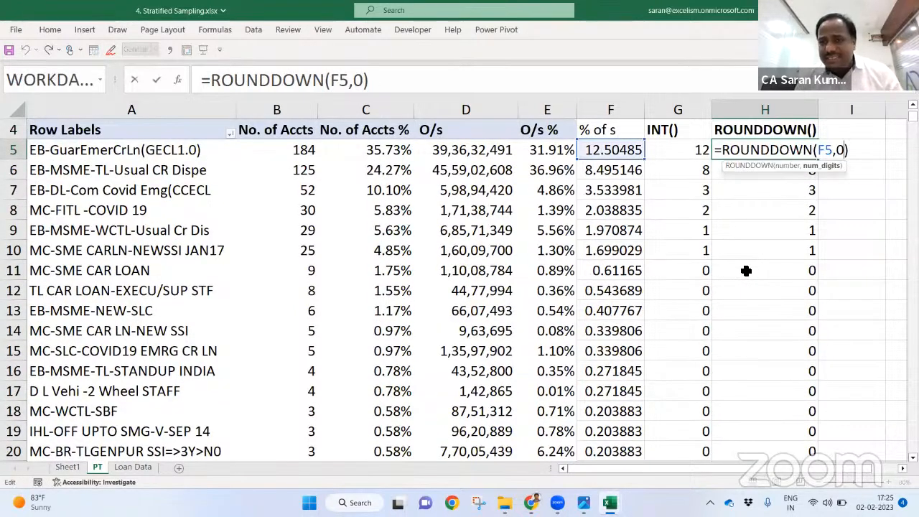
key(Return)
key(F2)
key(Return)
key(Return)
Step: Check the formulas in H11 and H13, where the rounded-down results drop to 0
key(Return)
key(Return)
key(Return)
key(F2)
key(Return)
key(Return)
key(F2)
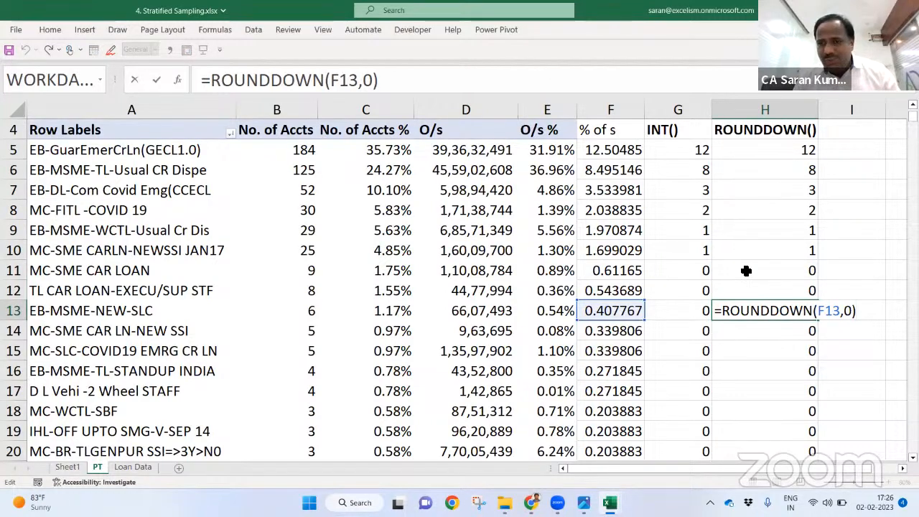
key(Return)
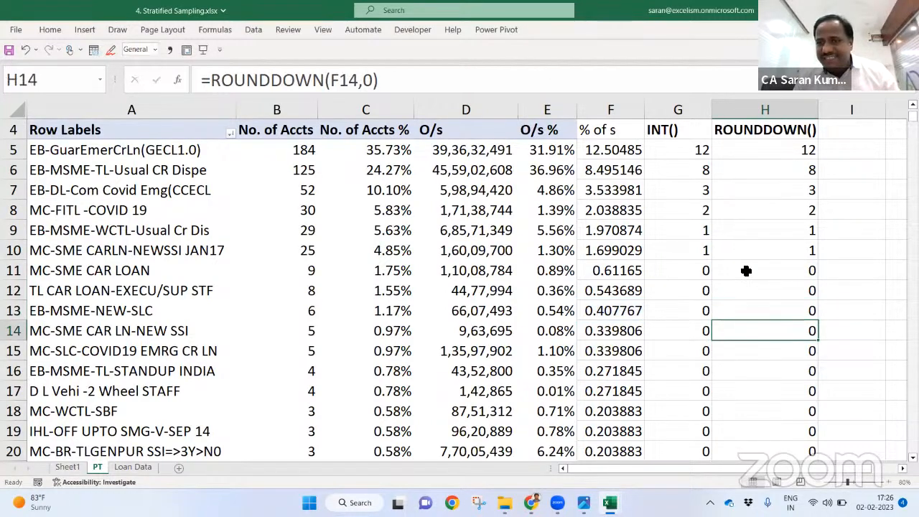
key(Up)
key(Up)
key(Up)
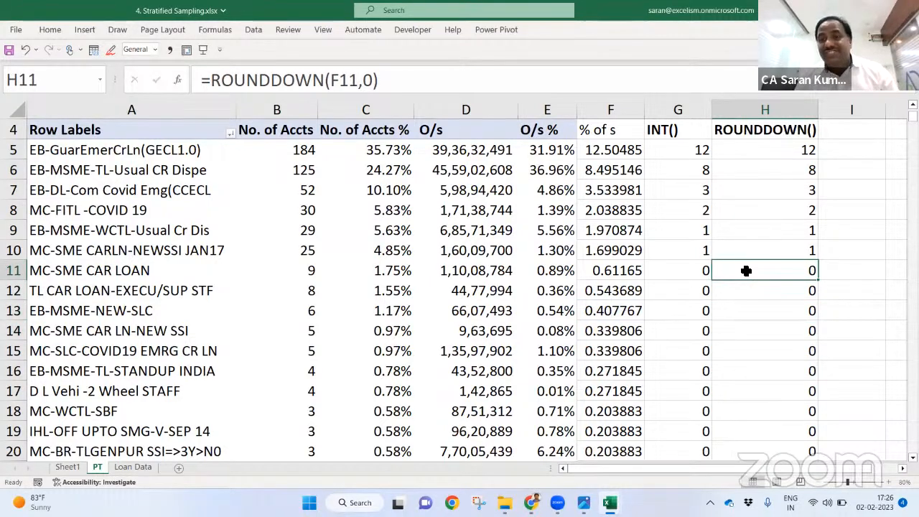
key(Up)
key(Up)
key(Up)
key(Up)
key(Up)
key(Up)
key(Down)
key(Down)
key(Down)
key(Down)
key(Down)
key(Down)
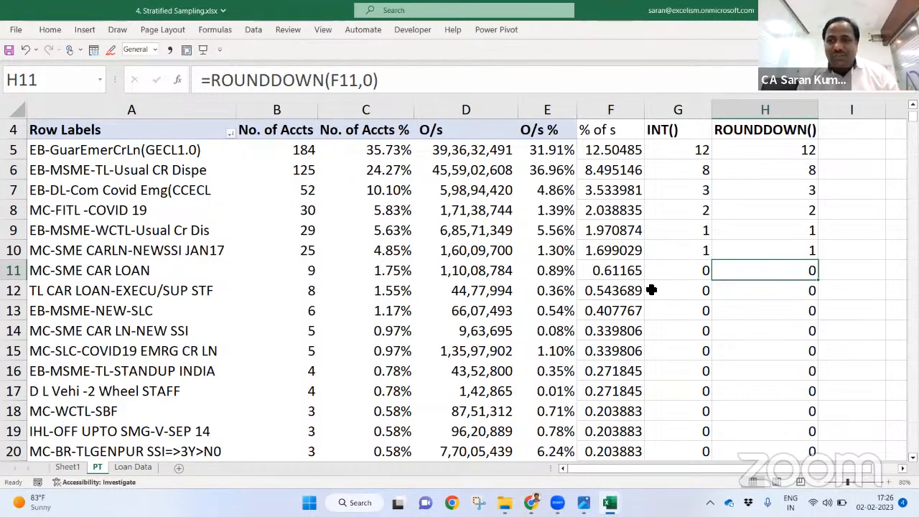
Step: Copy the ROUNDDOWN() header into I4 and change it to ROUNDUP()
key(ctrl+Up)
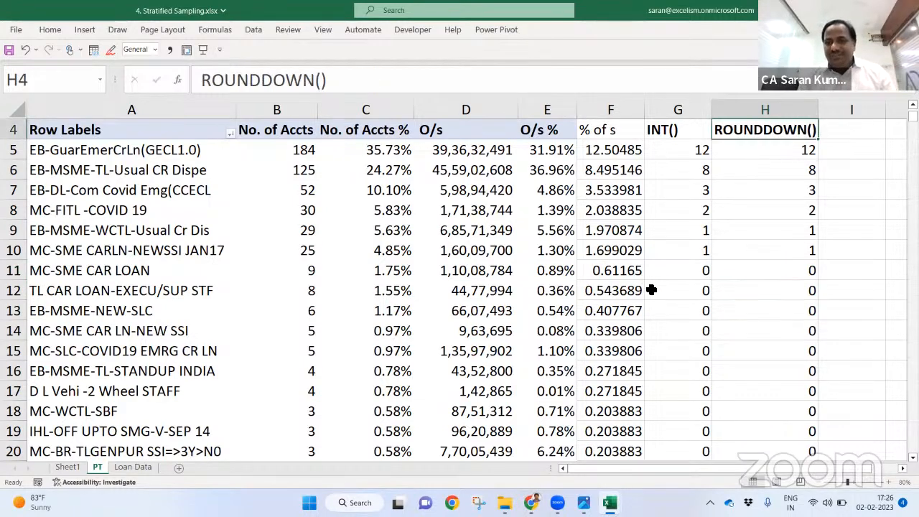
key(ctrl+c)
key(Right)
key(ctrl+v)
key(F2)
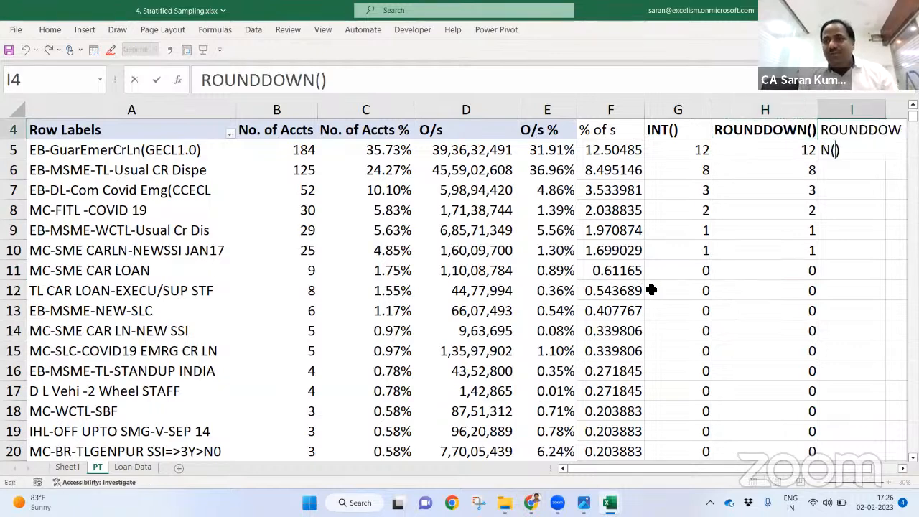
key(shift+Left)
key(shift+Left)
key(shift+Left)
key(shift+Left)
key(shift+Left)
key(shift+Left)
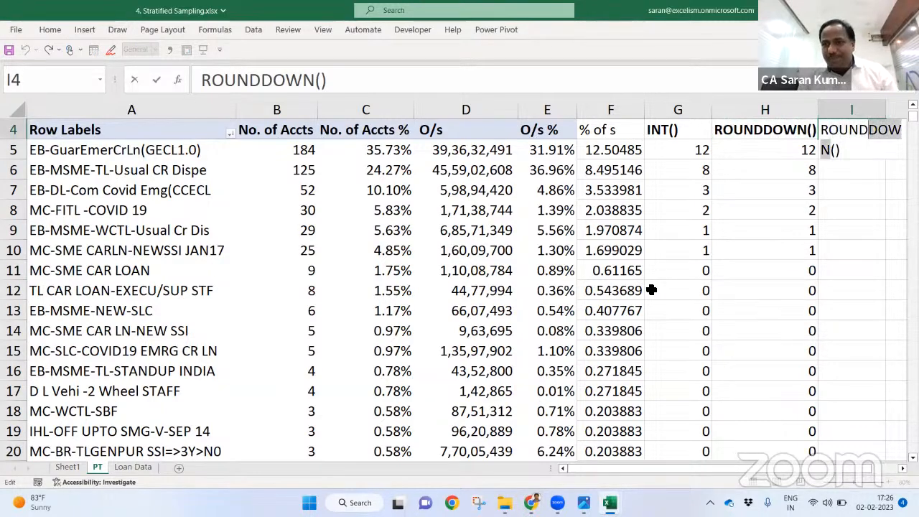
text(up())
key(Left)
key(Left)
key(BackSpace)
key(BackSpace)
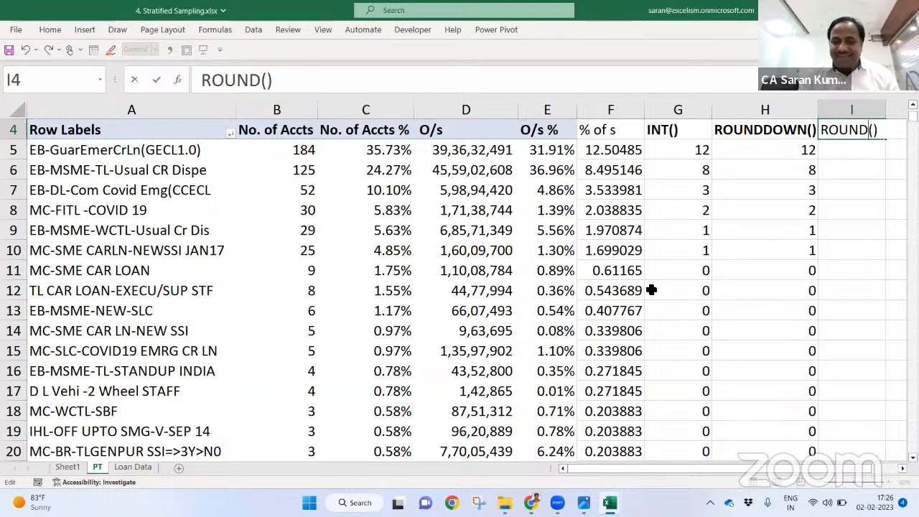
text(UP)
key(Return)
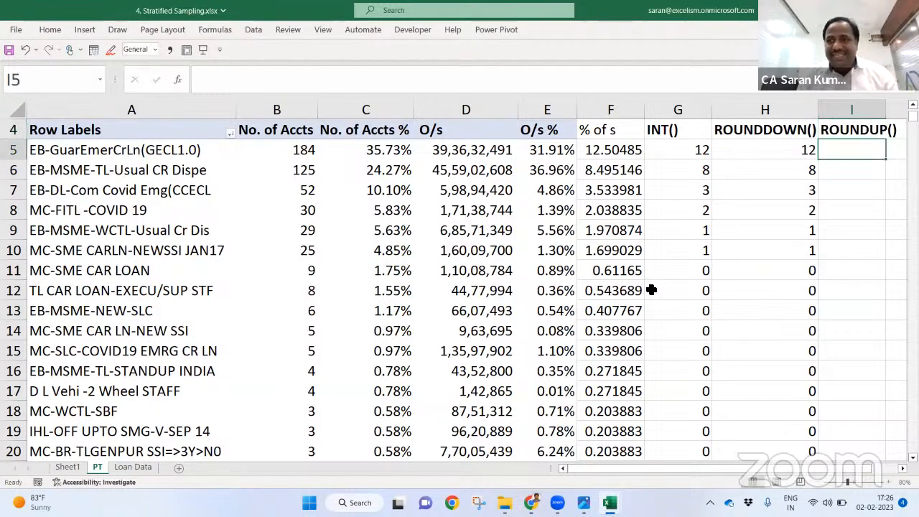
Step: Review row 36 and the Grand Total figures (515, 35, 27), then return to H5
key(Left)
key(Left)
key(Left)
key(ctrl+Down)
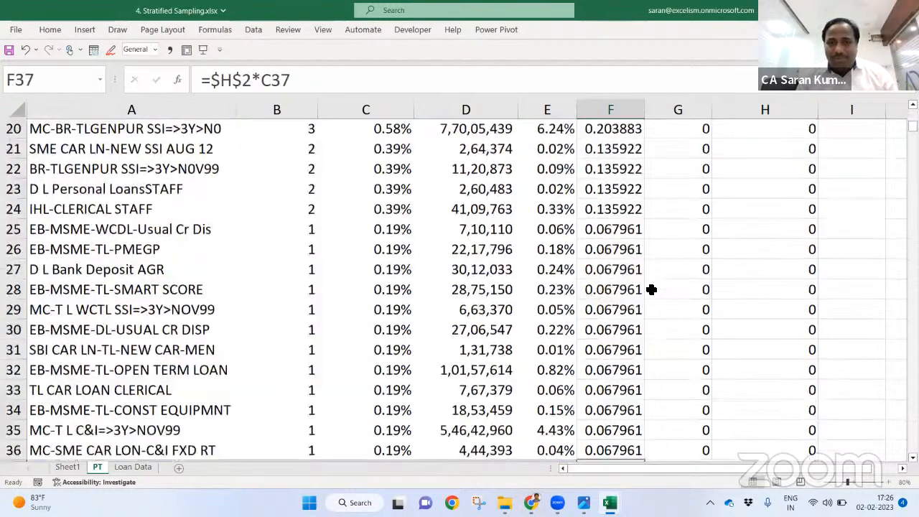
key(Up)
key(Left)
key(Left)
key(Left)
key(Right)
key(Left)
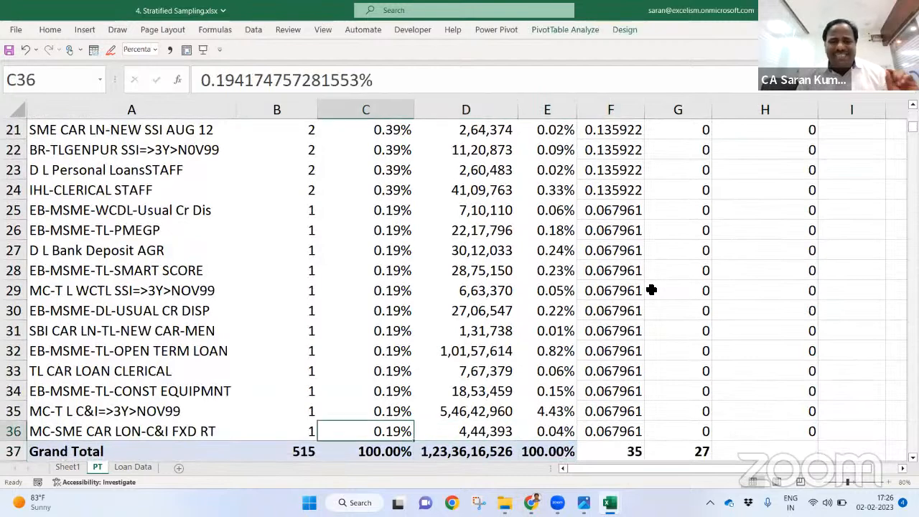
key(Right)
key(Right)
key(Right)
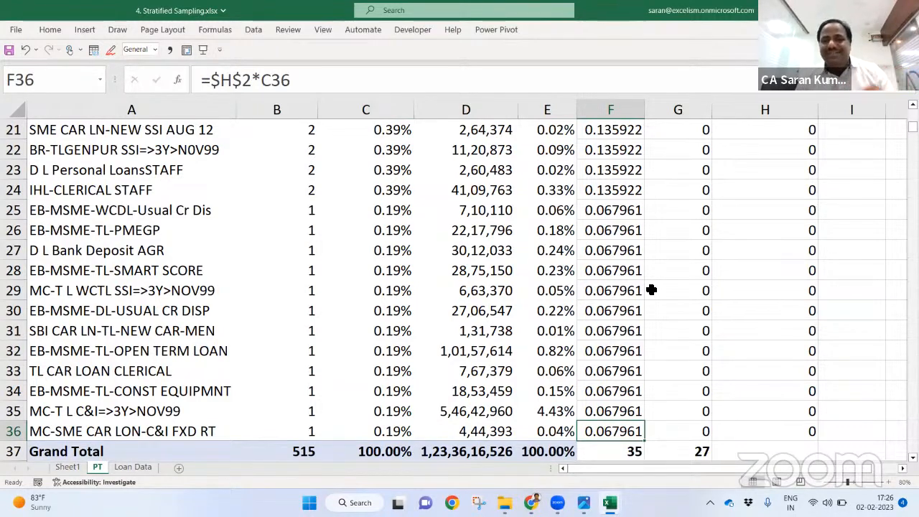
key(Left)
key(Left)
key(Left)
key(Right)
key(Right)
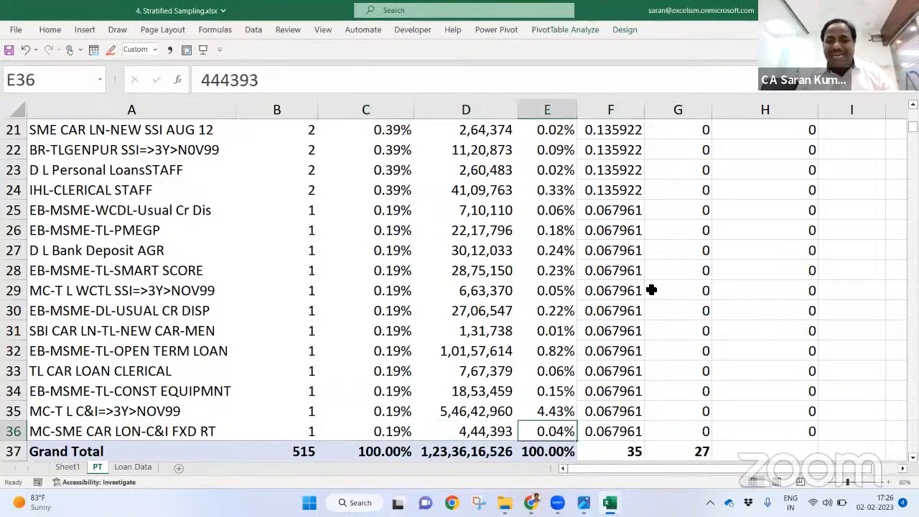
key(Right)
key(Right)
key(Right)
key(ctrl+Up)
key(Down)
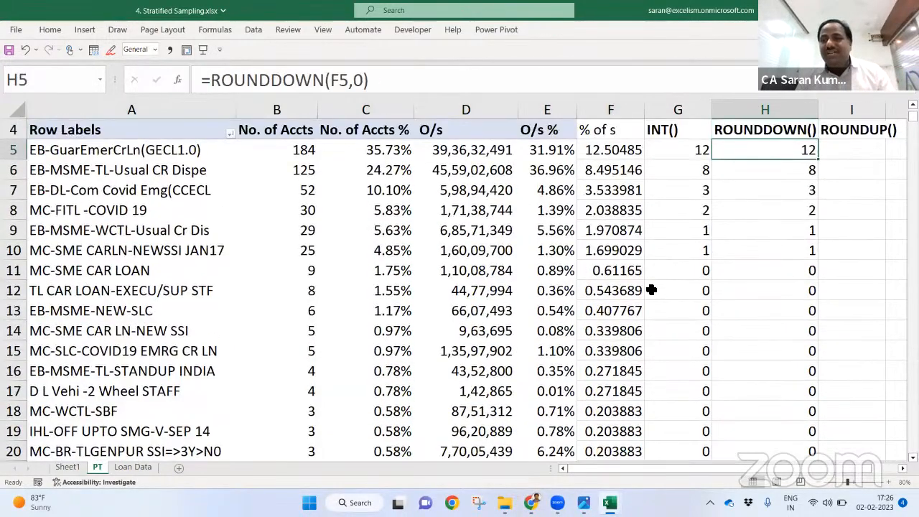
Step: Enter =ROUNDUP(F5,0) in I5, choosing ROUNDUP from the autocomplete list
key(Right)
text(=ROUNDUP)
key(Right)
key(Left)
text(=ROUNDU)
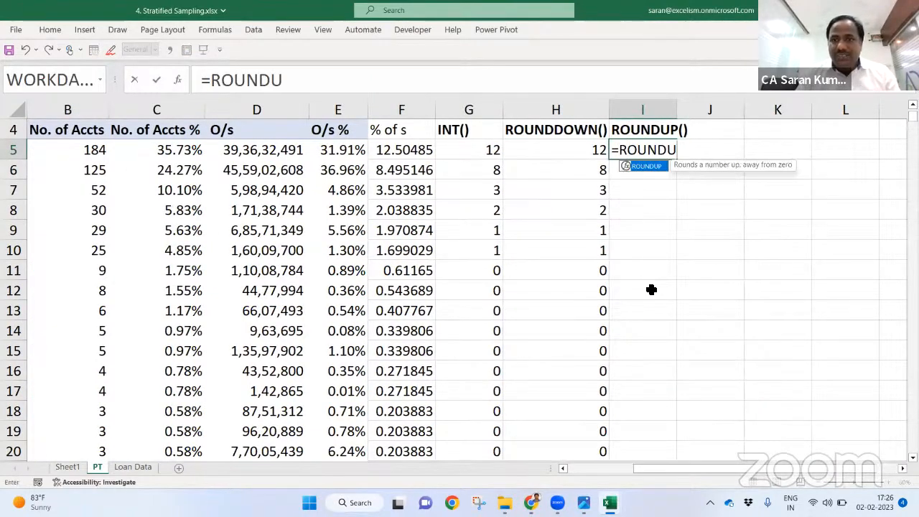
key(BackSpace)
key(Down)
key(Down)
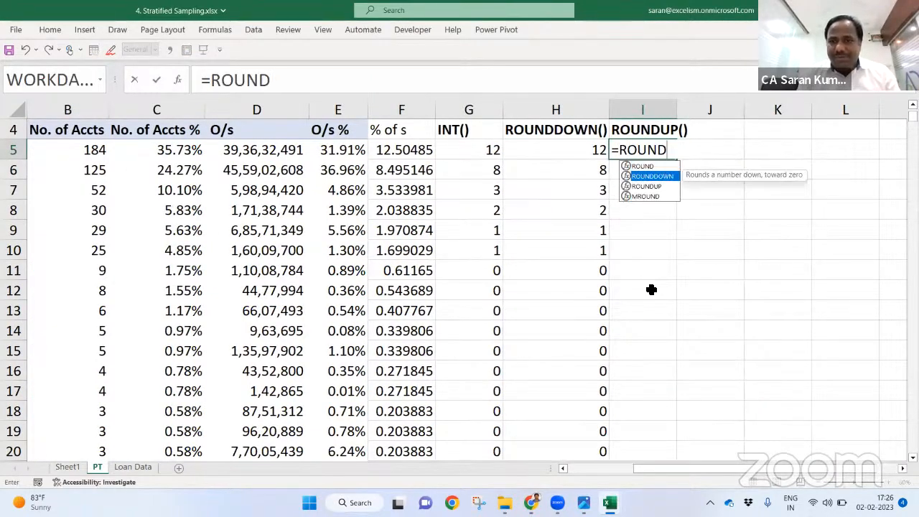
key(Tab)
key(Left)
key(Left)
key(Left)
text(,0))
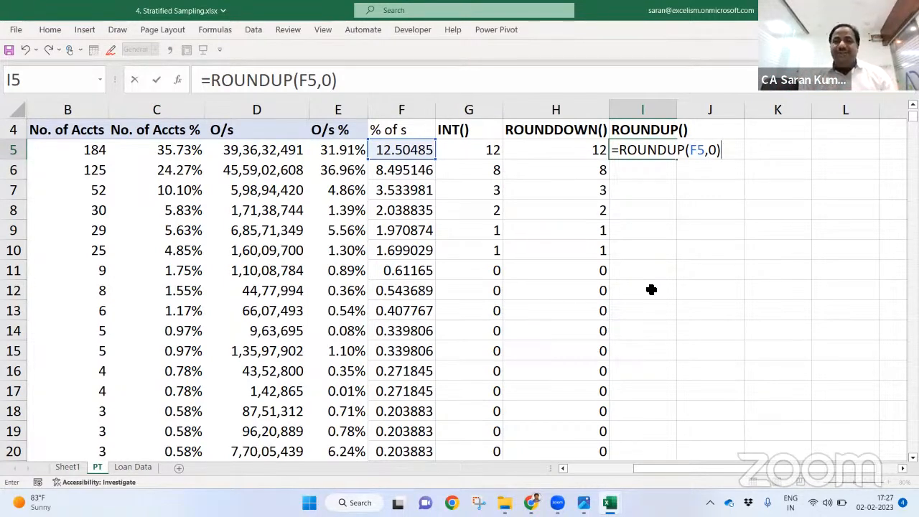
key(Return)
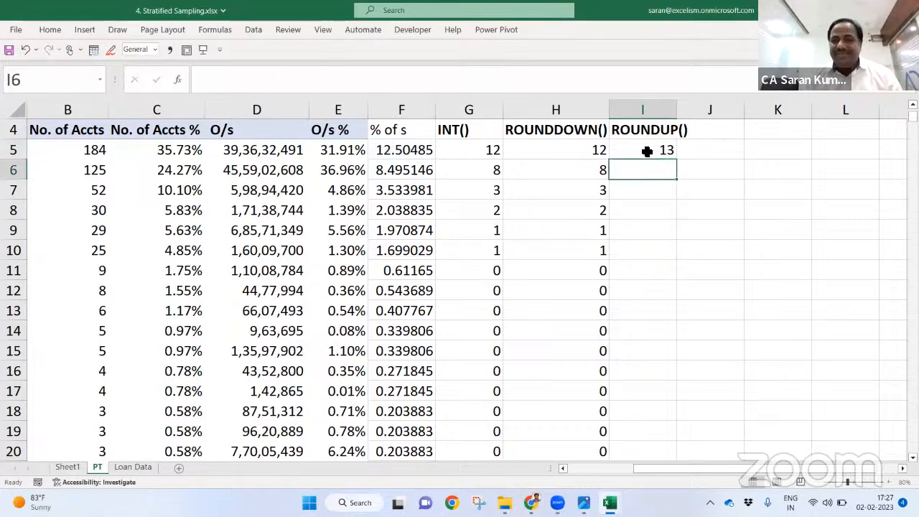
click(665, 151)
double_click(676, 159)
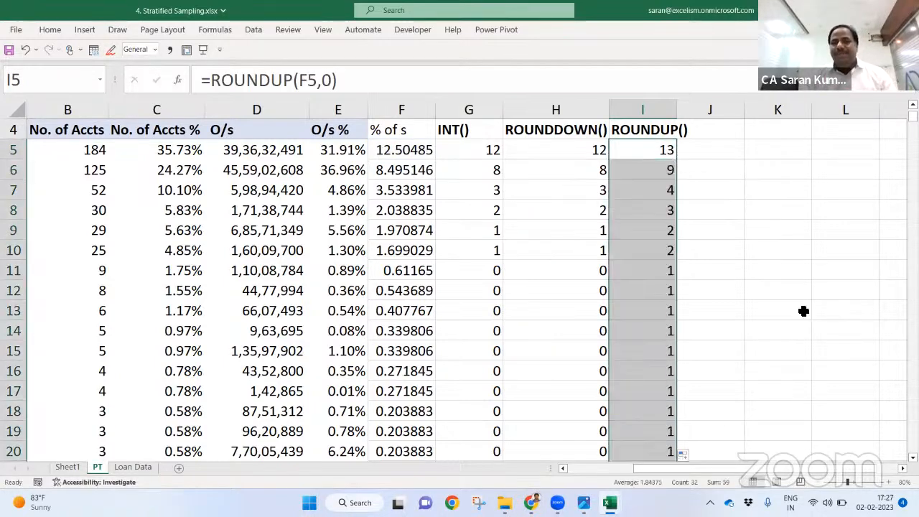
key(ctrl+Down)
key(Down)
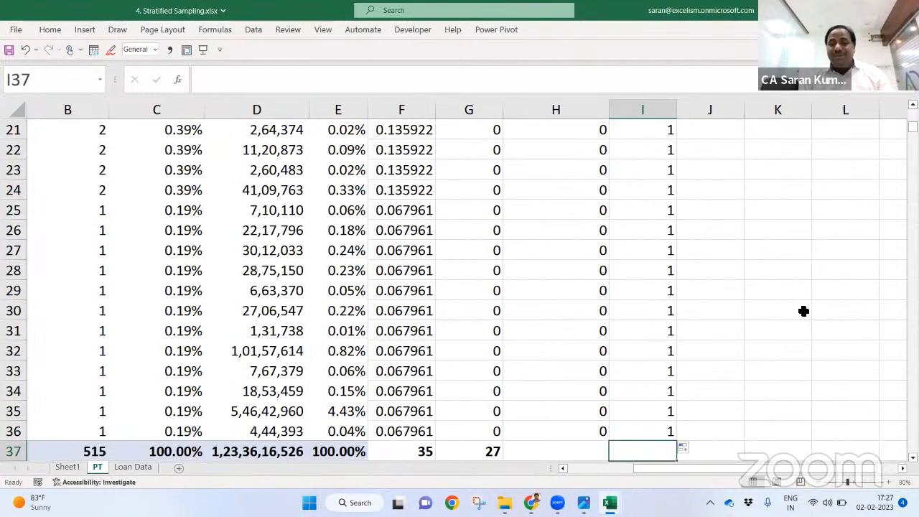
key(alt+equal)
key(Return)
key(Up)
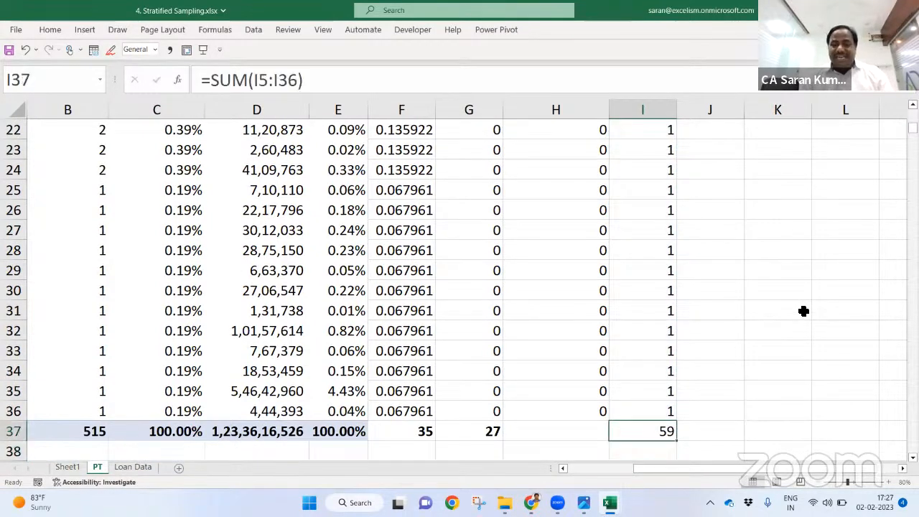
key(Left)
key(alt+equal)
key(Return)
key(Up)
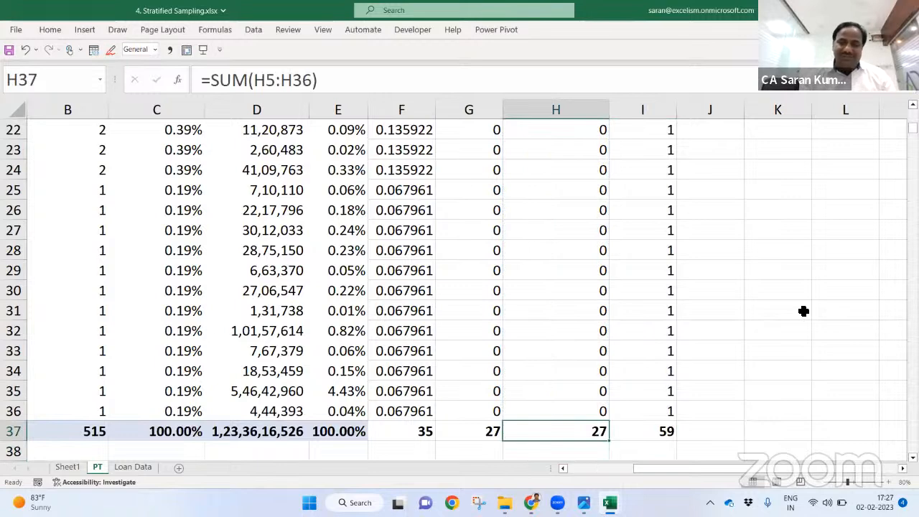
key(Left)
key(alt+equal)
key(Return)
key(Up)
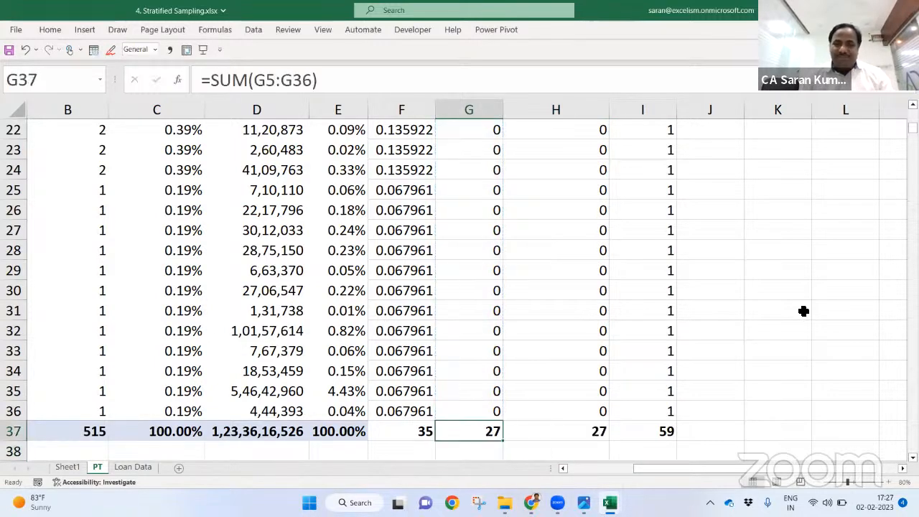
key(Right)
key(Right)
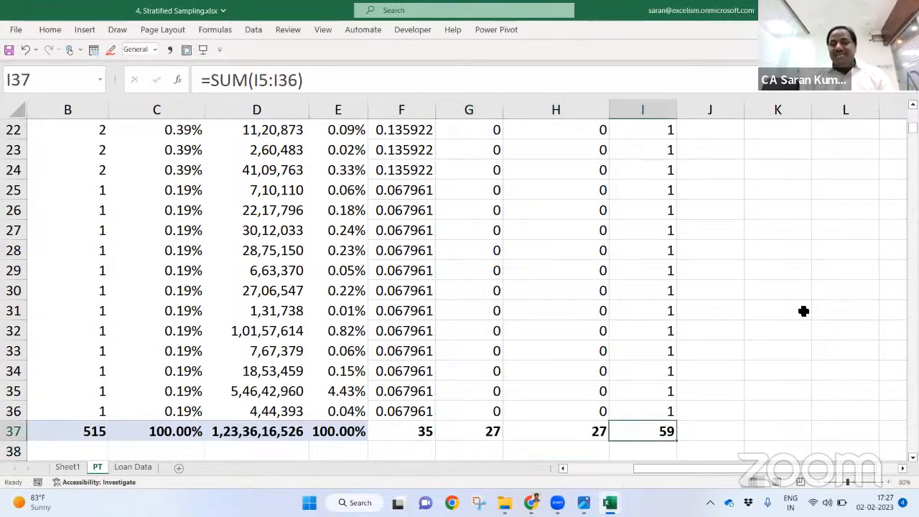
key(ctrl+Up)
key(Up)
key(Up)
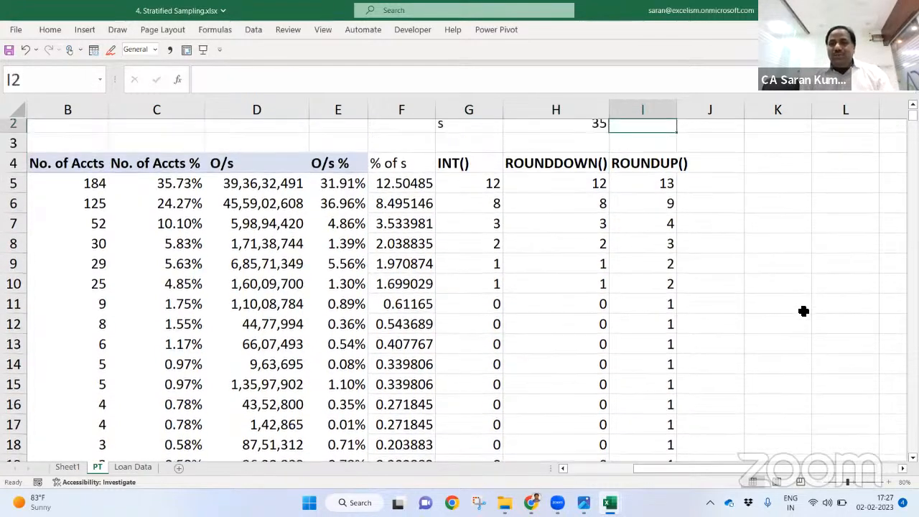
key(Up)
key(Down)
key(Left)
key(Down)
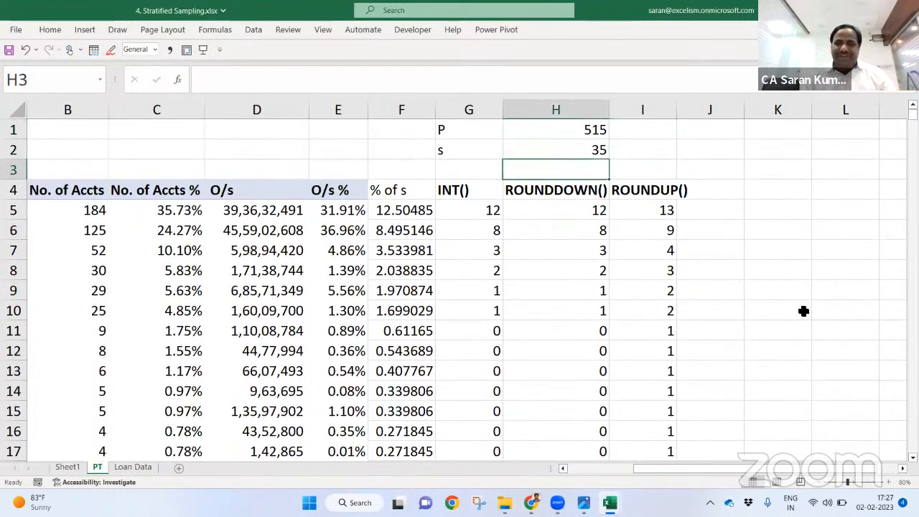
key(Down)
key(Down)
key(Down)
key(Down)
key(Down)
key(Down)
key(Down)
key(Down)
key(Right)
key(ctrl+shift+Down)
key(shift+Up)
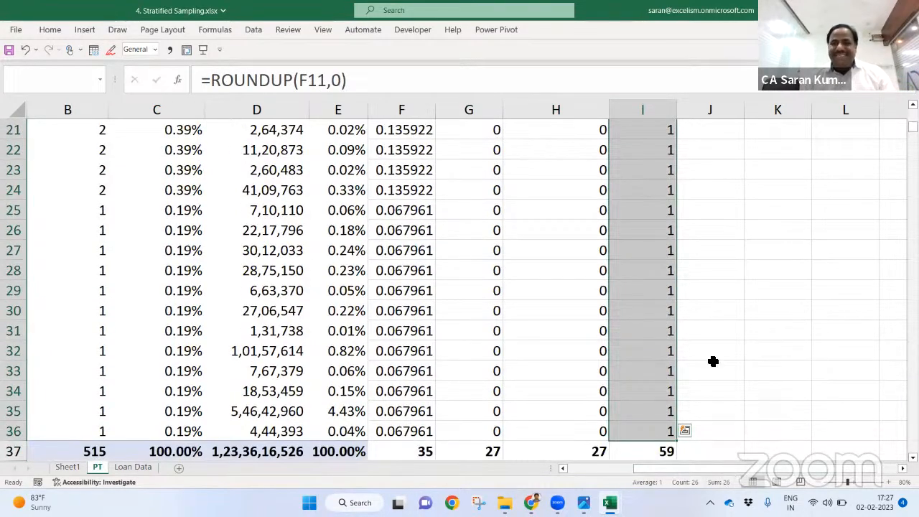
key(Up)
key(Up)
key(Up)
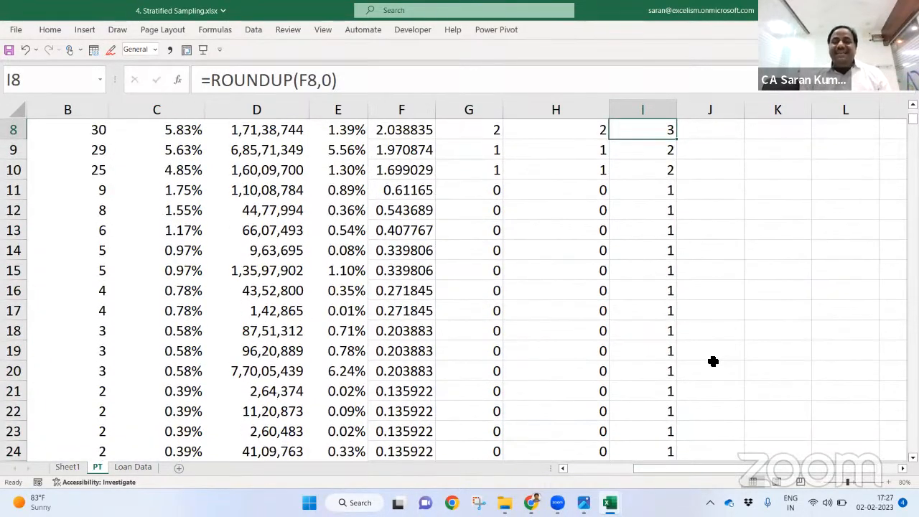
key(Up)
key(Up)
key(Up)
key(Up)
key(Down)
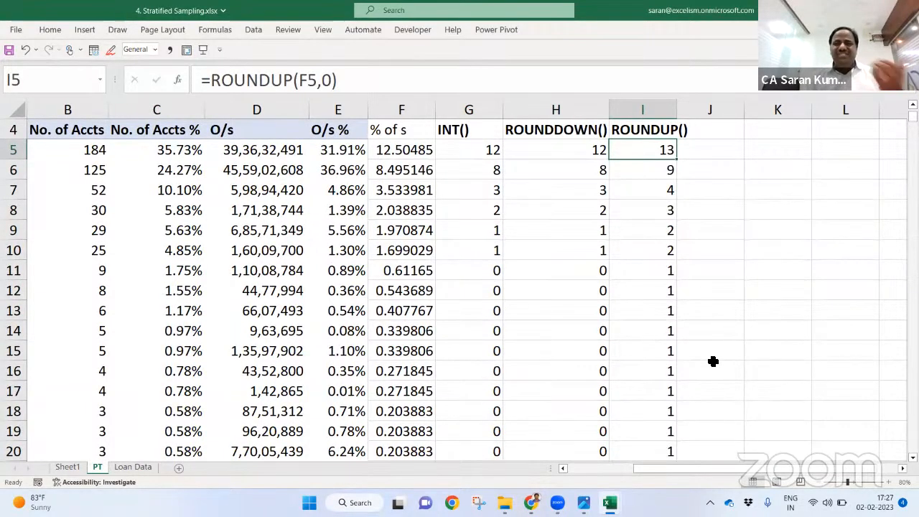
Step: Step through the stratum names and check the % of s, INT and ROUNDUP formulas
key(Up)
key(Down)
key(Left)
key(Left)
key(Left)
key(Left)
key(Left)
key(Left)
key(Left)
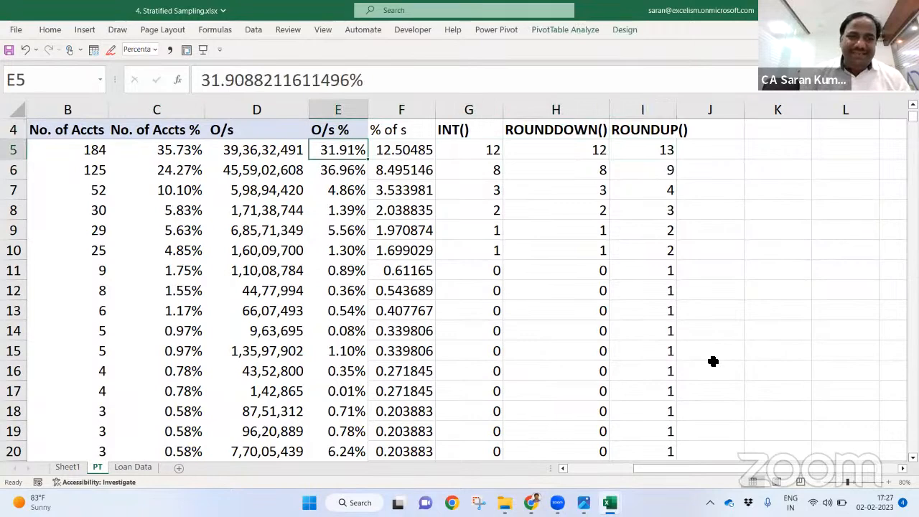
key(Left)
key(Down)
key(Down)
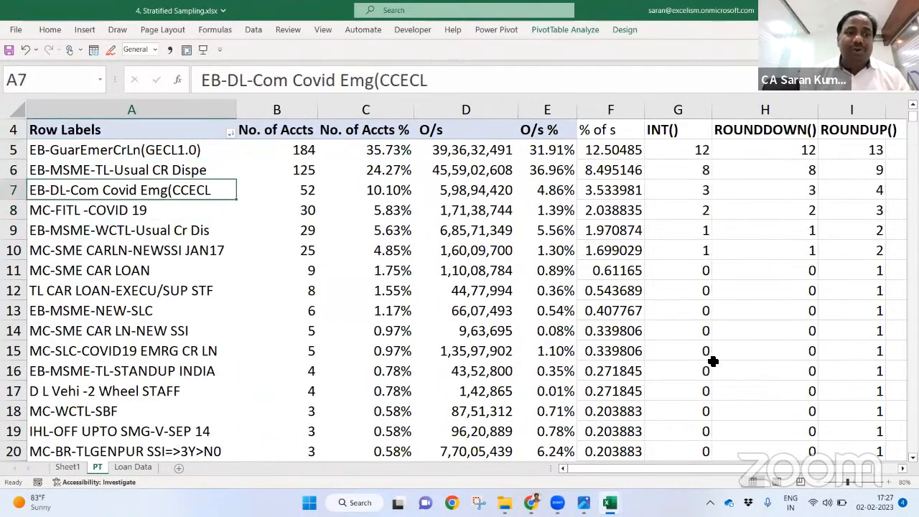
key(Down)
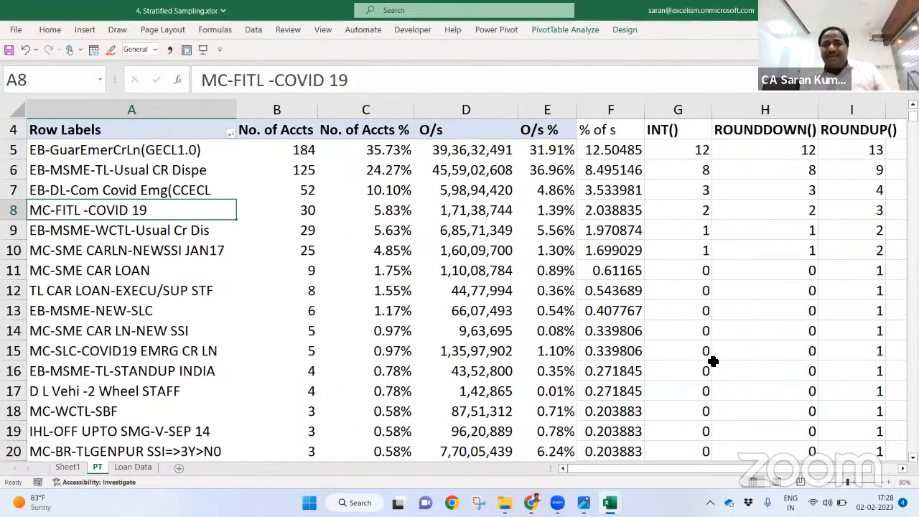
key(Down)
key(Down)
key(Down)
key(Down)
key(Down)
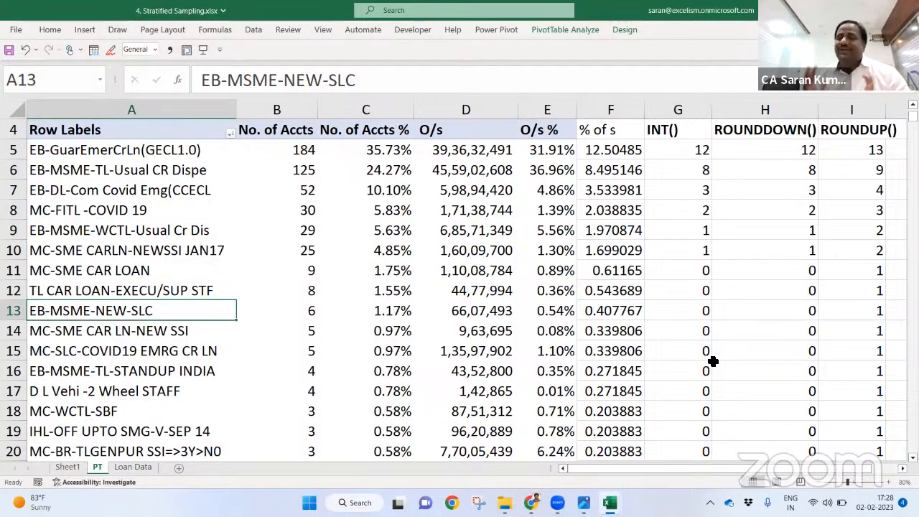
key(Right)
key(Right)
key(Right)
key(Right)
key(Right)
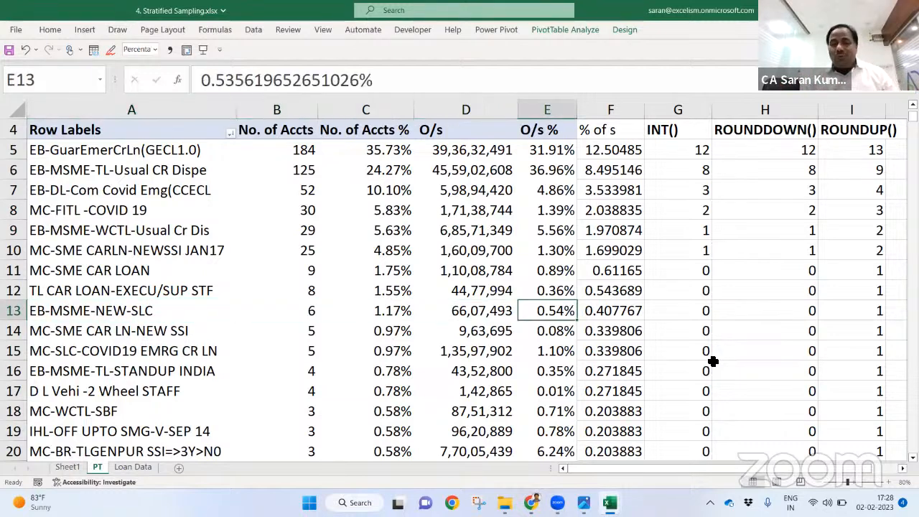
key(Right)
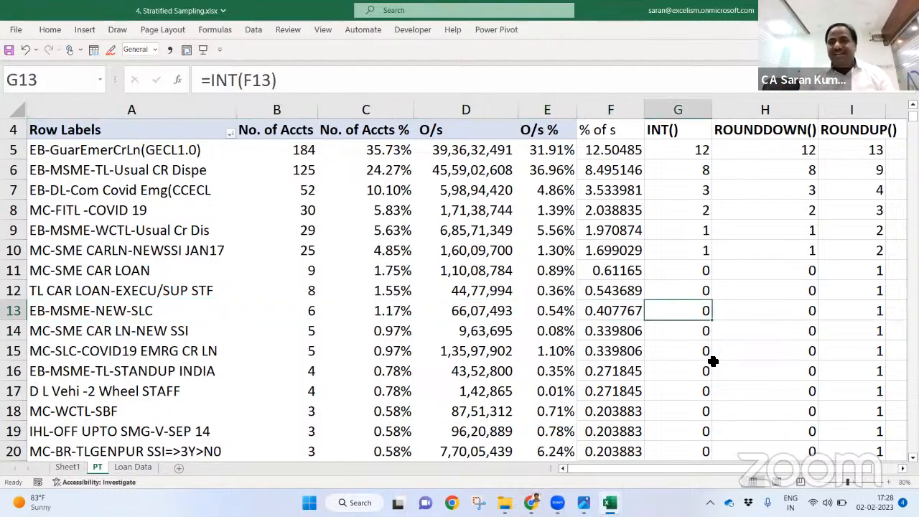
key(ctrl+Up)
key(Down)
key(Right)
key(Right)
Step: Compare the ROUNDUP and INT column sums by selecting each column's results
key(ctrl+shift+Down)
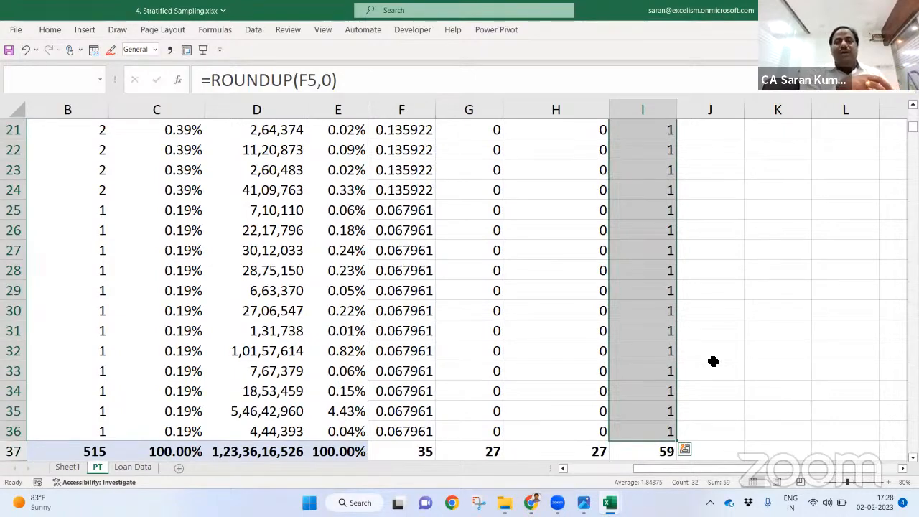
key(Left)
key(Left)
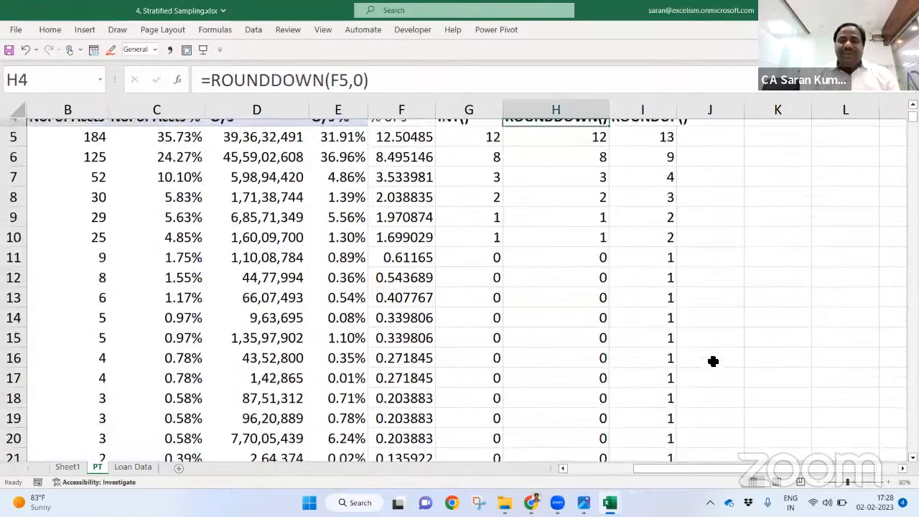
key(shift+Up)
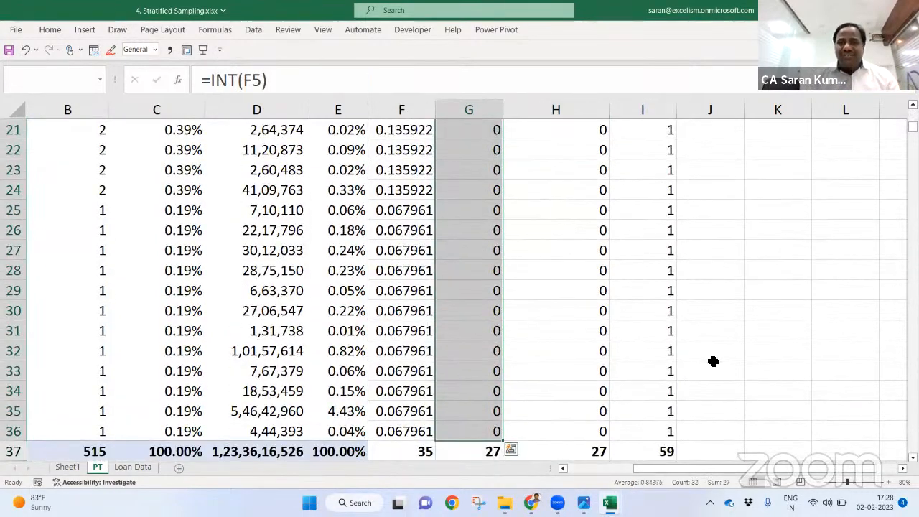
key(Up)
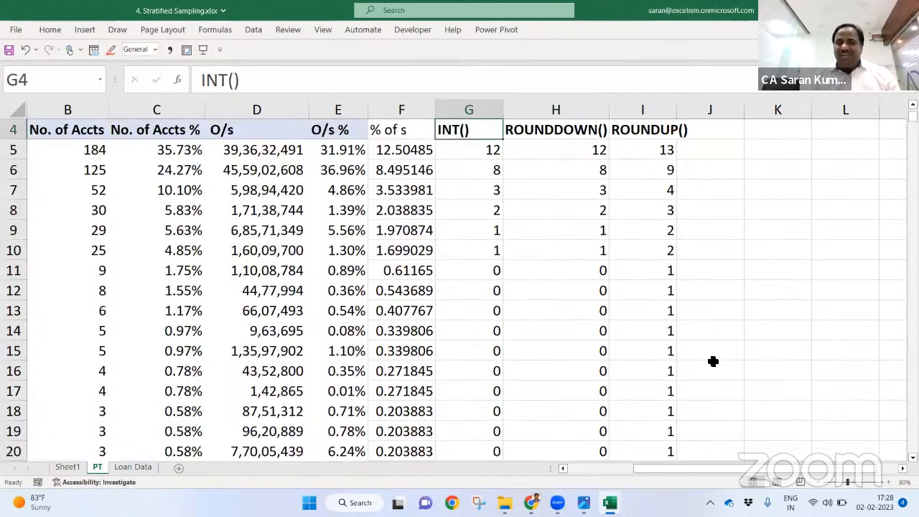
key(ctrl+Down)
key(Up)
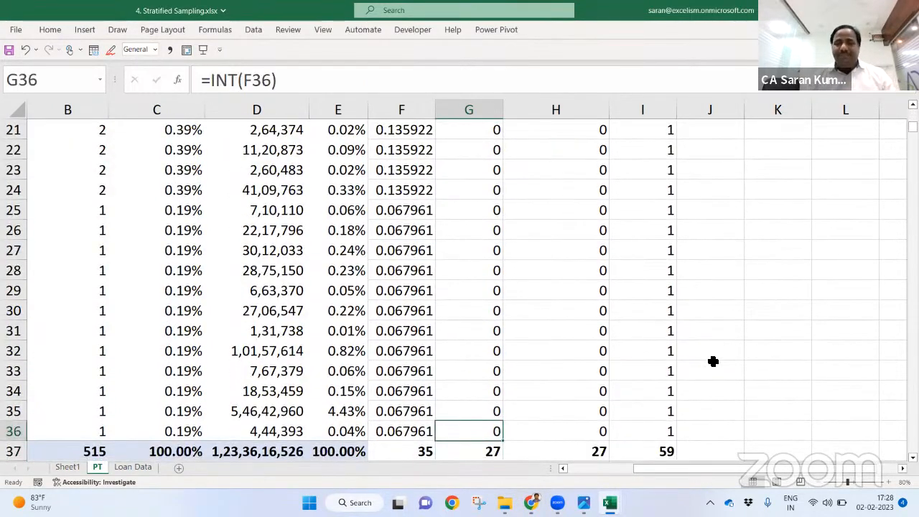
key(ctrl+Up)
key(Down)
key(Down)
key(Up)
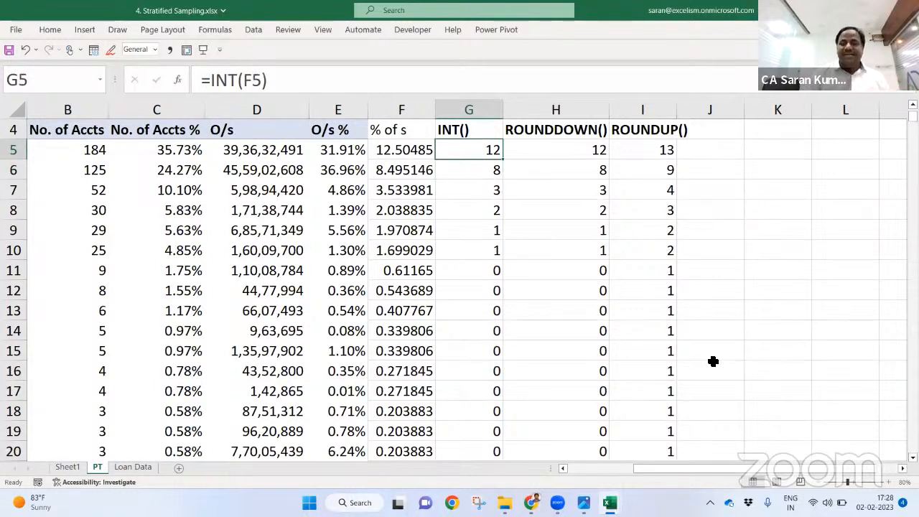
key(shift+Down)
key(shift+Down)
key(shift+Down)
key(shift+Down)
key(shift+Down)
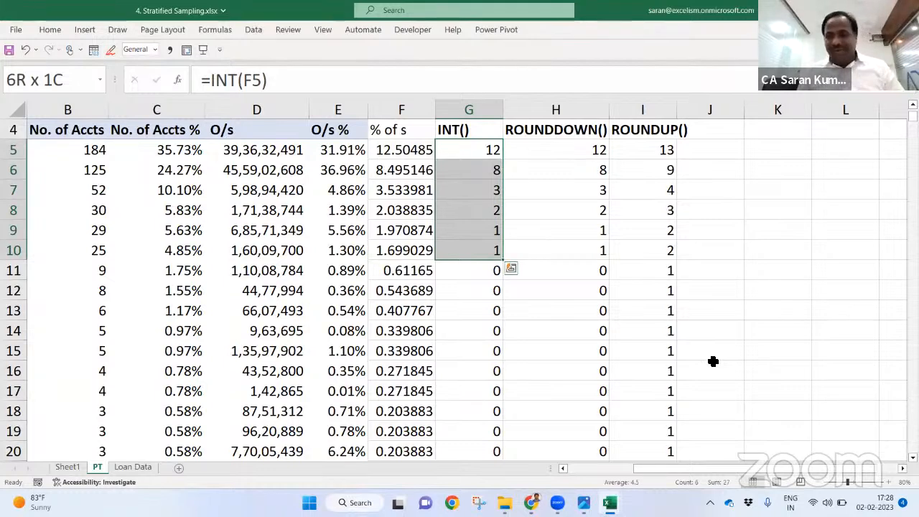
key(Up)
key(Up)
key(Up)
key(Down)
key(Down)
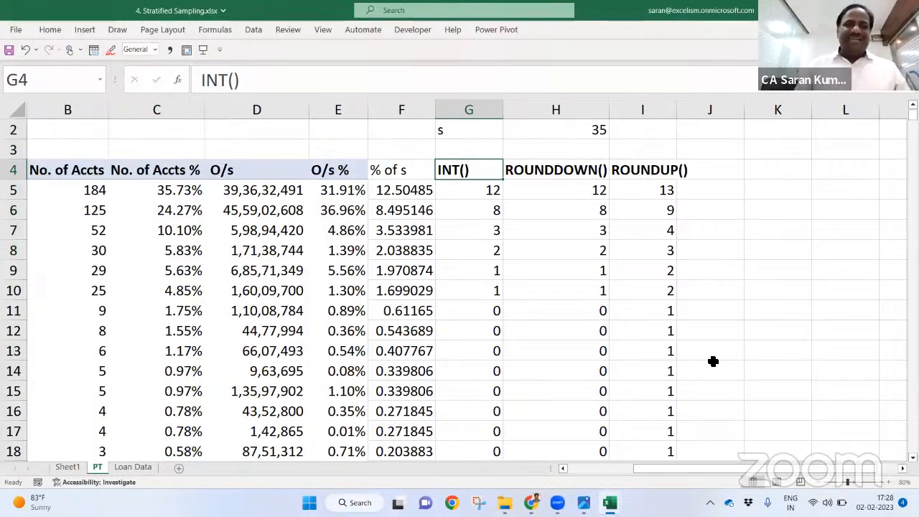
key(ctrl+Left)
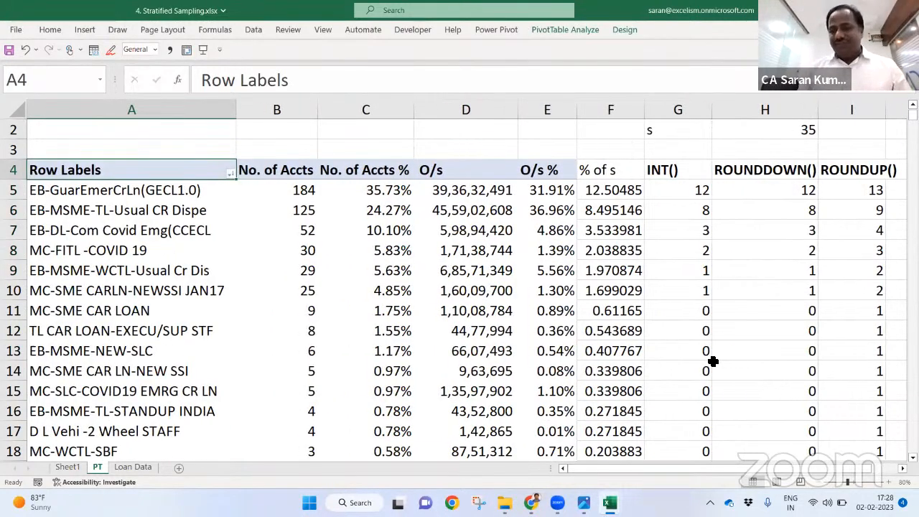
key(Right)
key(Right)
key(Right)
key(Right)
key(Right)
key(Right)
key(Right)
Step: Change the sample size s in H2 to 20 and insert a blank row above the table
key(Up)
key(Up)
key(Up)
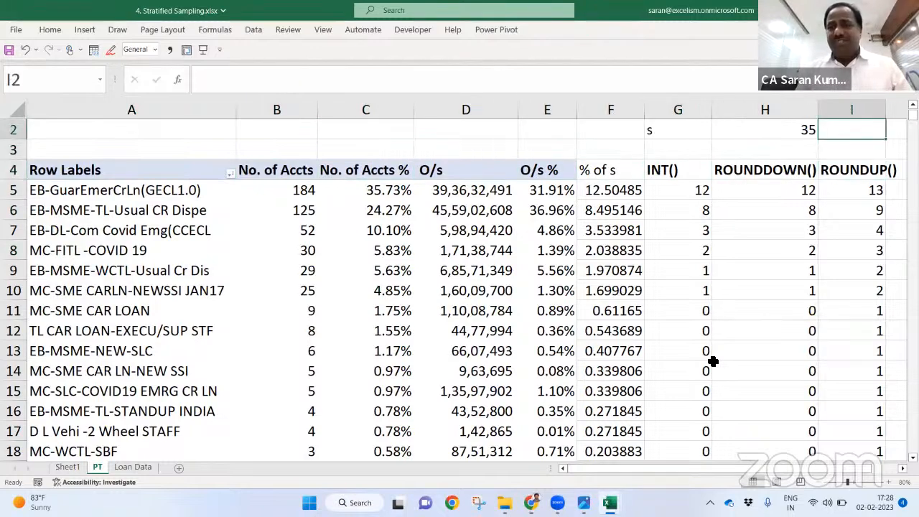
key(Down)
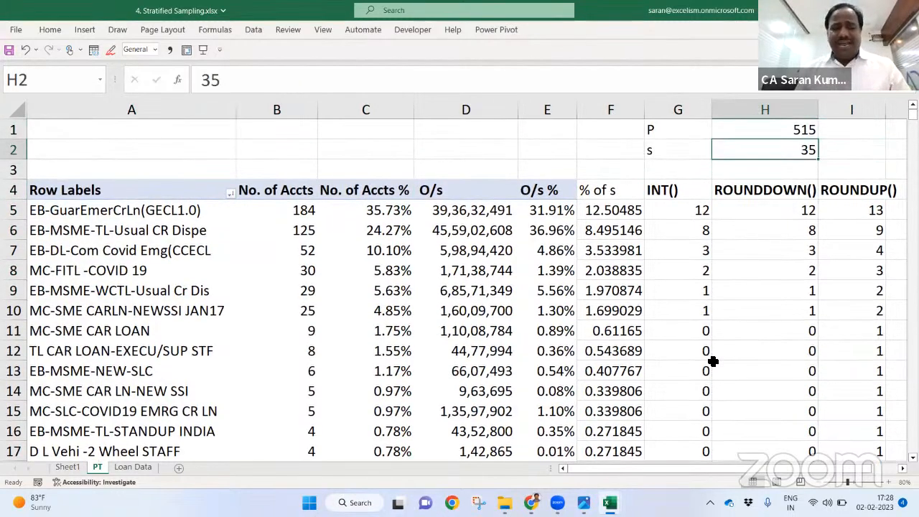
text(20)
key(Return)
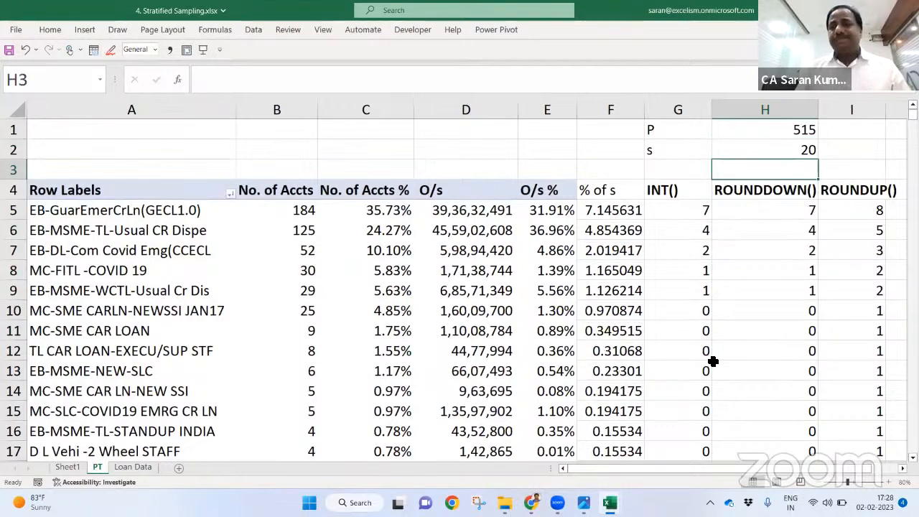
key(shift+space)
key(ctrl+shift+plus)
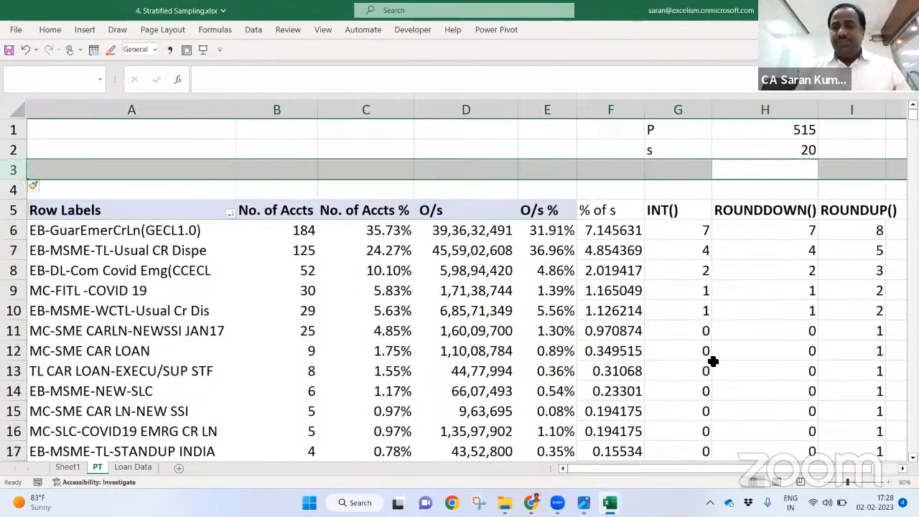
Step: Clear the Grand Total sample figures in F38:I38
key(Down)
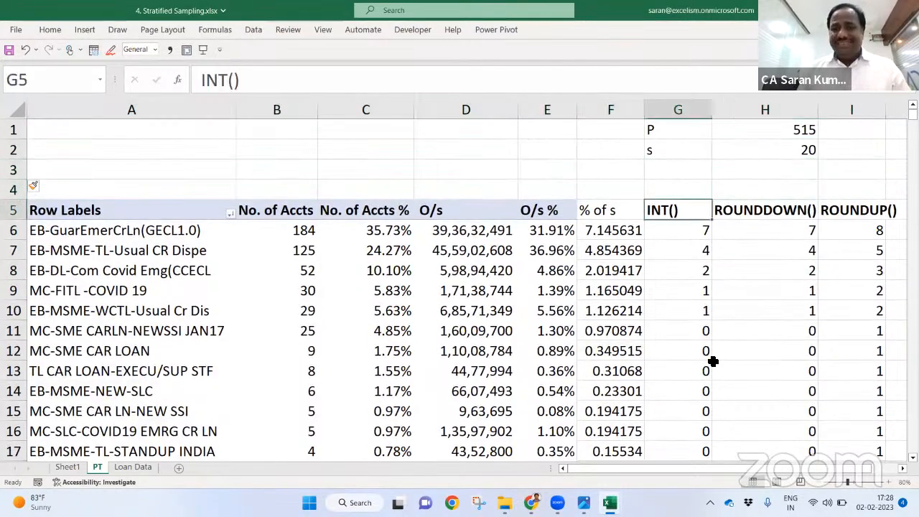
key(ctrl+Down)
key(ctrl+Down)
key(Left)
key(shift+Right)
key(shift+Right)
key(Left)
key(shift+Right)
key(shift+Right)
key(shift+Right)
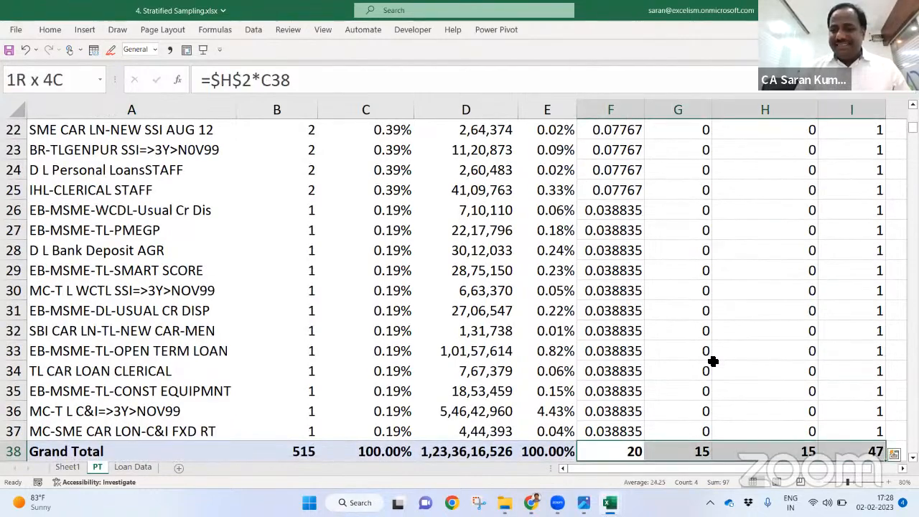
key(Delete)
key(Down)
Step: Add SUM totals above the % of s, INT, ROUNDDOWN and ROUNDUP columns
key(ctrl+Up)
key(ctrl+Up)
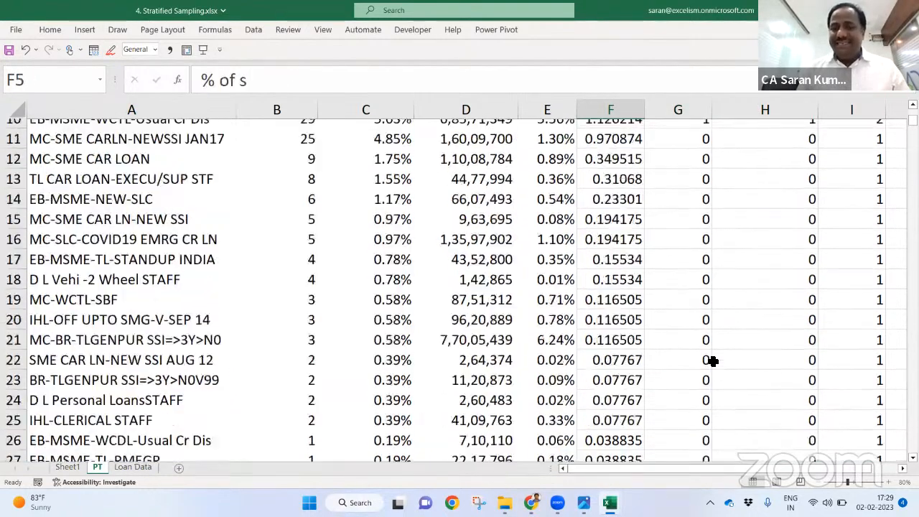
key(Up)
text(=SUM()
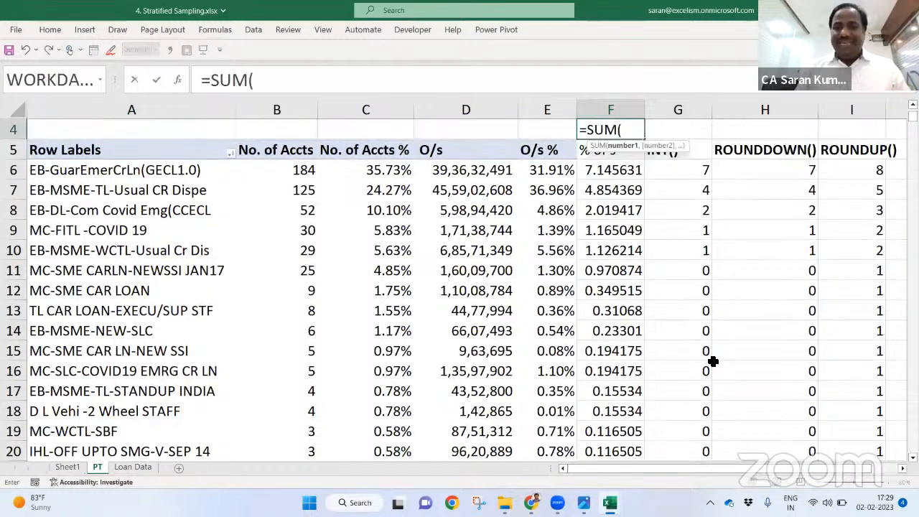
key(Down)
key(Down)
key(ctrl+shift+Down)
key(Return)
key(Up)
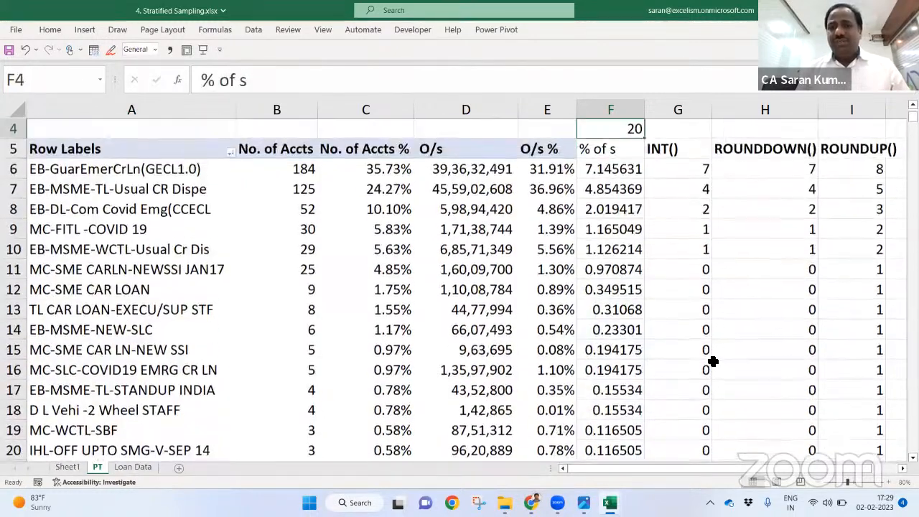
key(ctrl+c)
key(Right)
key(shift+Right)
key(shift+Right)
key(ctrl+v)
Step: Set the sample size in H2 to 10 and review the ROUNDUP results
key(Up)
key(Up)
key(Down)
key(Right)
key(Right)
key(Right)
key(Down)
key(Left)
key(Up)
key(Up)
key(Left)
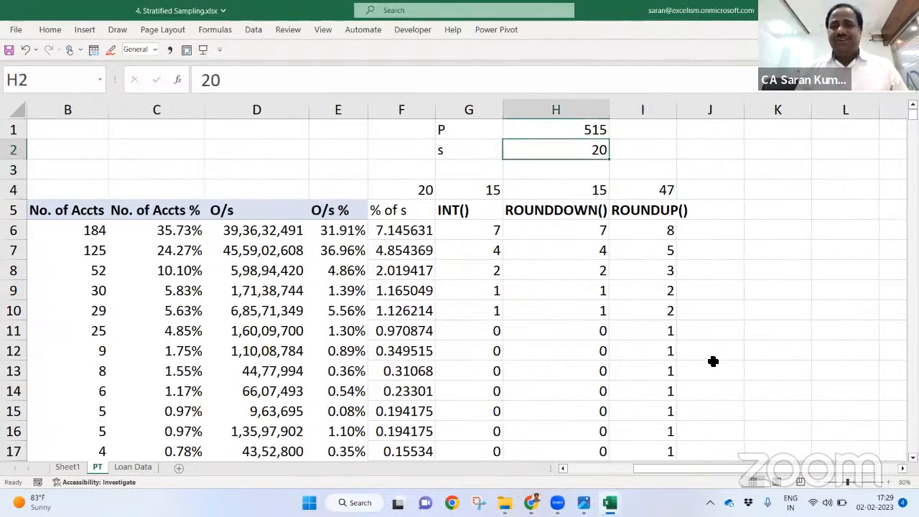
text(10)
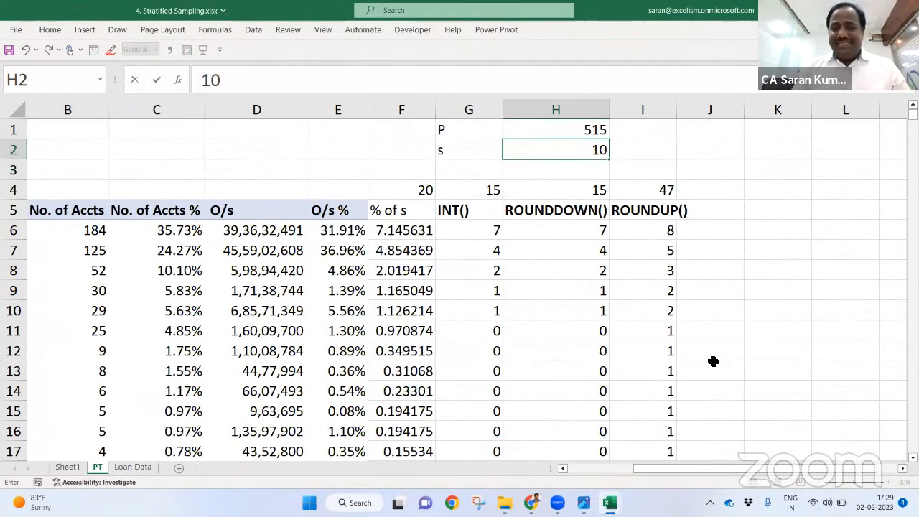
key(Return)
key(Down)
key(Right)
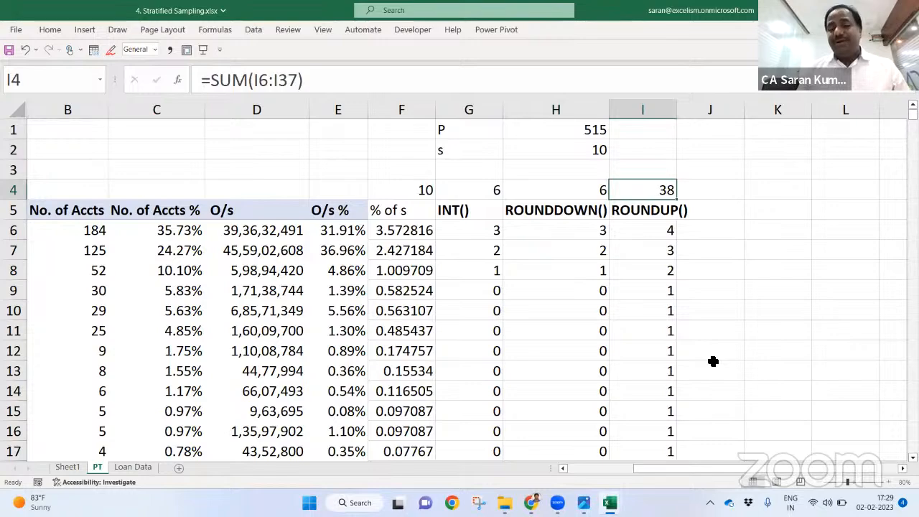
key(Down)
key(Down)
key(Down)
key(Down)
key(Down)
key(ctrl+shift+Down)
key(Up)
key(Up)
key(Up)
key(Up)
key(Up)
key(Up)
key(Up)
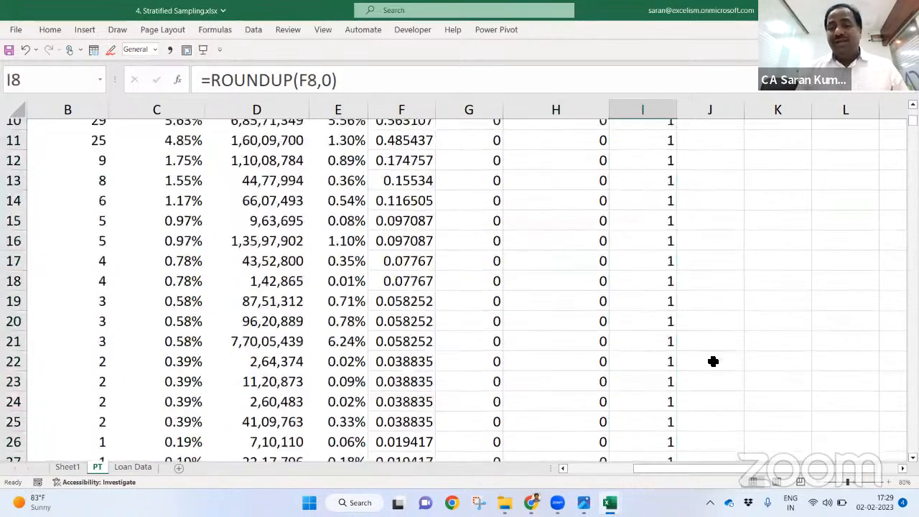
Step: Try sample sizes 20 and 27 in H2, settling on 30
key(Up)
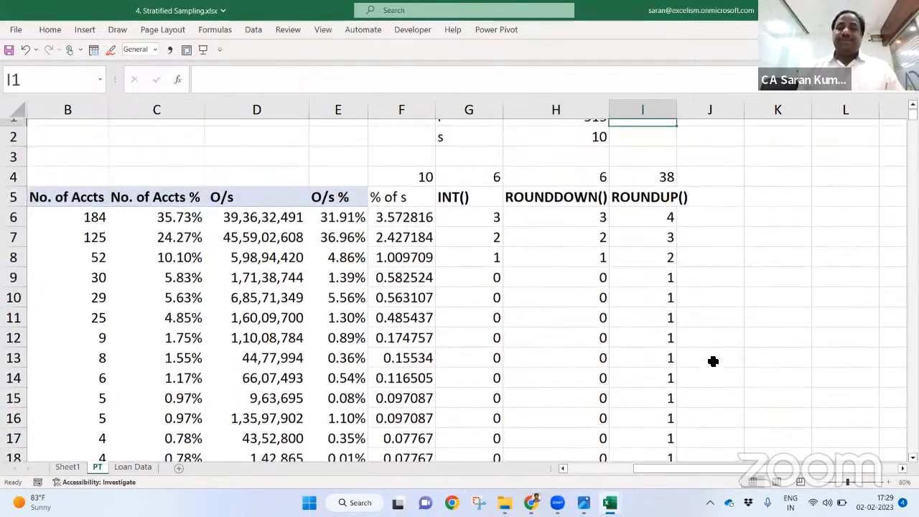
key(Left)
key(Down)
text(20)
key(Return)
key(Up)
text(27)
key(Return)
key(Up)
text(30)
key(Return)
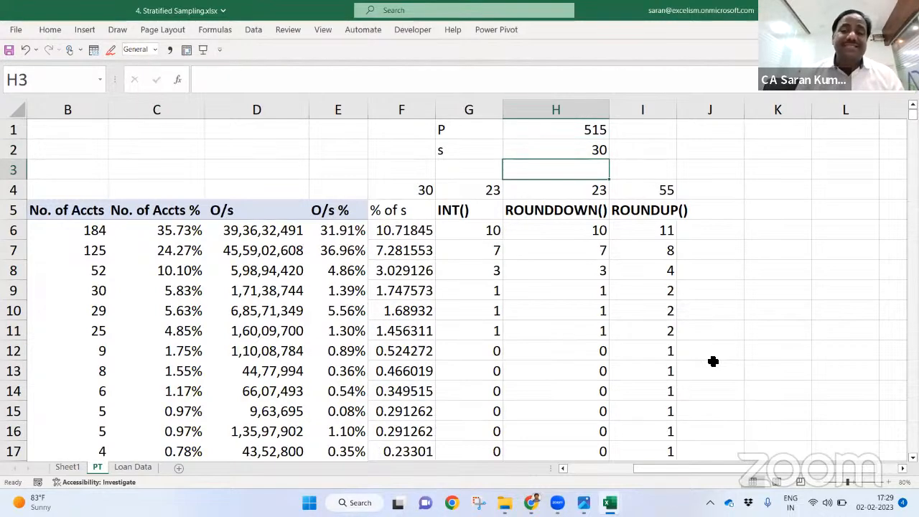
Step: Select the nonzero ROUNDDOWN results H6:H11 and inspect the % of s formula in F10
key(Down)
key(Down)
key(Down)
key(shift+Down)
key(shift+Down)
key(shift+Down)
key(shift+Up)
key(shift+Up)
key(shift+Down)
key(shift+Down)
key(shift+Down)
key(shift+Down)
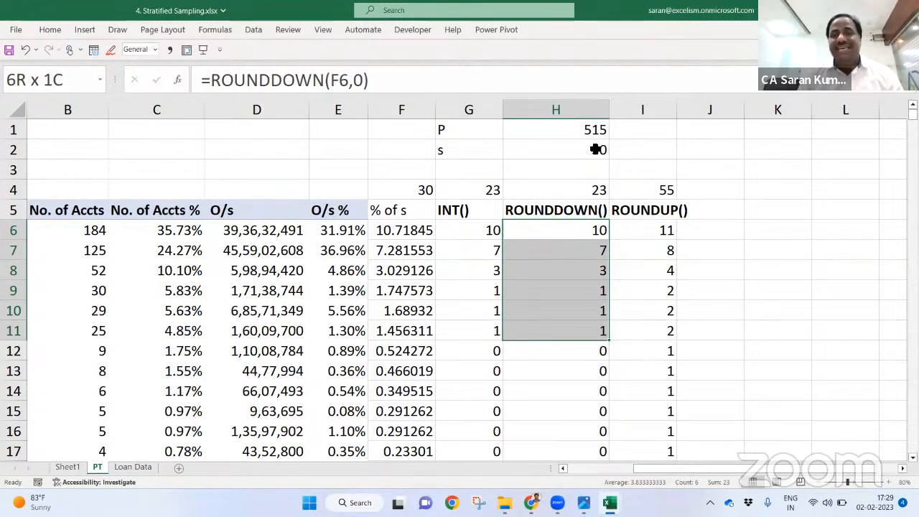
click(415, 307)
Step: Select the whole pivot table down to Grand Total, then move to the Loan Data sheet
key(ctrl+Down)
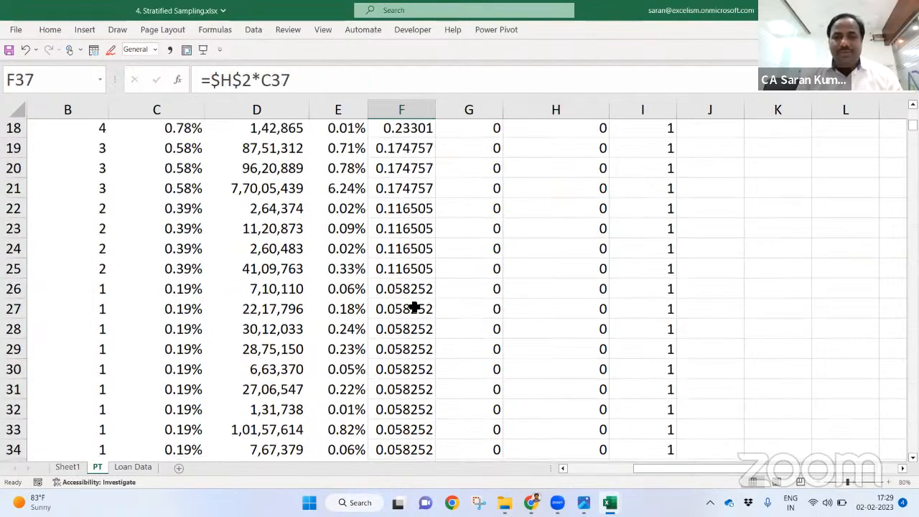
key(Down)
key(Down)
key(Down)
key(Down)
key(Home)
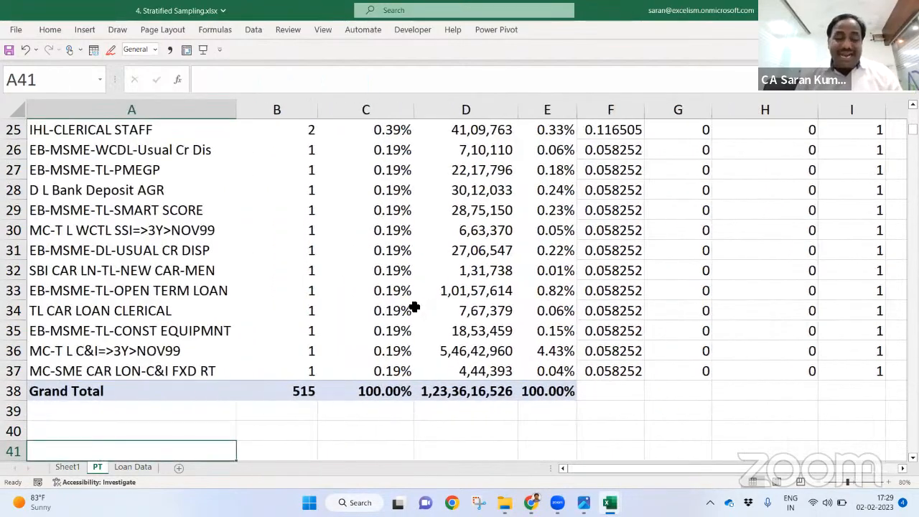
key(ctrl+Up)
key(ctrl+Up)
key(ctrl+shift+Right)
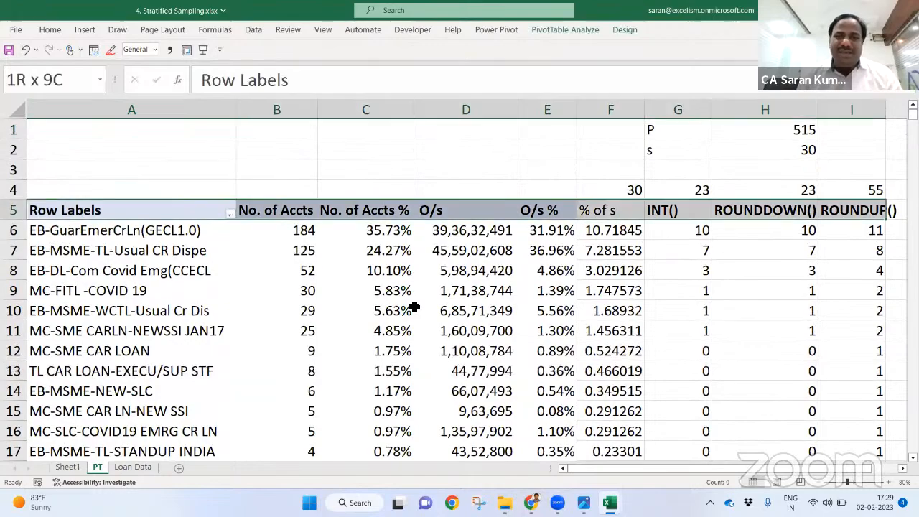
key(ctrl+shift+Down)
key(Down)
key(Down)
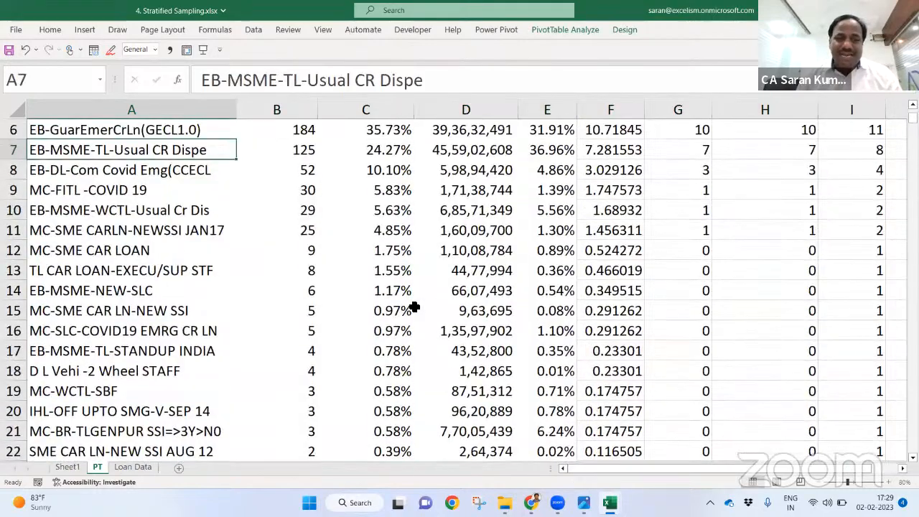
key(ctrl+Page_Down)
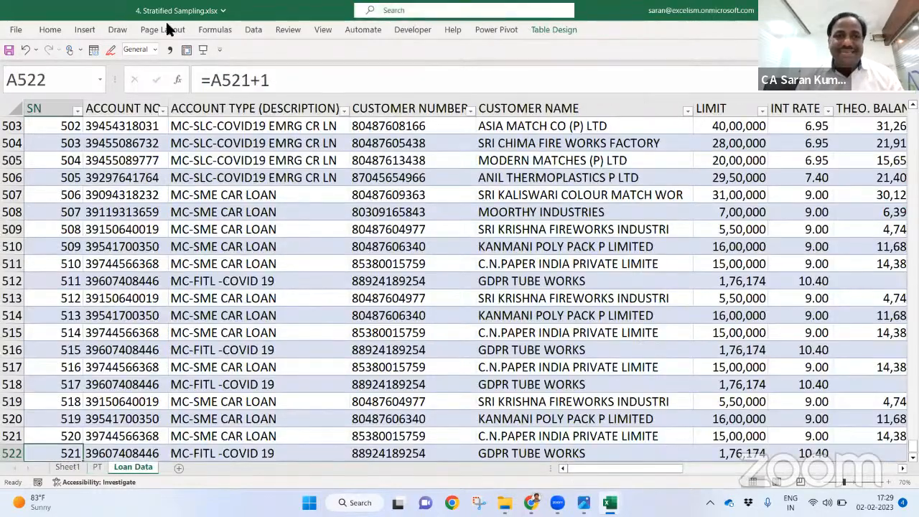
Step: Insert a PivotTable from the tblLoanData table on a new worksheet
click(79, 29)
click(22, 58)
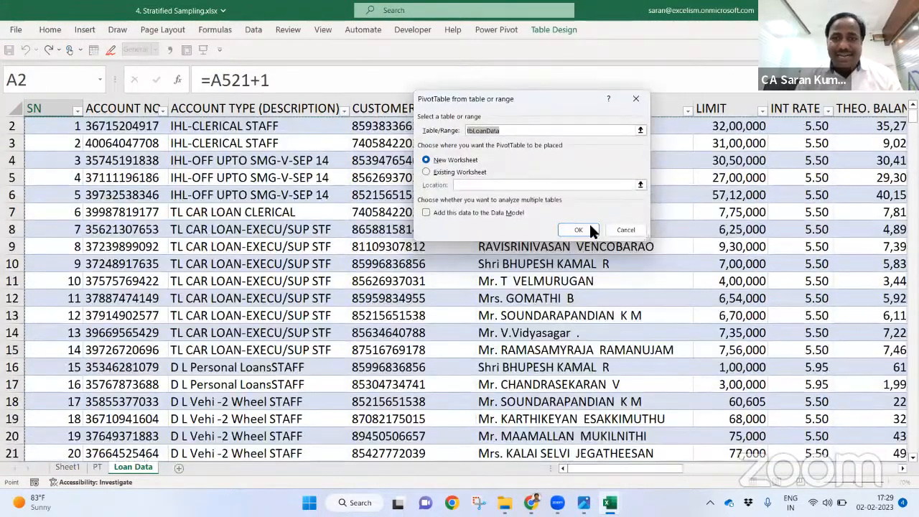
click(590, 230)
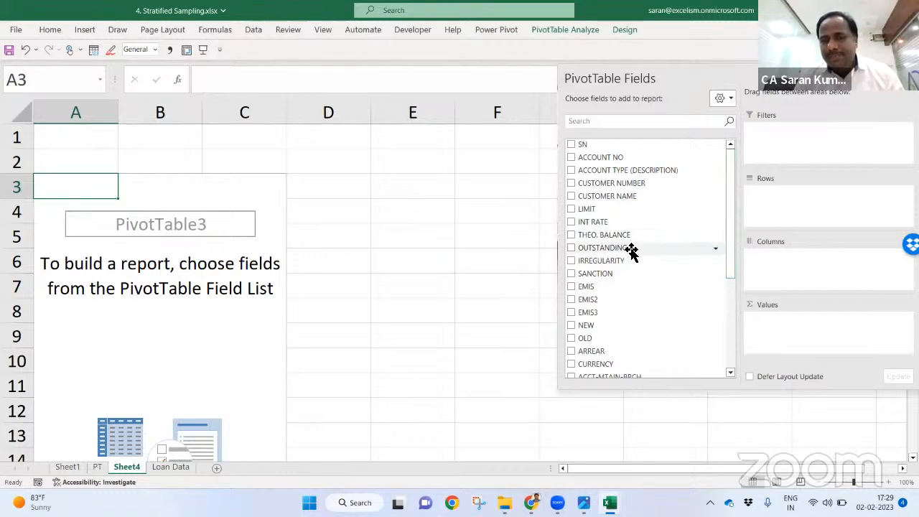
Step: Make OUTSTANDING the row field, sum it twice, count ACCOUNT NO, and close the field list
drag(632, 250, 818, 264)
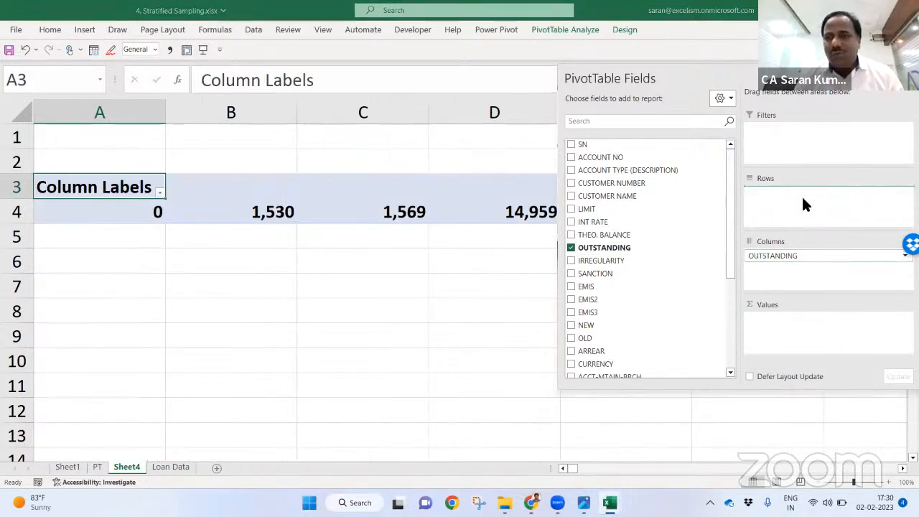
drag(805, 203, 805, 205)
drag(619, 247, 802, 328)
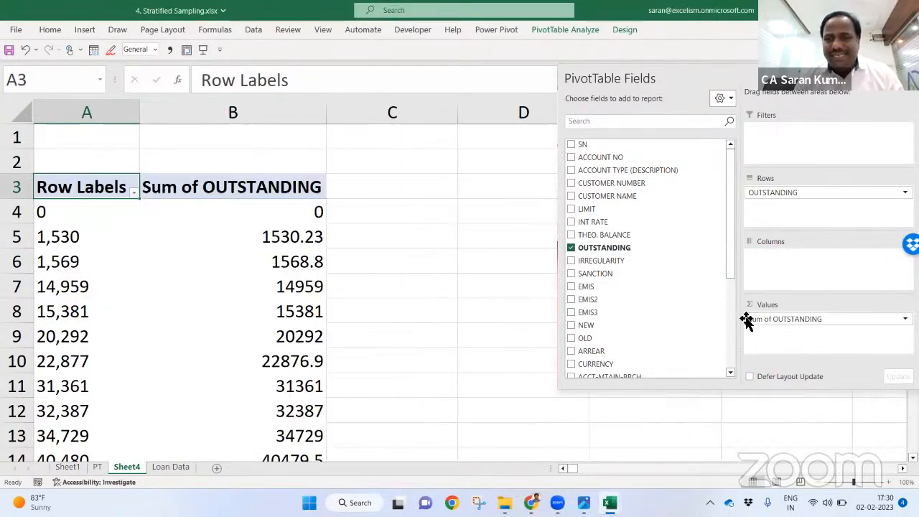
drag(650, 249, 829, 348)
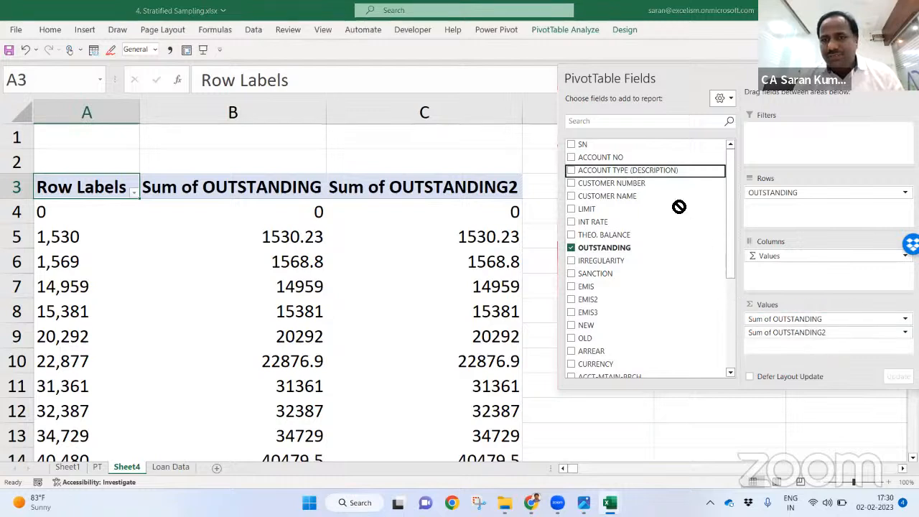
drag(777, 300, 831, 347)
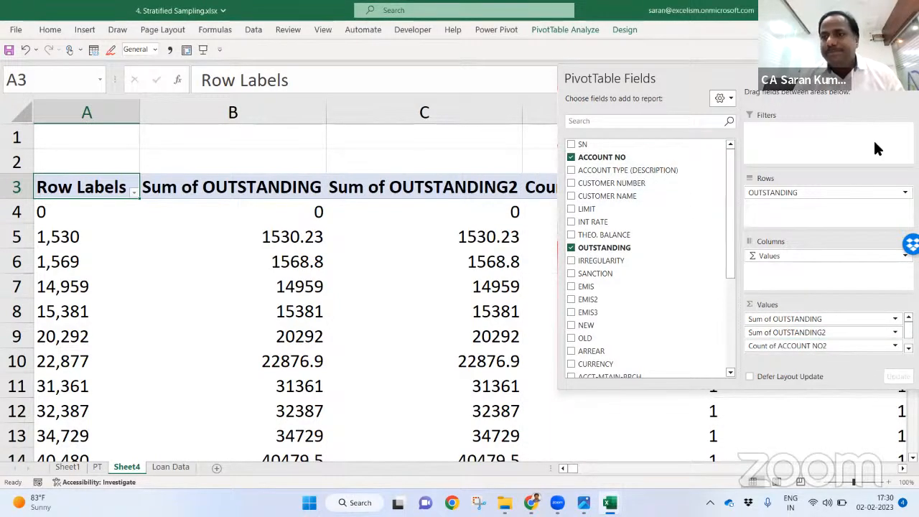
click(909, 78)
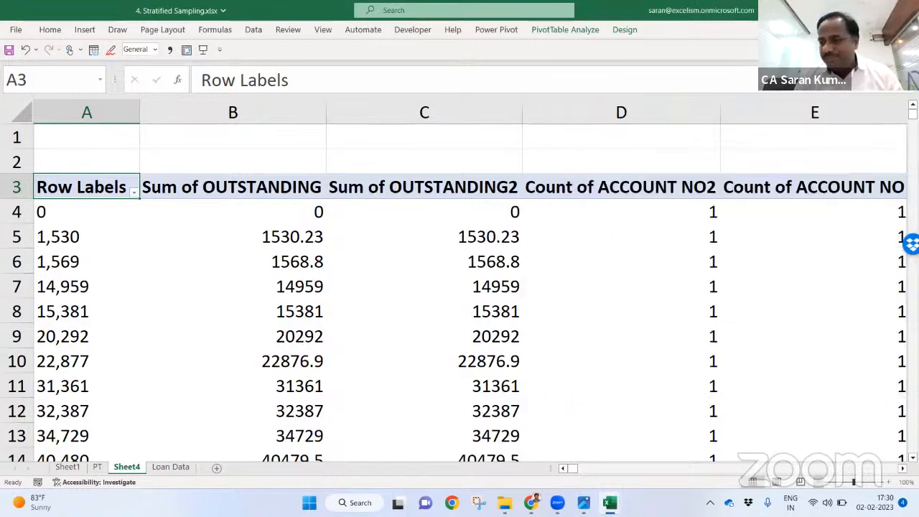
click(815, 482)
click(815, 482)
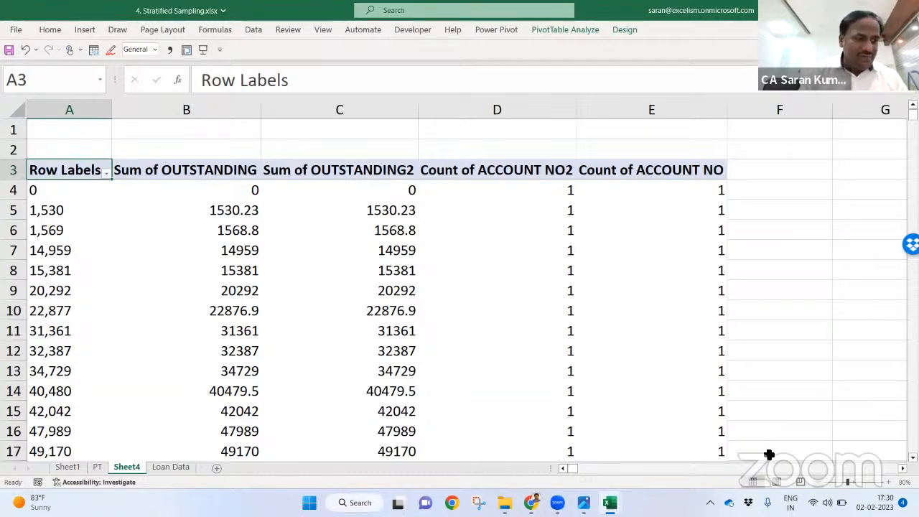
key(super+space)
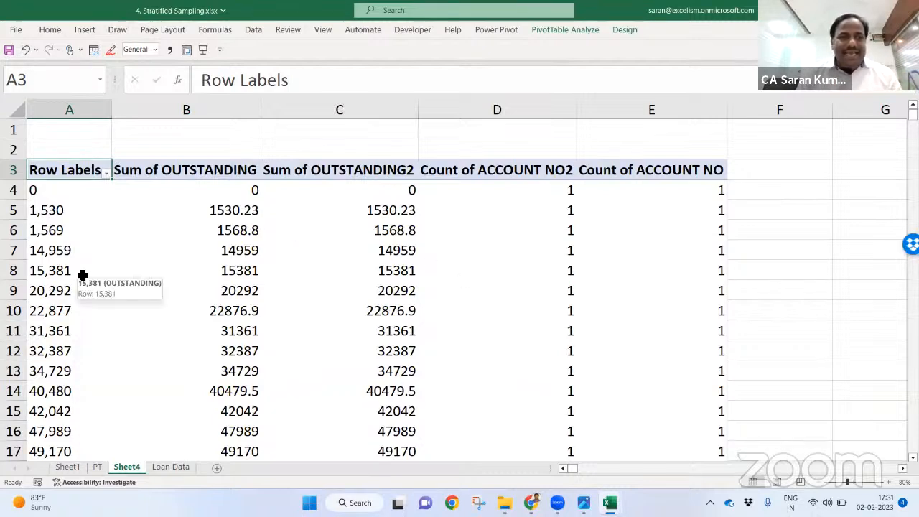
Step: Group the OUTSTANDING row labels into 10000000-wide bands
click(70, 249)
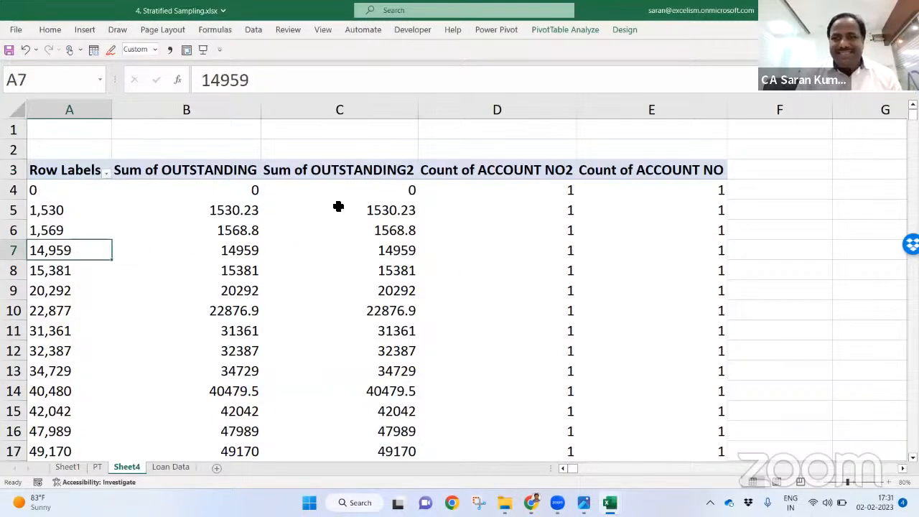
right_click(77, 255)
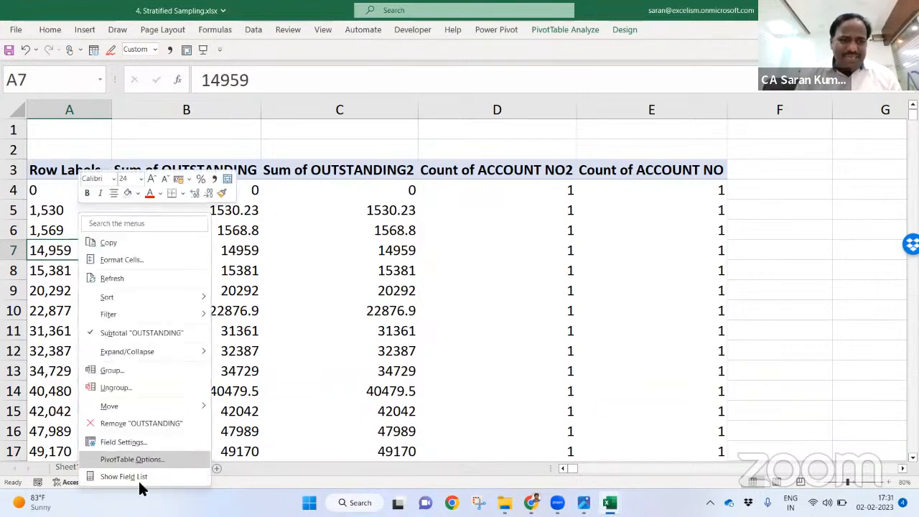
click(122, 475)
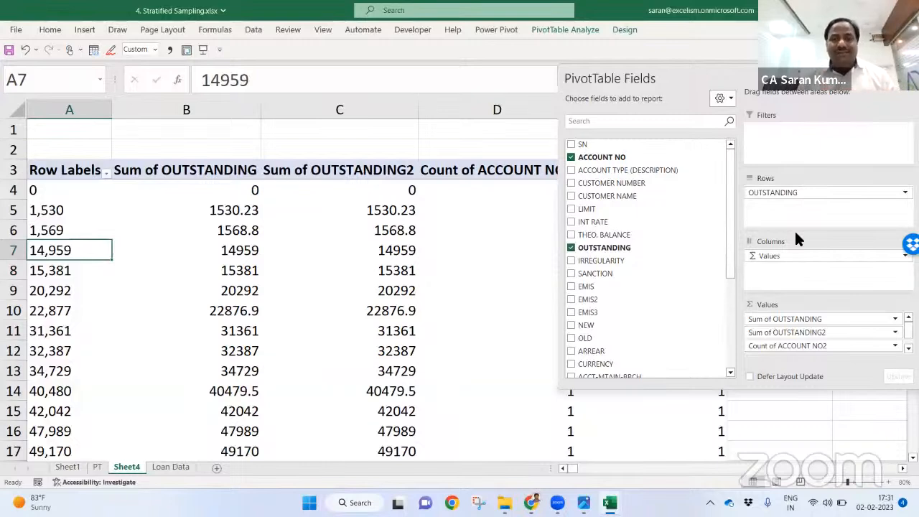
right_click(81, 249)
click(119, 371)
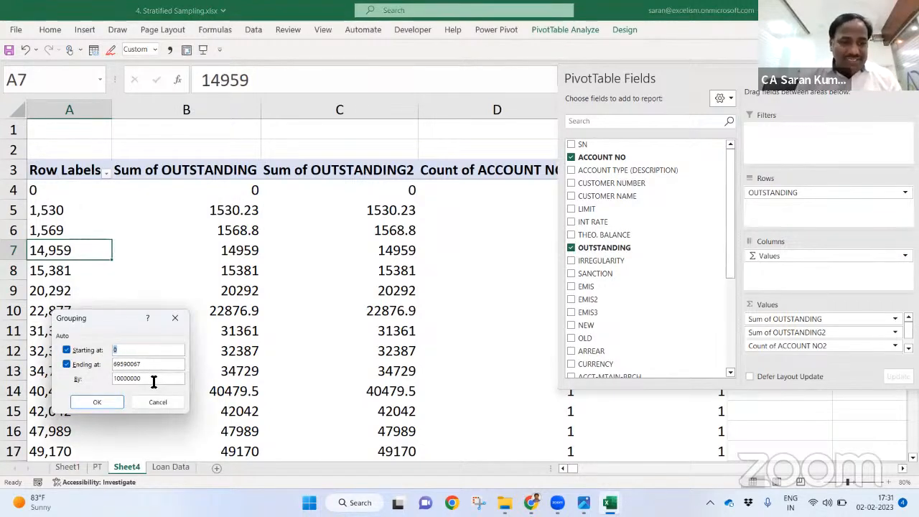
drag(153, 381, 65, 382)
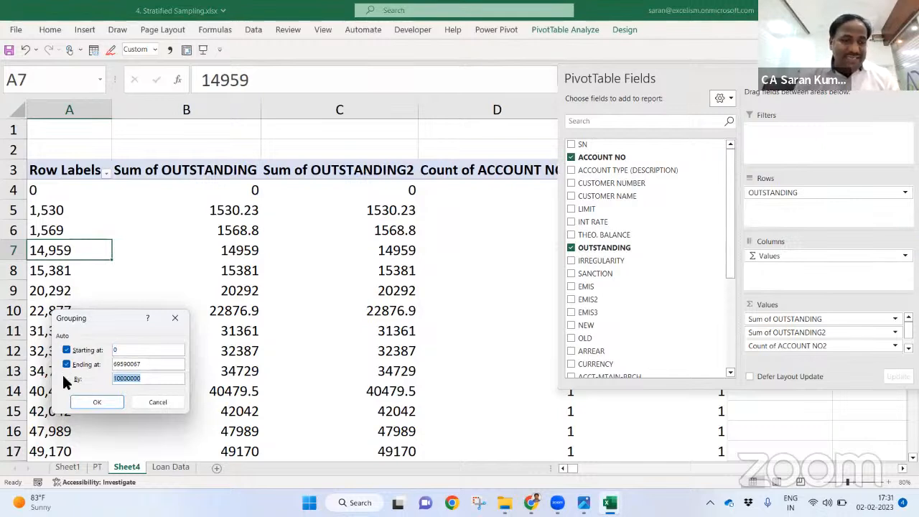
click(96, 403)
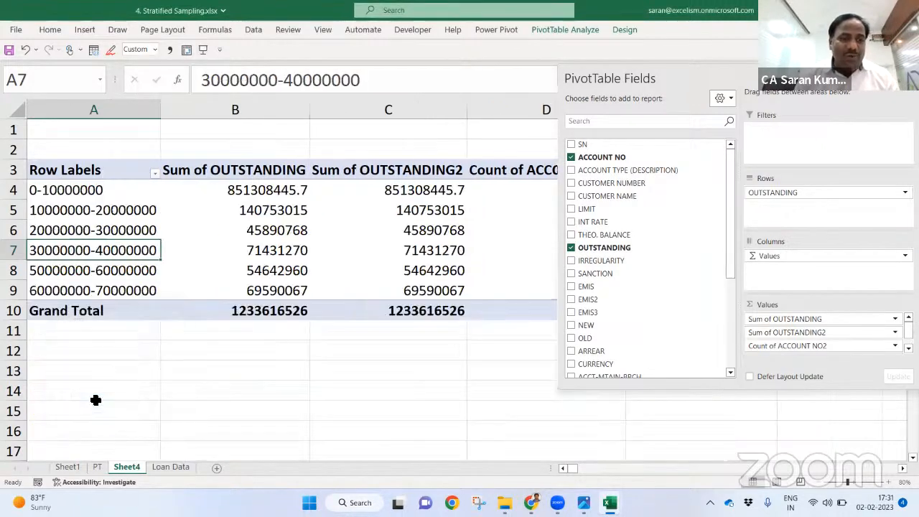
Step: Select the Sum of OUTSTANDING columns B and C
drag(256, 111, 380, 110)
click(402, 259)
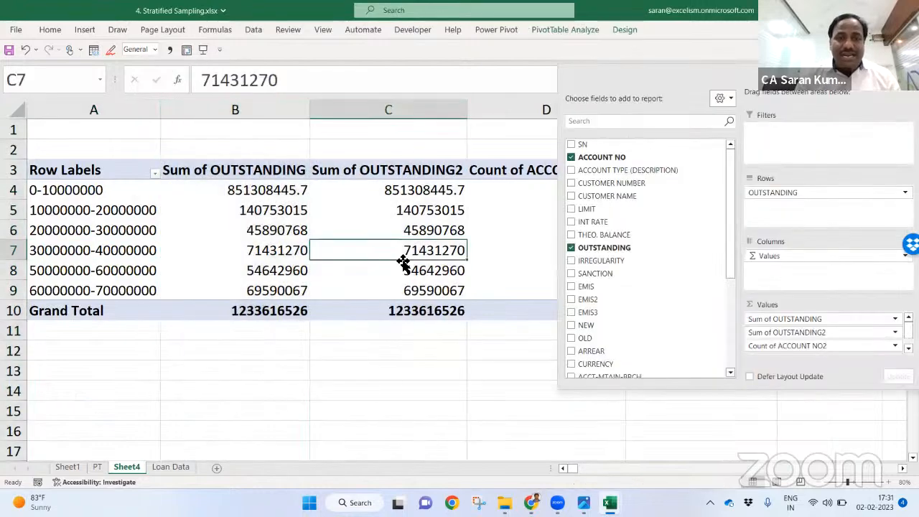
click(254, 111)
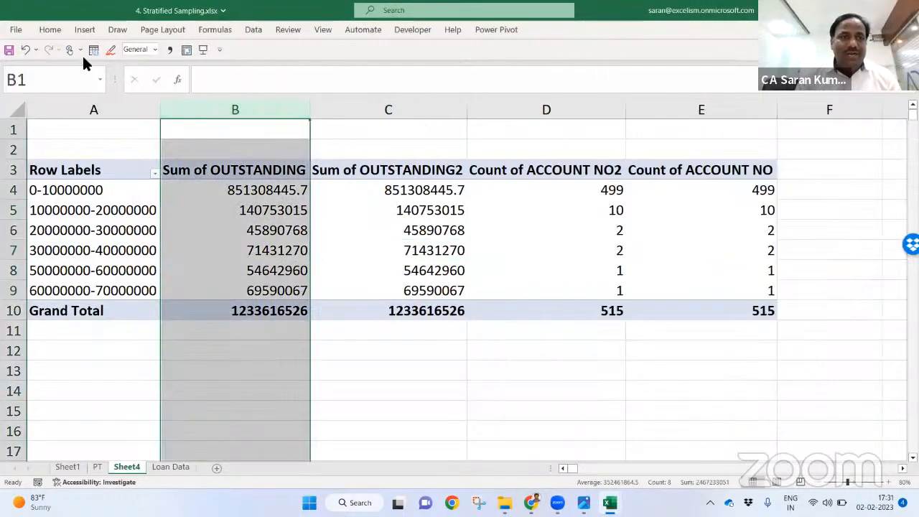
Step: Format column B as comma-separated numbers with no decimals
click(47, 28)
click(438, 72)
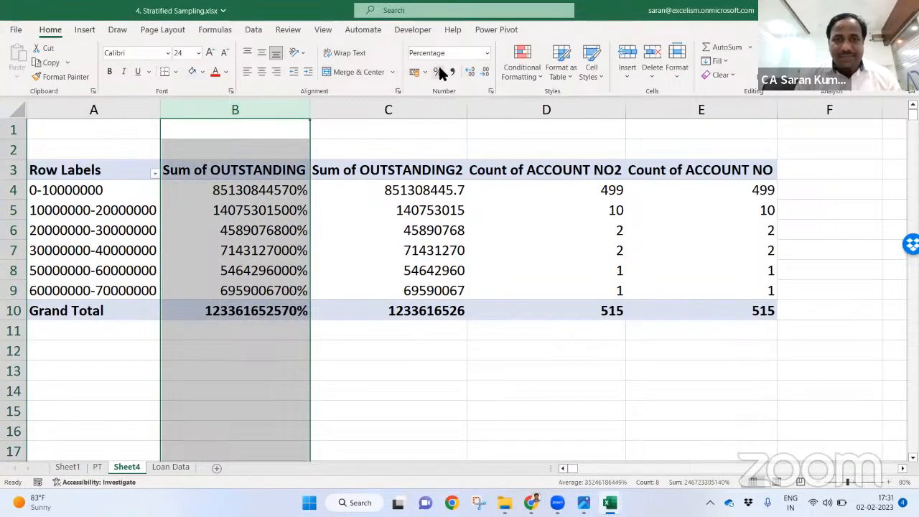
click(451, 72)
click(486, 73)
click(485, 73)
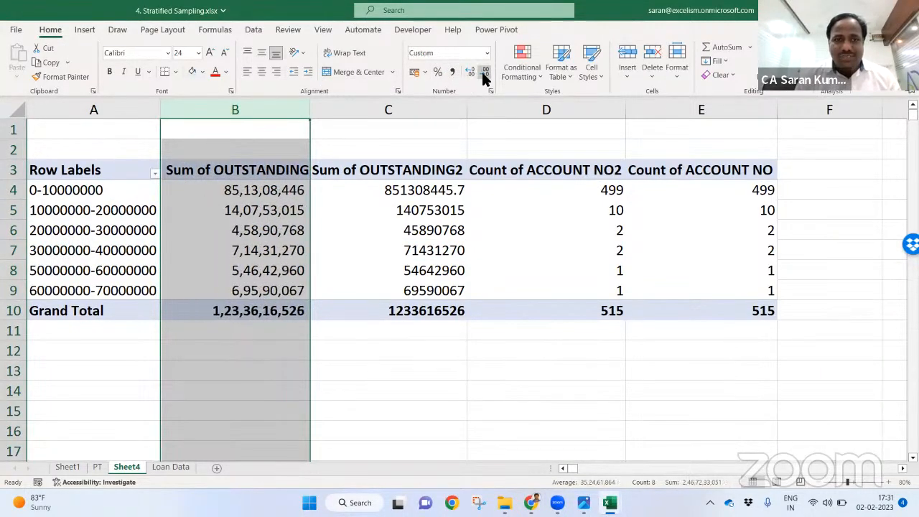
click(406, 105)
Step: Show Sum of OUTSTANDING2 and the second account count as % of Grand Total
click(408, 107)
click(407, 251)
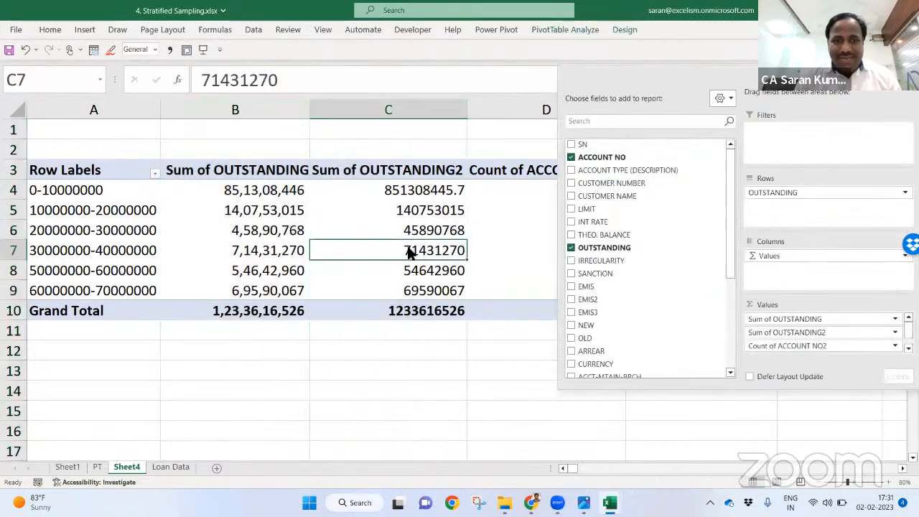
right_click(407, 252)
mouse_move(476, 166)
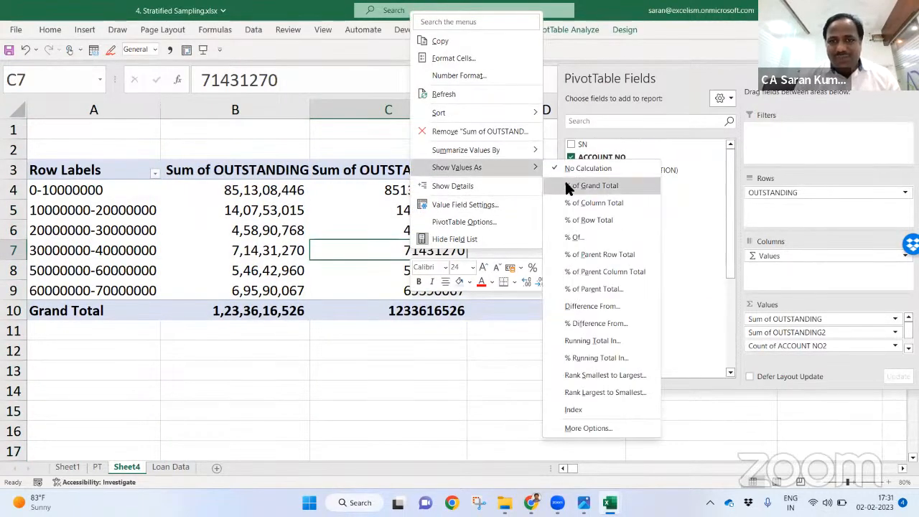
click(569, 188)
click(513, 233)
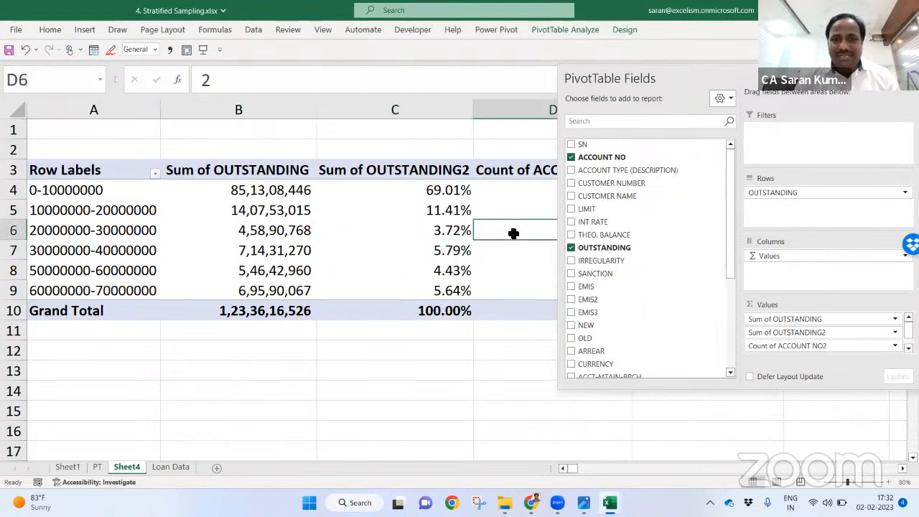
click(906, 77)
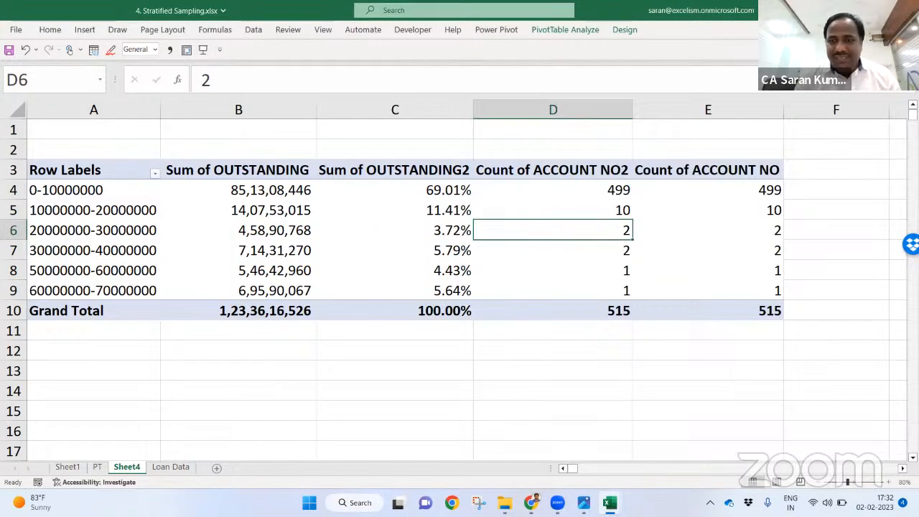
right_click(687, 231)
mouse_move(763, 387)
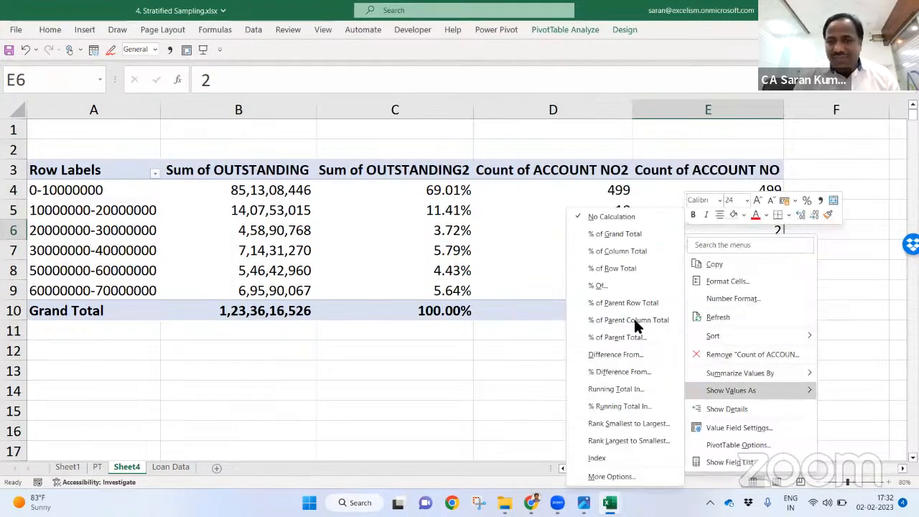
click(626, 235)
Step: Rename the first two value headers to o/S and O/s %
click(271, 169)
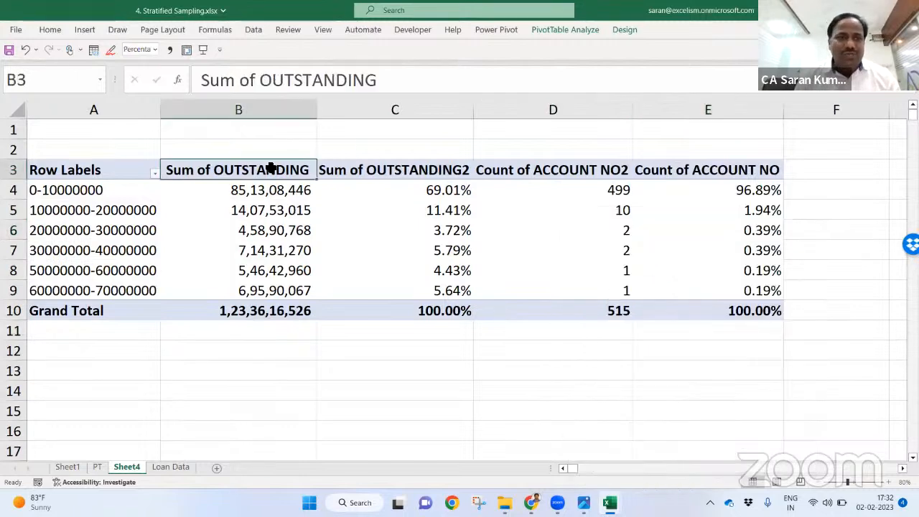
text(o/S)
key(Tab)
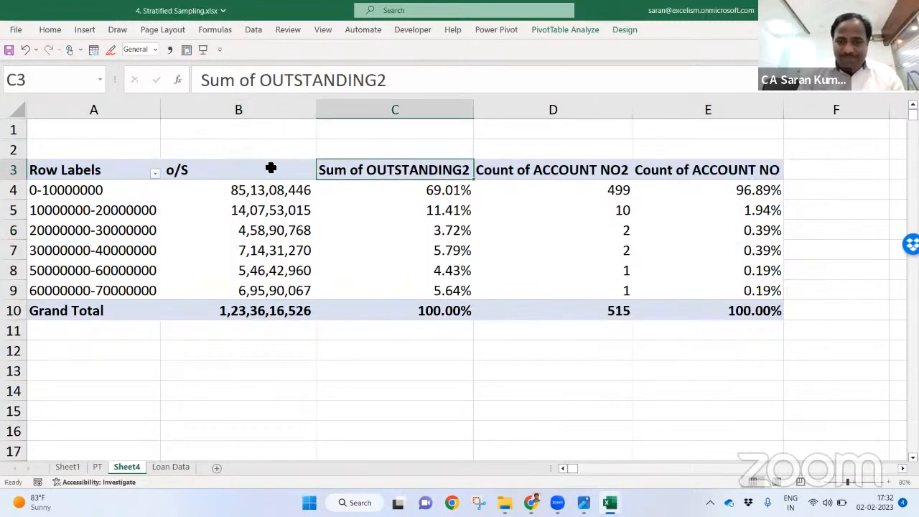
text(o)
key(BackSpace)
key(Return)
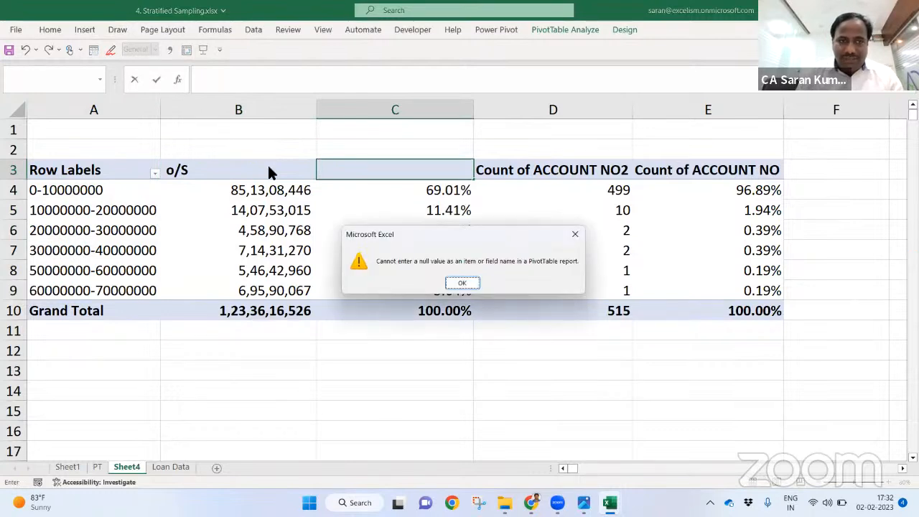
key(Return)
click(271, 168)
text(OUTSTANDING2)
key(Tab)
text(O/s)
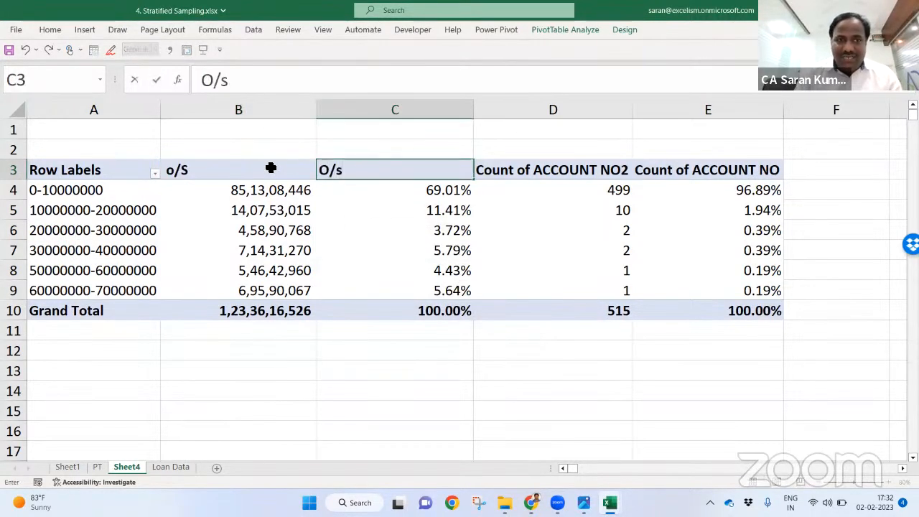
text( %)
key(Tab)
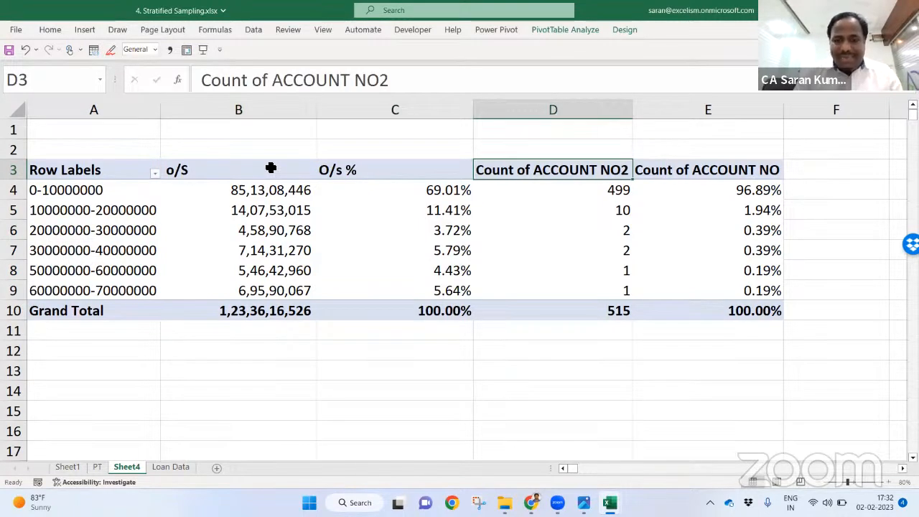
Step: Rename the count headers to No. of Accts and No. of Accts %
text(Acc)
key(BackSpace)
key(BackSpace)
text(No. of Ac)
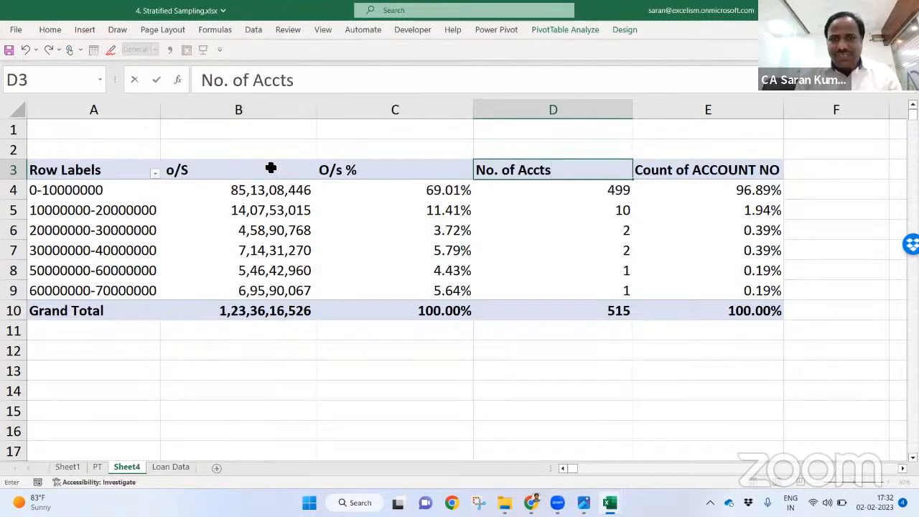
key(Tab)
text(No. of Accts %)
key(Return)
Step: Select the whole pivot table and AutoFit its column widths
key(ctrl+a)
key(alt+o)
key(c)
key(a)
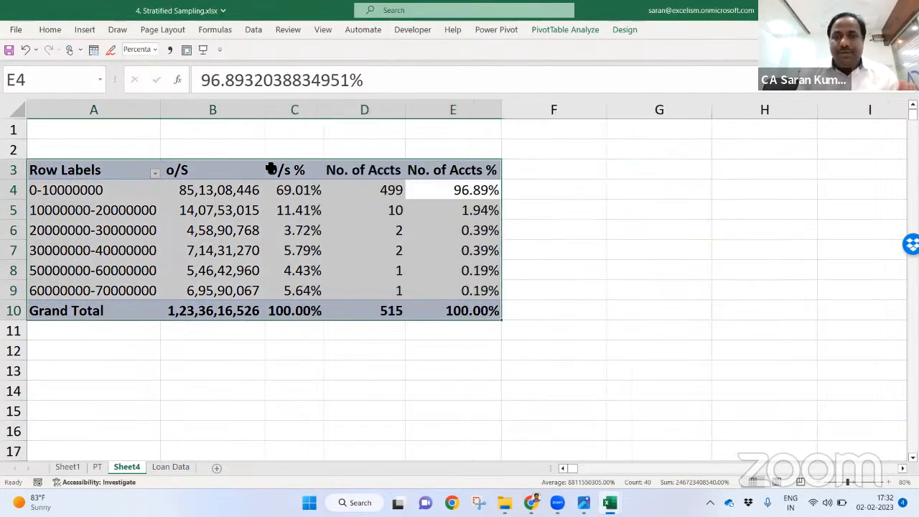
key(Right)
key(Right)
key(Right)
key(Left)
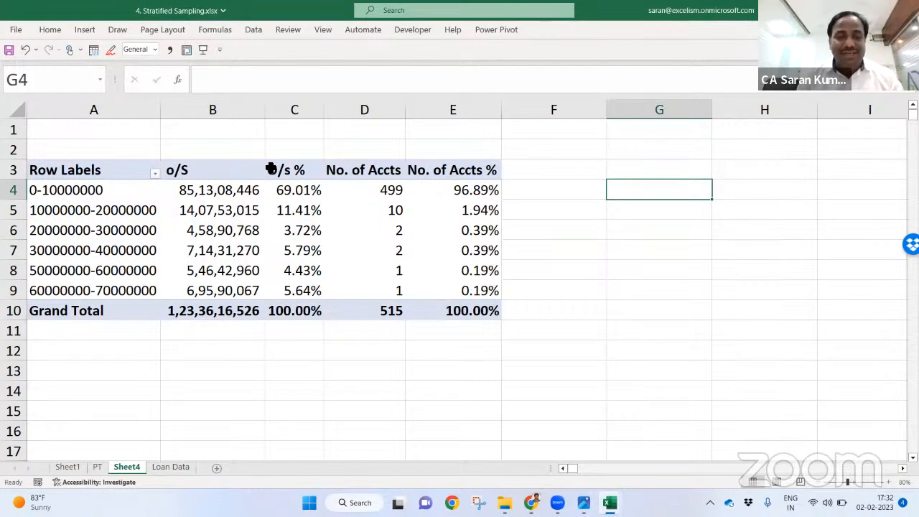
click(381, 192)
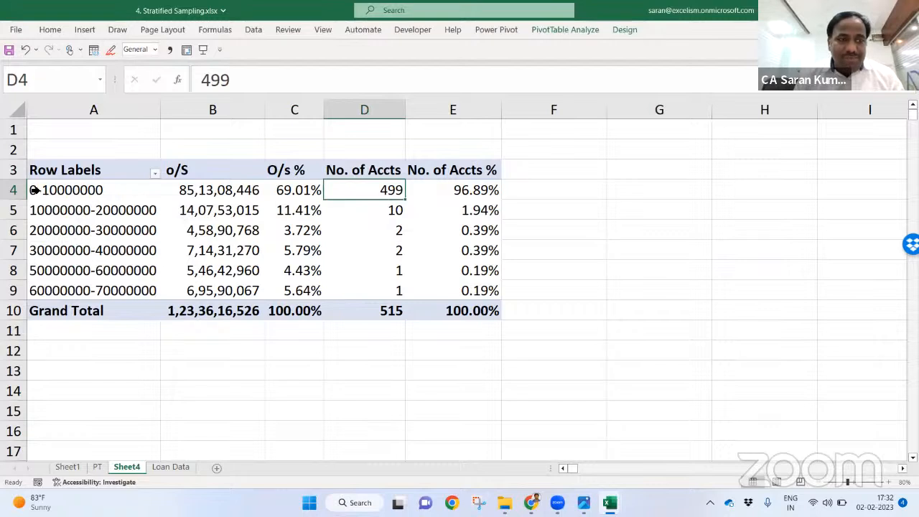
click(536, 195)
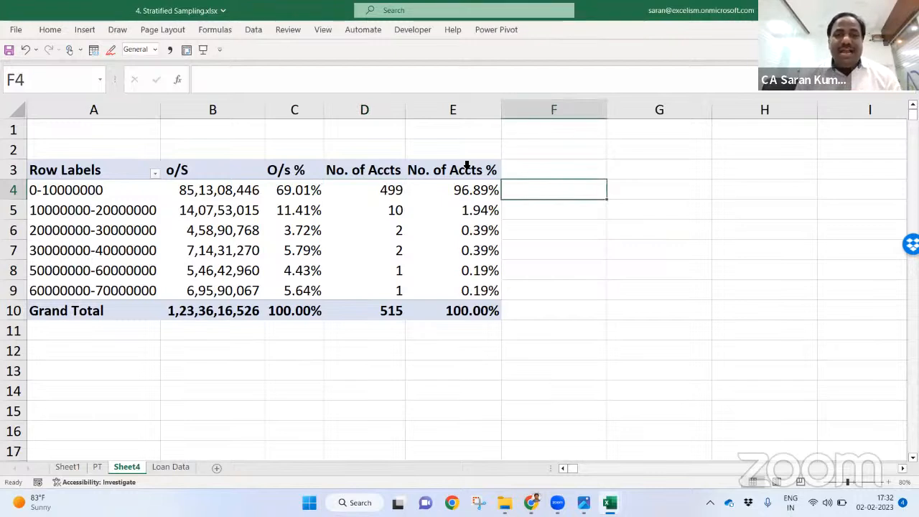
drag(97, 195, 480, 181)
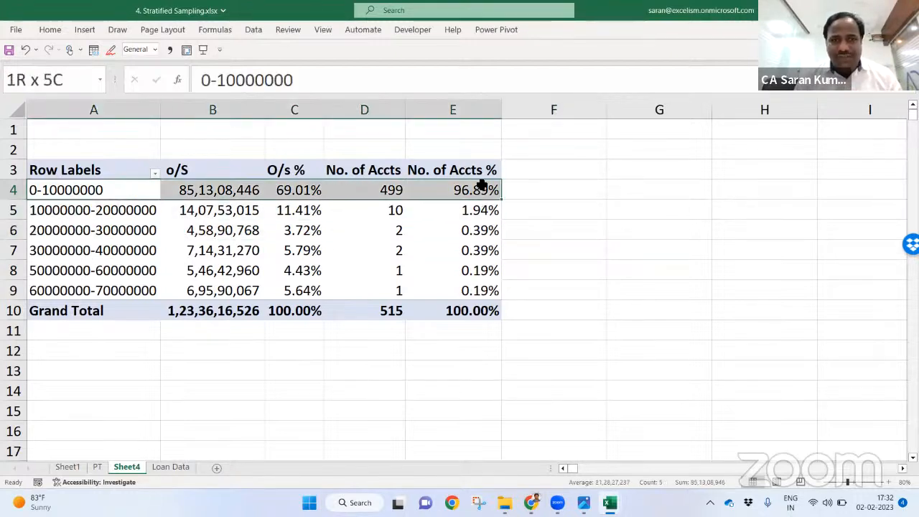
click(303, 187)
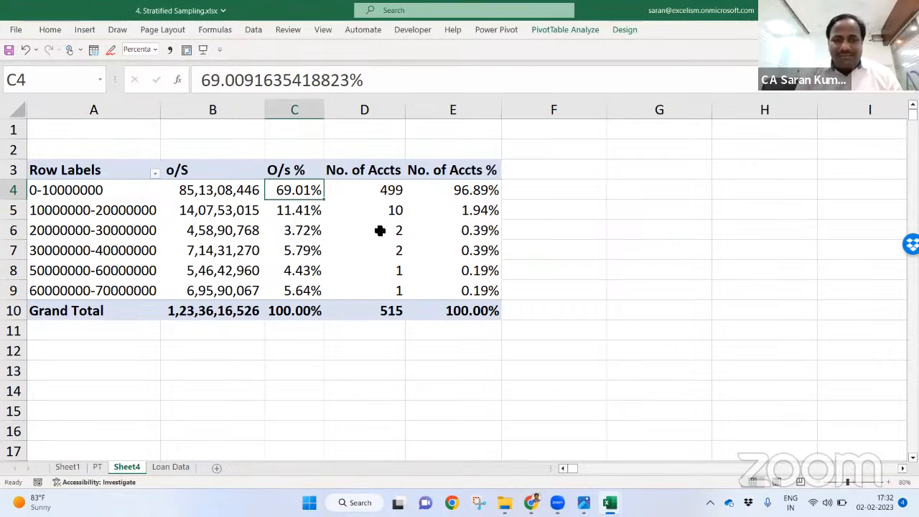
click(381, 206)
drag(382, 206, 365, 291)
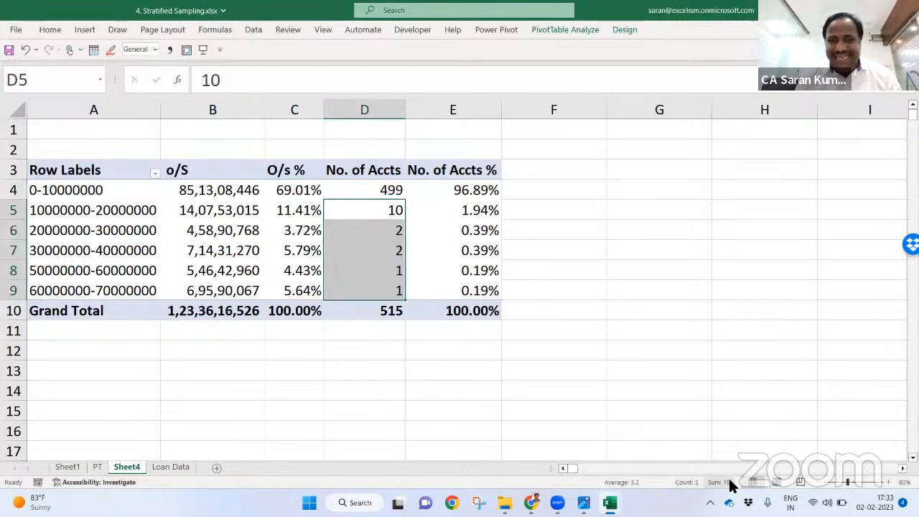
mouse_move(292, 213)
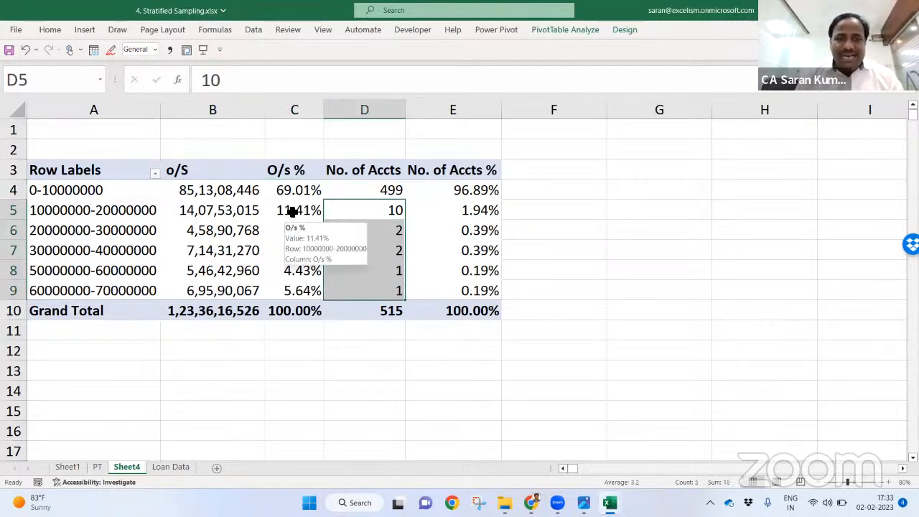
drag(292, 210, 294, 289)
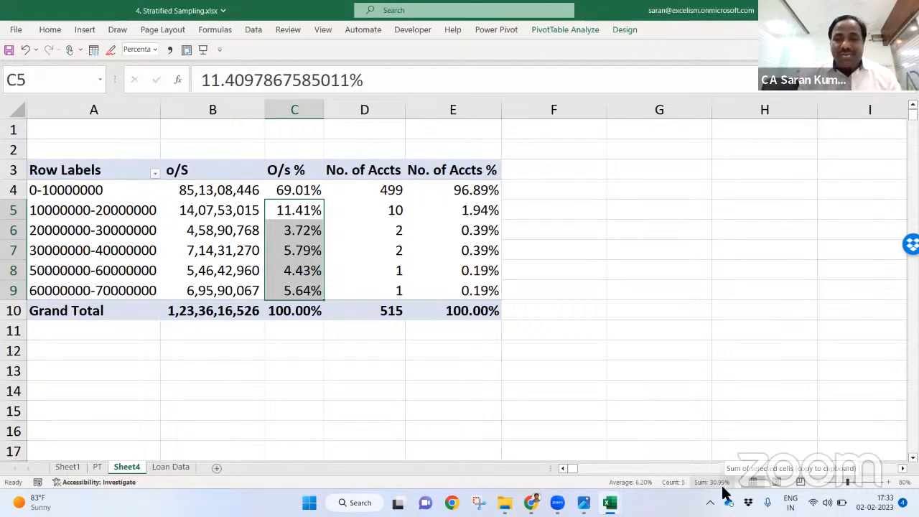
click(474, 435)
drag(380, 206, 377, 293)
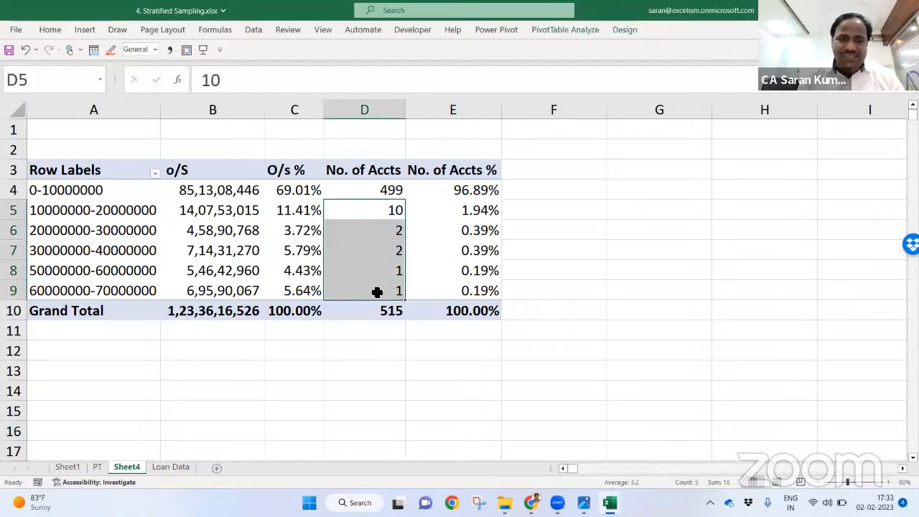
click(298, 215)
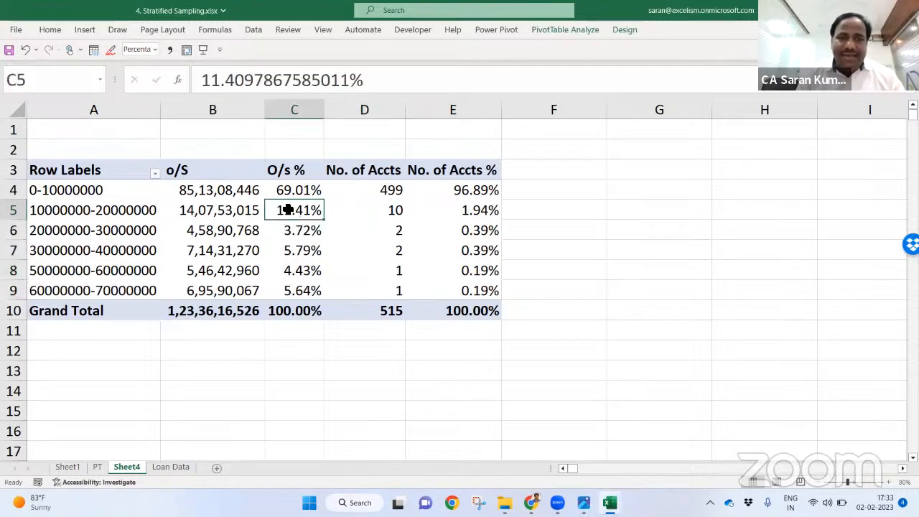
drag(287, 209, 284, 288)
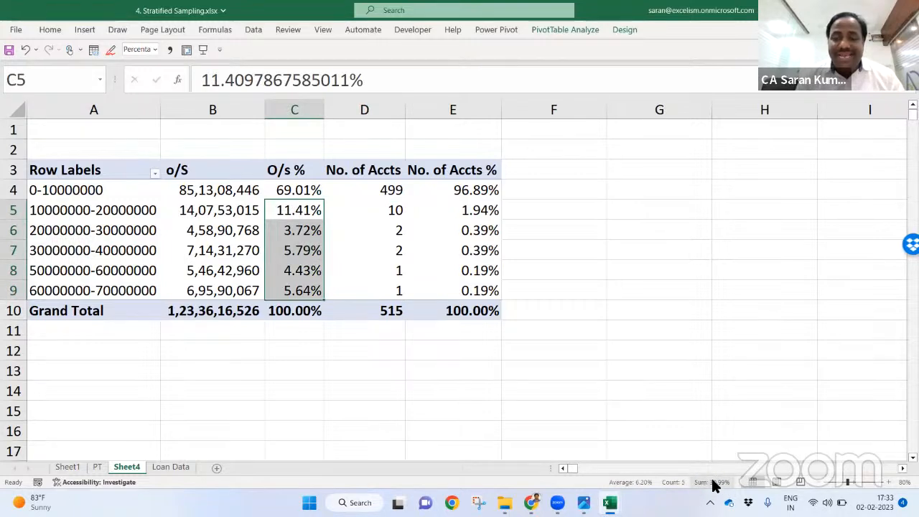
click(486, 153)
click(564, 186)
click(556, 171)
text(Sample)
key(Return)
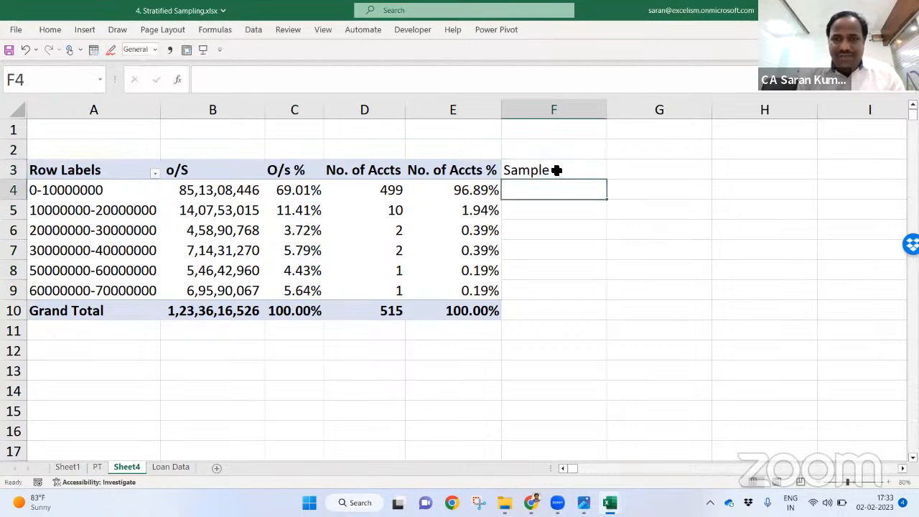
click(556, 170)
key(ctrl+b)
key(Down)
key(Down)
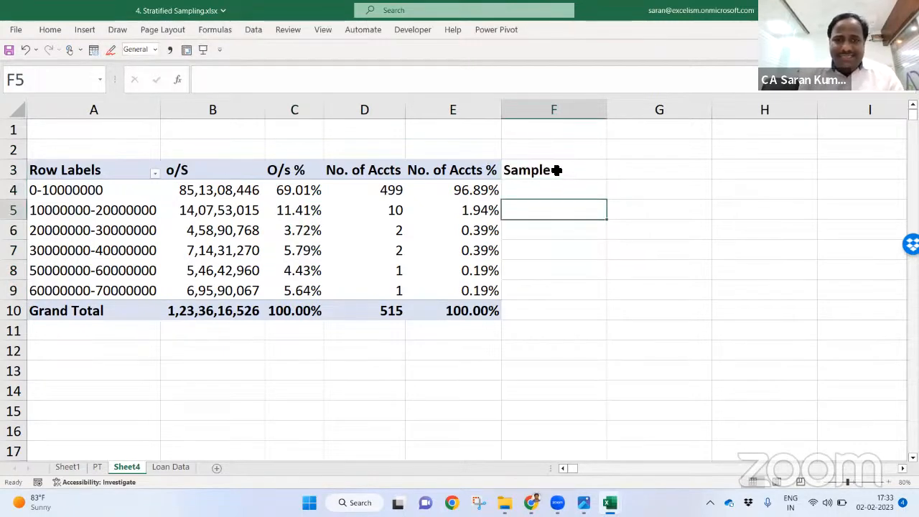
key(shift+Down)
key(shift+Down)
key(shift+Down)
key(shift+Down)
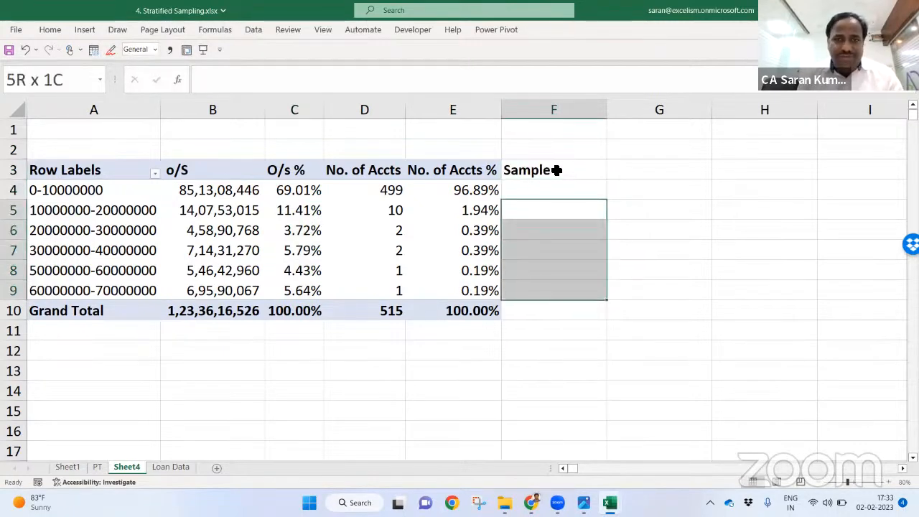
click(557, 170)
key(Delete)
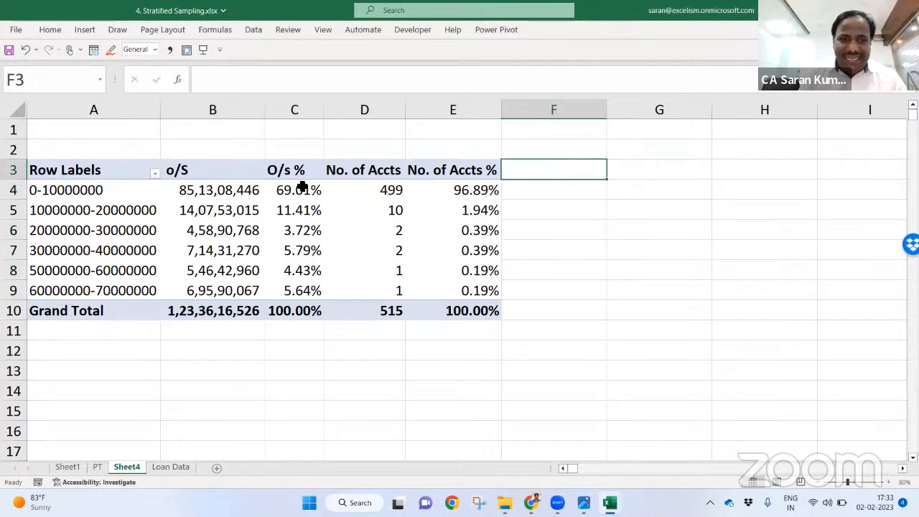
click(302, 186)
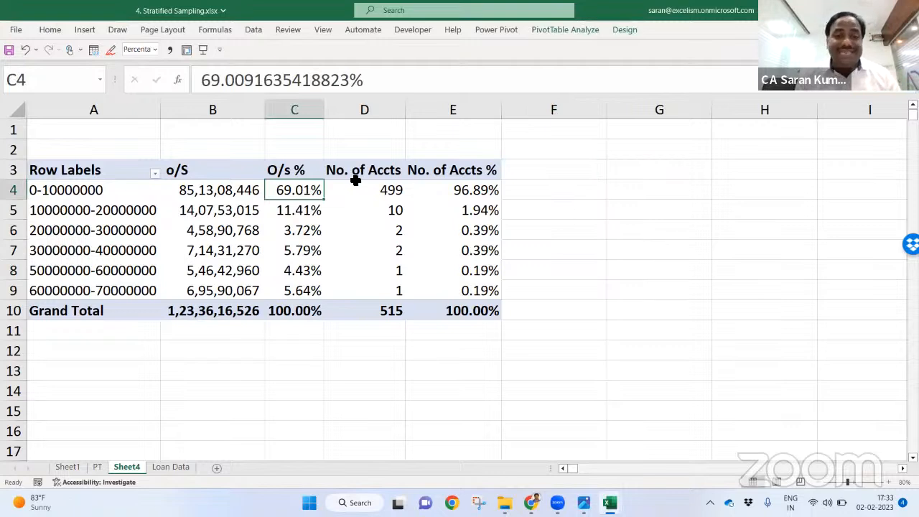
click(107, 194)
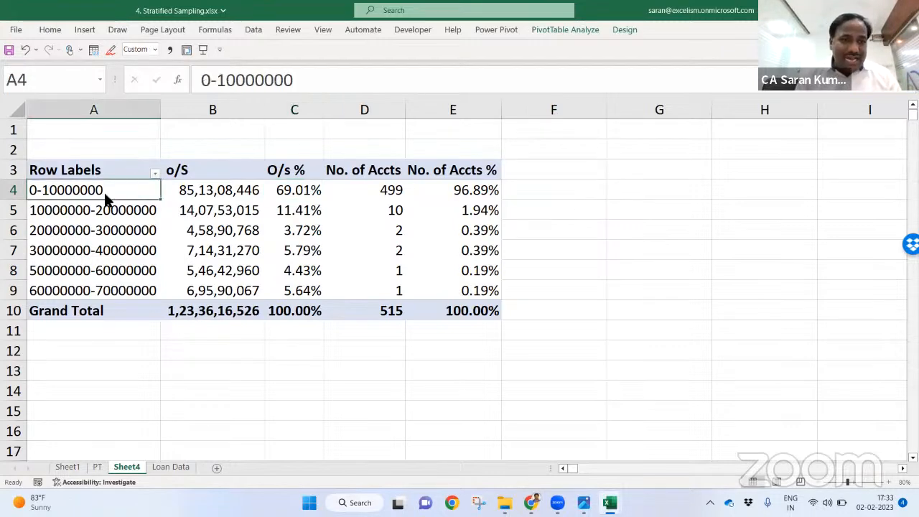
right_click(107, 195)
click(168, 353)
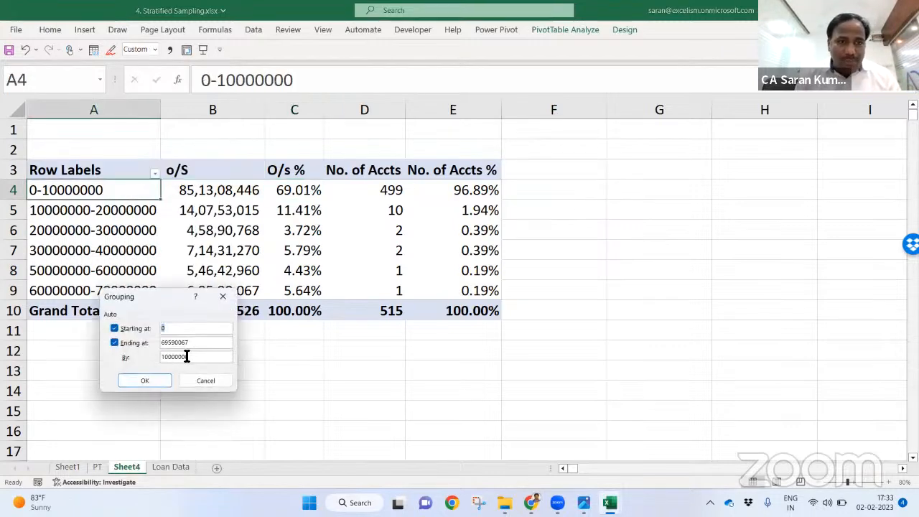
drag(192, 356, 56, 356)
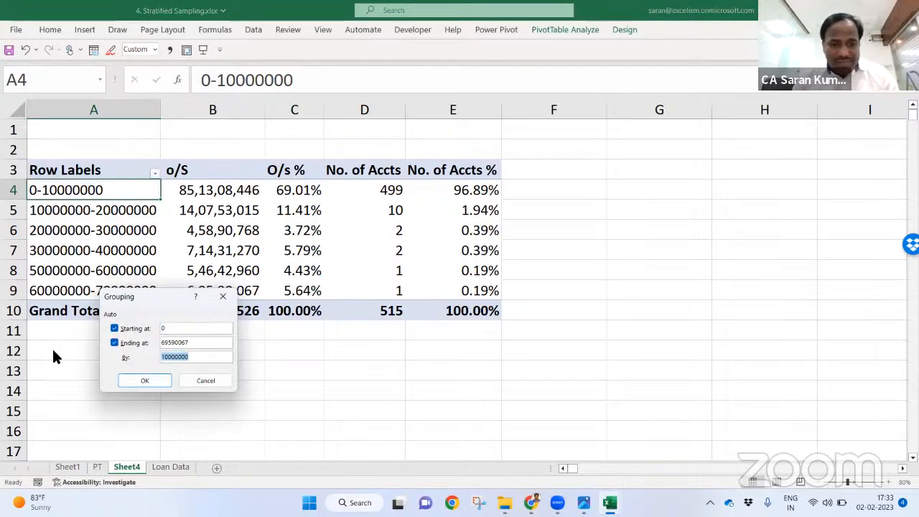
text(25)
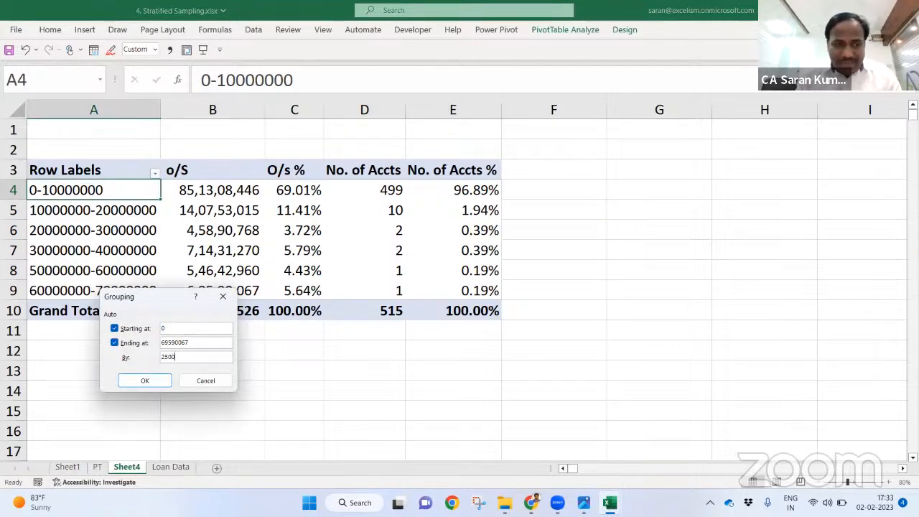
key(Return)
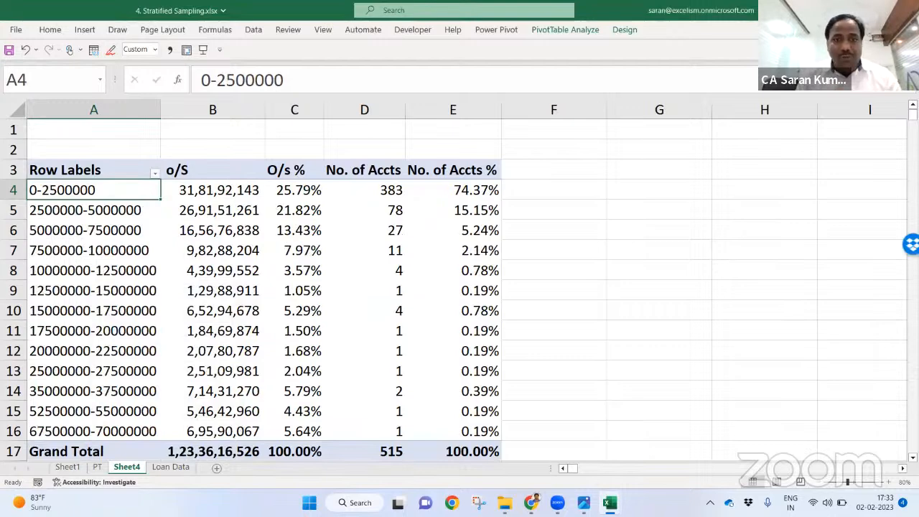
drag(370, 269, 372, 425)
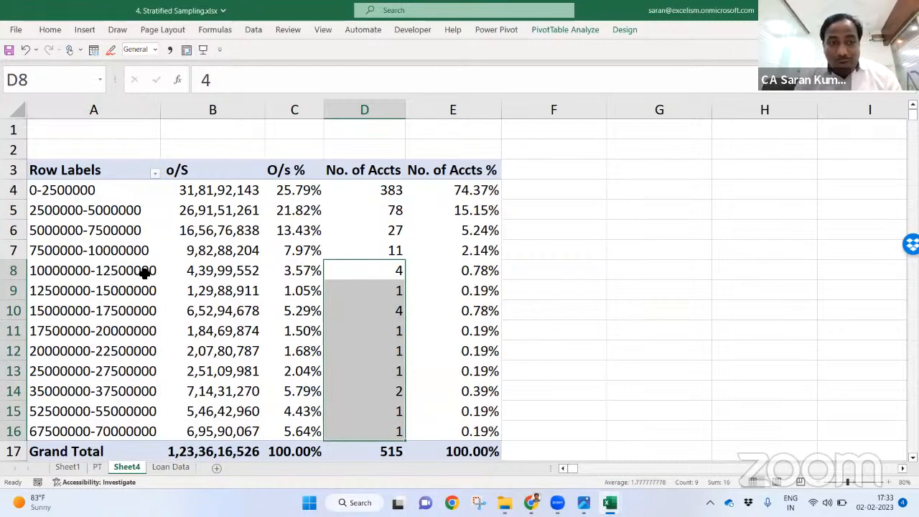
click(384, 248)
mouse_move(385, 249)
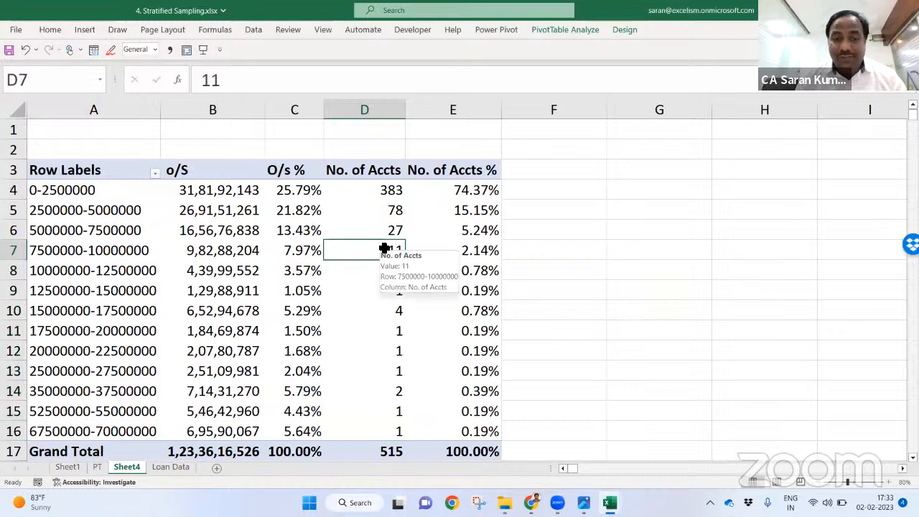
Step: Add a Sample heading in F3, leaving F4 empty
click(564, 173)
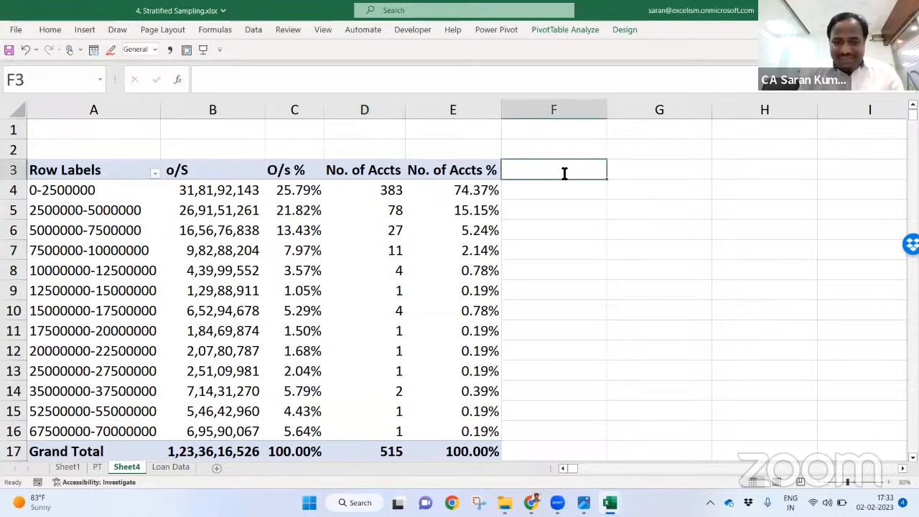
text(Sample)
key(Return)
click(565, 173)
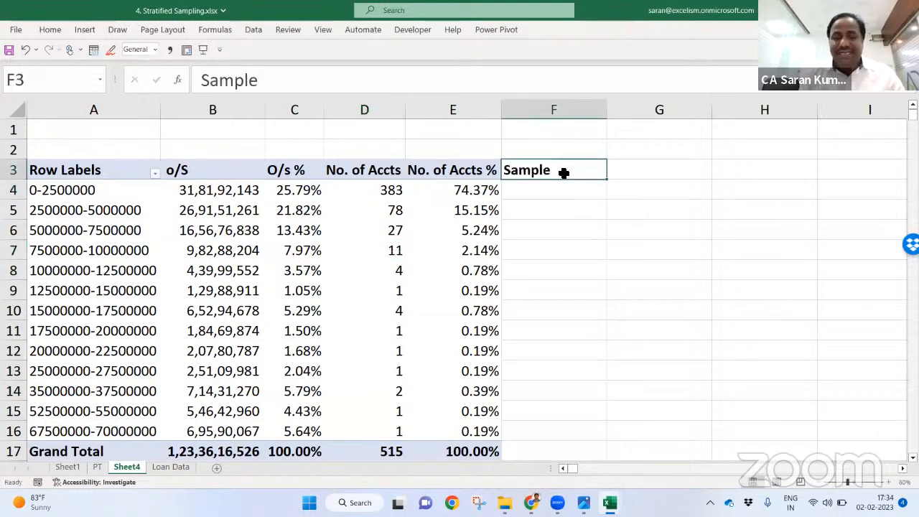
key(Return)
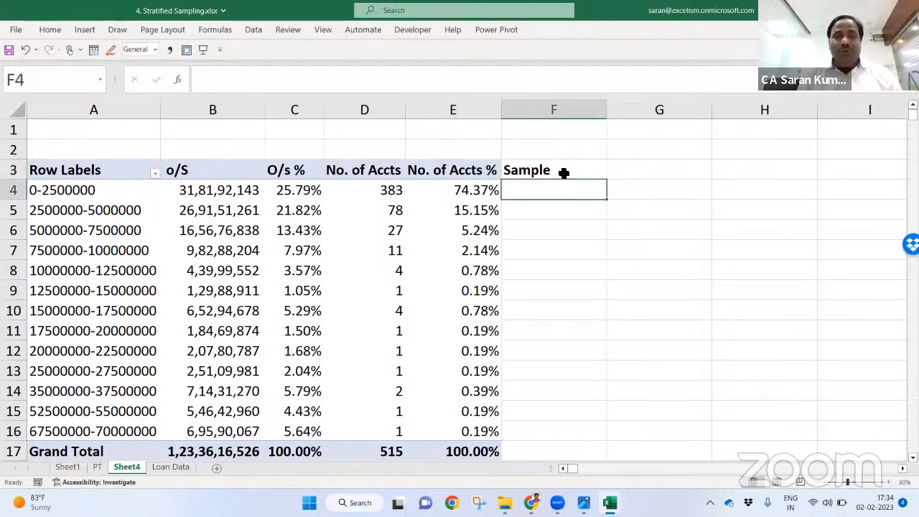
key(Left)
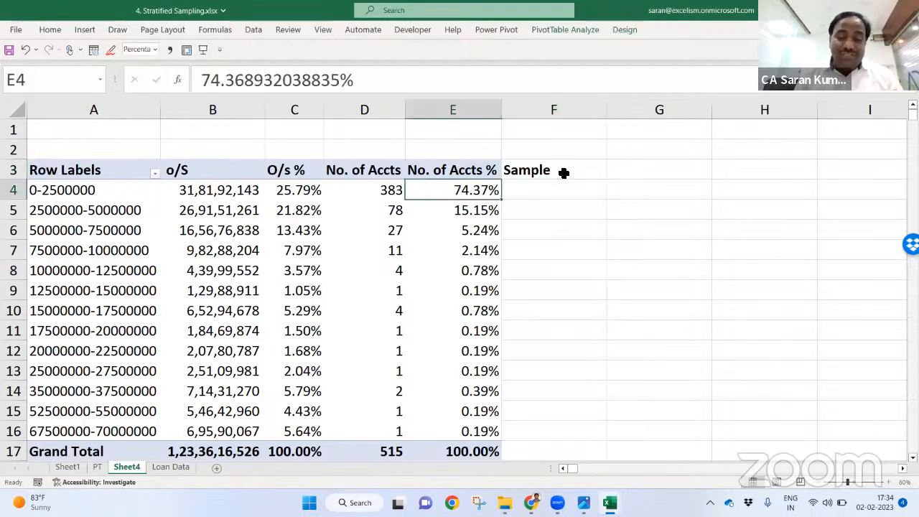
key(Right)
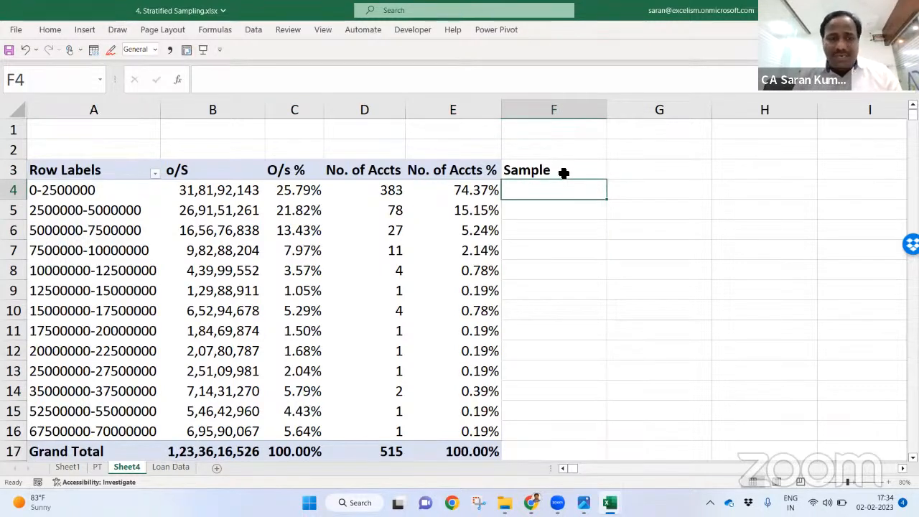
text(3)
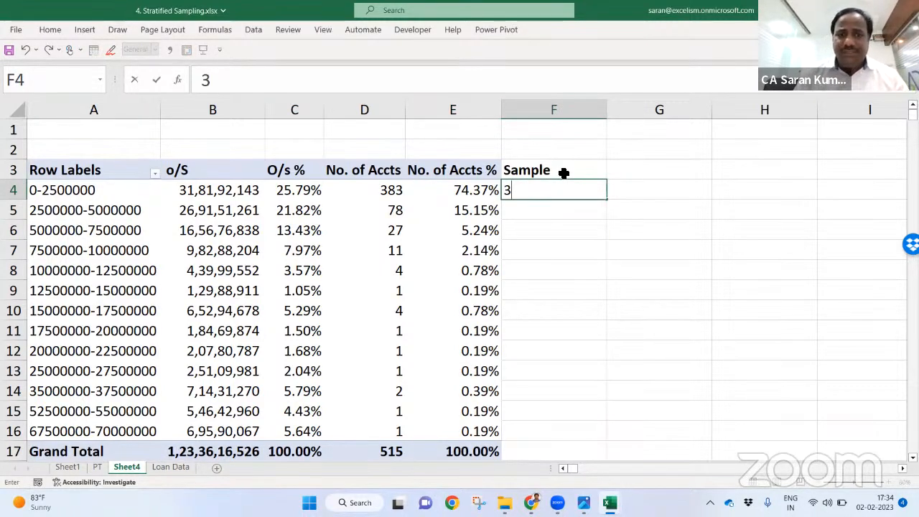
text(0)
key(Return)
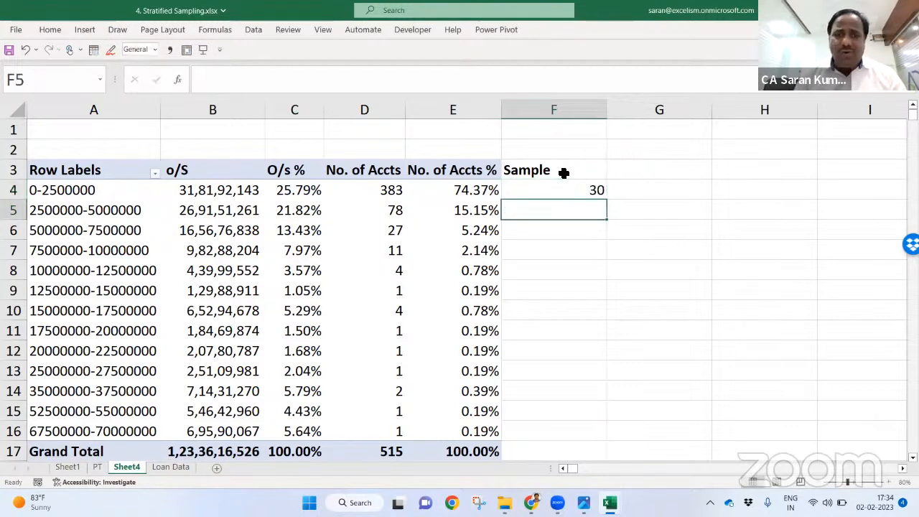
key(Up)
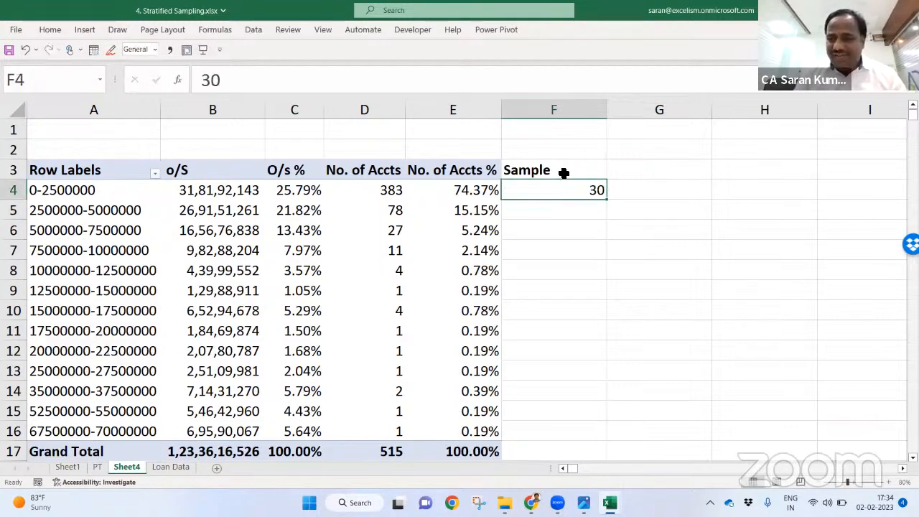
key(Delete)
Step: Insert two blank rows above the pivot table
key(Up)
key(Up)
key(Down)
key(shift+space)
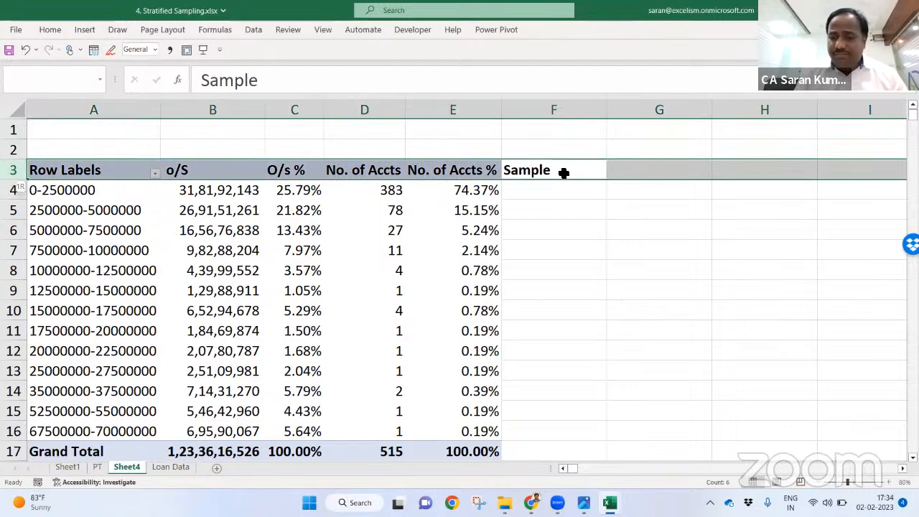
key(ctrl+shift+plus)
key(Up)
key(Up)
key(shift+space)
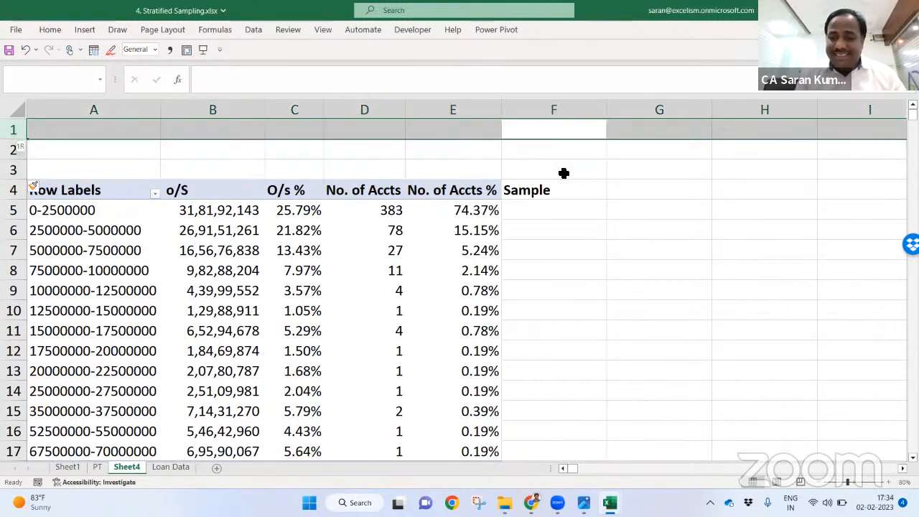
key(ctrl+shift+plus)
key(Up)
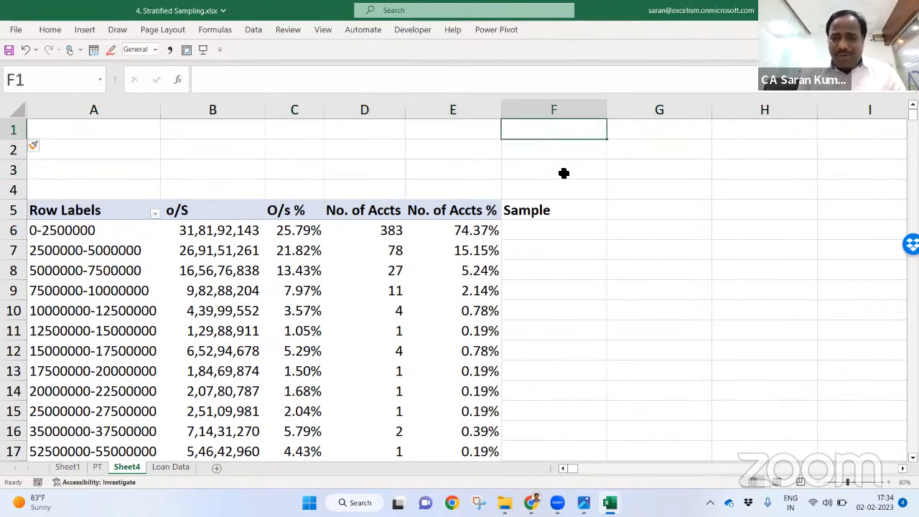
Step: Enter P as the accounts grand total (515) and s as 30 above the table
text(P)
key(Tab)
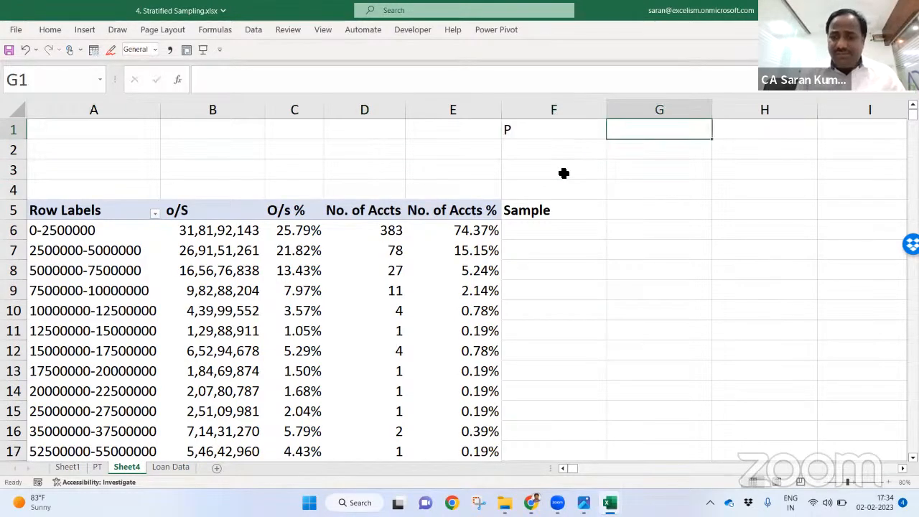
text(=)
key(Left)
key(Left)
key(Left)
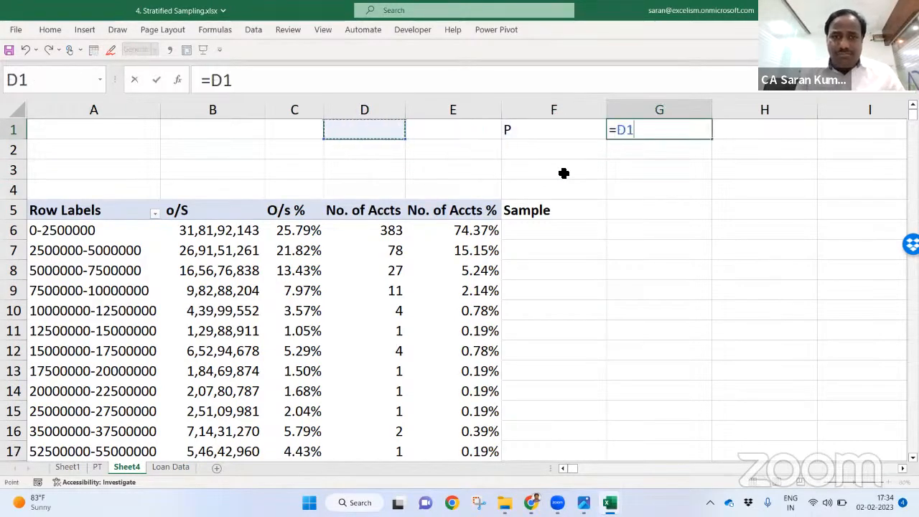
key(ctrl+Down)
key(ctrl+Down)
key(Return)
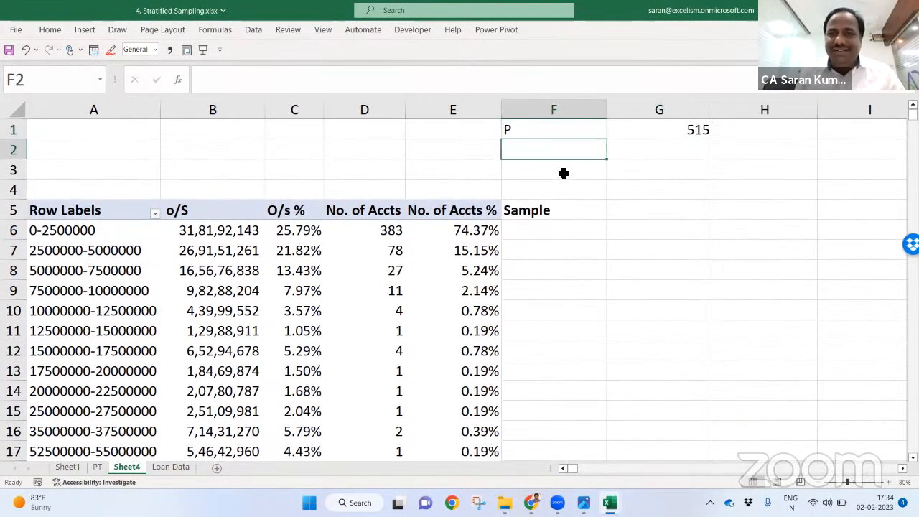
text(s)
key(Tab)
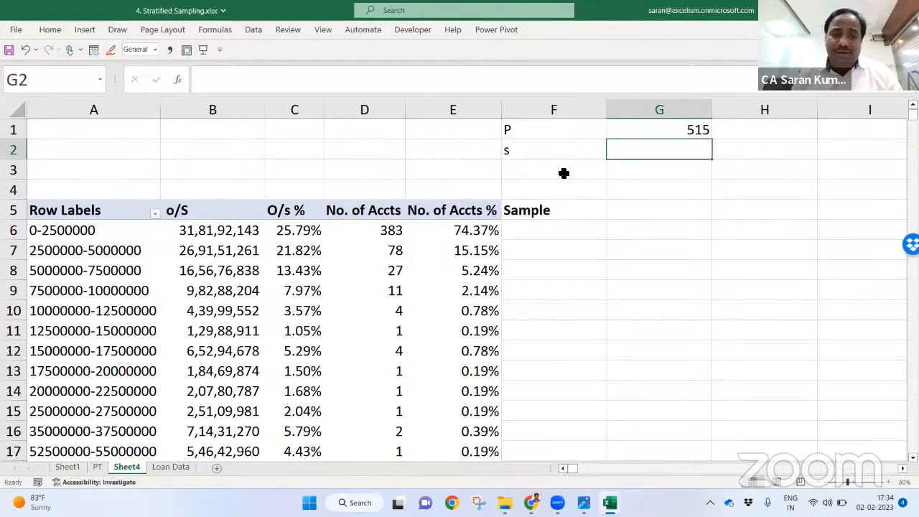
text(30)
key(Return)
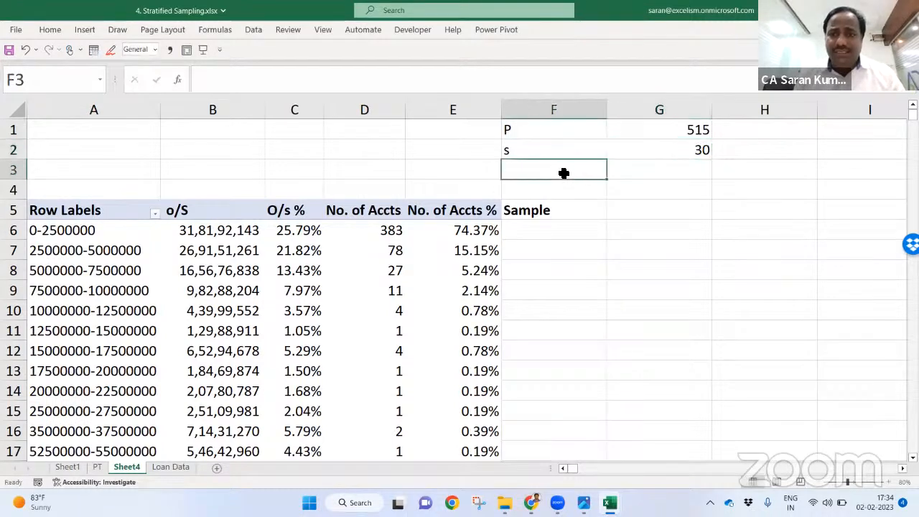
Step: Enter =G2/G1 in G3 to compute the sampling ratio s/P
key(Tab)
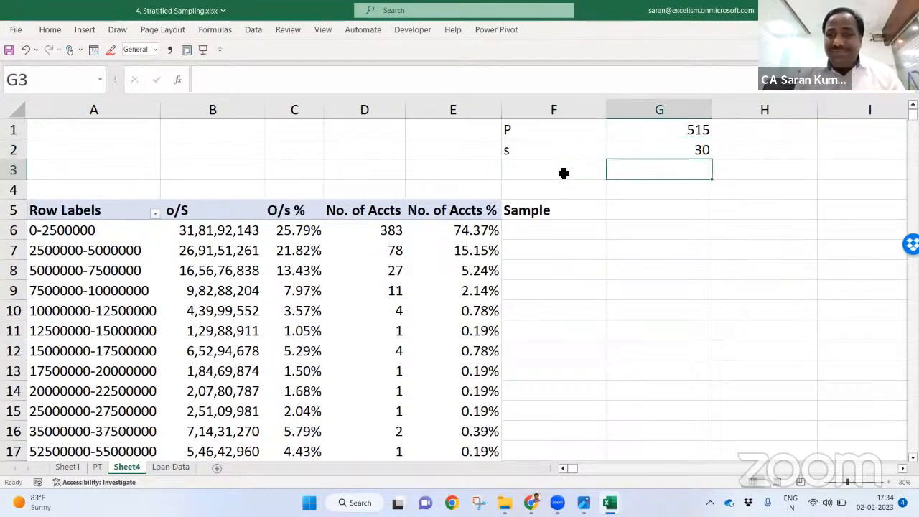
text(=)
key(Up)
key(Up)
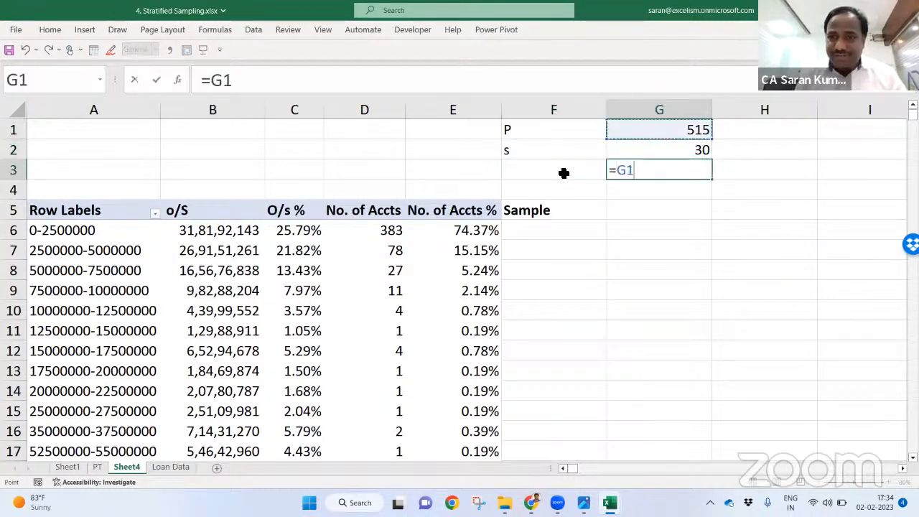
key(Down)
text(/)
key(Up)
key(Up)
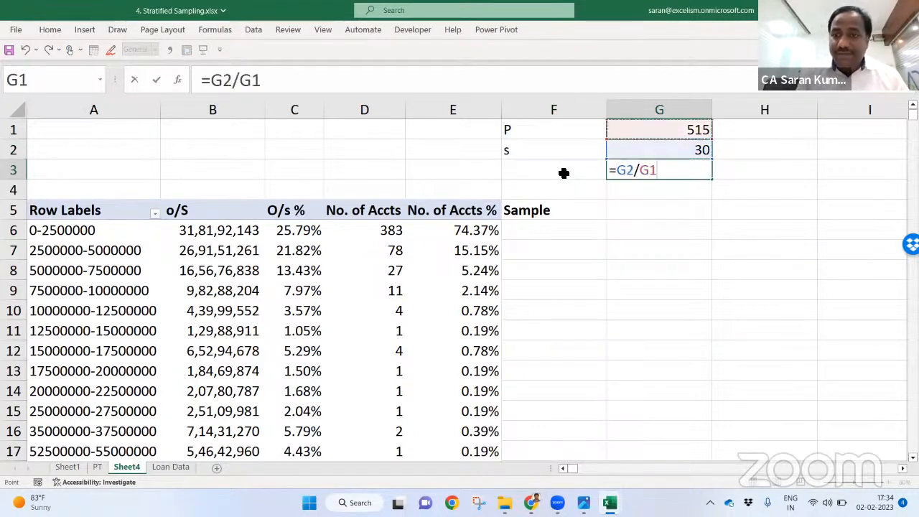
key(ctrl+Return)
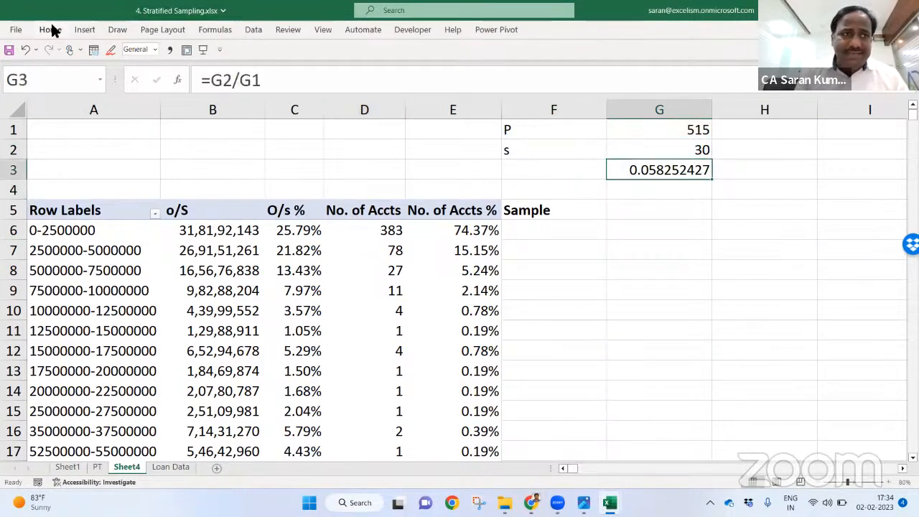
Step: Format G3 as a bold percentage with two decimals, showing 5.83%
click(49, 30)
click(437, 72)
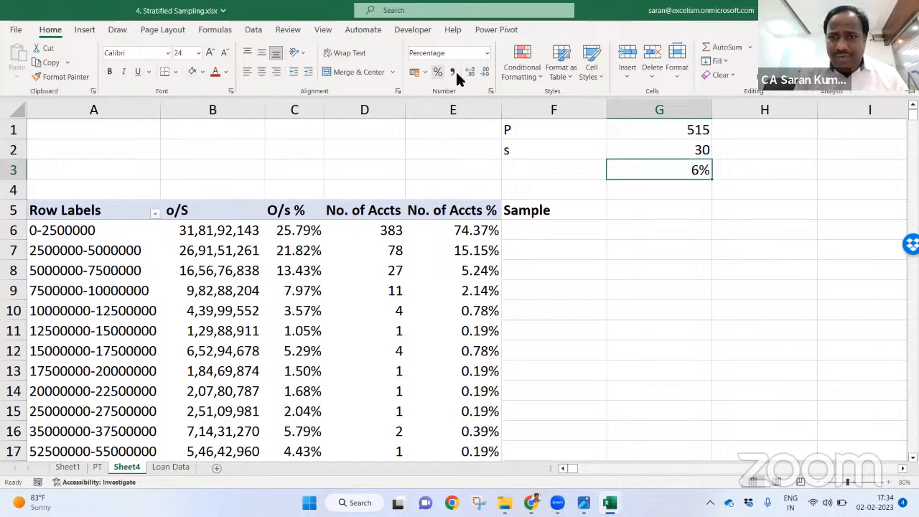
click(471, 71)
click(470, 72)
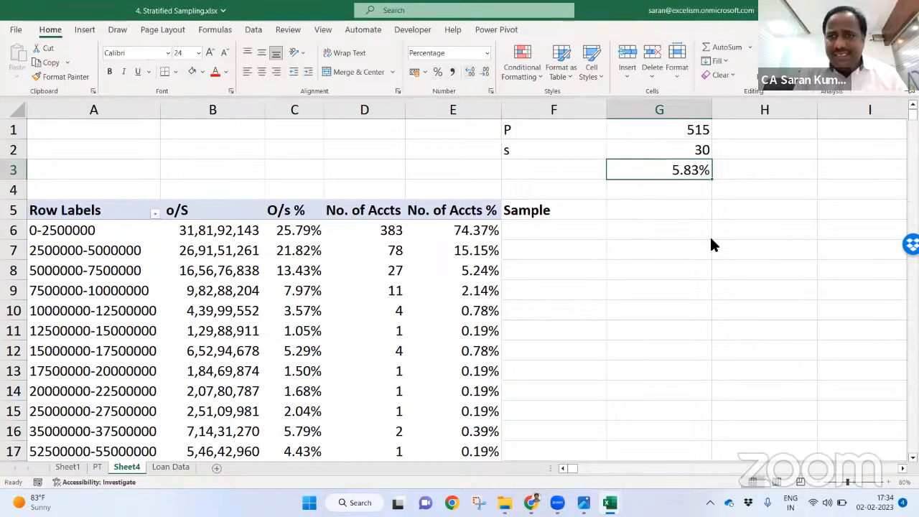
key(ctrl+b)
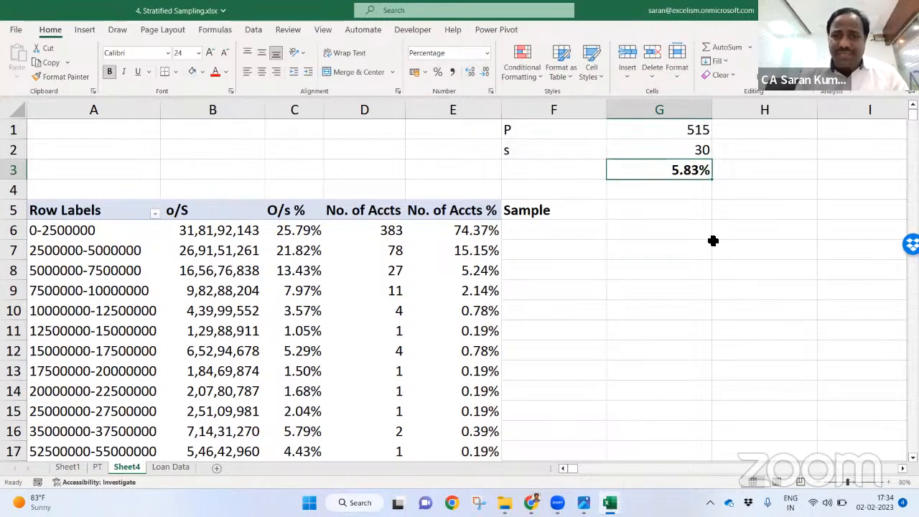
key(ctrl+F1)
key(Down)
key(Down)
key(Down)
key(Left)
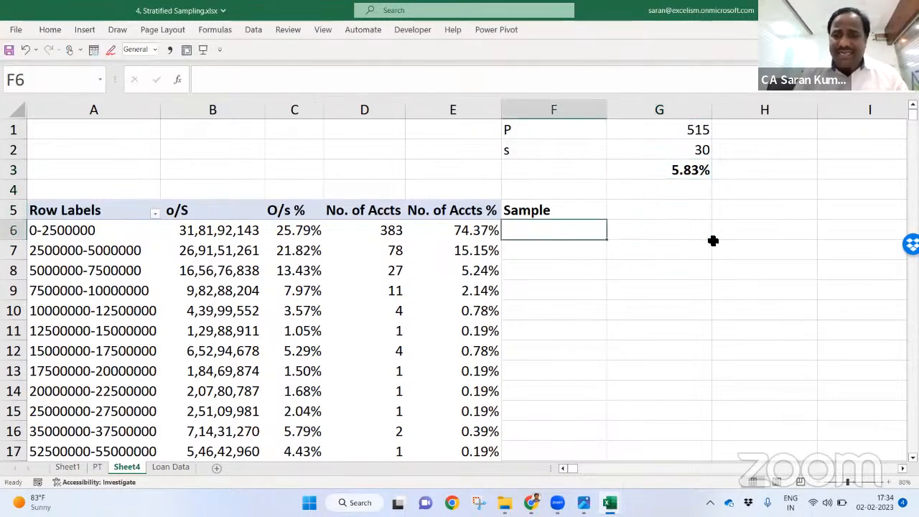
Step: Enter =D6*$G$3 in F6, locking the ratio reference as absolute
text(=)
key(Left)
key(Left)
text(*)
key(Right)
key(Right)
key(Up)
key(Up)
key(Up)
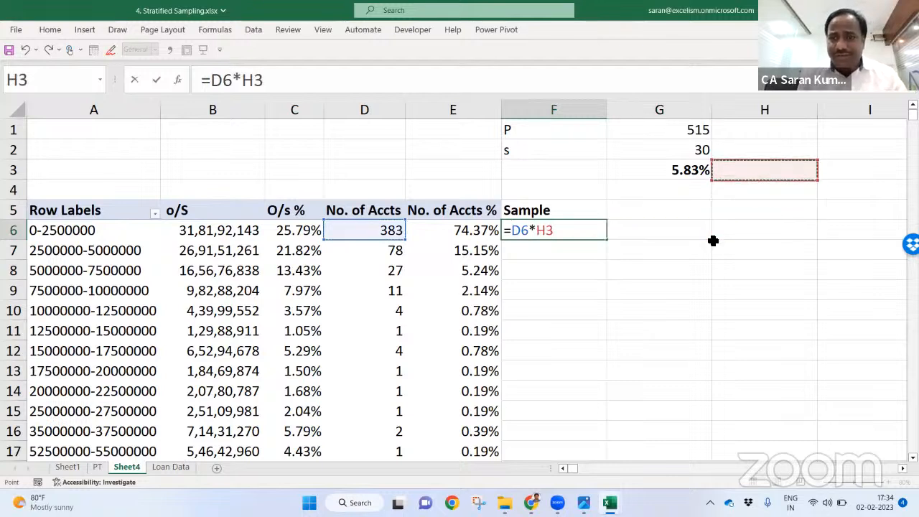
key(Left)
key(F4)
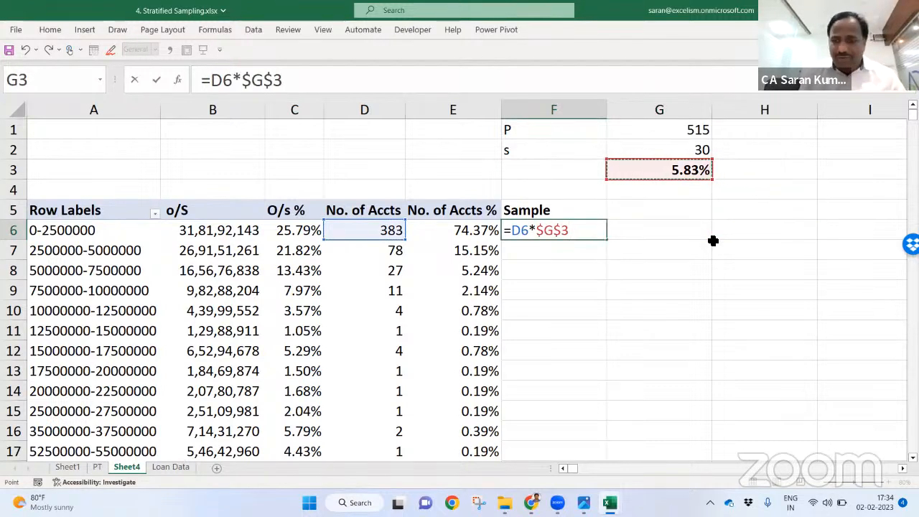
key(Return)
Step: Copy the F6 sample formula into every stratum row down to F18
key(Up)
key(ctrl+c)
key(Left)
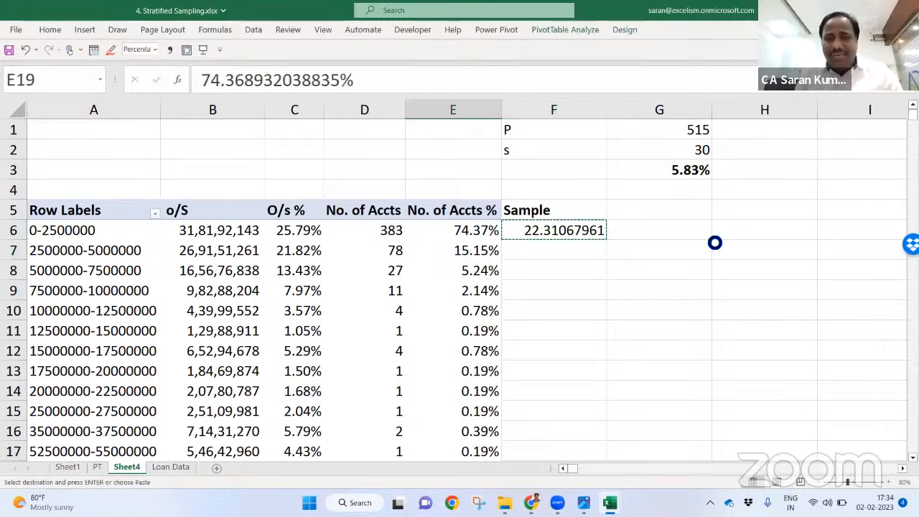
key(ctrl+Down)
key(Right)
key(Up)
key(ctrl+shift+Up)
key(Return)
Step: Check the Sample values in F6:F18, from 22.31 down to 0.058
key(ctrl+Up)
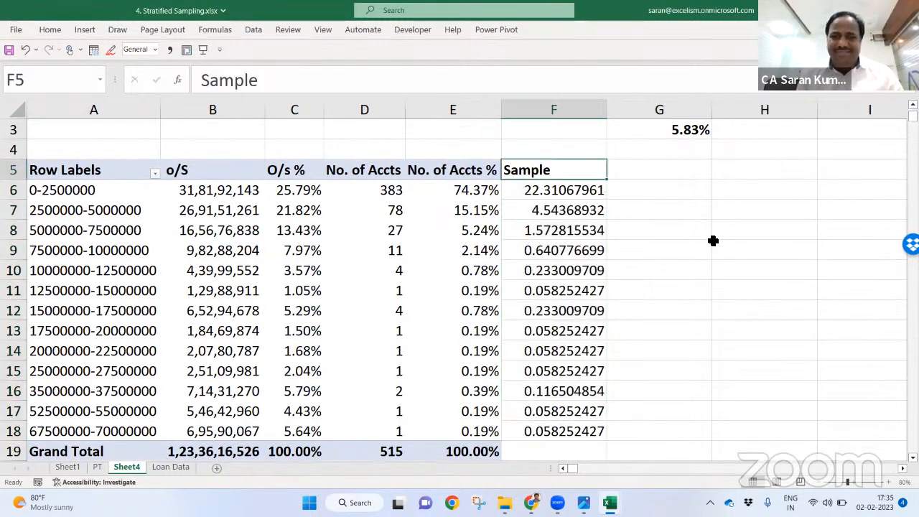
key(Down)
key(ctrl+shift+Down)
key(Up)
key(Down)
key(Up)
key(Right)
key(Left)
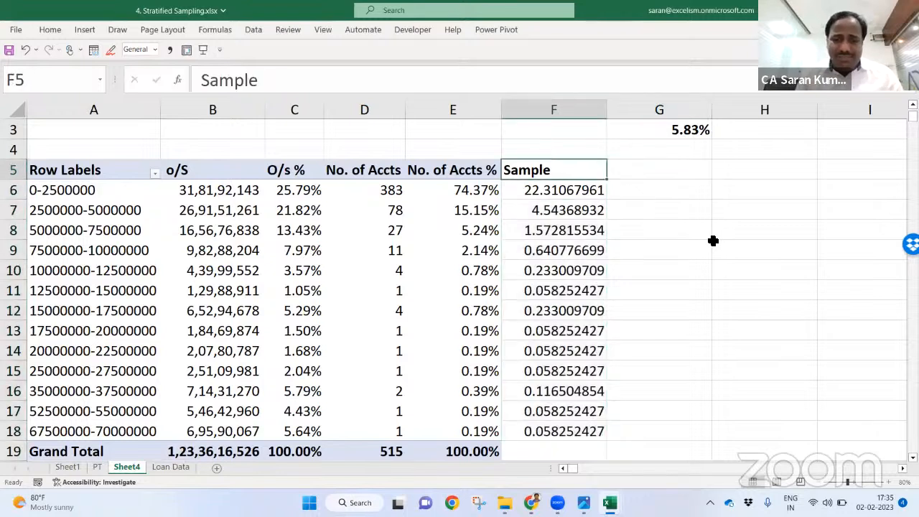
Step: Rename the F5 heading to Actual and head column G as Int
text(Actual)
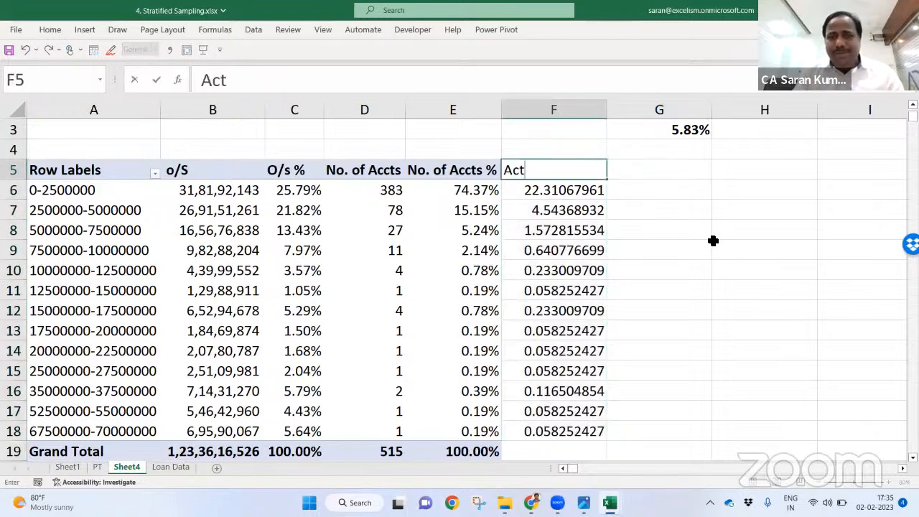
key(Tab)
text(Int)
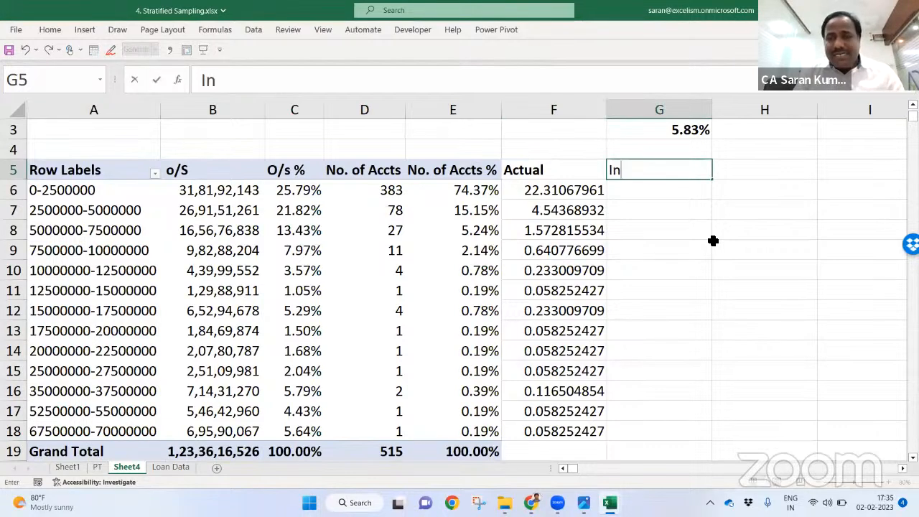
key(Tab)
Step: Enter =INT(F6) in G6 and fill it down to G18
key(Down)
key(Left)
text(=INT()
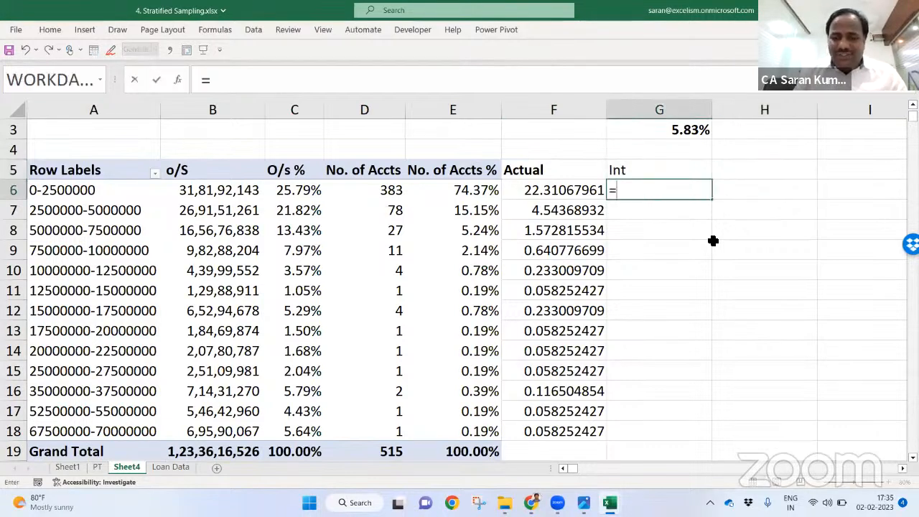
key(Left)
key(Return)
key(Up)
key(Left)
key(ctrl+Down)
key(Right)
key(ctrl+shift+Up)
key(ctrl+d)
key(shift+Down)
Step: Review the strata whose Int result is zero and check the third band's figures
key(ctrl+Up)
key(Down)
key(Down)
key(Down)
key(ctrl+shift+Down)
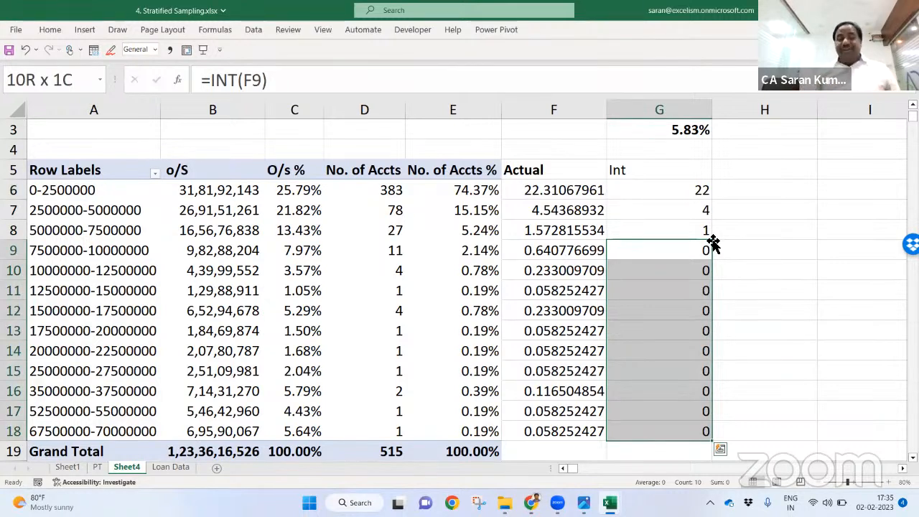
key(Up)
key(Up)
key(Up)
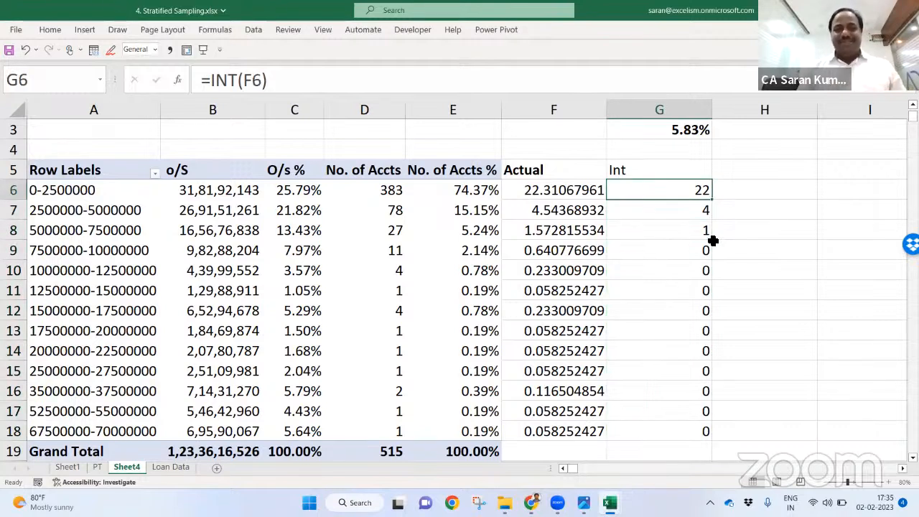
click(315, 207)
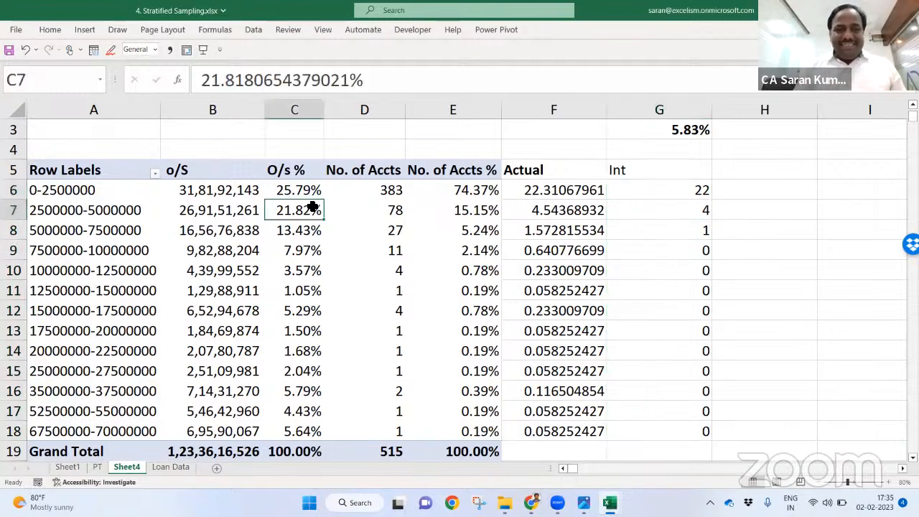
click(303, 231)
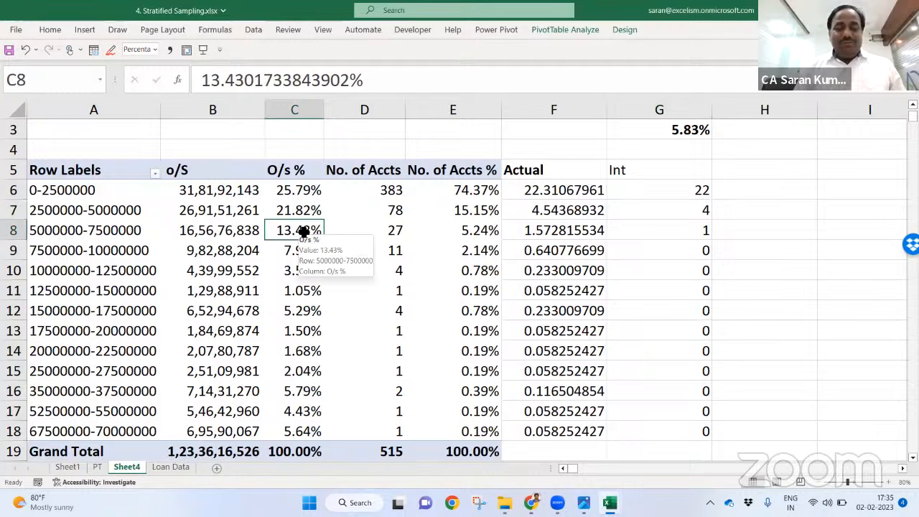
click(378, 232)
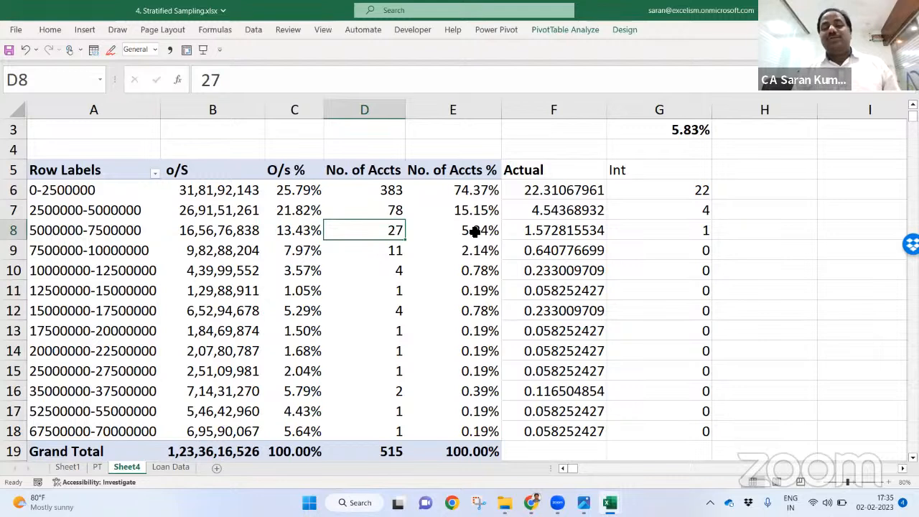
Step: Head H5 as ROUNDUP() and enter =ROUNDUP(F6,0) in H6
click(747, 170)
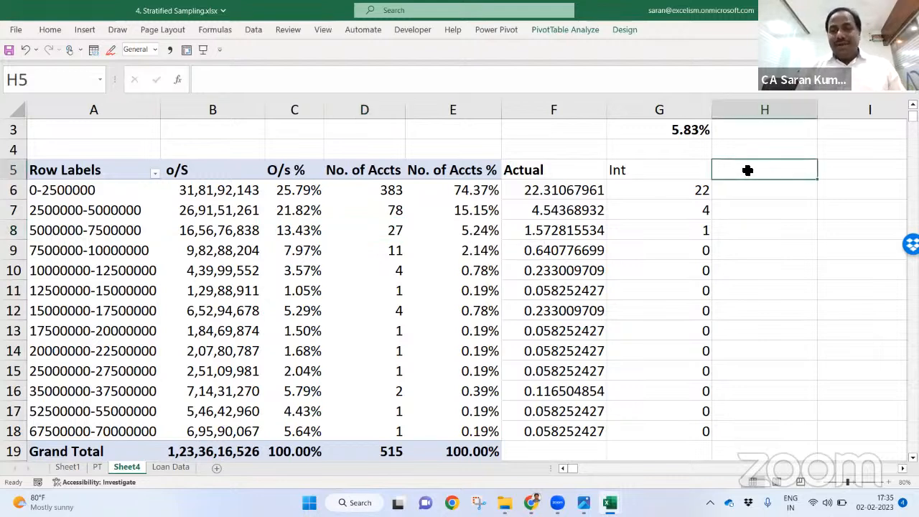
text(round)
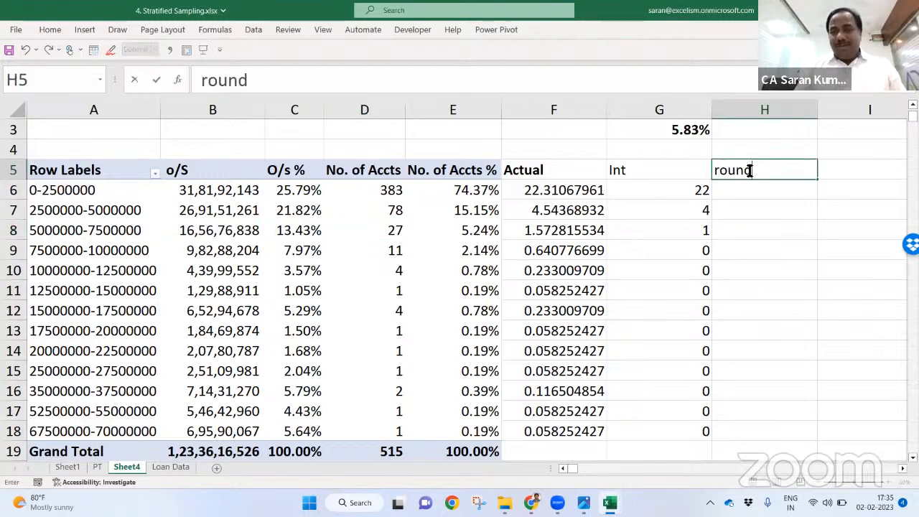
text(up)
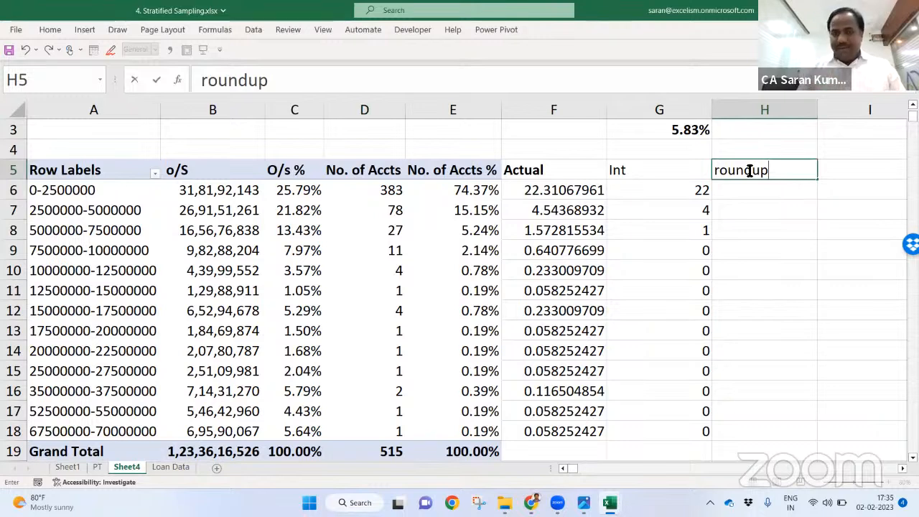
key(BackSpace)
key(BackSpace)
key(BackSpace)
key(BackSpace)
key(BackSpace)
key(BackSpace)
key(BackSpace)
text(R)
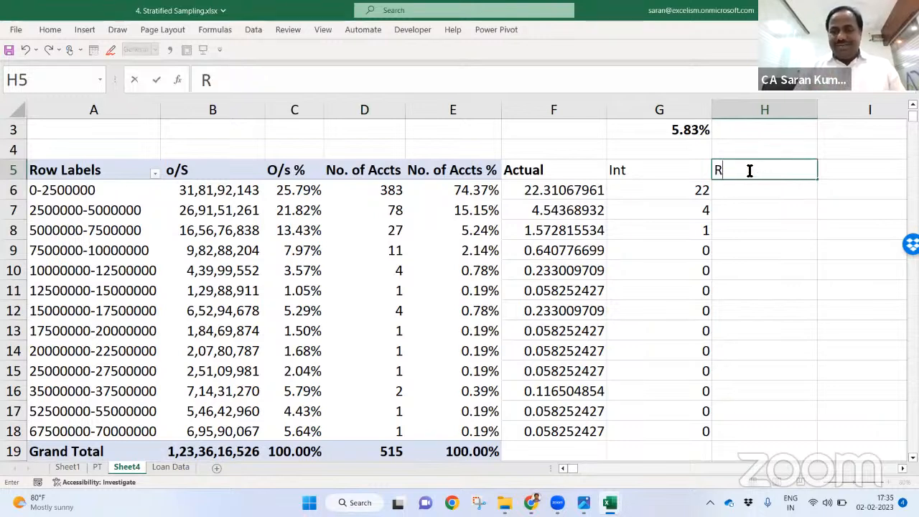
text(OUNDUP())
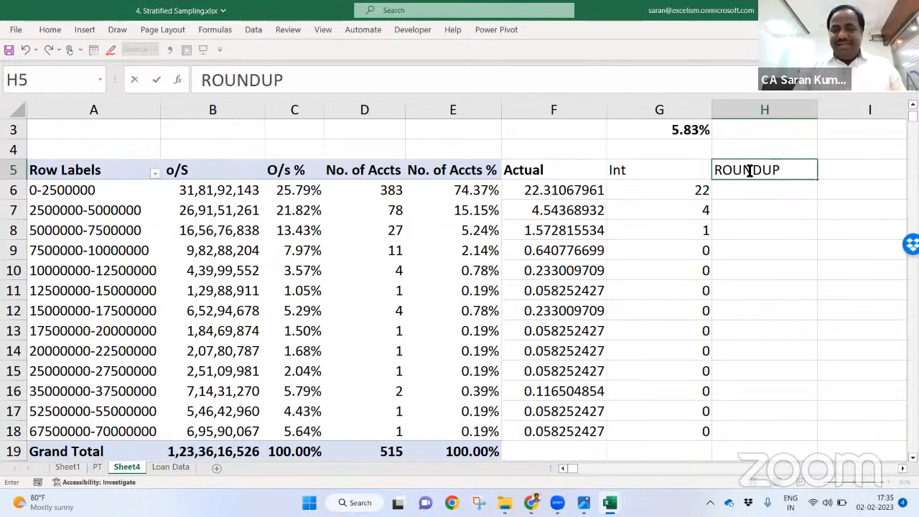
key(Return)
text(=)
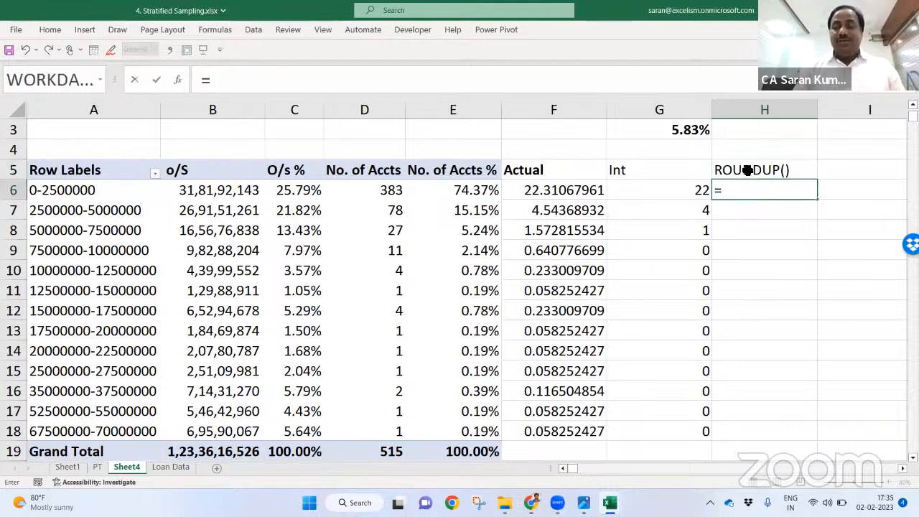
text(ROUNDUP()
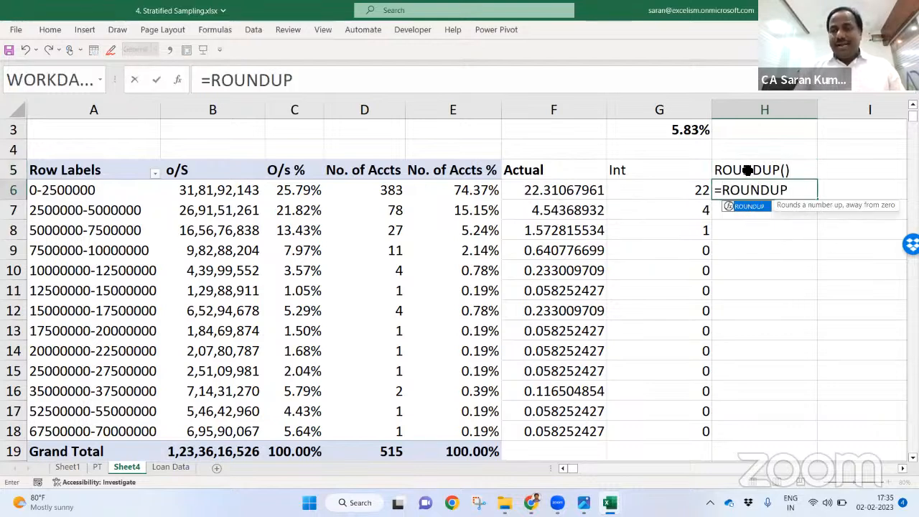
key(Left)
key(Left)
key(Return)
key(Return)
text(,0)
key(Return)
Step: Copy the ROUNDUP formula from H6 into every stratum row through H18
key(Up)
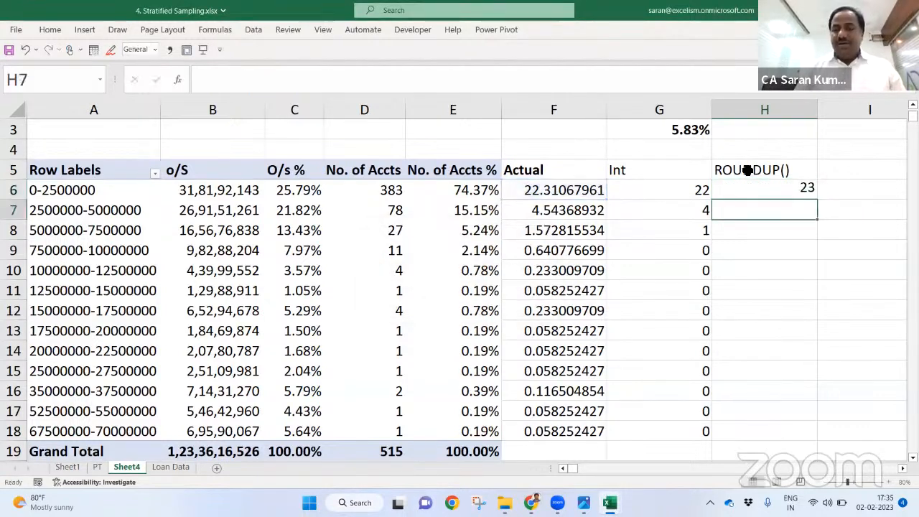
key(ctrl+c)
key(Left)
key(ctrl+Down)
key(Right)
key(ctrl+shift+Up)
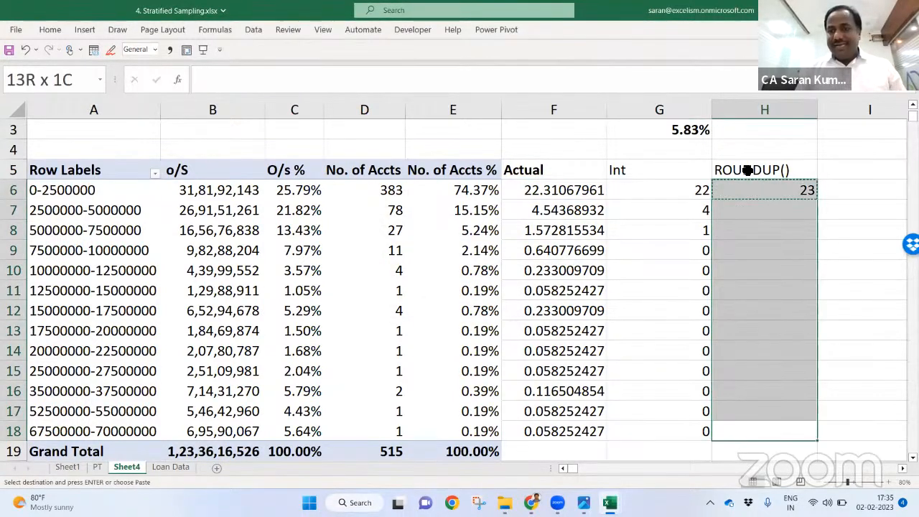
key(shift+Down)
key(Return)
Step: Review the small strata rounded up to 1, then switch to the sampling folder in File Explorer
key(ctrl+Up)
key(Down)
key(Down)
key(Down)
key(Down)
key(ctrl+shift+Down)
key(Left)
key(Left)
key(Left)
key(Left)
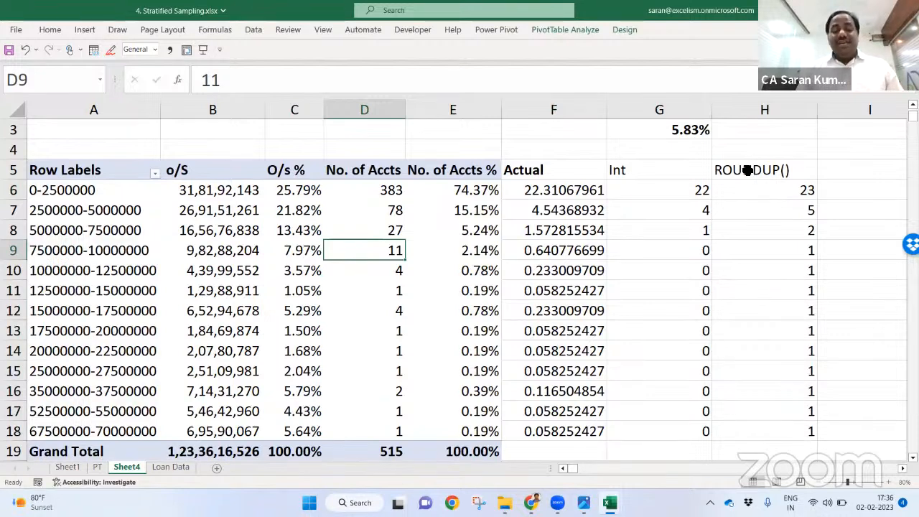
key(Left)
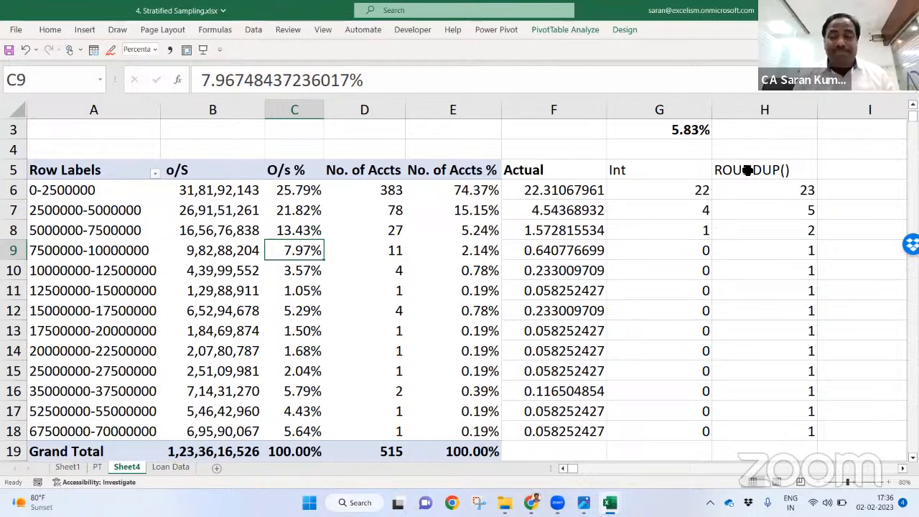
key(Right)
key(Right)
key(Right)
key(Right)
key(Right)
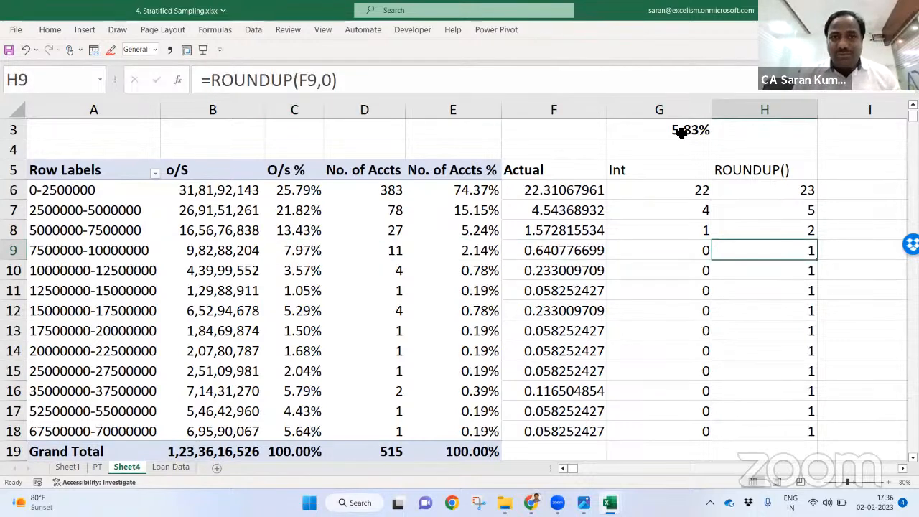
key(alt+Tab)
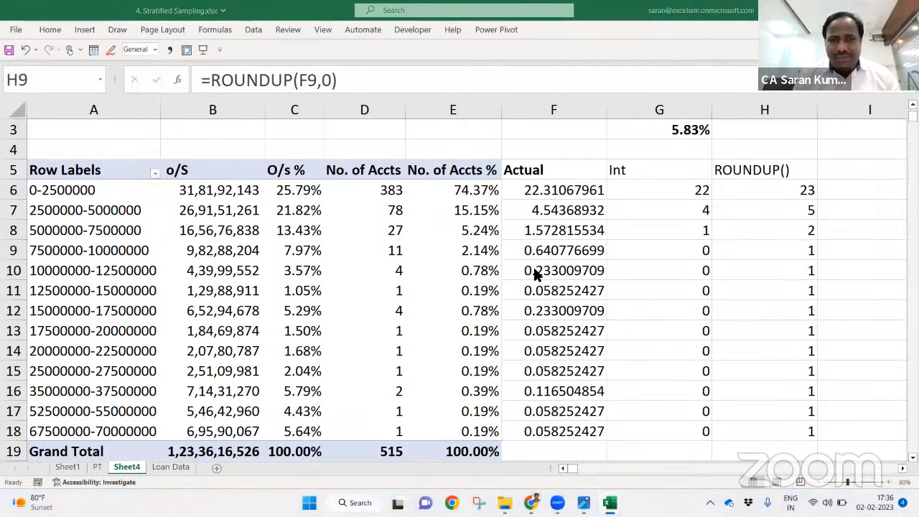
key(alt+Tab)
Step: Switch from File Explorer back to the Stratified Sampling workbook in Excel
key(alt+Tab)
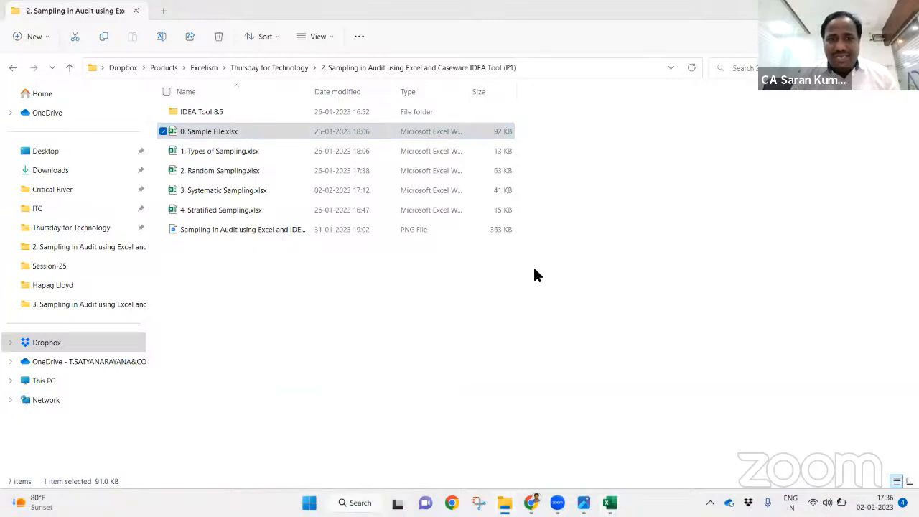
key(alt+Tab)
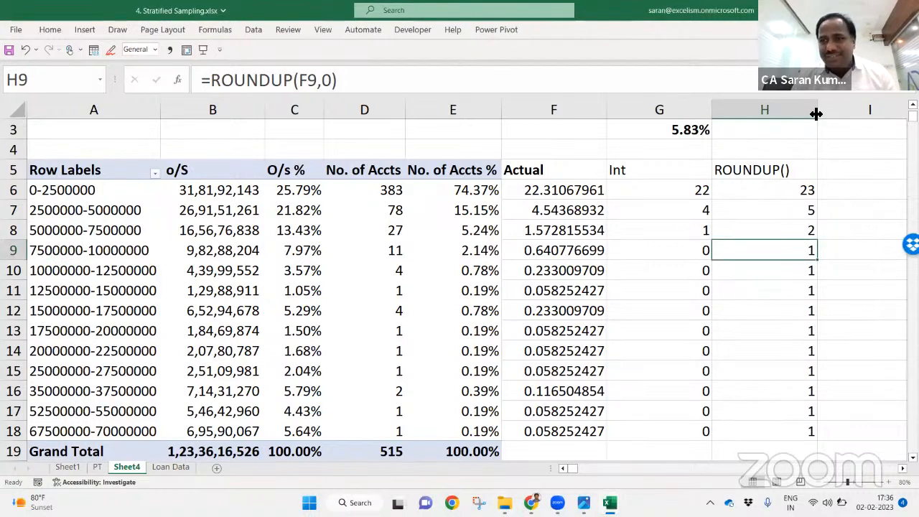
Step: Drag column H's right border left to narrow the ROUNDUP() column
drag(817, 112, 793, 112)
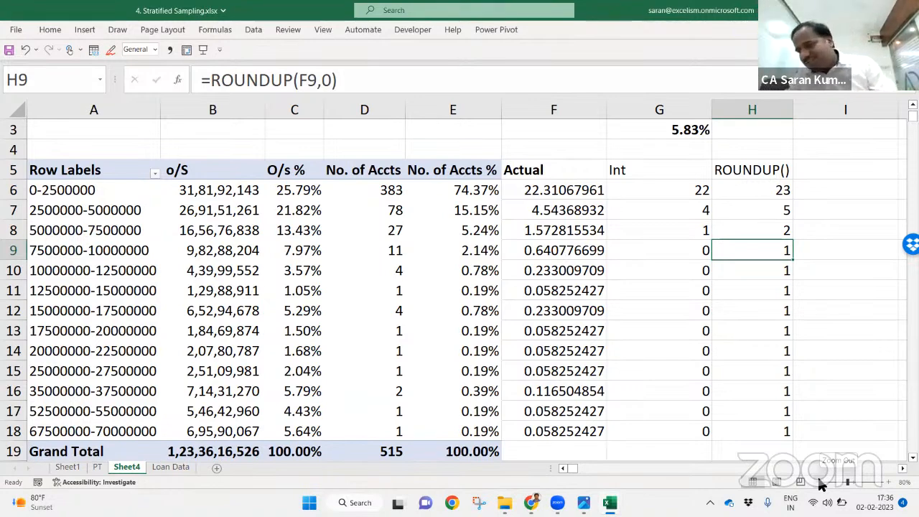
key(Up)
key(Up)
key(Up)
key(Up)
key(Down)
key(F2)
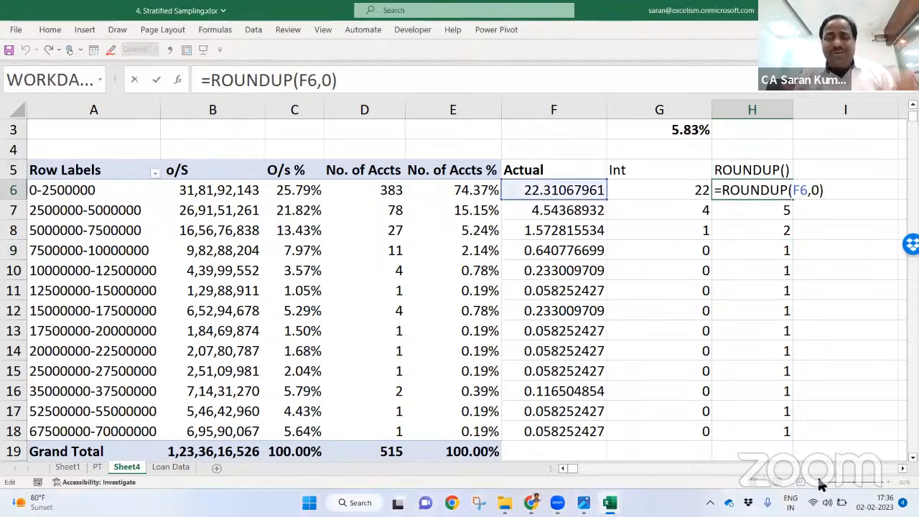
key(Left)
key(Left)
key(Left)
key(Left)
key(Left)
key(Left)
key(Left)
key(Left)
key(Left)
key(Left)
key(Left)
key(Left)
key(Left)
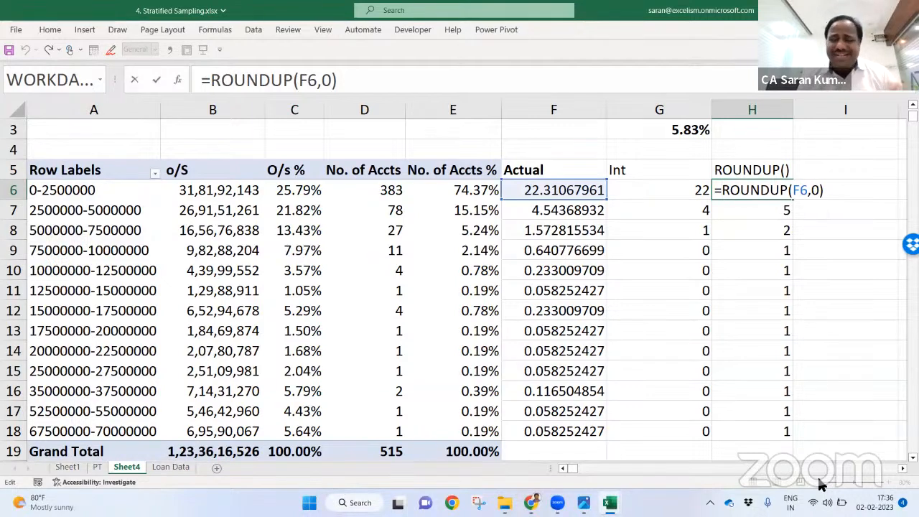
text(IF()
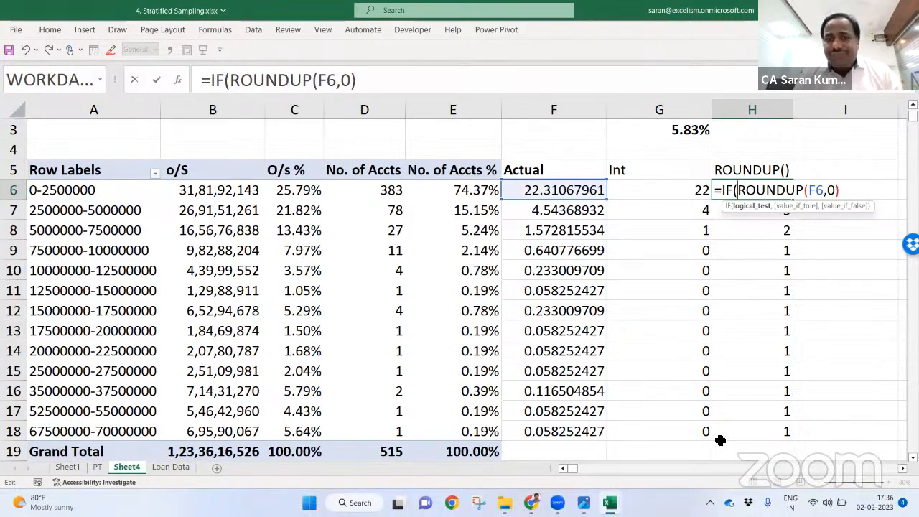
click(364, 191)
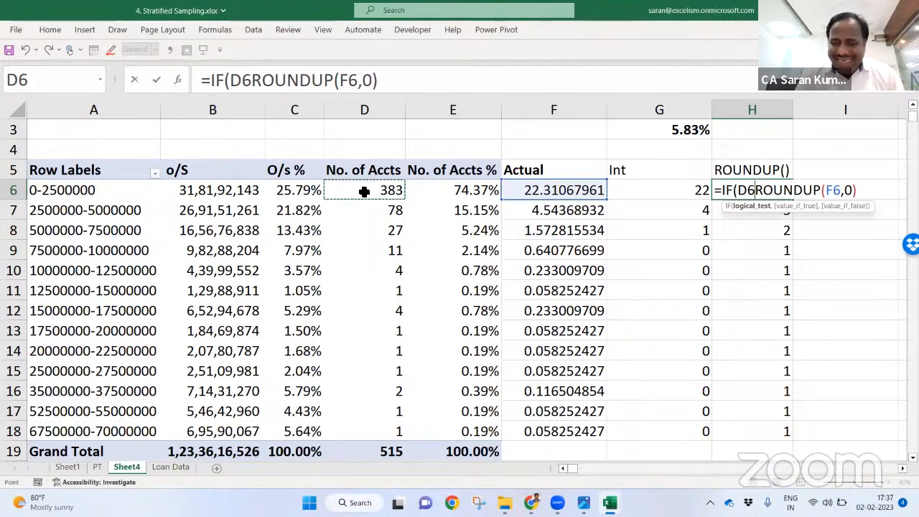
text(>=10)
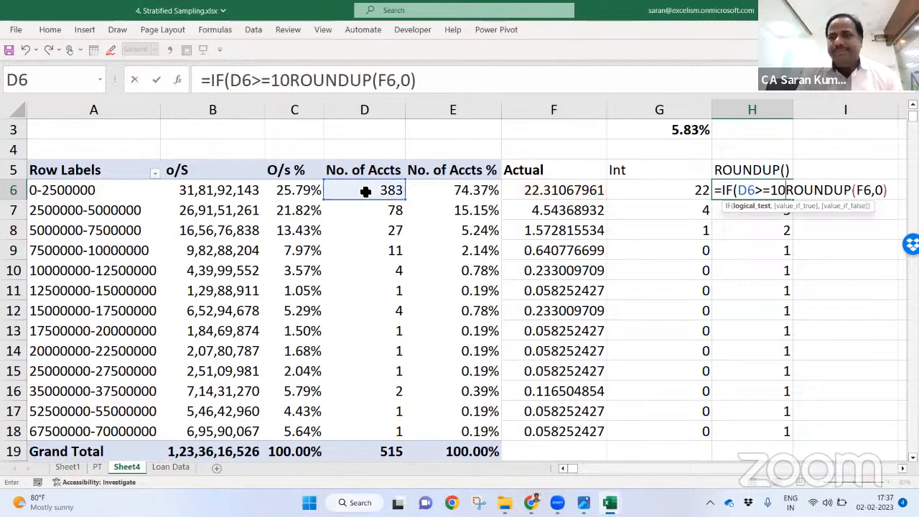
text(,)
key(BackSpace)
key(BackSpace)
key(BackSpace)
key(BackSpace)
key(BackSpace)
key(BackSpace)
key(BackSpace)
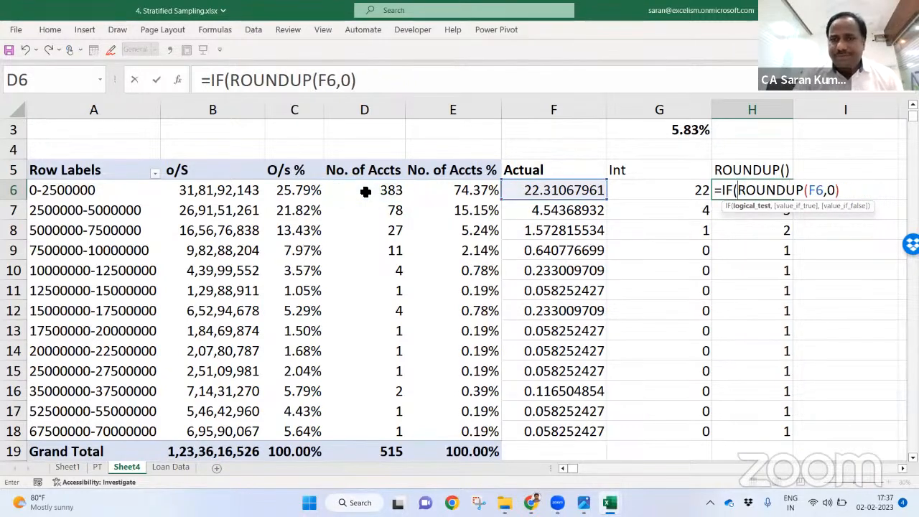
click(564, 190)
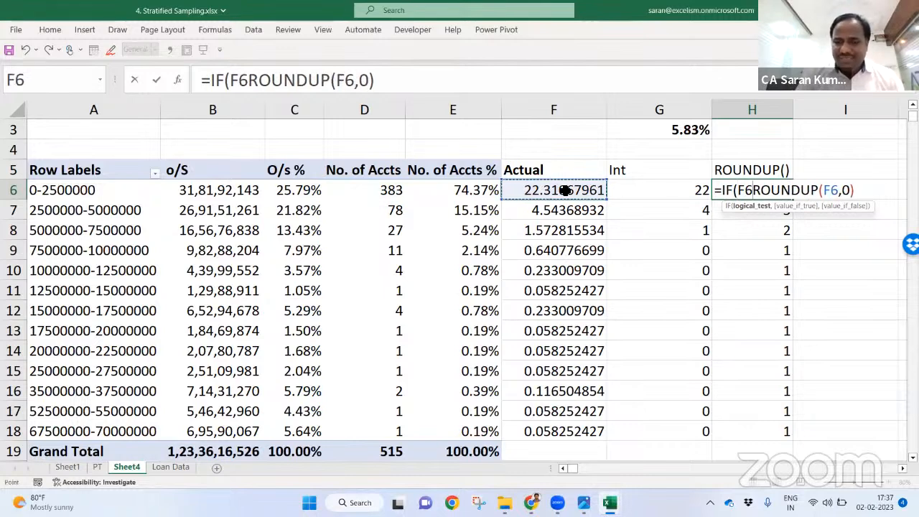
text(>=10)
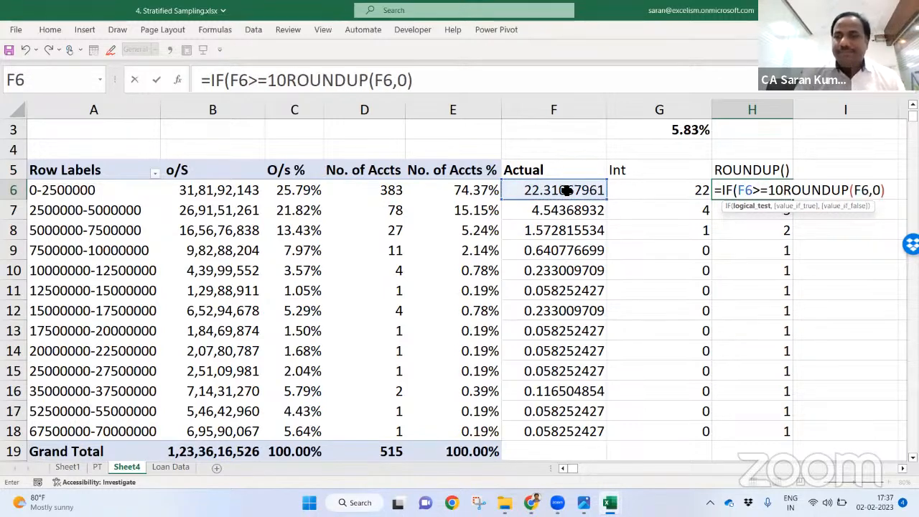
text(,)
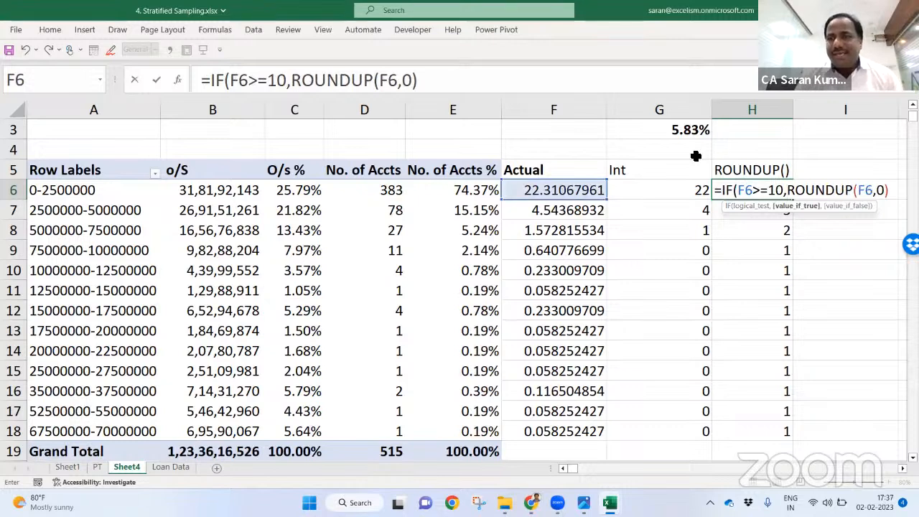
drag(787, 190, 890, 190)
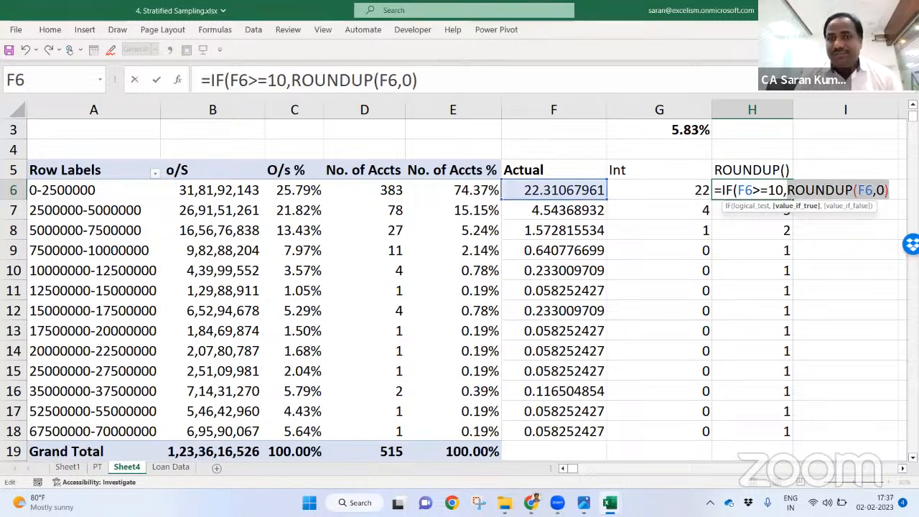
click(900, 191)
text(,)
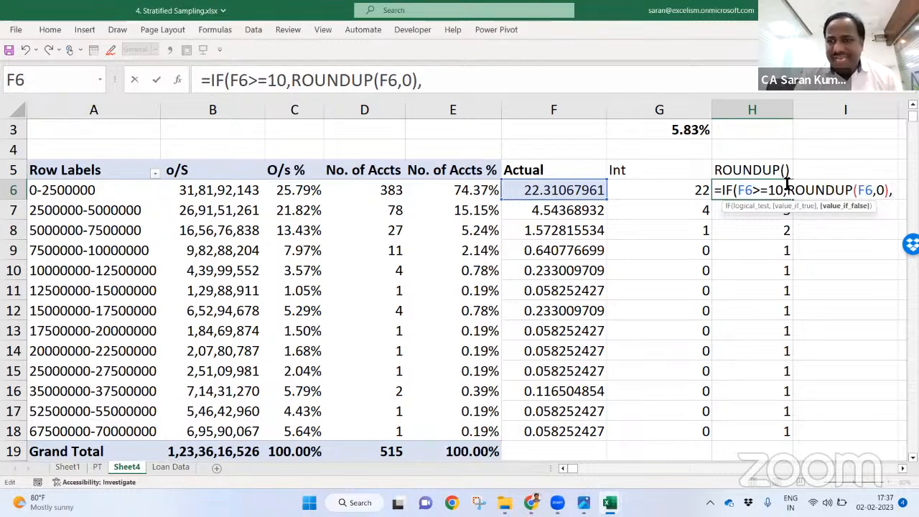
drag(787, 190, 877, 197)
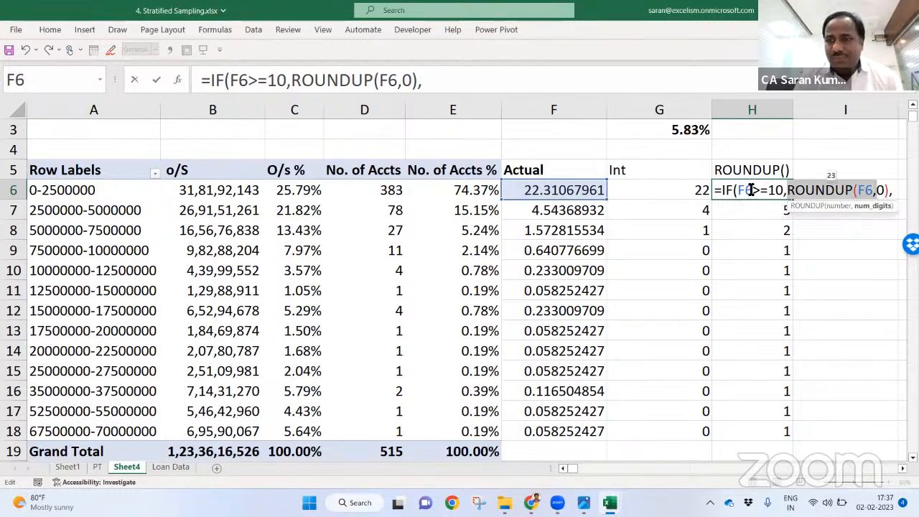
drag(740, 191, 749, 191)
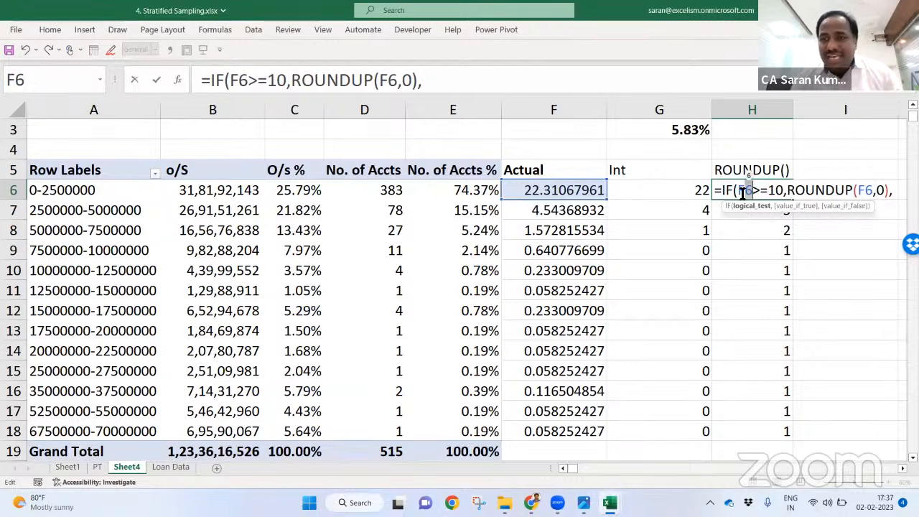
drag(740, 191, 890, 194)
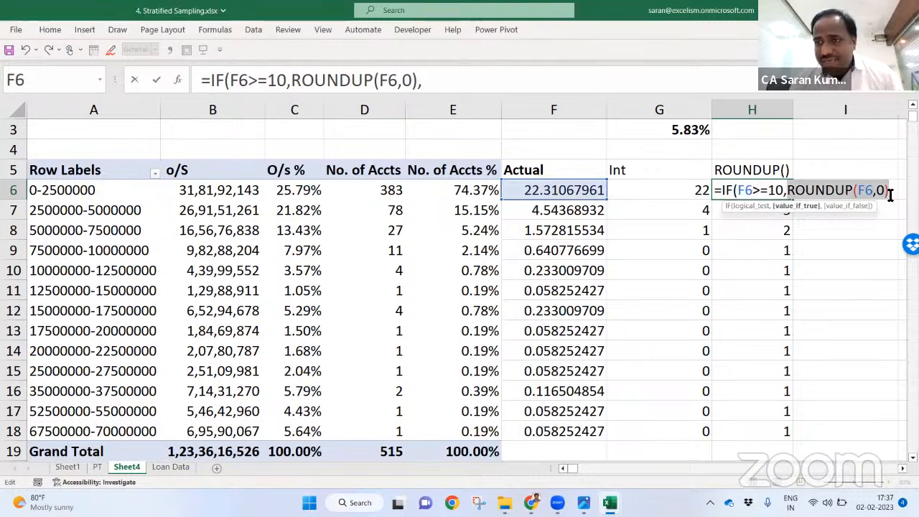
click(893, 191)
text(10))
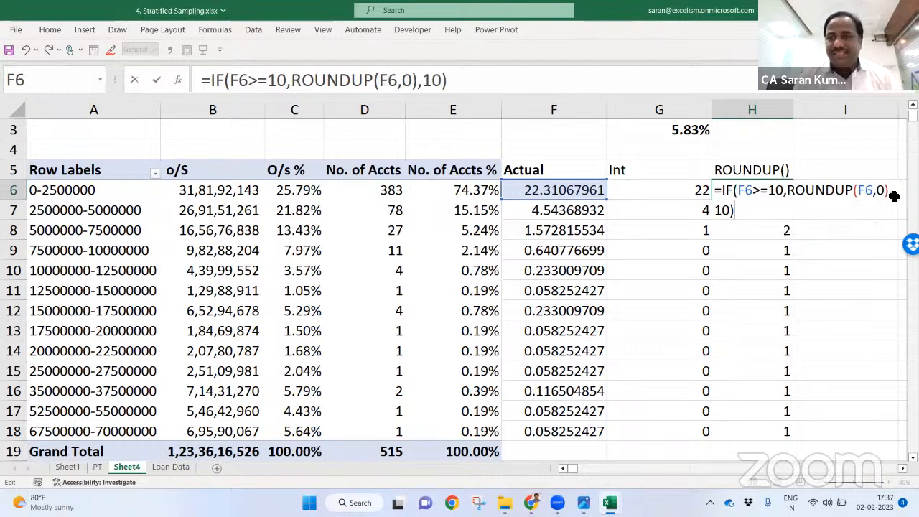
key(Return)
key(ctrl+shift+Down)
key(ctrl+v)
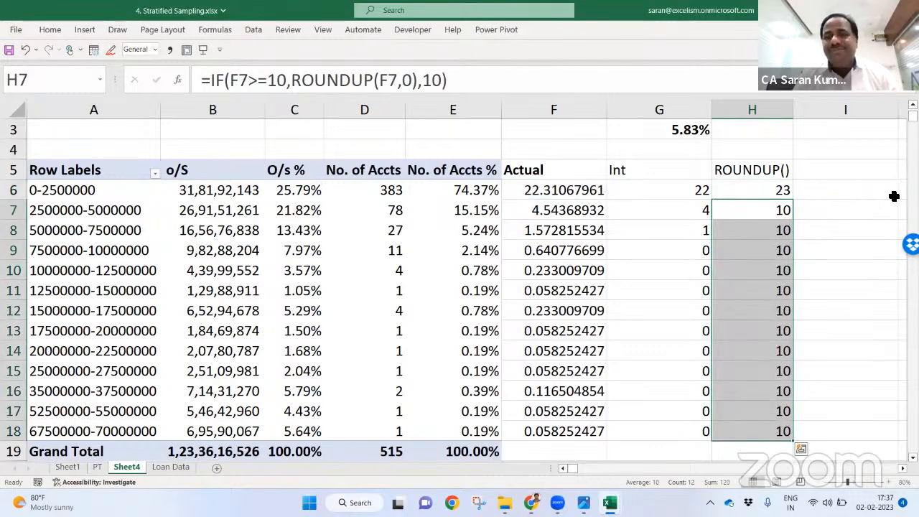
key(Up)
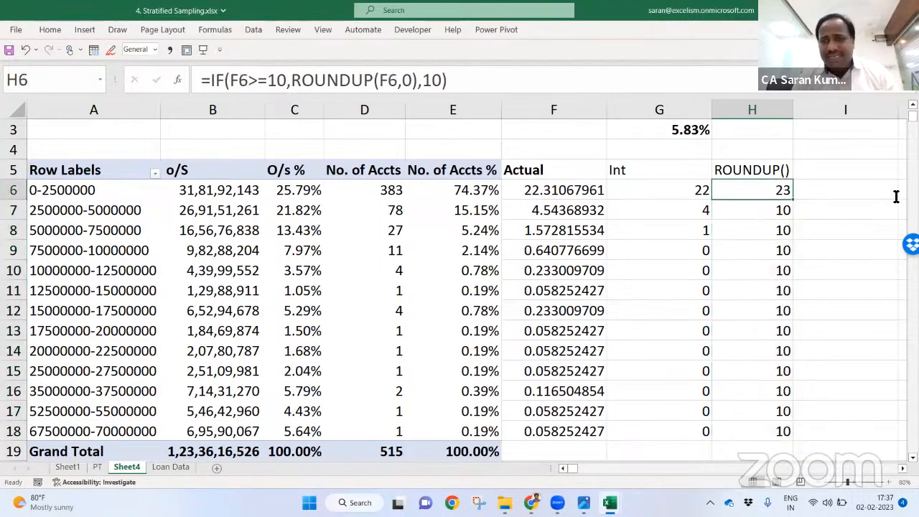
key(F2)
key(Left)
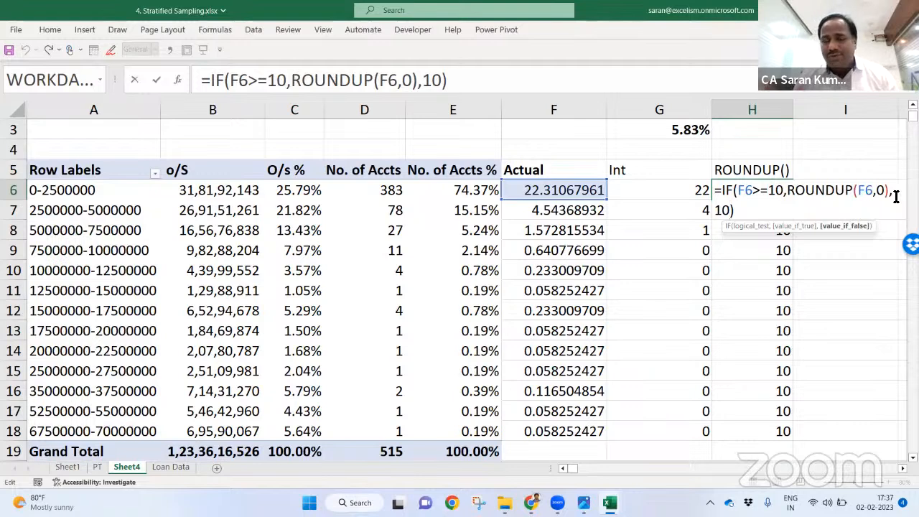
key(ctrl+Return)
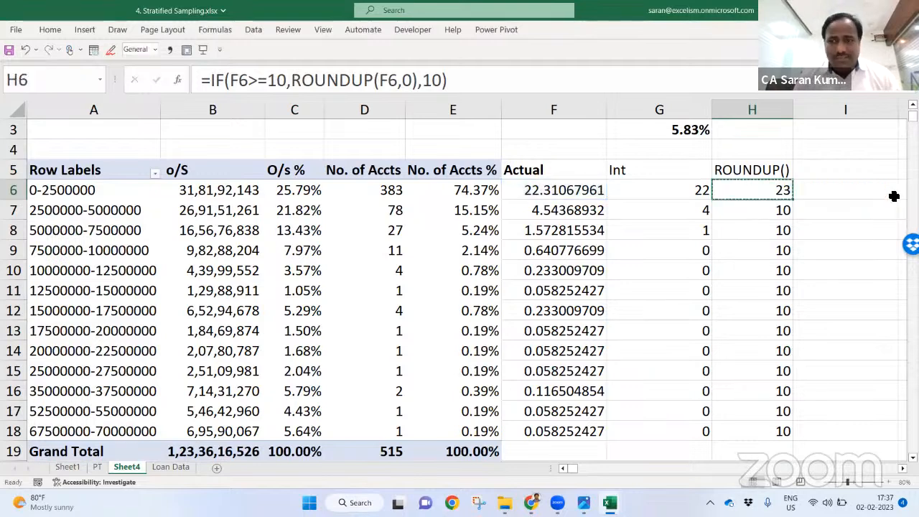
key(ctrl+z)
key(Up)
key(ctrl+z)
key(ctrl+c)
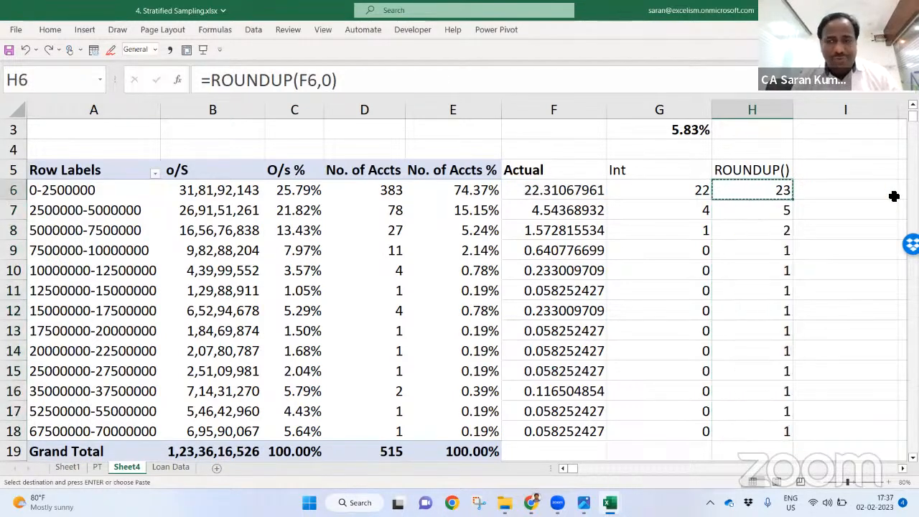
key(Escape)
key(Up)
key(Right)
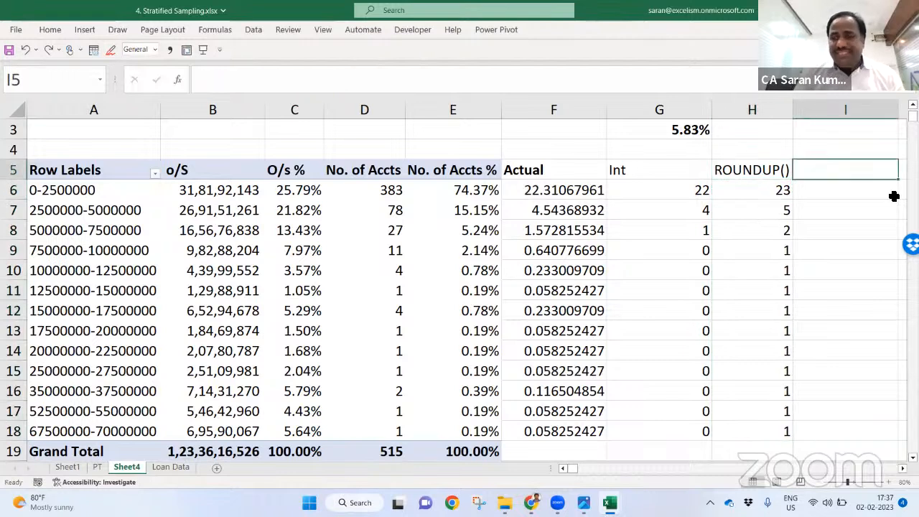
text(FLOOR()
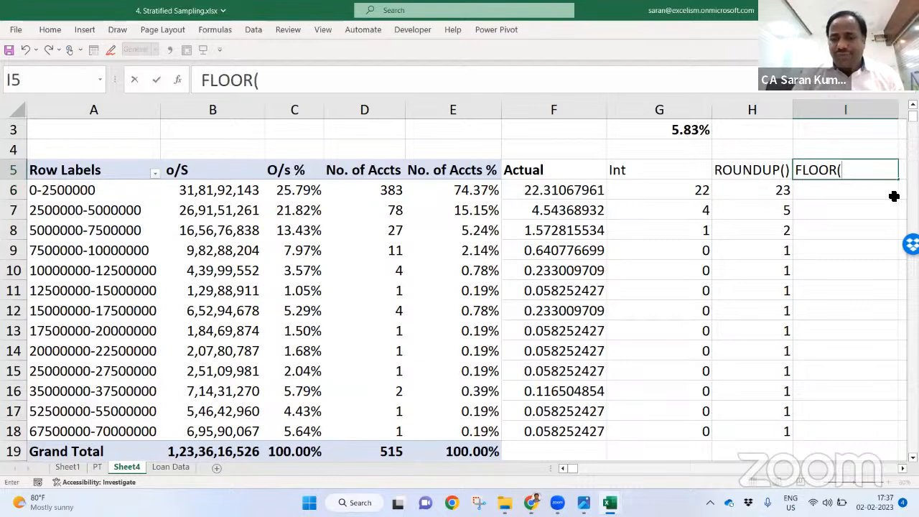
text())
key(Return)
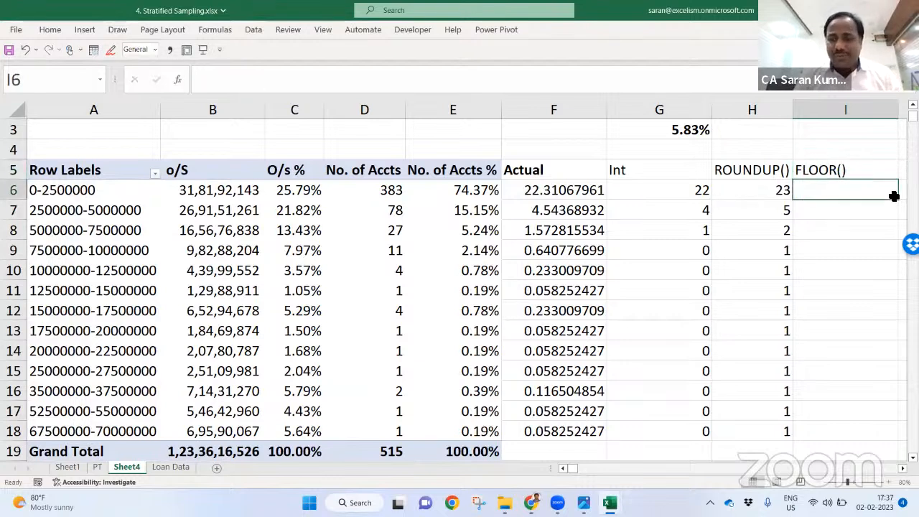
text(=FLOO)
key(Down)
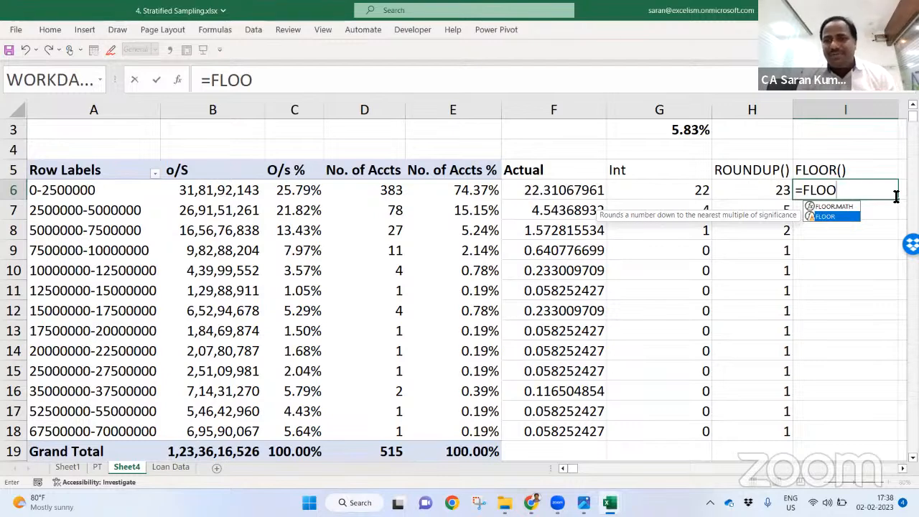
key(BackSpace)
key(Escape)
key(Escape)
key(Up)
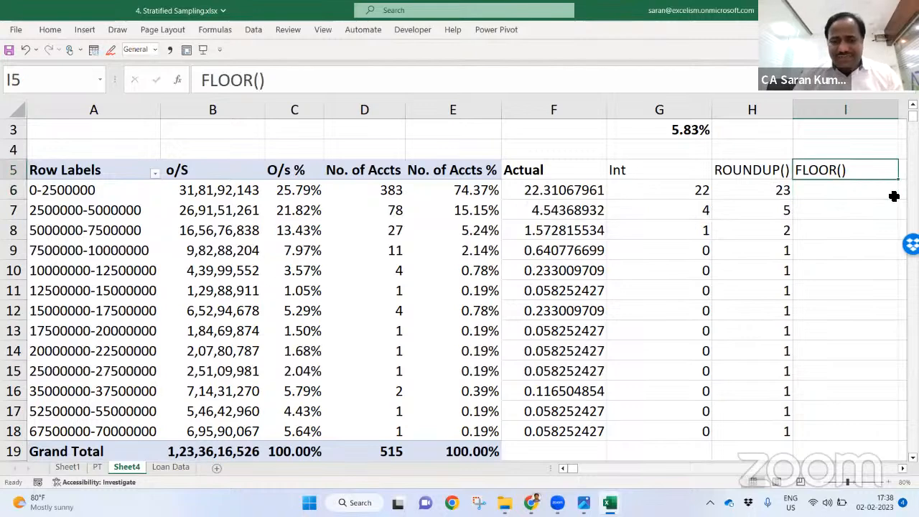
text(CEILING())
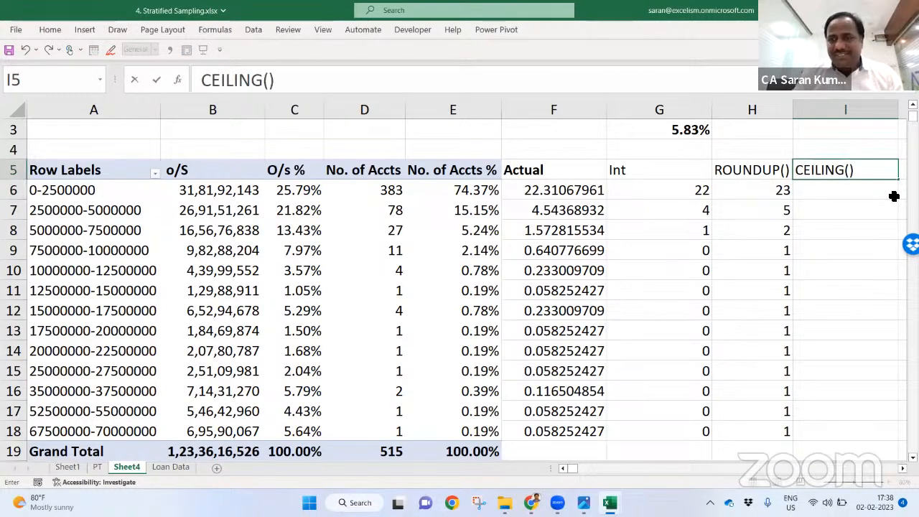
key(Return)
text(=CEILIN)
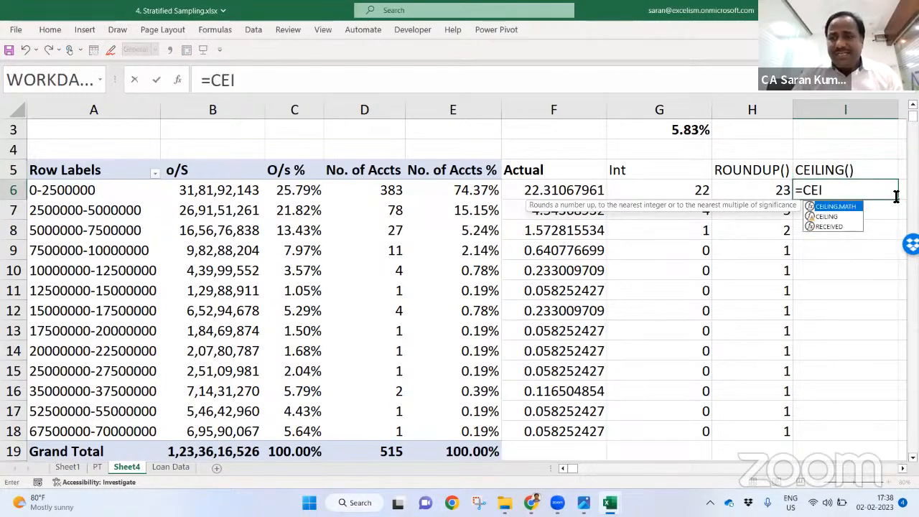
key(Down)
key(Tab)
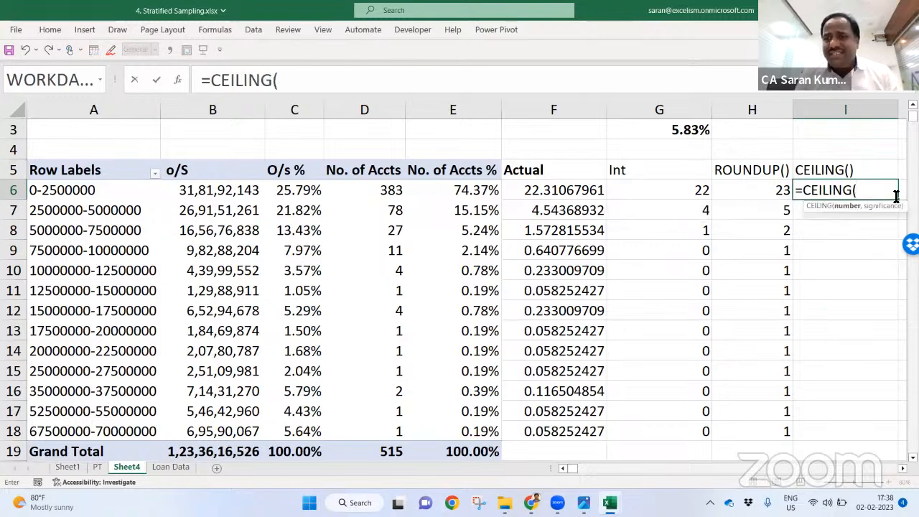
click(585, 187)
text(,)
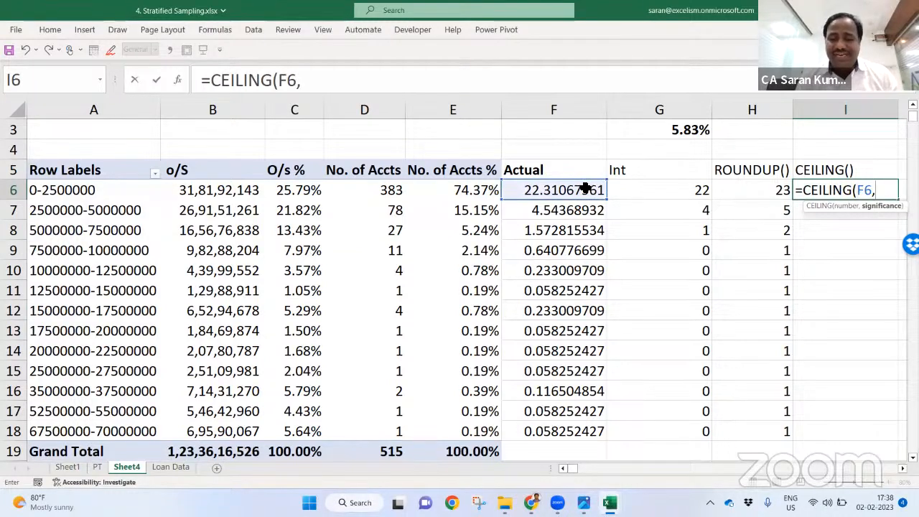
text(5)
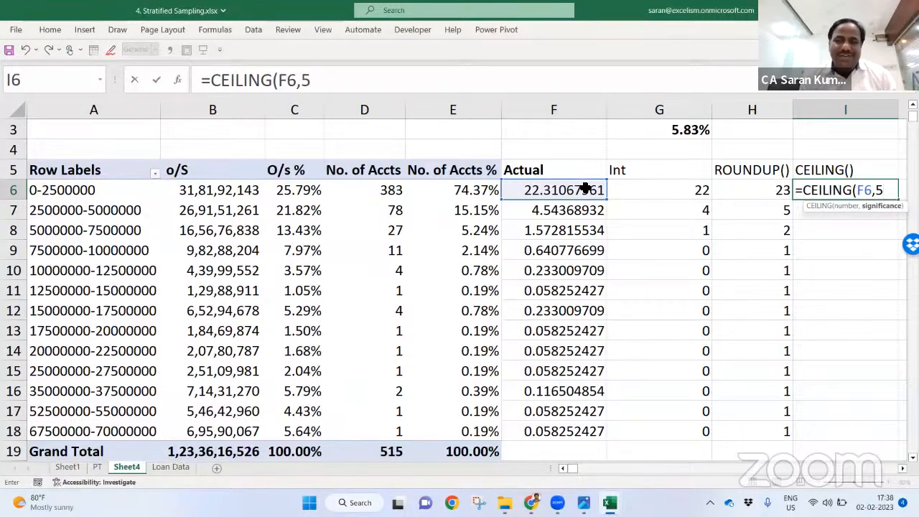
key(Return)
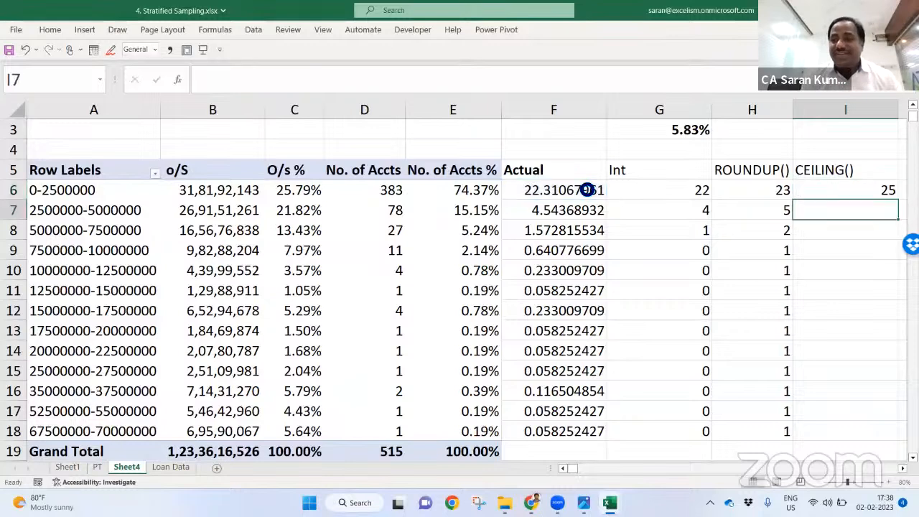
key(Up)
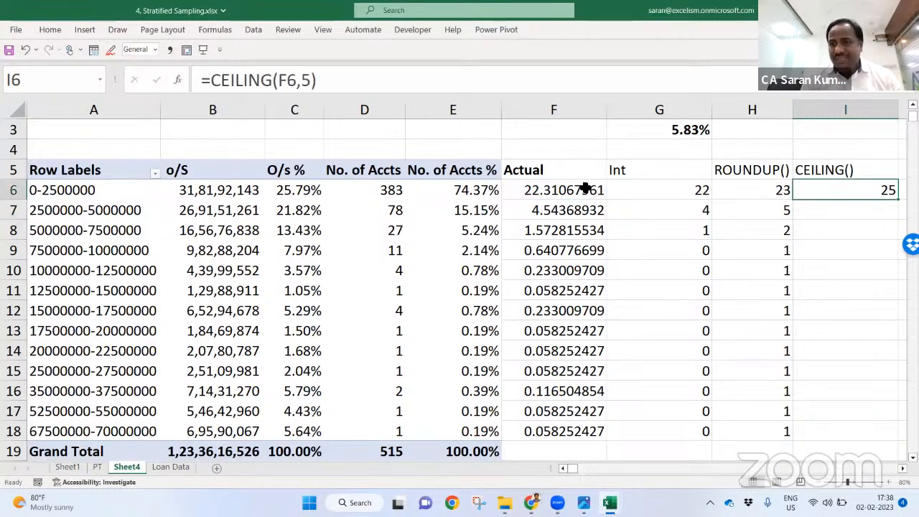
key(shift+Up)
key(Delete)
key(Right)
key(Right)
Step: Enter ROUNDDOWN() in J5 to start a list of rounding functions
key(Left)
key(Left)
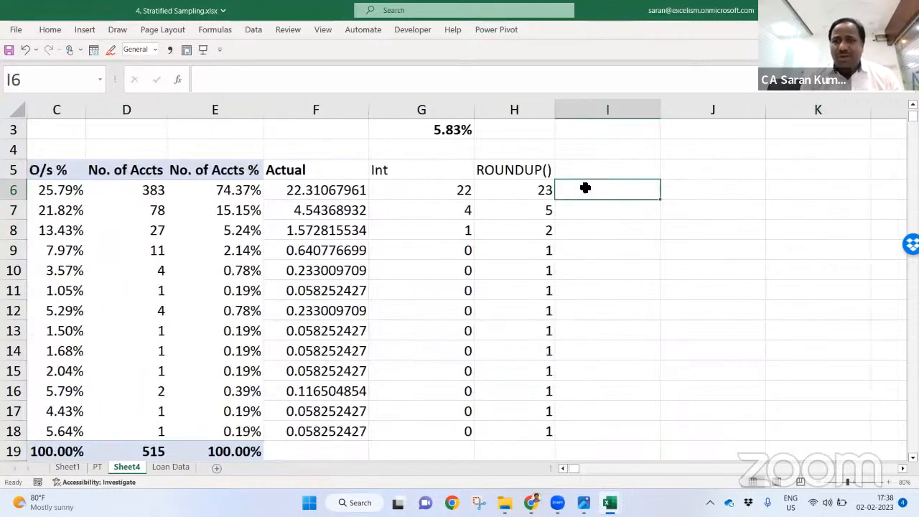
key(Up)
key(Right)
text(rou)
key(BackSpace)
key(BackSpace)
key(BackSpace)
text(ROUD)
key(BackSpace)
text(ND)
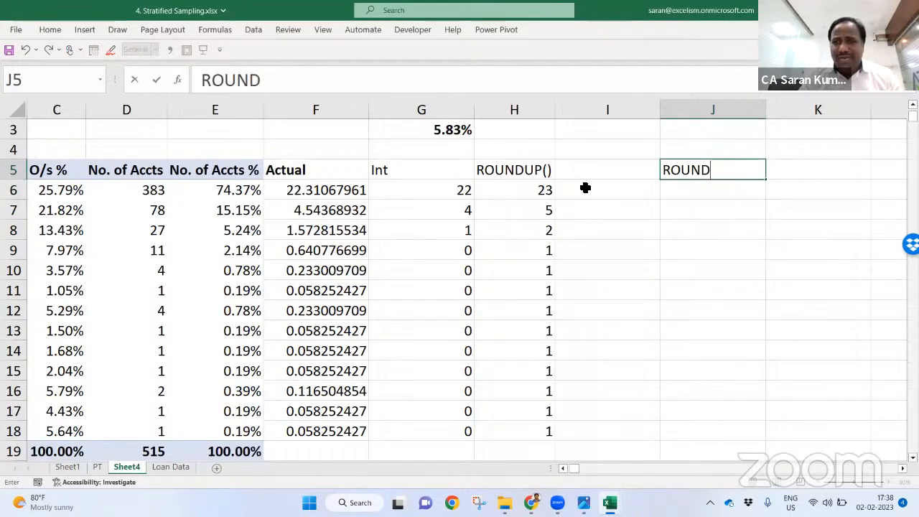
text(DOWN())
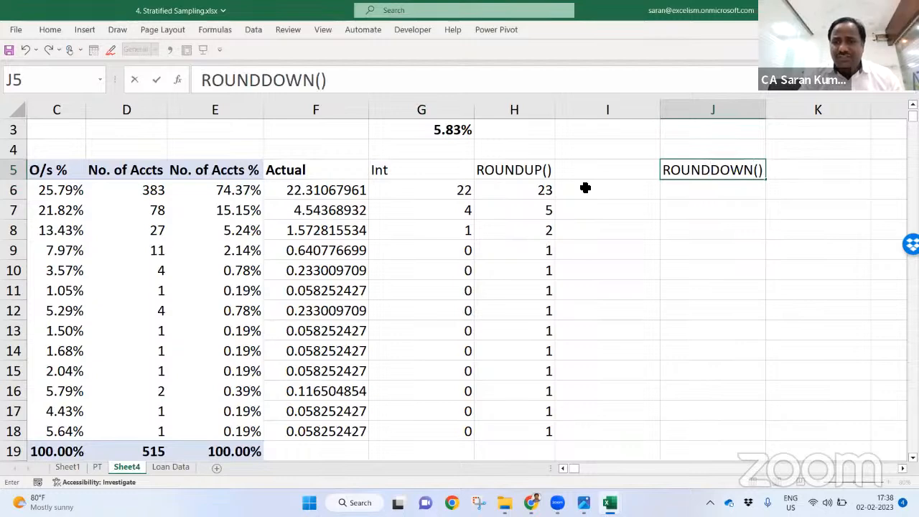
key(Return)
Step: List ROUNDUP(), ROUND(), INT(), CEILING() and FLOOR() in J6:J10 below it
text(ROUNDUP)
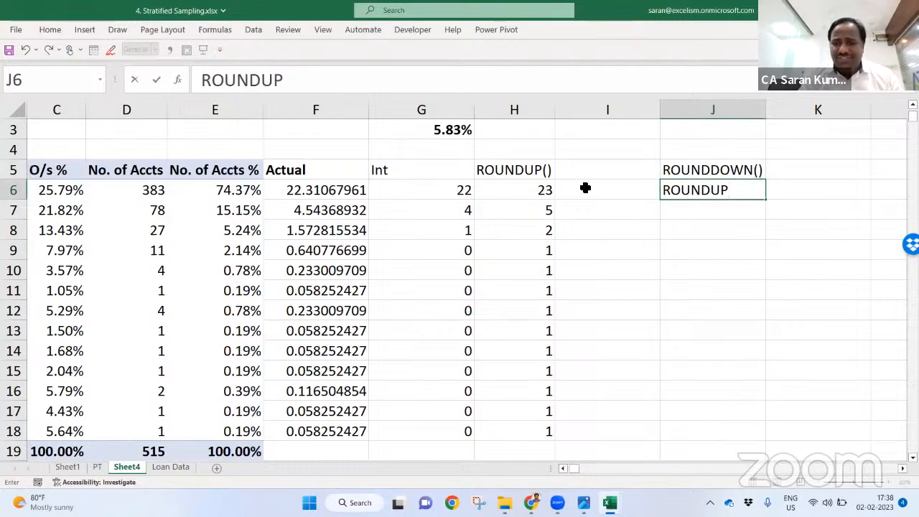
text(())
key(Return)
text(ROUND()
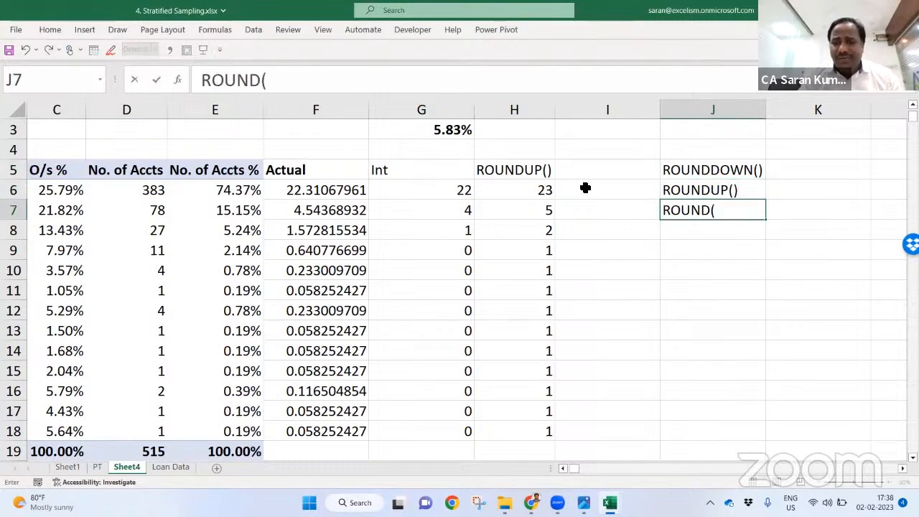
text())
key(Return)
text(INT())
key(Return)
text(CEILING())
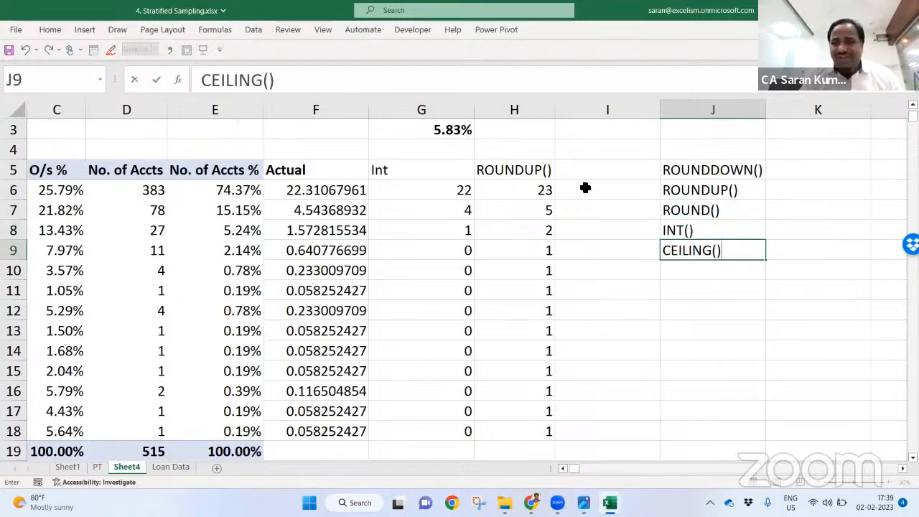
key(Return)
text(FLOOR)
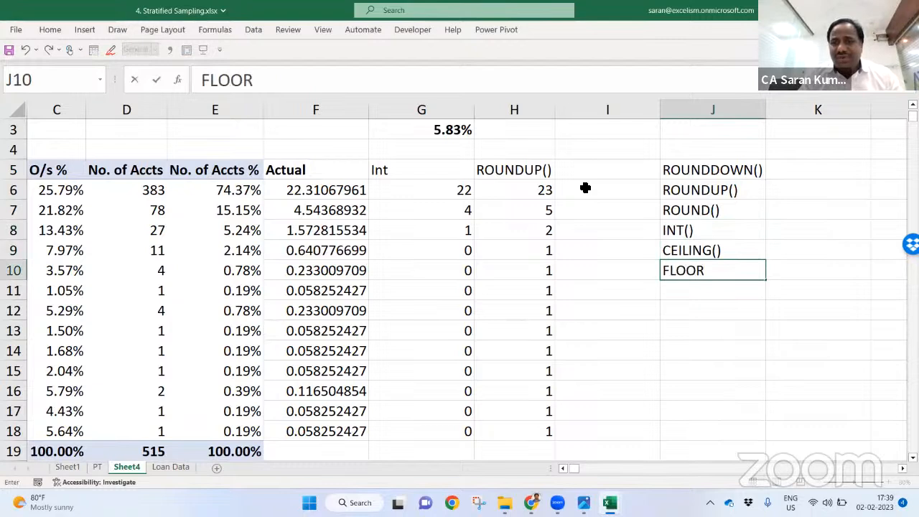
text(())
key(Return)
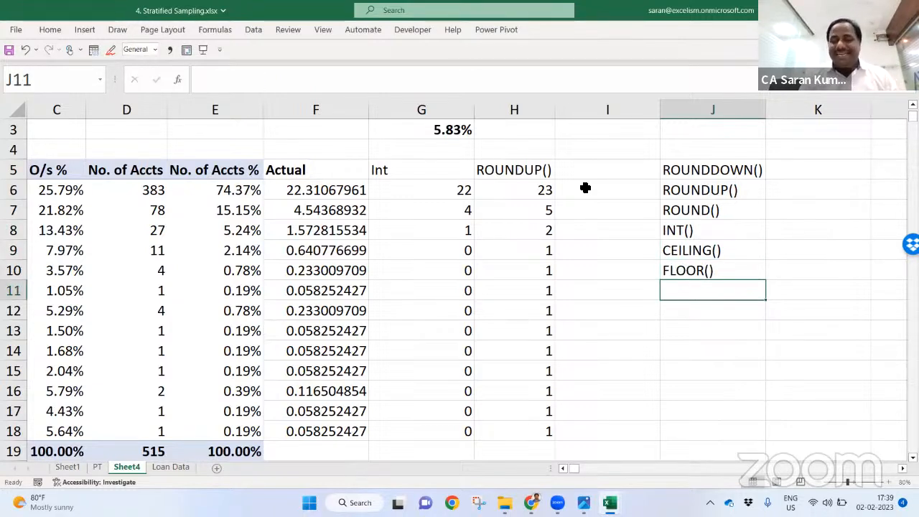
key(Home)
key(Right)
key(Right)
key(Right)
key(Right)
key(Right)
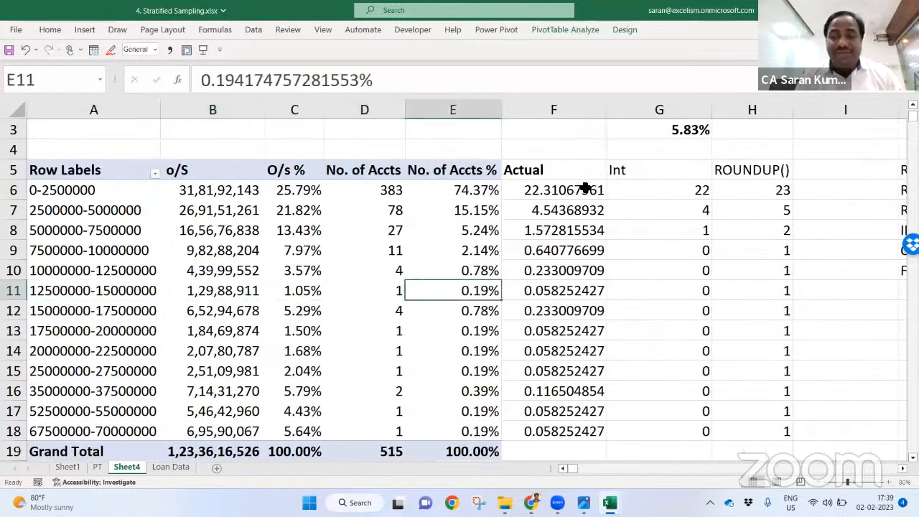
Step: Check the third band's O/s % value and briefly select columns F through I
key(Right)
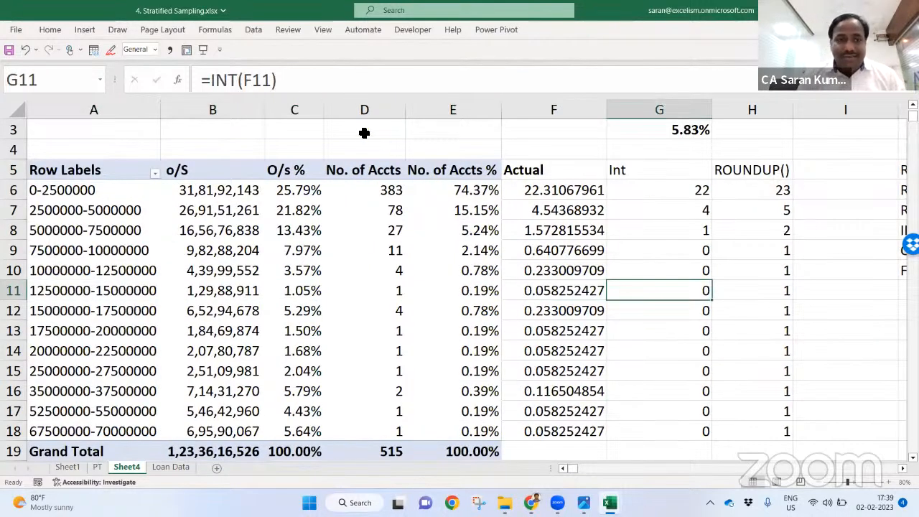
click(299, 231)
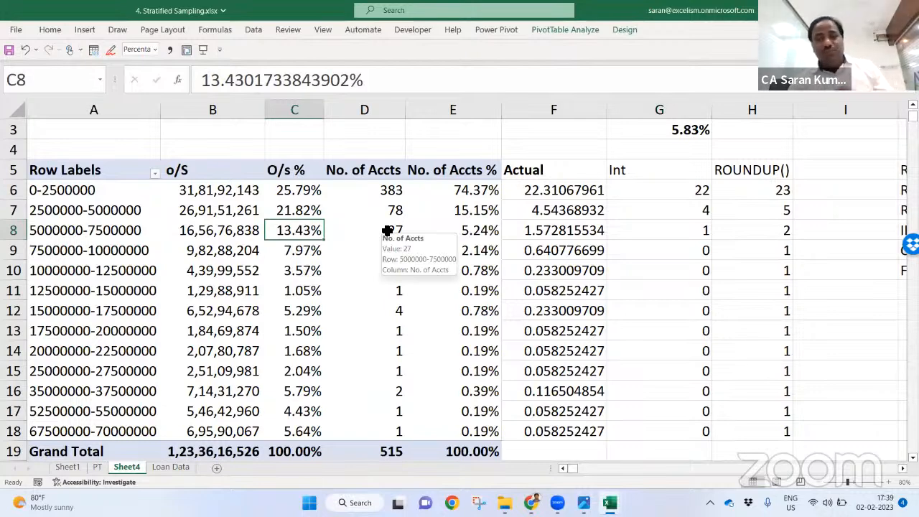
drag(588, 109, 861, 109)
click(259, 171)
Step: Select the Actual column from F6 and insert a blank column to its left
key(Left)
key(Left)
key(Left)
key(Left)
key(Left)
key(Left)
key(Right)
key(Right)
key(Right)
key(Right)
key(Down)
key(Left)
key(Right)
key(Right)
key(Right)
key(Left)
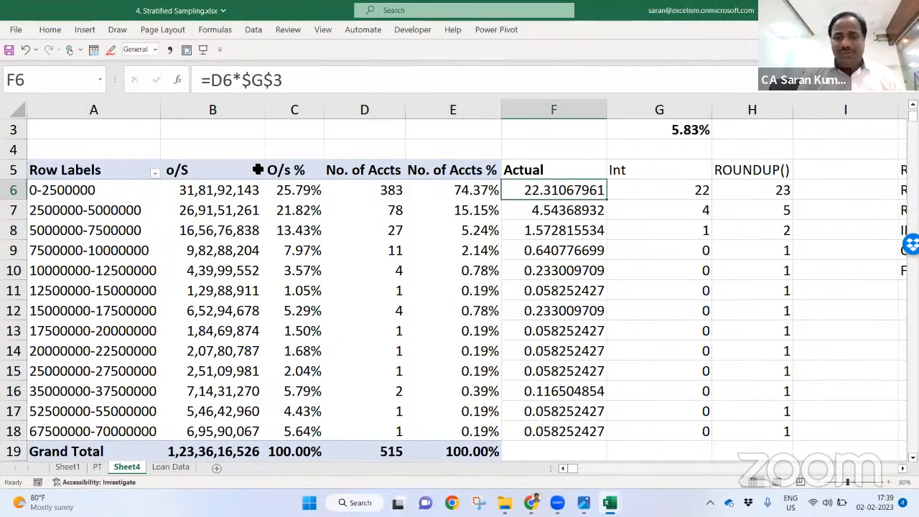
key(ctrl+space)
key(ctrl+shift+equal)
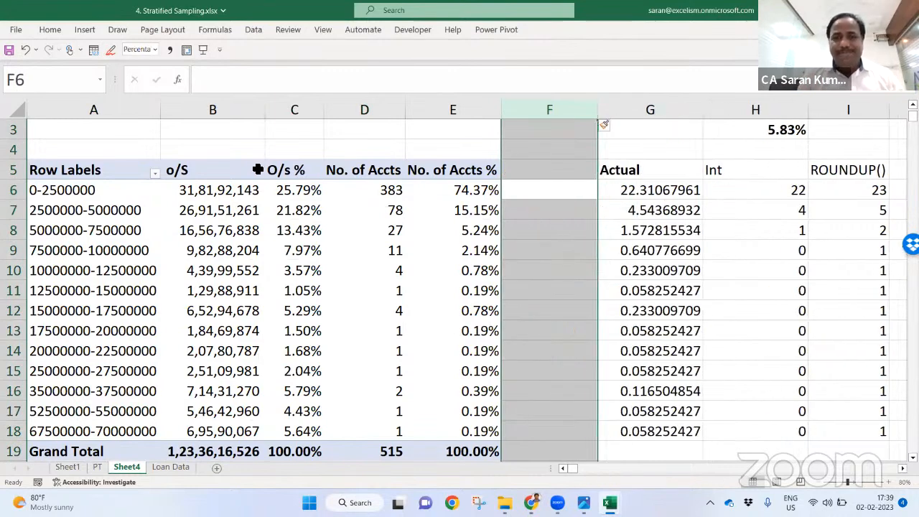
Step: Head the new column F as 'Conditional' in F5
key(Left)
key(Right)
key(Up)
text(cONDITIONAL)
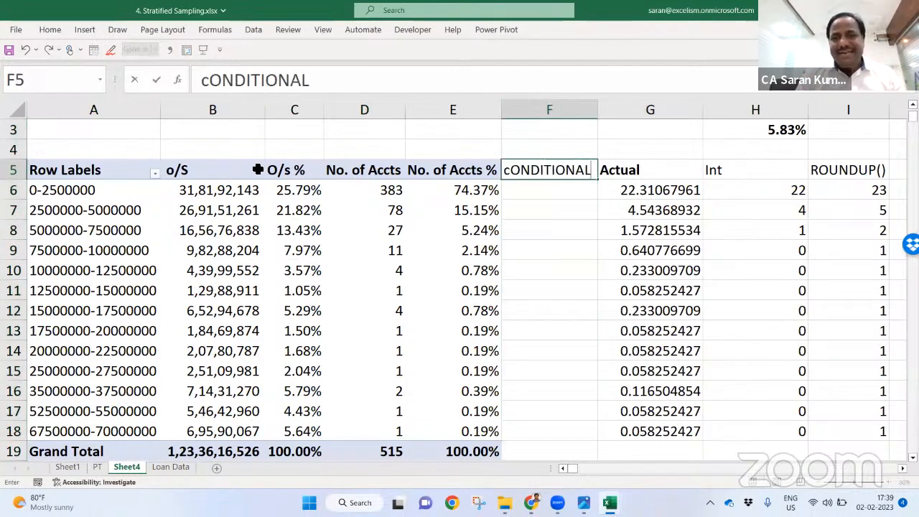
key(Return)
Step: Start F6's IF formula with an AND test of C6>=10% and D6 against 10
text(=if)
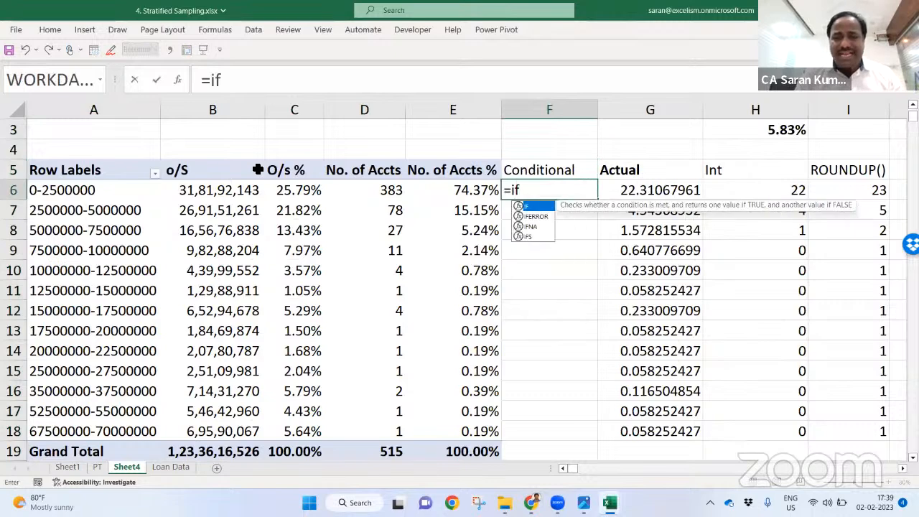
key(Tab)
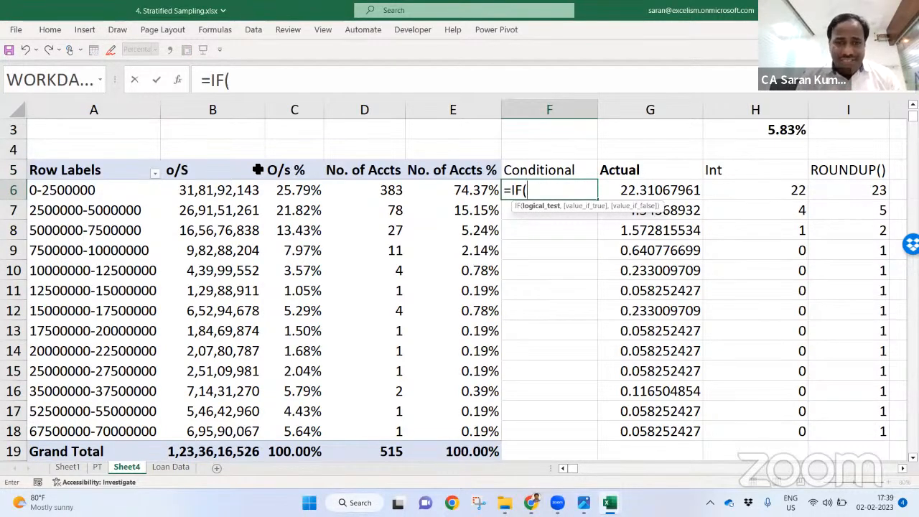
click(357, 191)
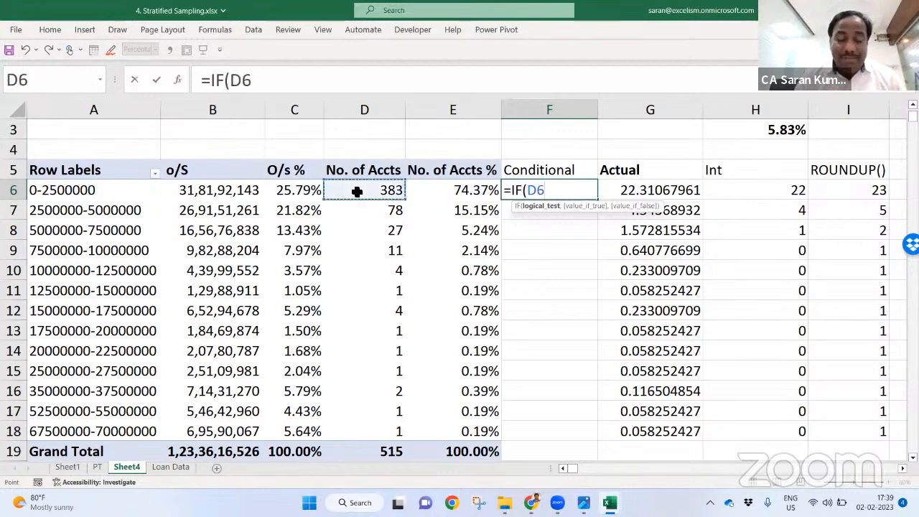
text(>=)
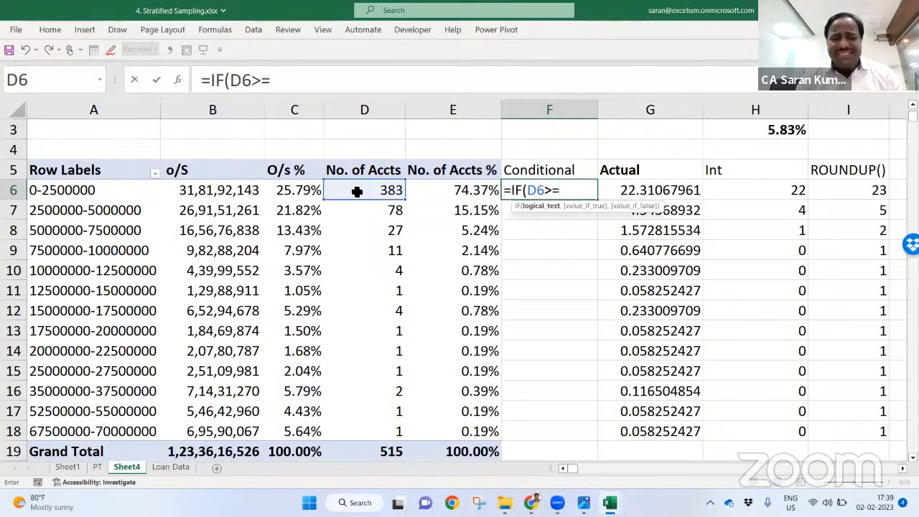
text(30,)
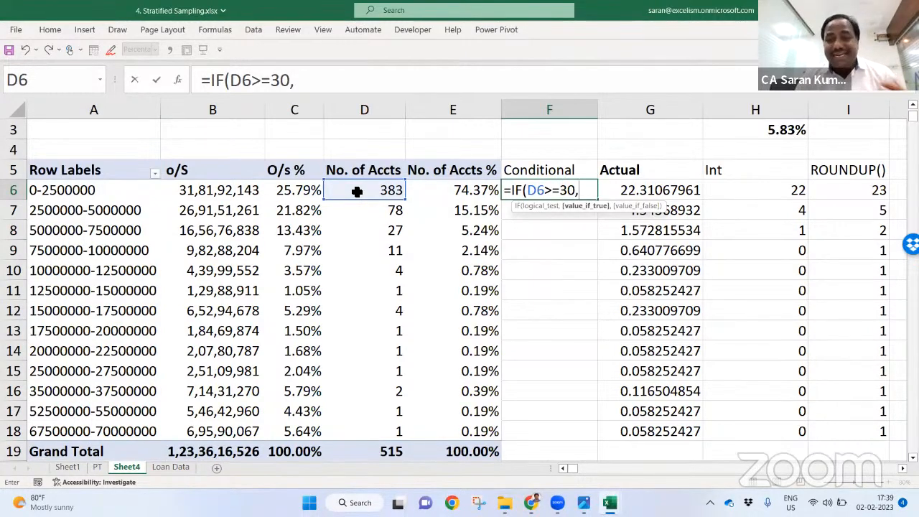
key(BackSpace)
key(BackSpace)
key(BackSpace)
key(BackSpace)
key(BackSpace)
key(BackSpace)
key(BackSpace)
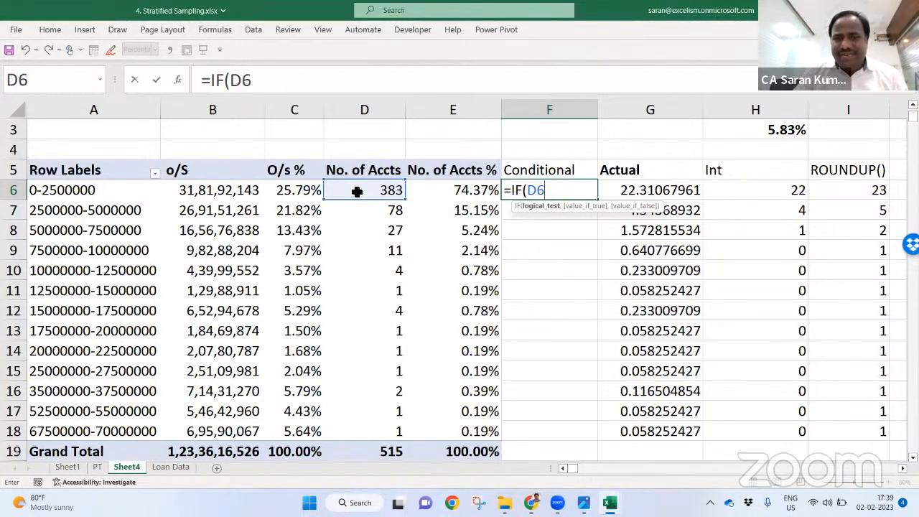
text(an)
key(Tab)
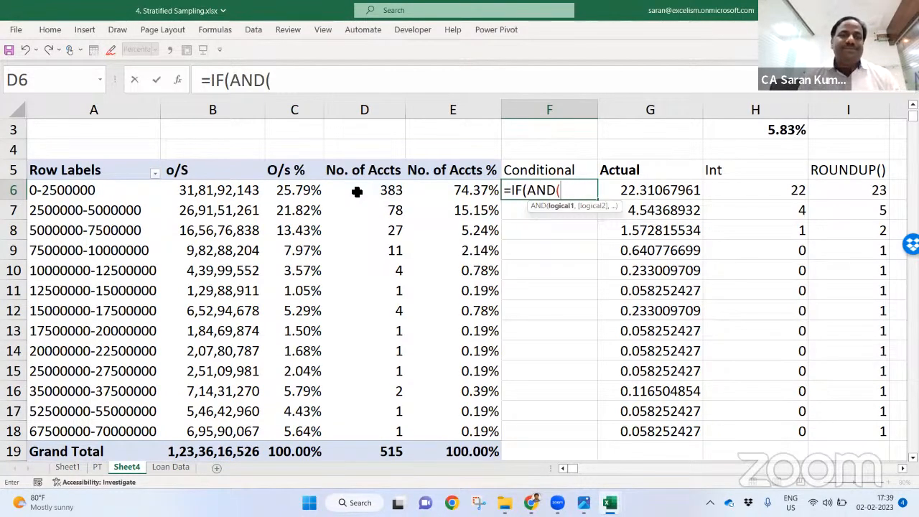
click(304, 188)
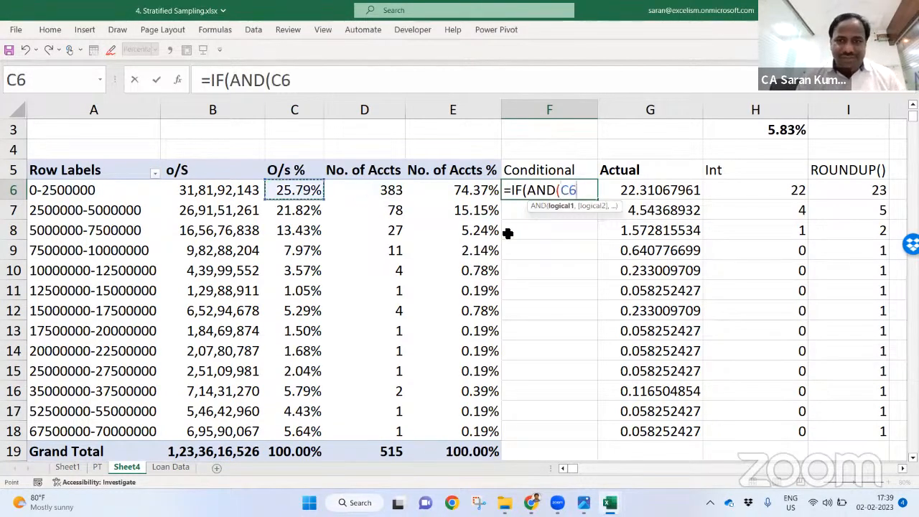
text(>=10%,)
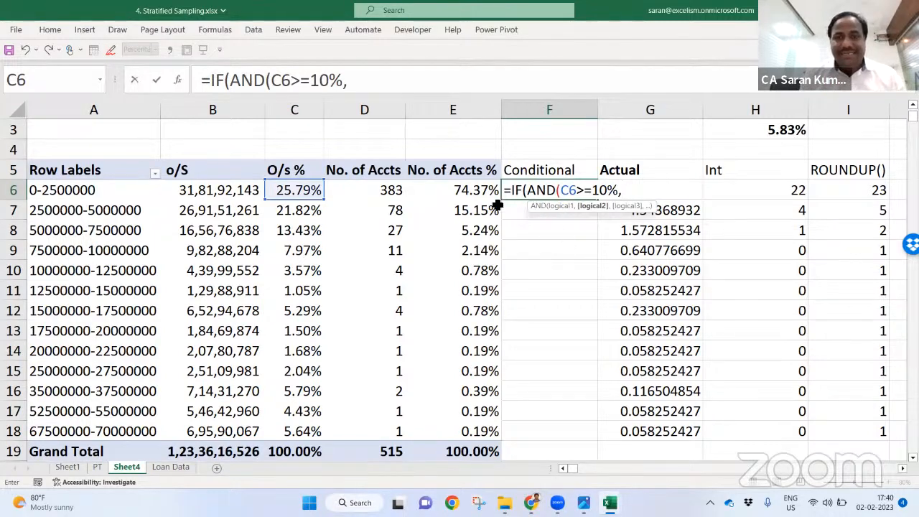
click(471, 190)
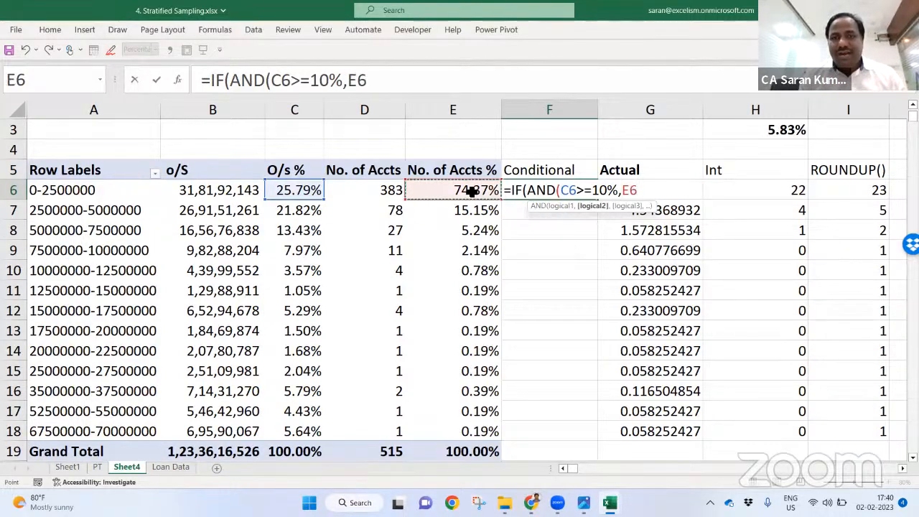
key(Return)
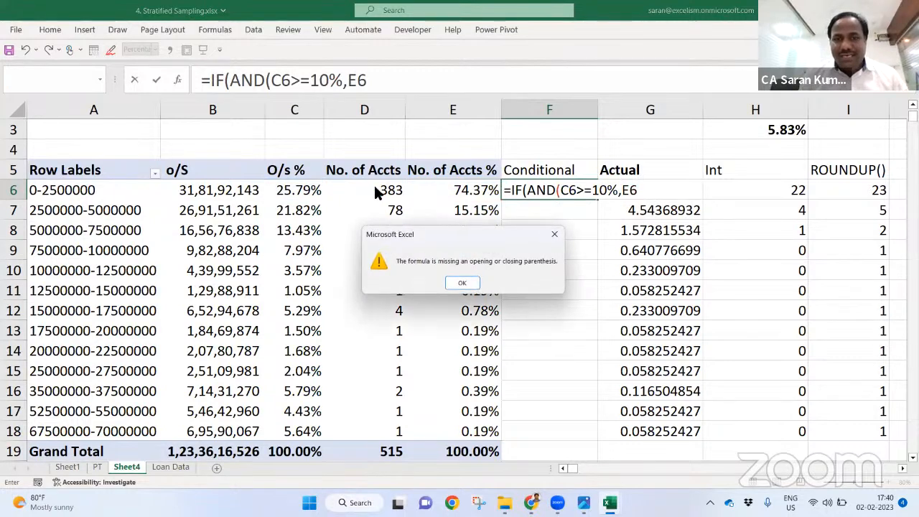
click(461, 282)
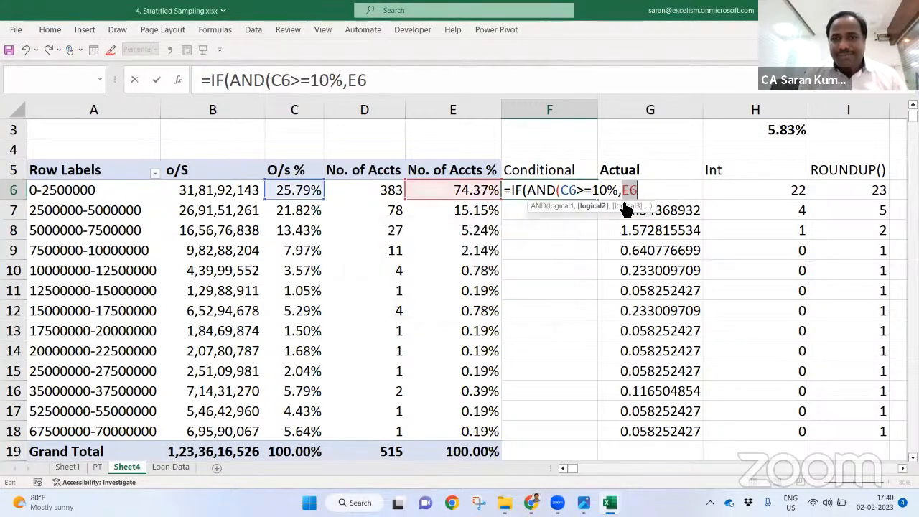
click(396, 196)
text(>)
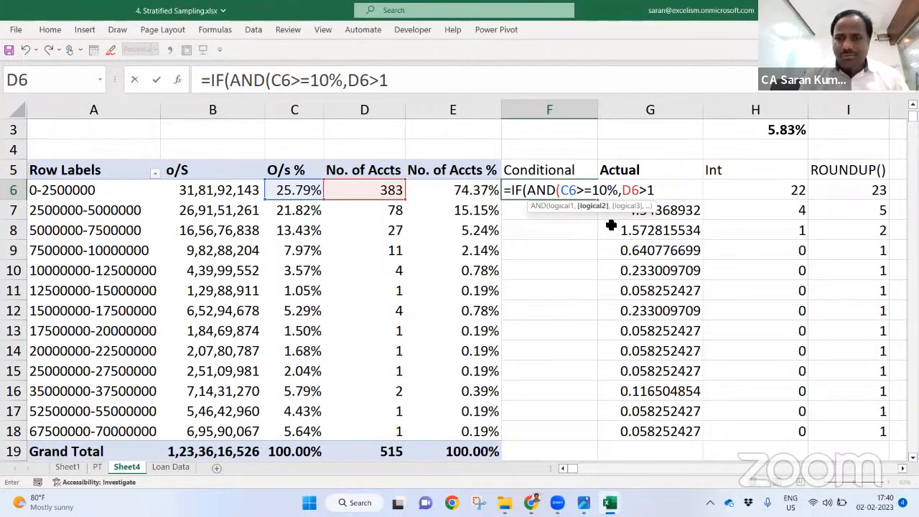
text(10)
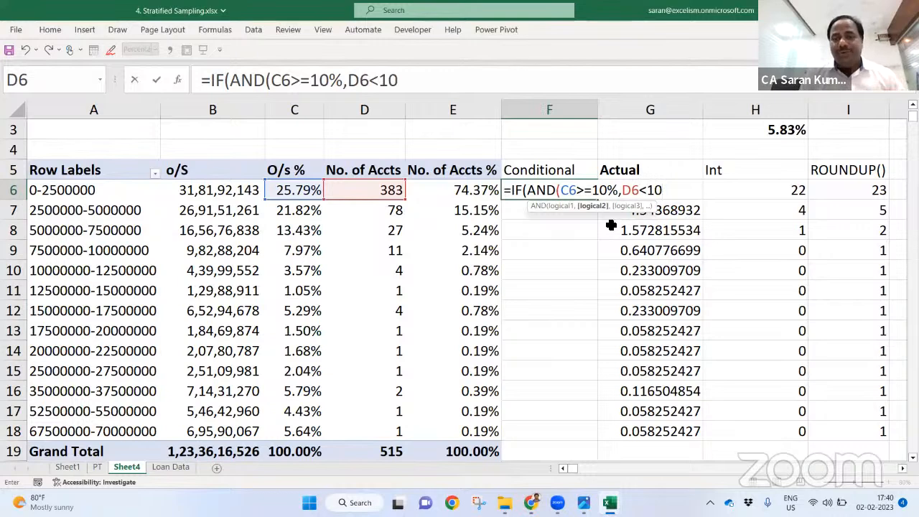
text())
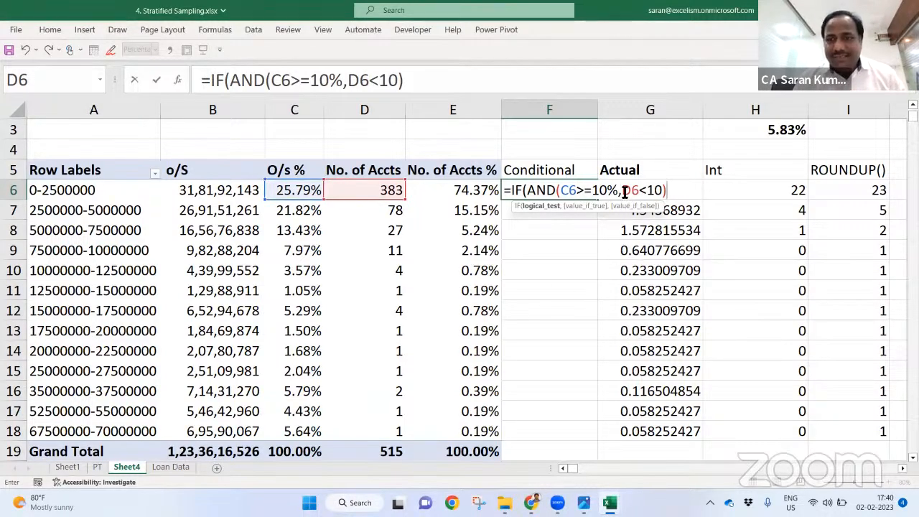
drag(622, 190, 666, 191)
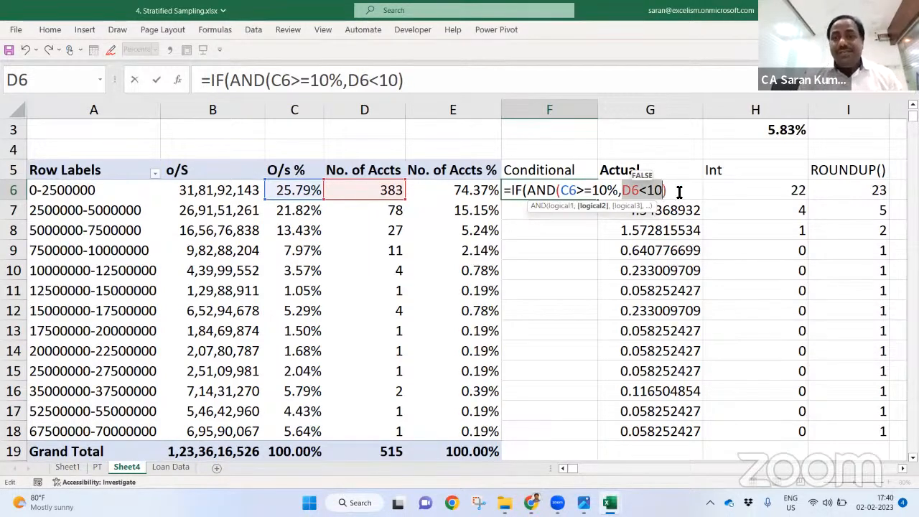
click(678, 191)
Step: Finish F6 as =IF(AND(C6>=10%,D6<=10),D6,D6*$H$3) and copy it
text(,)
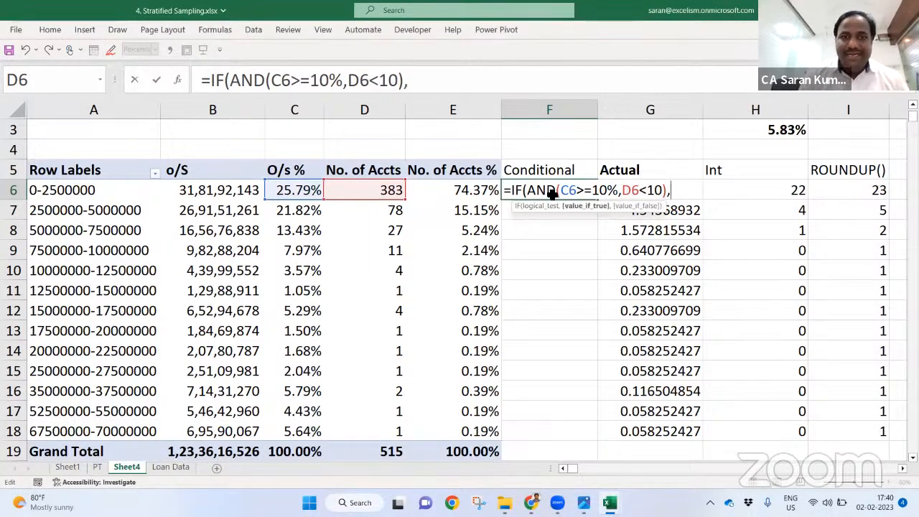
click(371, 190)
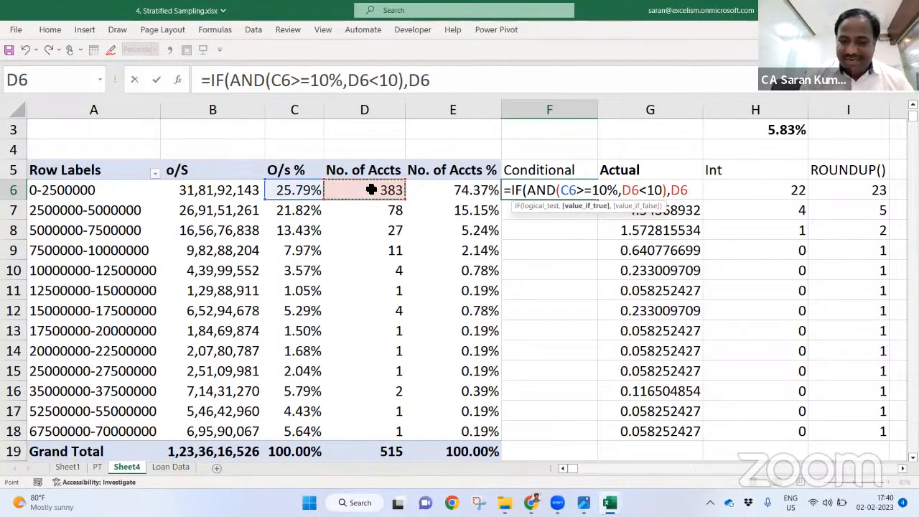
text(,)
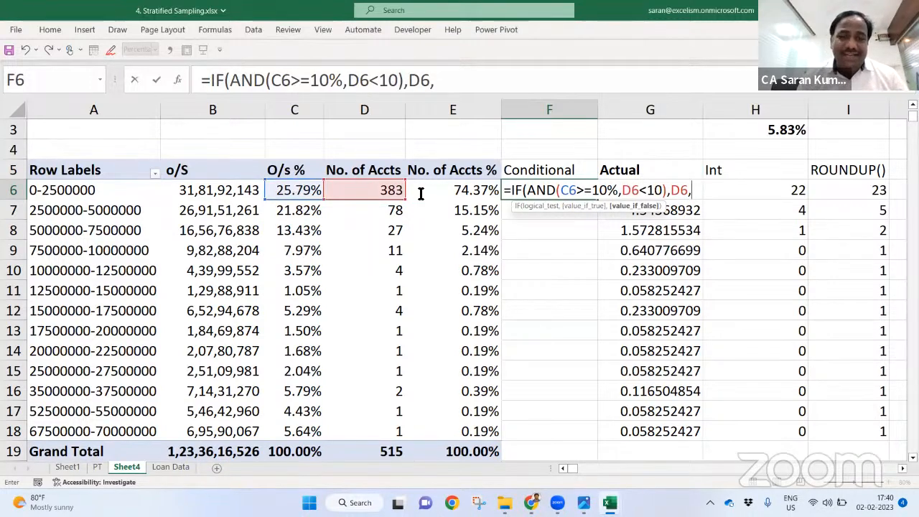
click(655, 191)
text(=)
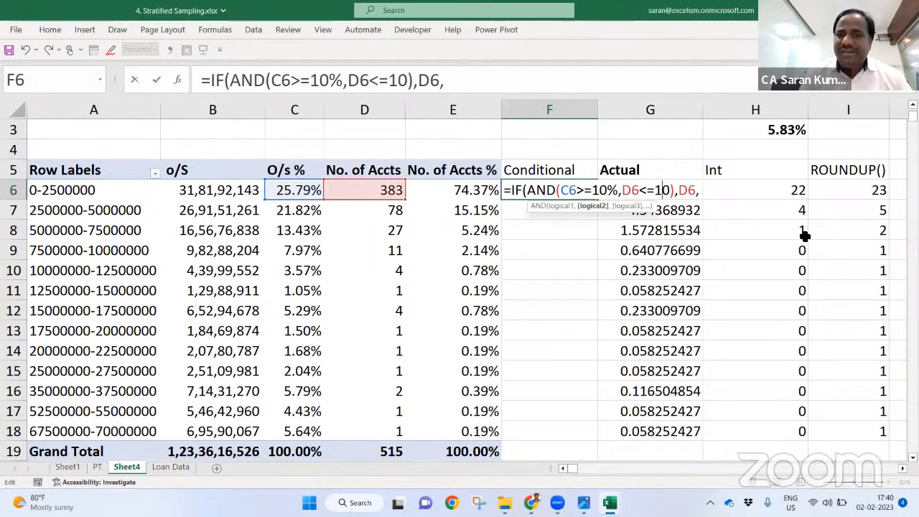
key(shift+Right)
key(End)
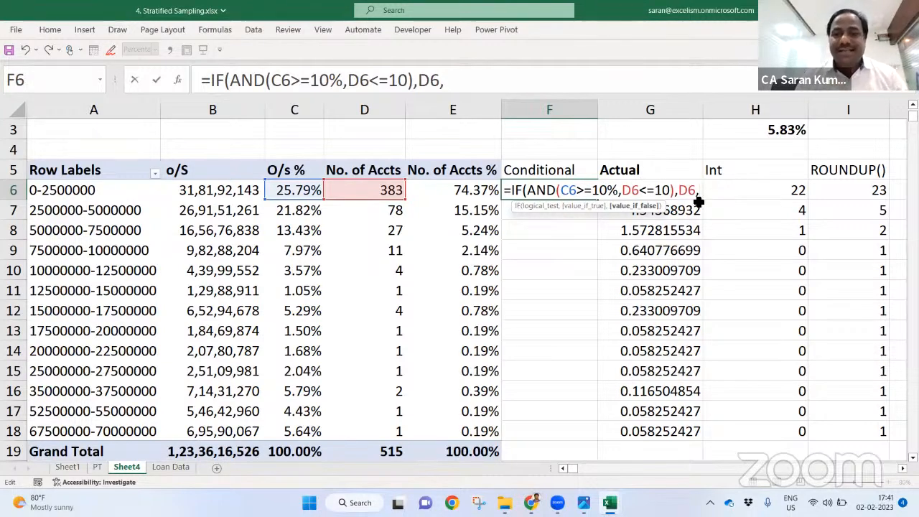
click(379, 193)
text(*)
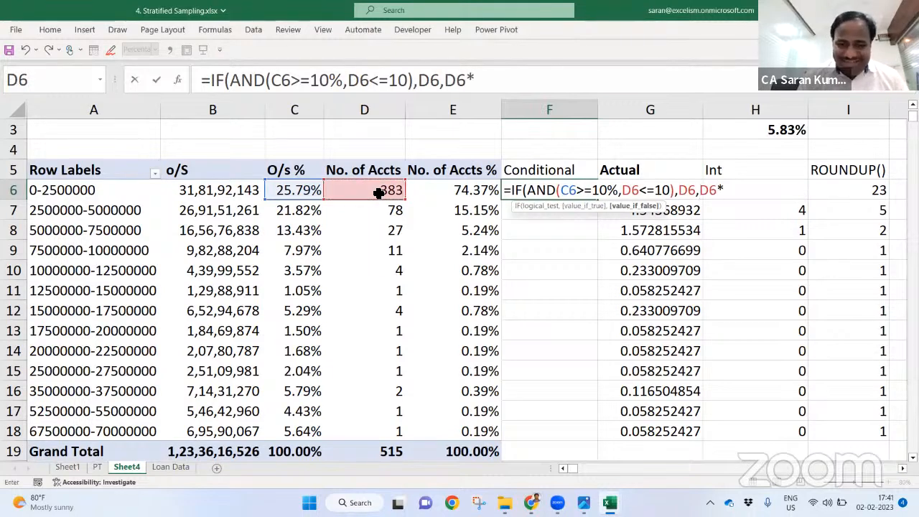
click(761, 129)
key(F4)
text())
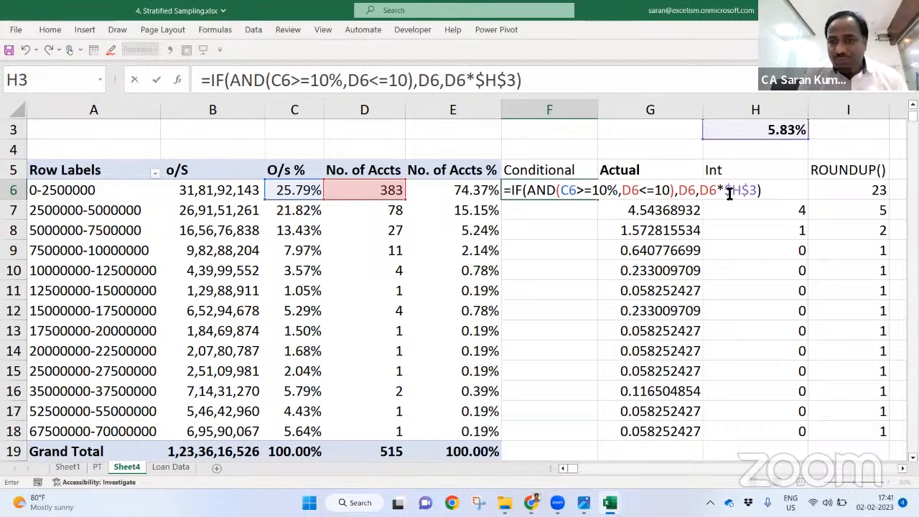
drag(702, 190, 764, 194)
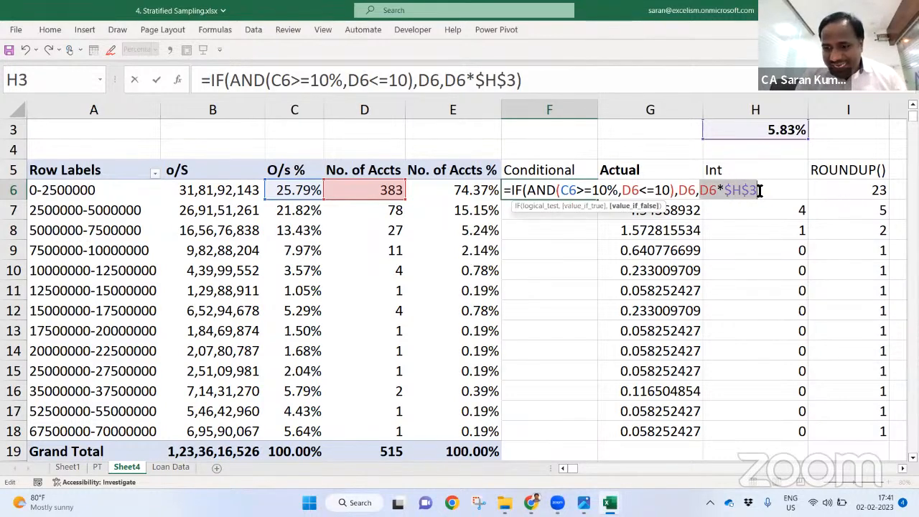
key(Return)
key(Up)
key(ctrl+c)
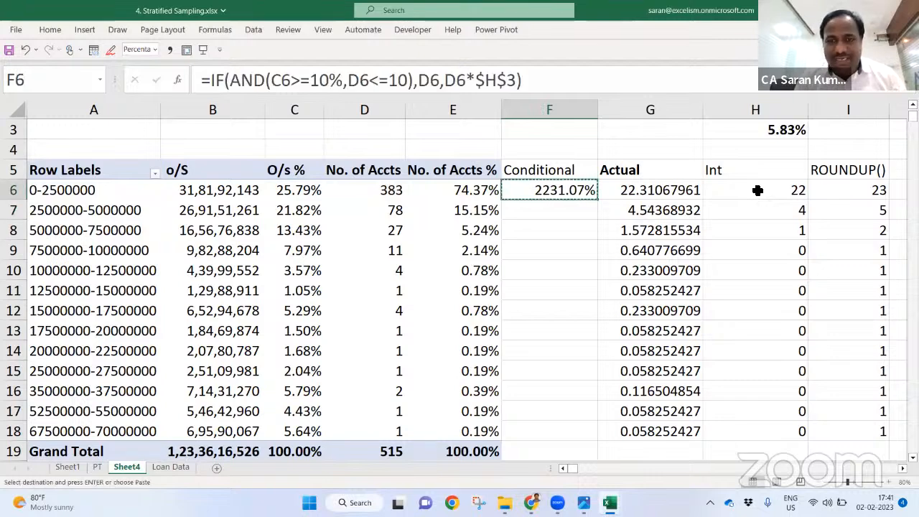
Step: Give F6 Comma Style and fill the Conditional formula down column F
click(39, 30)
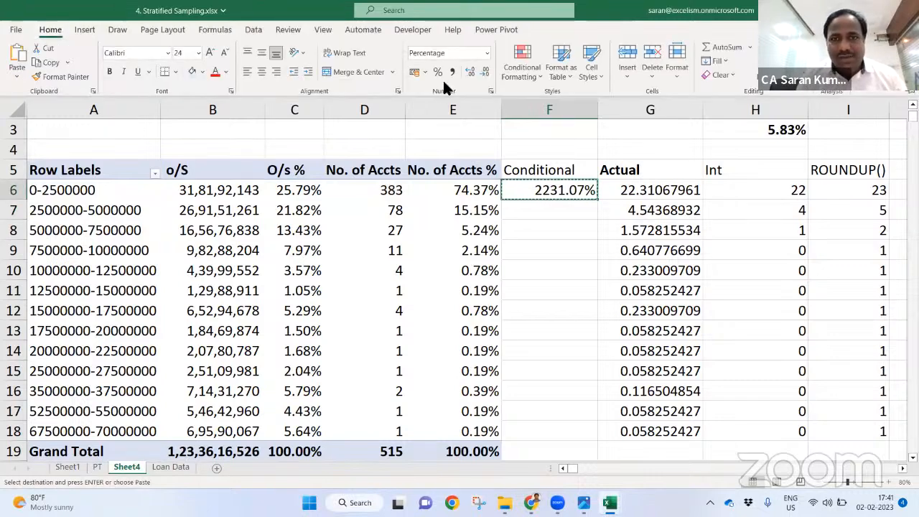
click(453, 72)
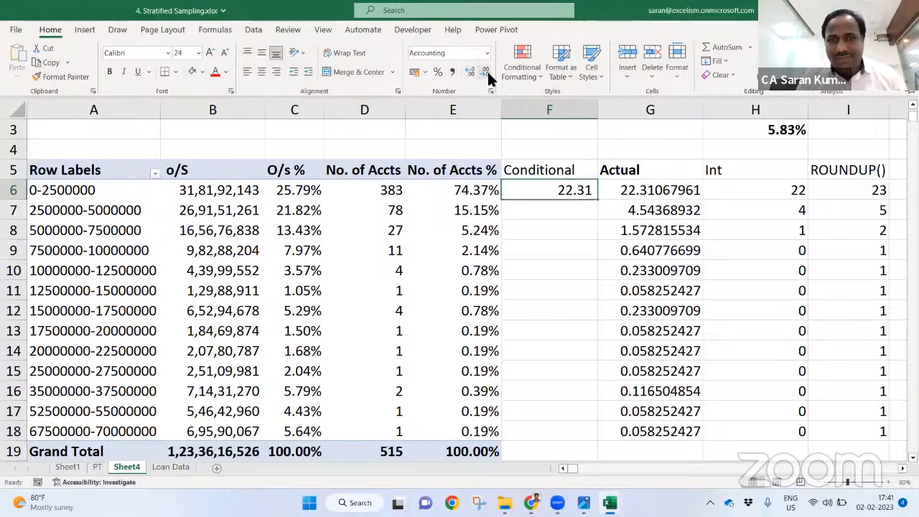
click(592, 194)
double_click(597, 202)
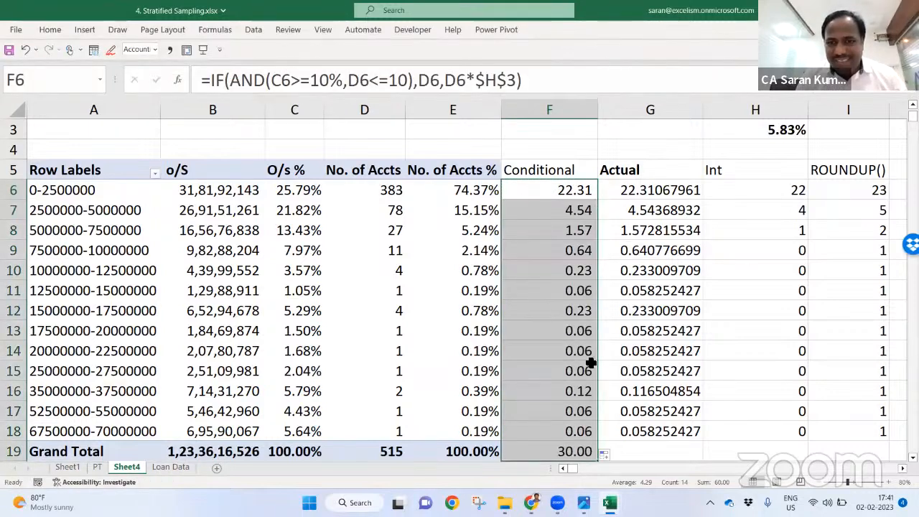
Step: Clear the stray total in F19 and review the F6, F7 and H3 formulas
click(554, 451)
key(Delete)
key(Up)
key(ctrl+Up)
key(Down)
key(F2)
key(Return)
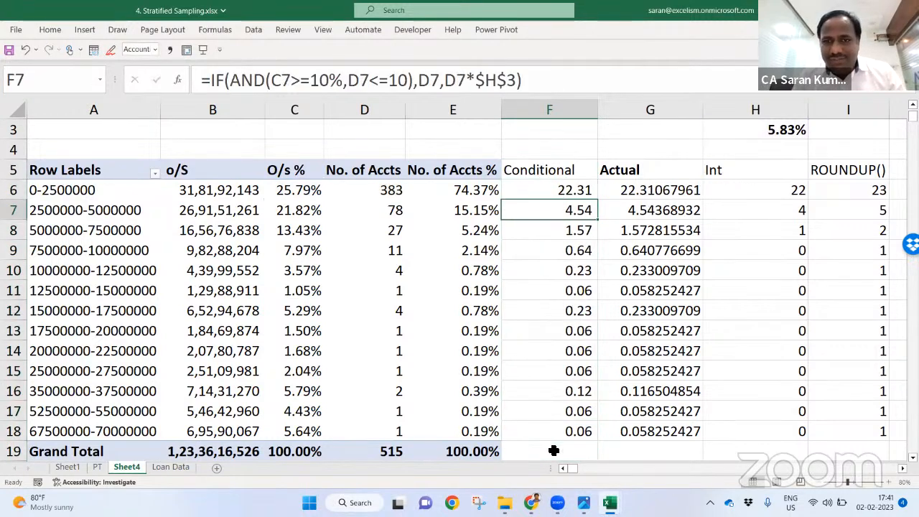
key(F2)
key(Return)
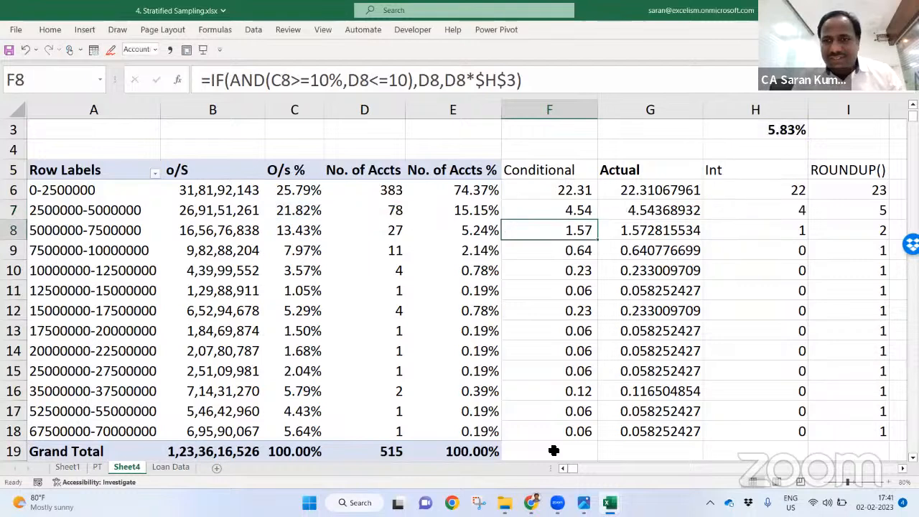
double_click(766, 131)
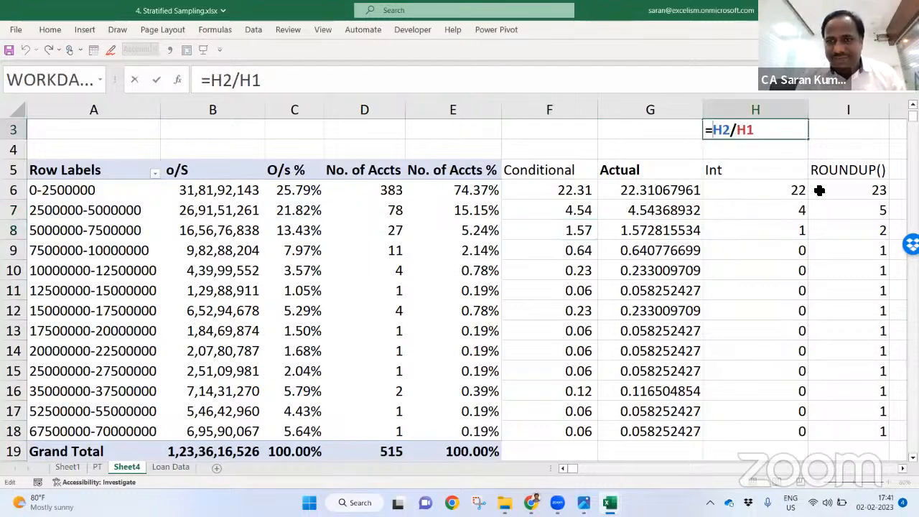
Step: Wrap F6's false result as ROUNDUP(D6*$H$3,0) and copy the cell
text(round)
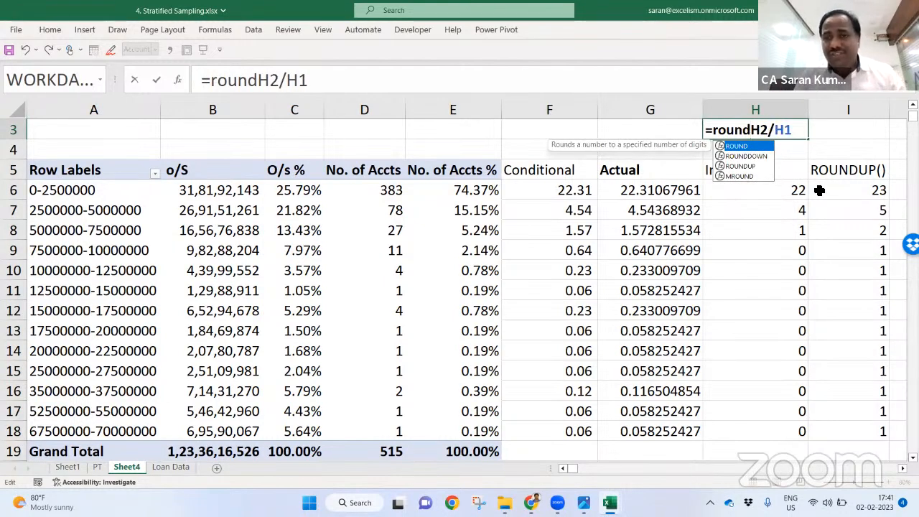
key(Escape)
key(Escape)
key(Down)
key(Down)
key(Down)
key(Left)
key(Left)
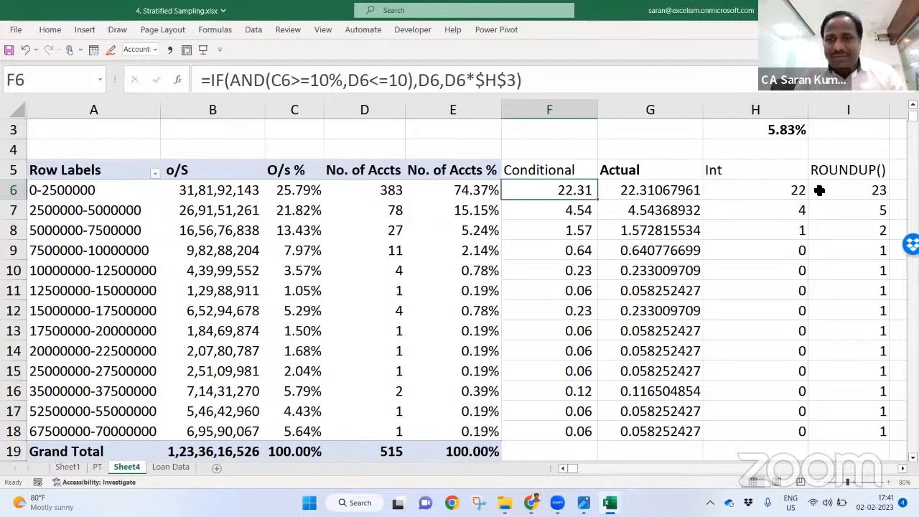
key(F2)
key(Left)
key(Left)
key(Left)
key(Left)
key(Left)
key(Left)
key(Left)
key(Left)
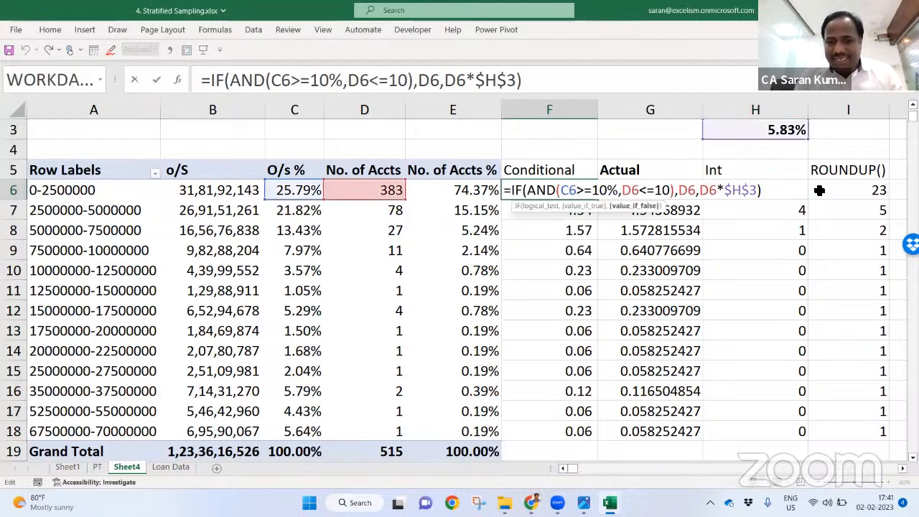
text(roundup)
key(Tab)
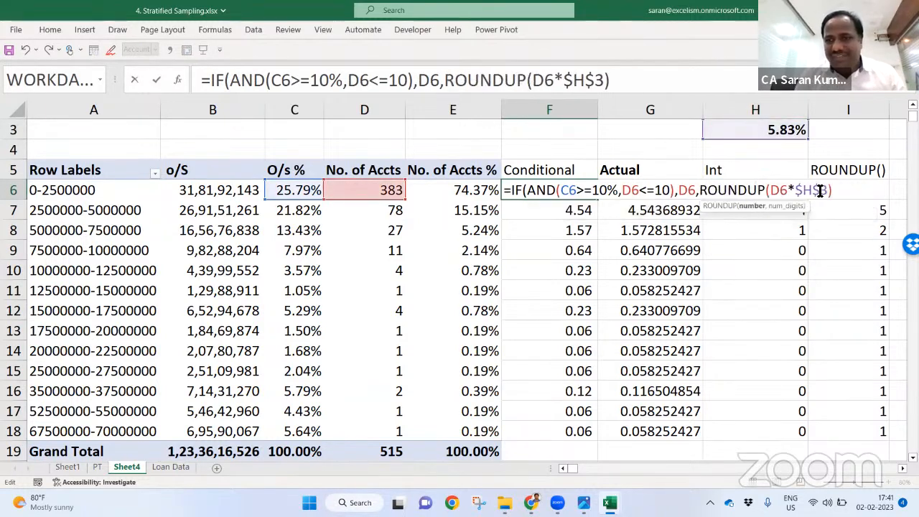
text(,0))
key(Return)
key(Up)
key(ctrl+c)
Step: Paste the ROUNDUP formula into F7:F18 and drop decimals from F6:F18
key(Down)
key(ctrl+shift+Down)
key(ctrl+v)
key(ctrl+Up)
key(Down)
key(ctrl+shift+Down)
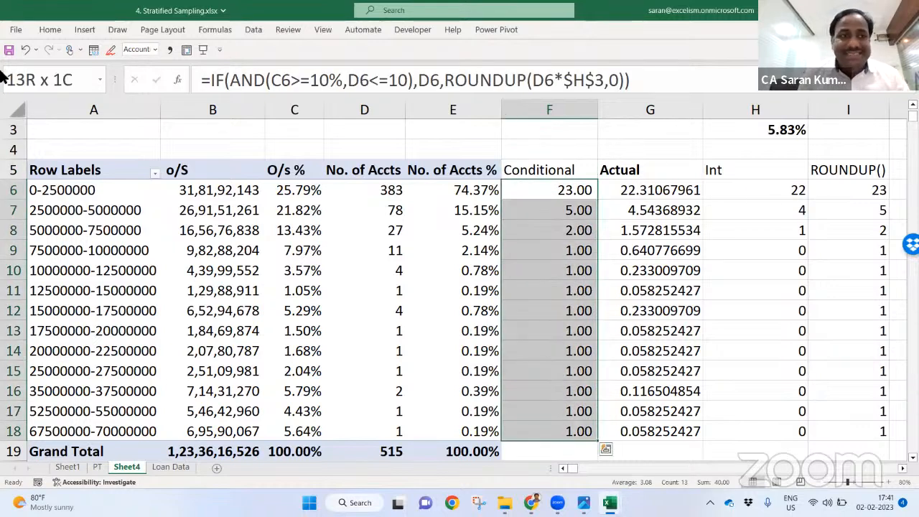
click(54, 31)
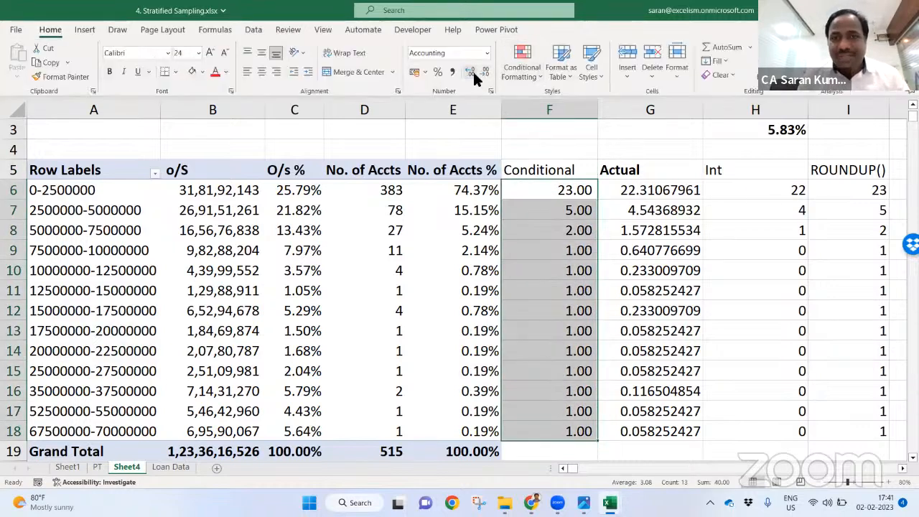
click(486, 72)
click(486, 72)
Step: Raise F6's account limit to D6<=15 and copy it down to F18
click(563, 186)
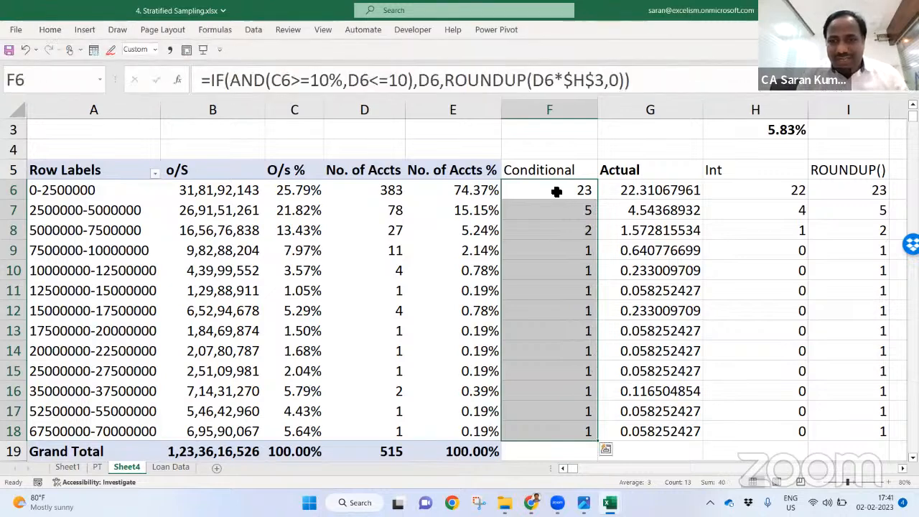
double_click(554, 190)
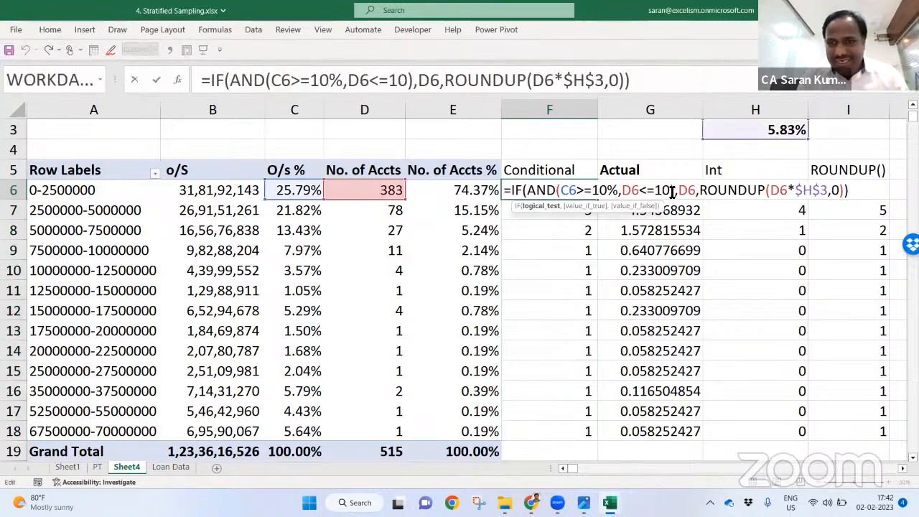
click(671, 191)
key(BackSpace)
text(5)
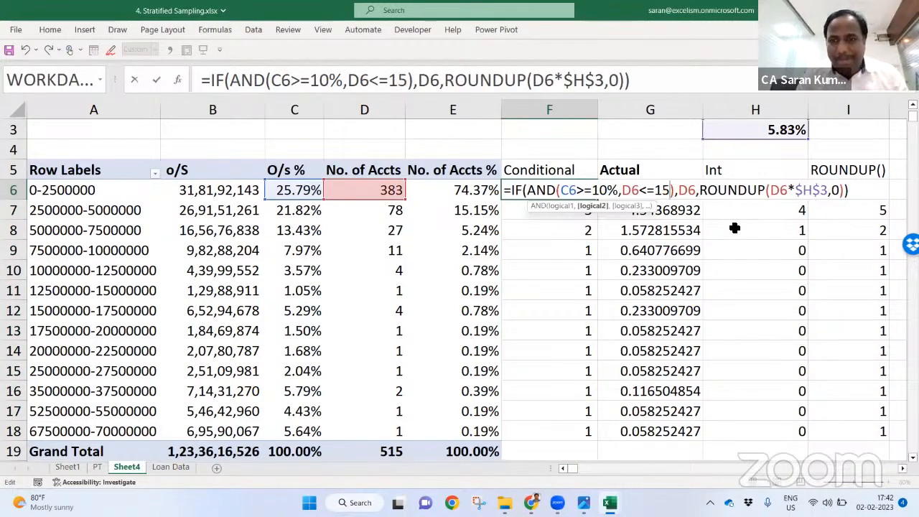
key(Return)
key(Up)
key(ctrl+c)
key(Down)
key(ctrl+shift+Down)
key(Return)
key(Down)
key(Up)
key(Up)
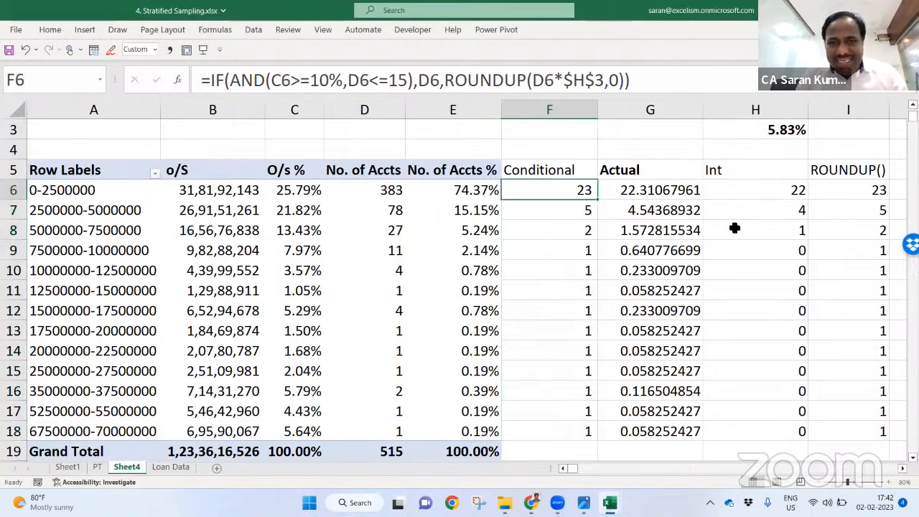
key(Down)
key(Down)
key(Down)
key(Down)
Step: Inspect the formulas in F10 and F9 without changing them
key(F2)
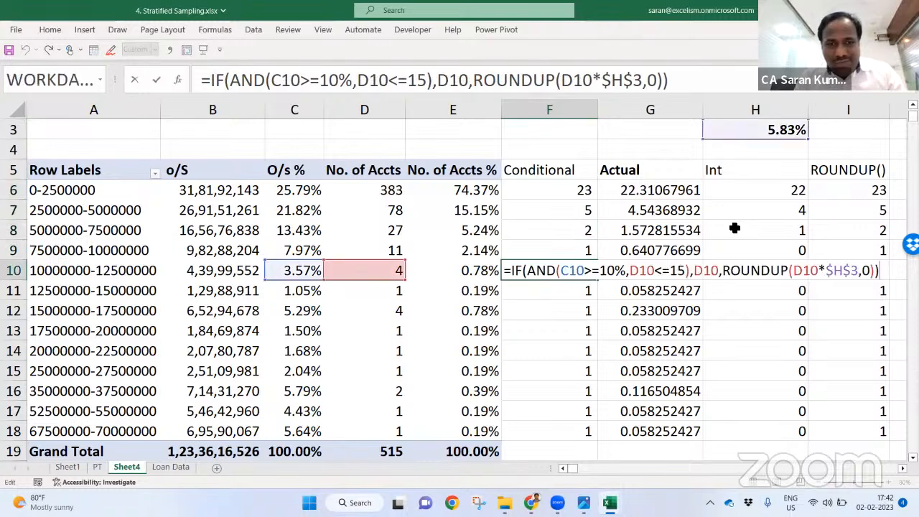
key(Escape)
key(Up)
key(F2)
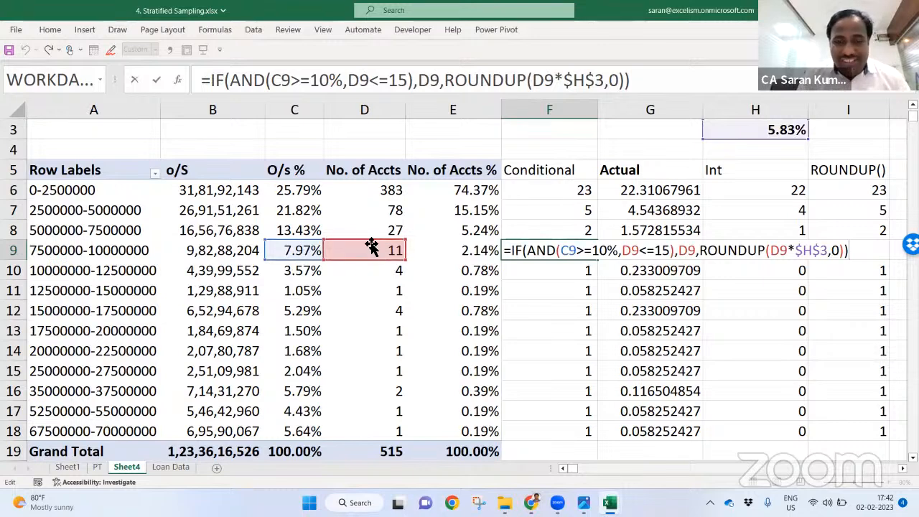
key(ctrl+Return)
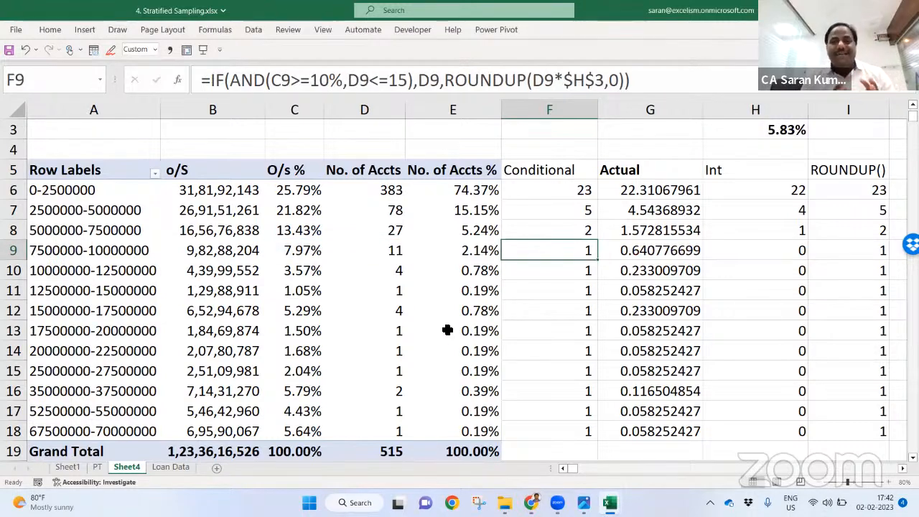
key(F2)
key(Escape)
key(Up)
key(Up)
key(Up)
Step: Lower F6's threshold to C6>=7%, paste it into F7:F18, and check row 9
key(F2)
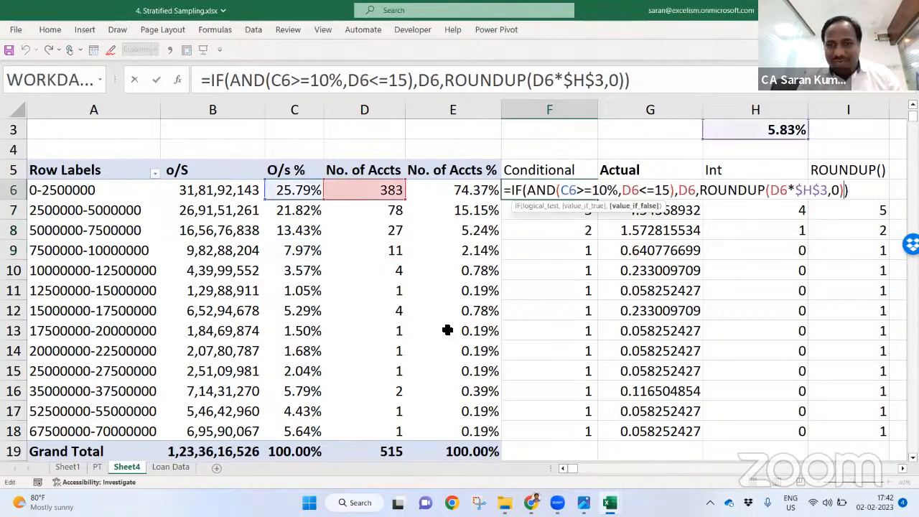
key(Right)
key(Right)
key(Right)
key(Right)
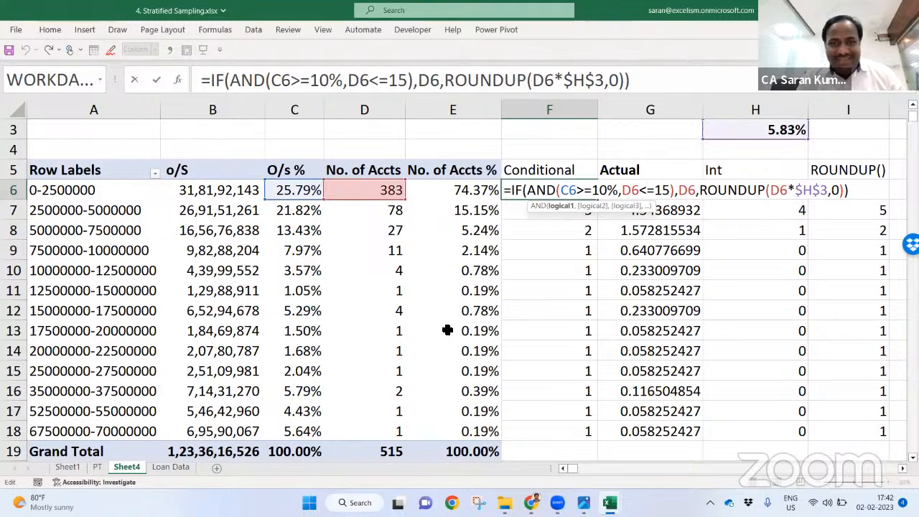
key(Right)
key(shift+Left)
key(shift+Left)
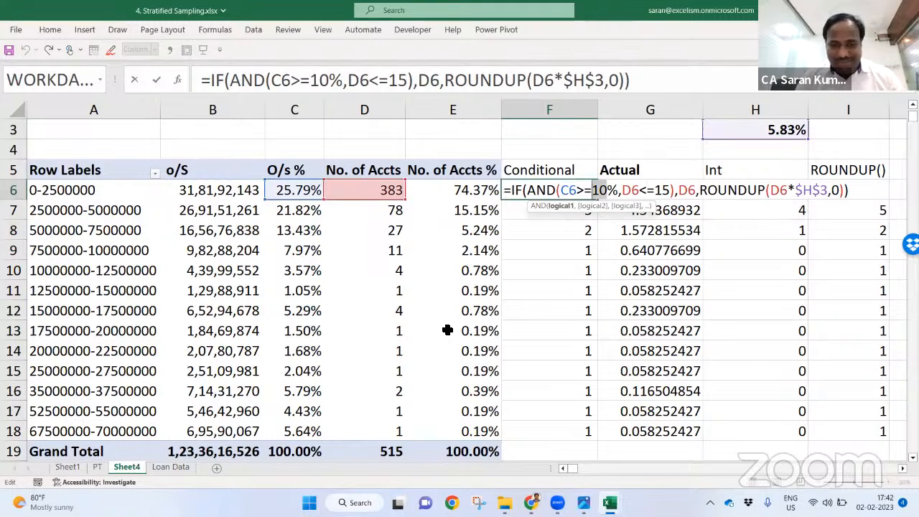
text(7)
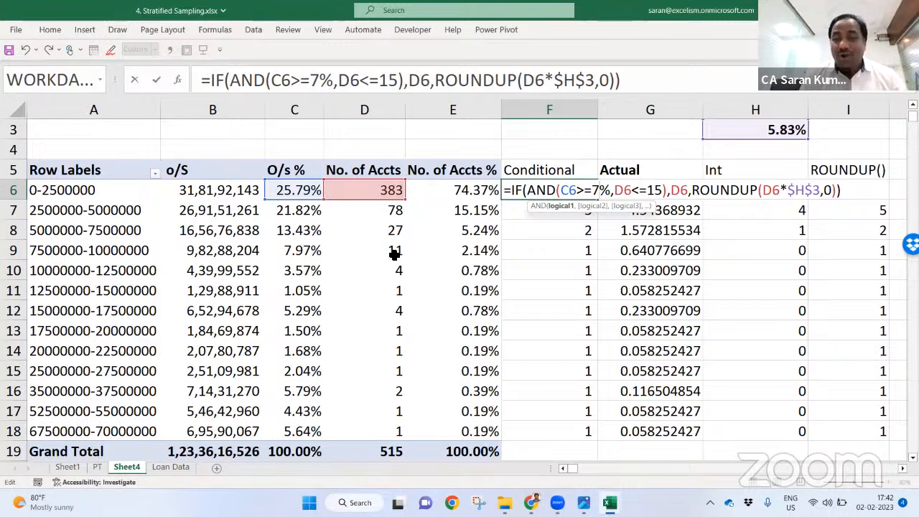
key(Return)
key(Up)
key(ctrl+c)
key(Down)
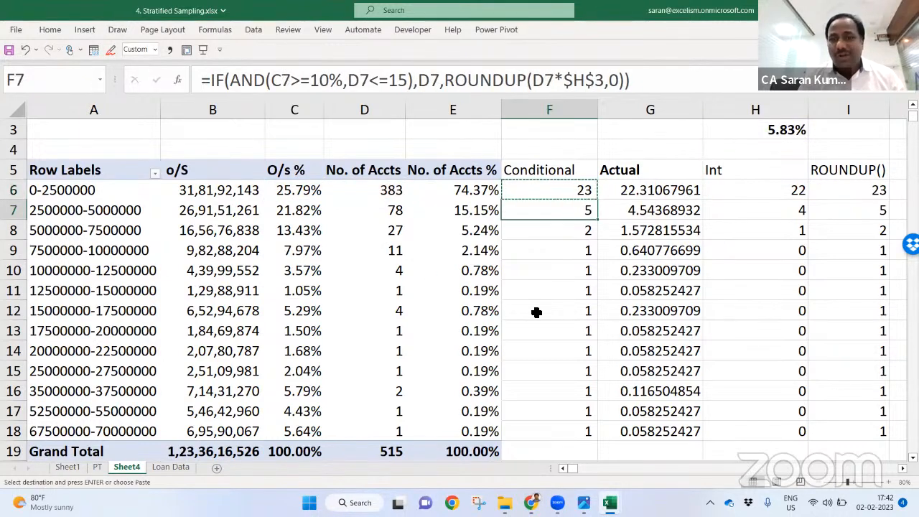
key(ctrl+shift+Down)
key(ctrl+v)
key(Down)
key(Down)
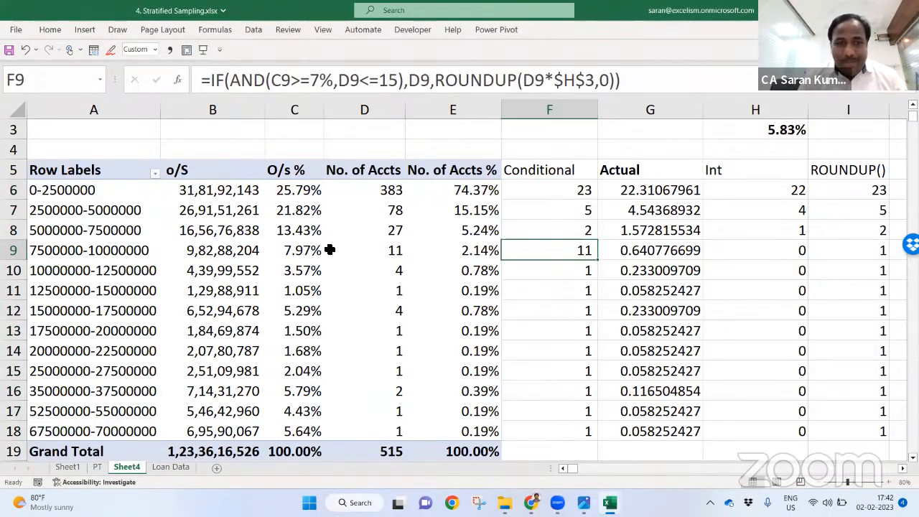
click(319, 249)
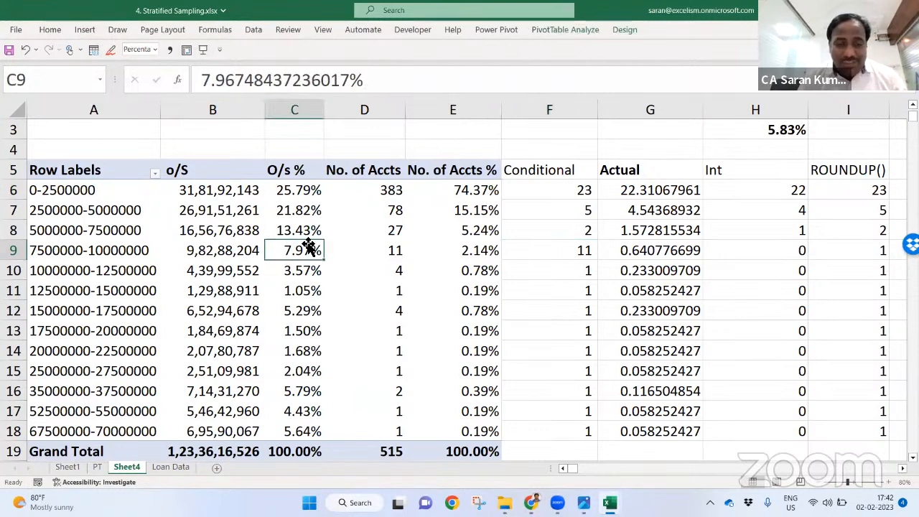
click(392, 248)
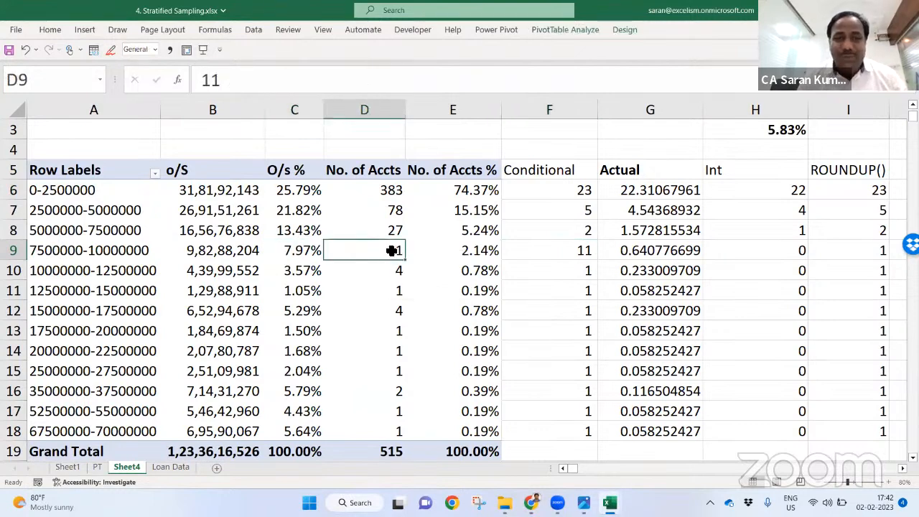
click(565, 260)
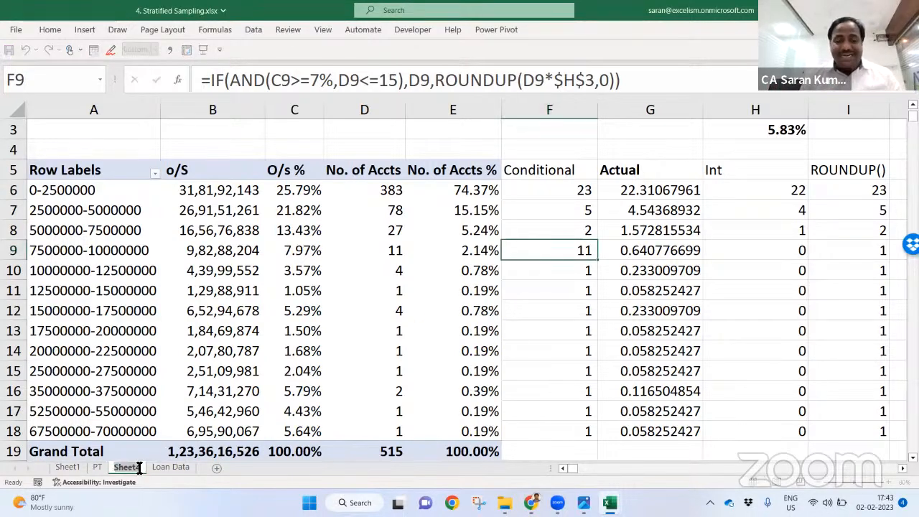
click(320, 332)
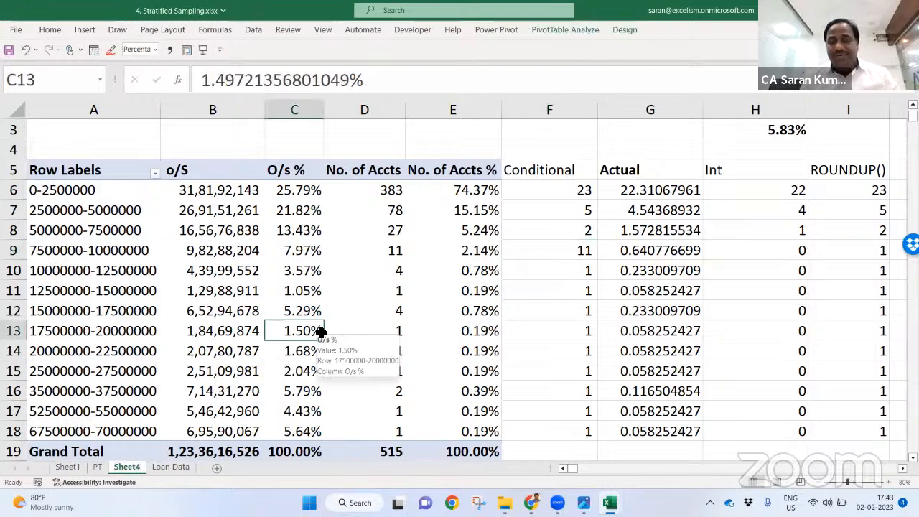
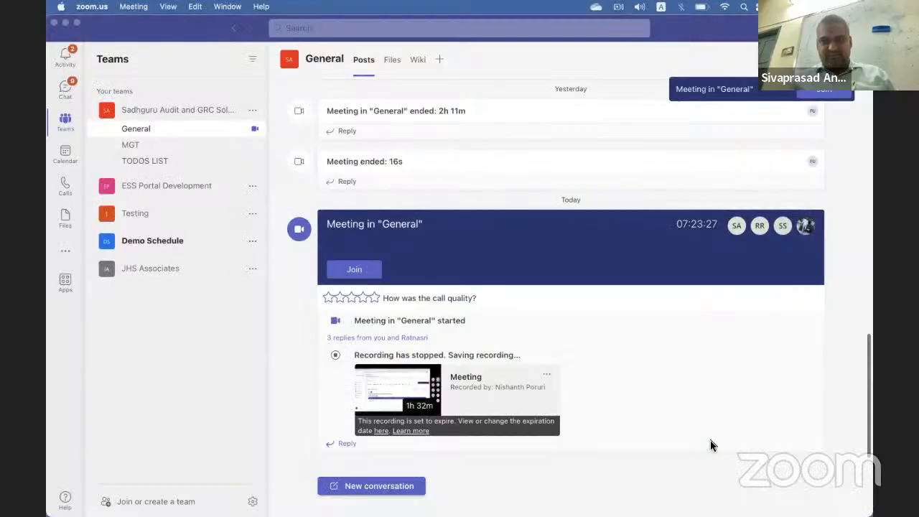
Step: Switch from Microsoft Teams to the AnyAudit.in dashboard in Chrome
key(super+Tab)
key(super+Tab)
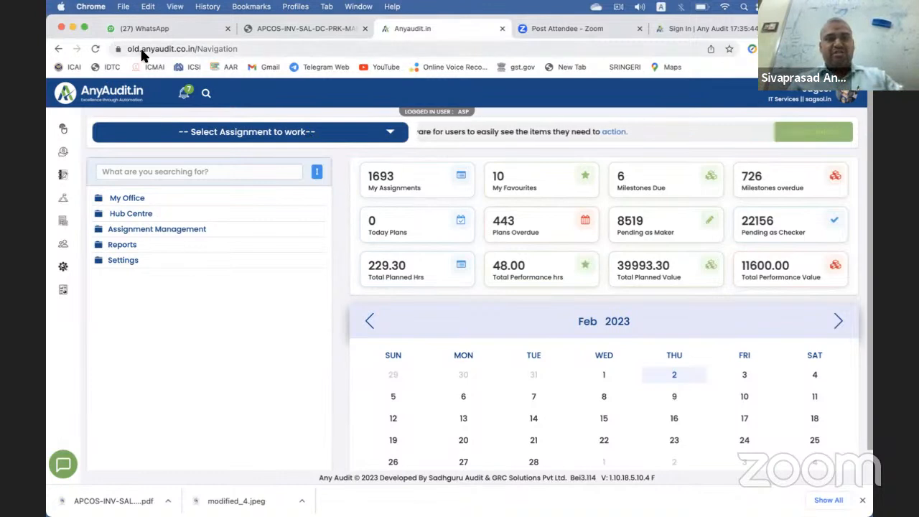
drag(142, 50, 173, 50)
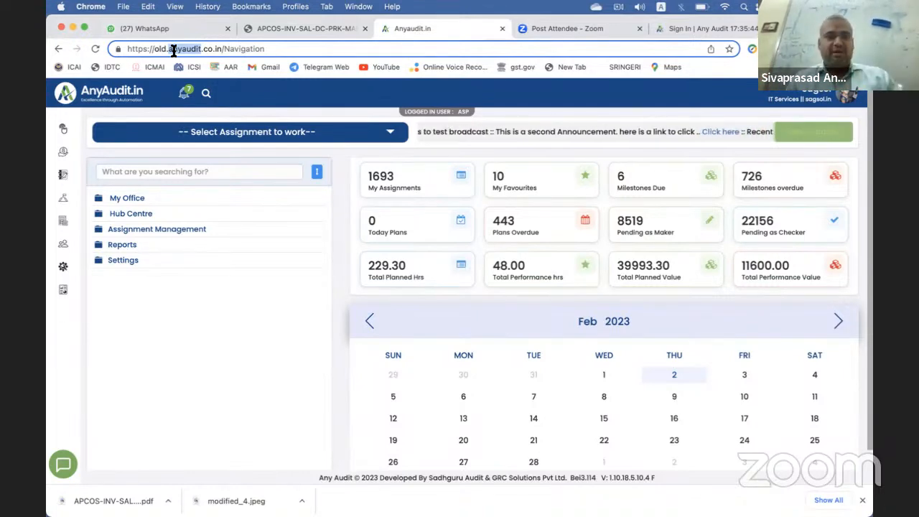
click(196, 138)
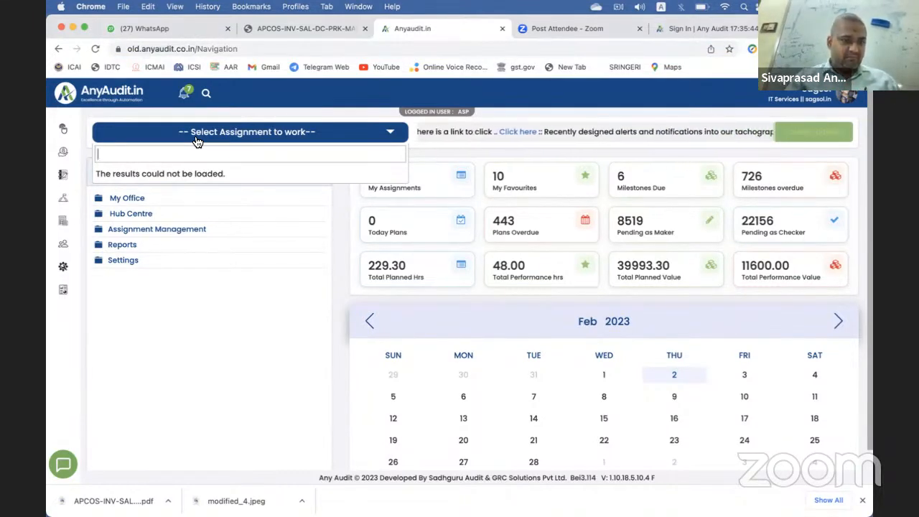
click(173, 334)
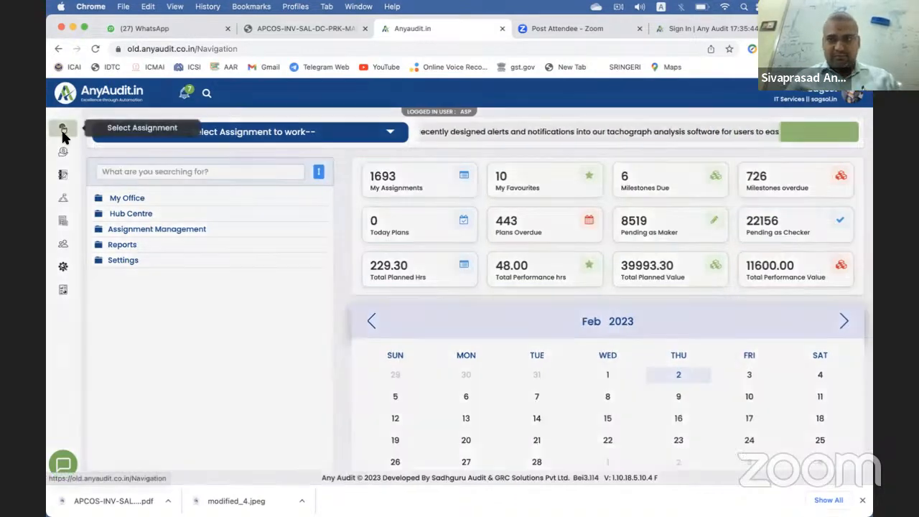
click(63, 131)
click(375, 136)
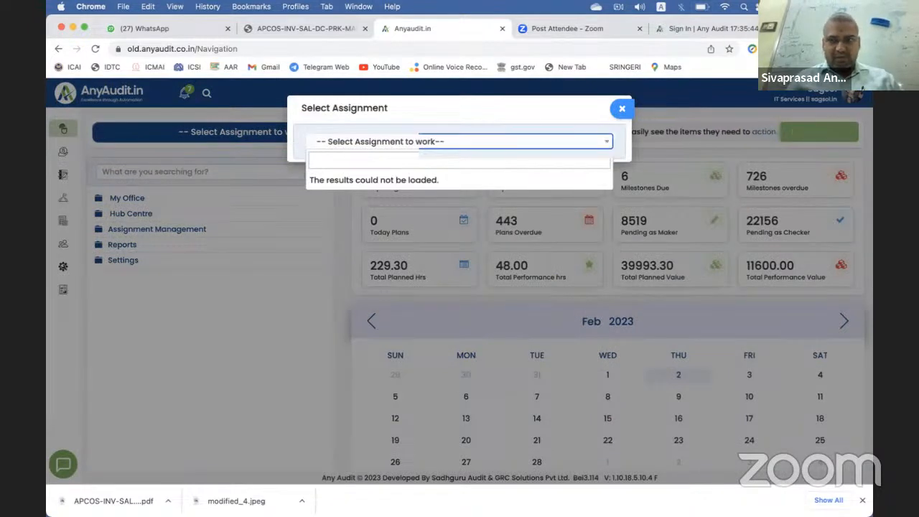
click(601, 115)
click(622, 109)
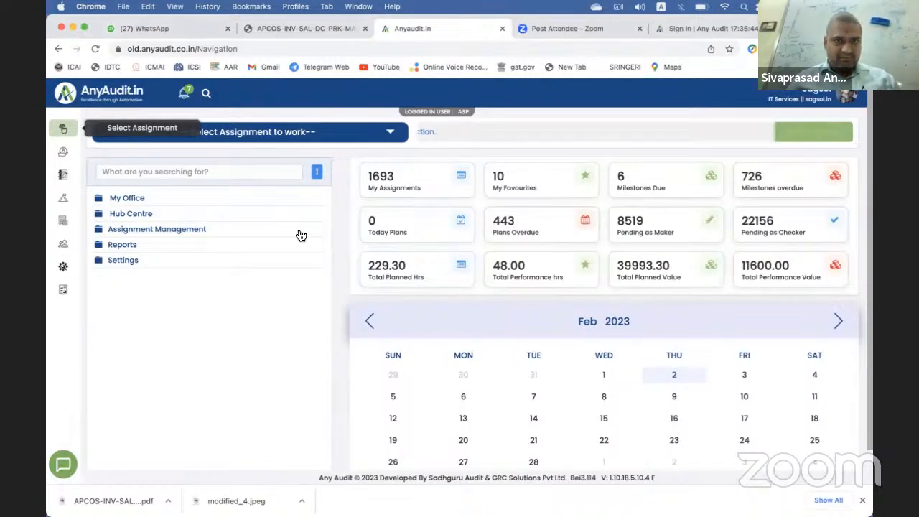
click(244, 47)
Step: Load the AnyAudit.in demo site and sign in, verifying the SMS OTP
text(demo)
key(Return)
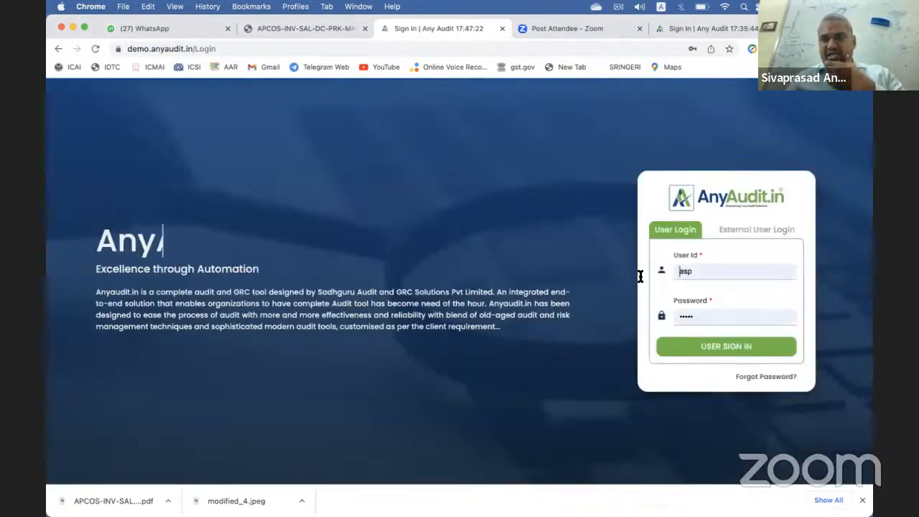
click(728, 353)
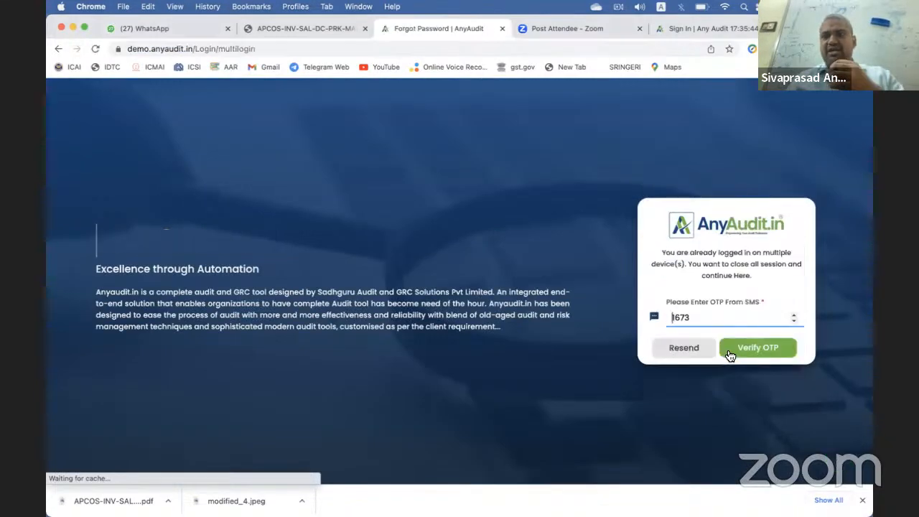
click(754, 349)
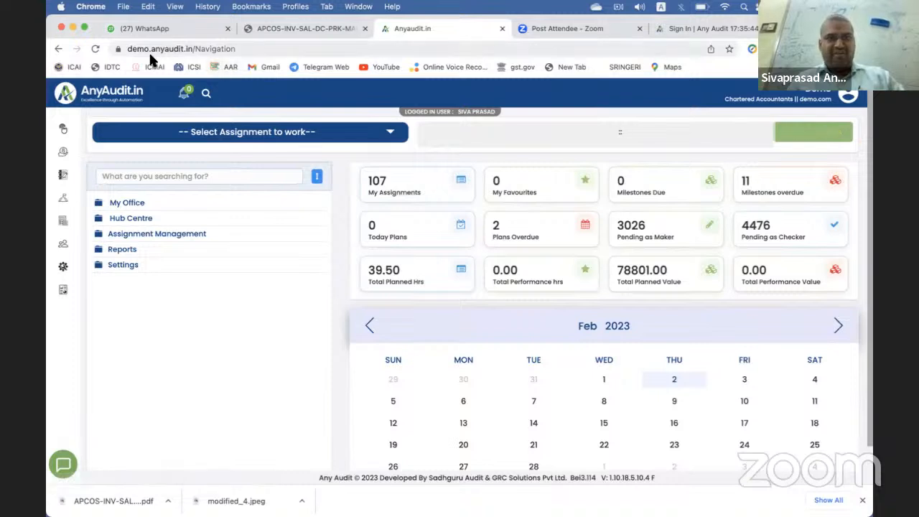
Step: Search 'mno' and open the C2124_A2620_MNO pvt ltd_Internal Audit of 2021-22 assignment
click(180, 138)
text(mno)
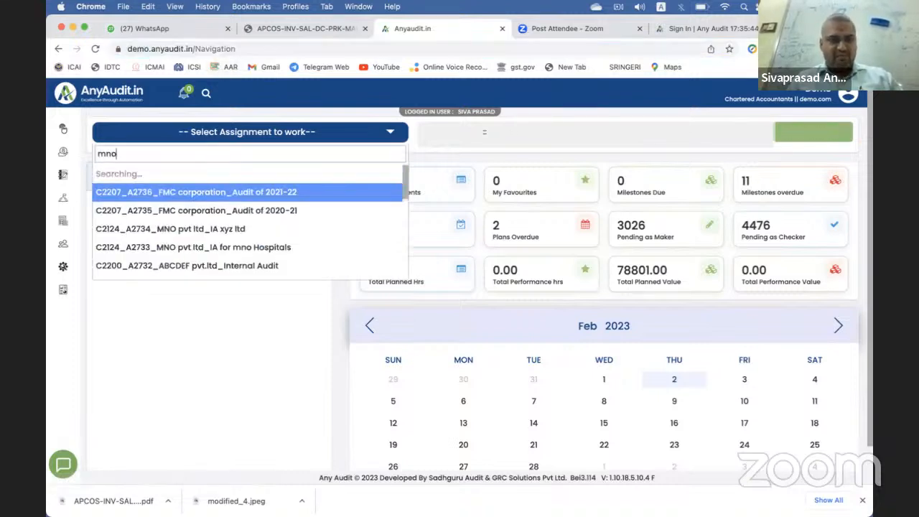
scroll(223, 266, down, 5)
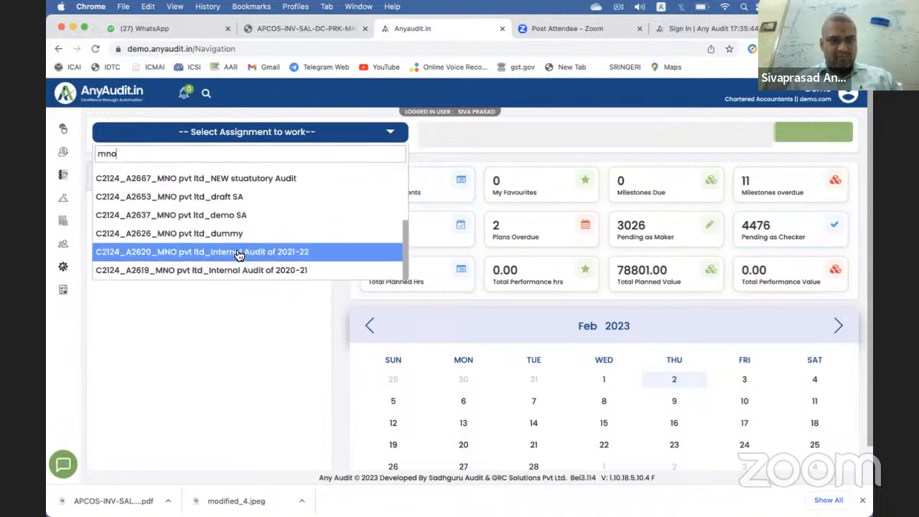
click(244, 252)
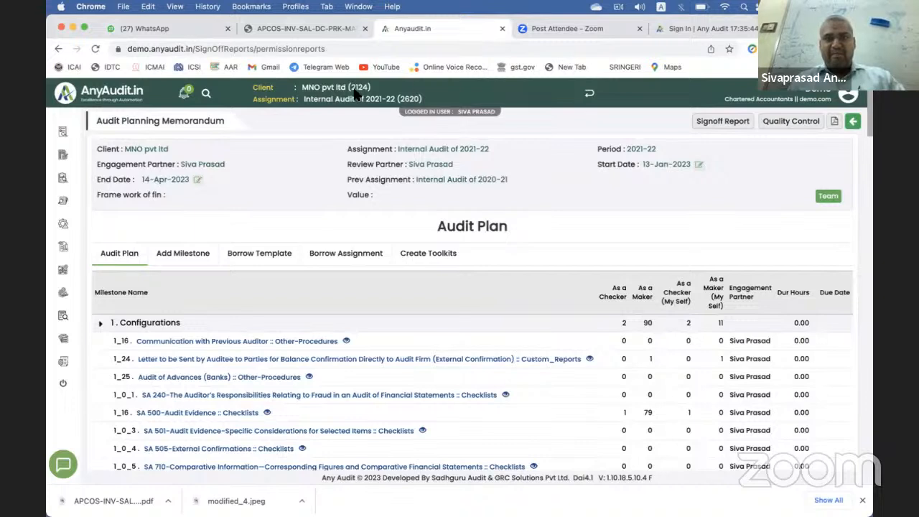
drag(317, 101, 419, 104)
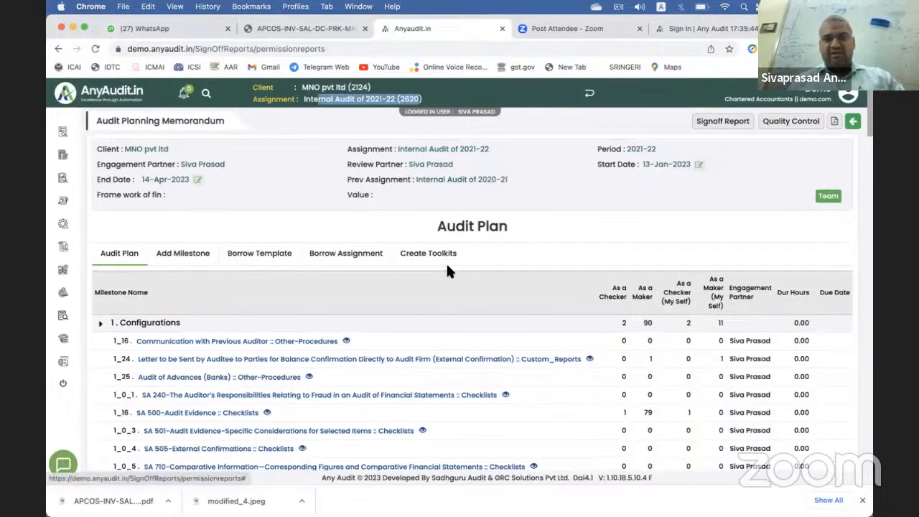
scroll(435, 322, down, 5)
scroll(461, 287, up, 3)
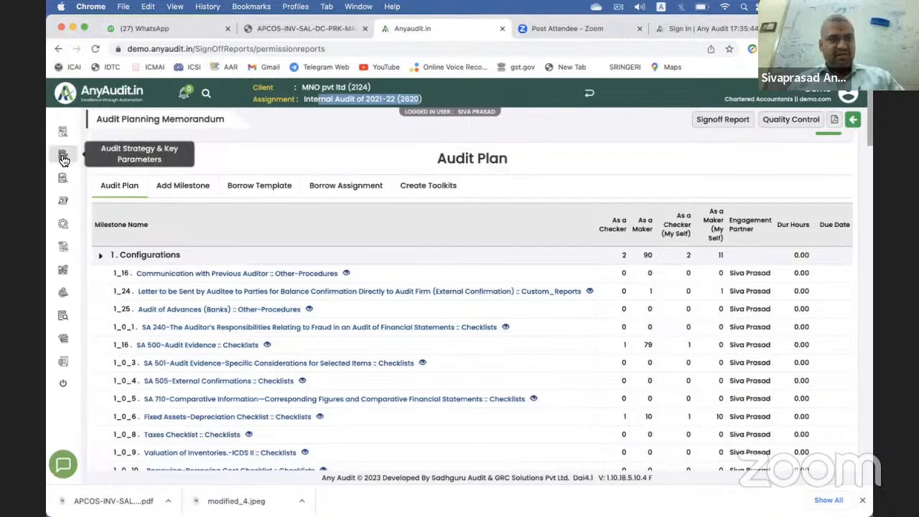
Step: Review the 6.5 Fixed asset register Substantive Testing checklist, then go to Audit Documentation
click(63, 296)
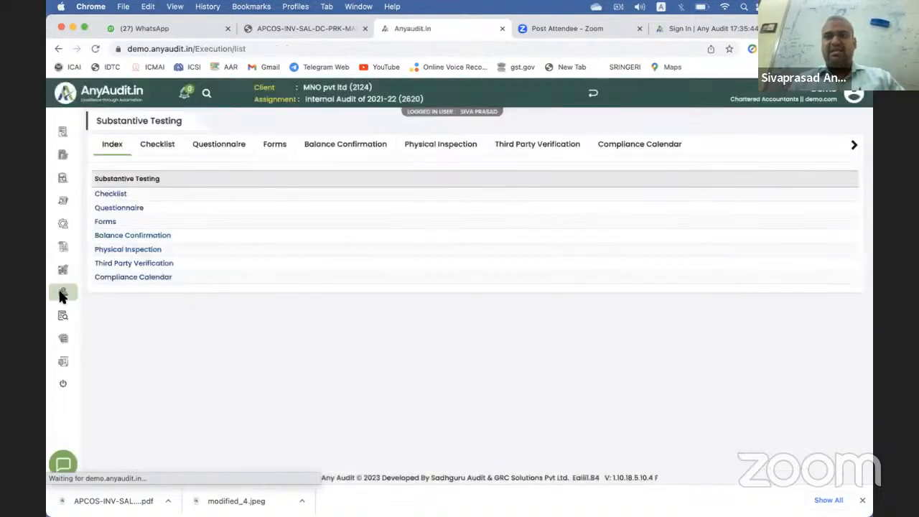
click(147, 144)
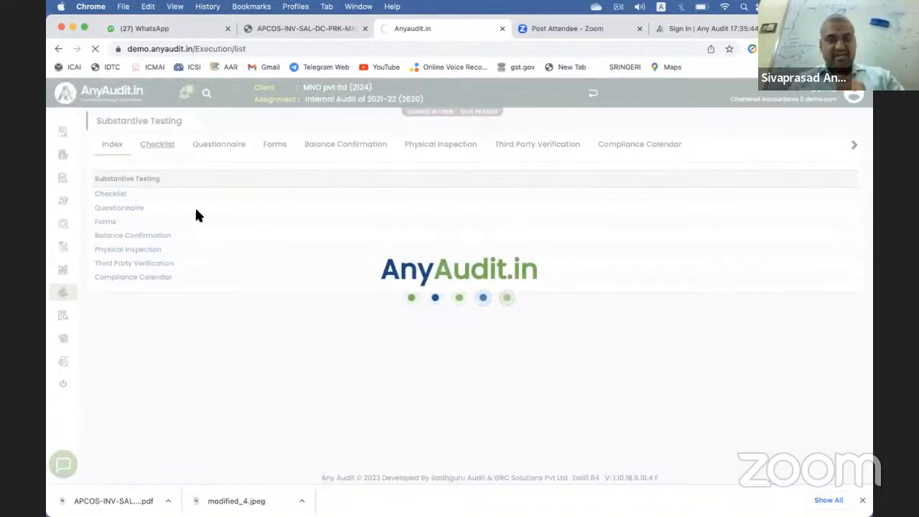
scroll(209, 289, down, 3)
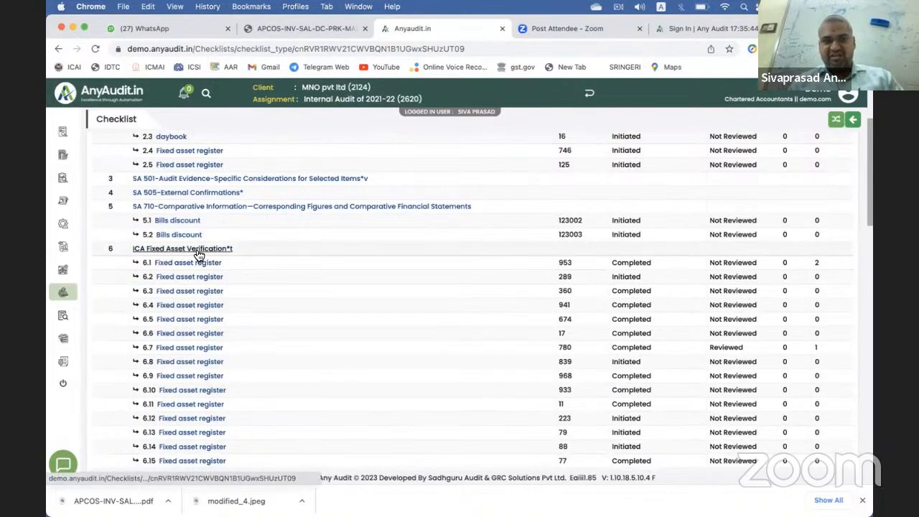
scroll(600, 199, down, 1)
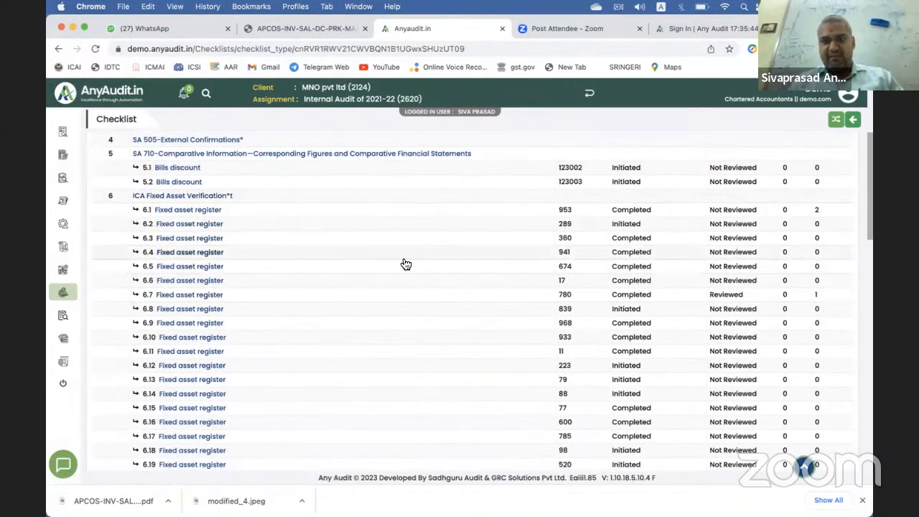
click(203, 266)
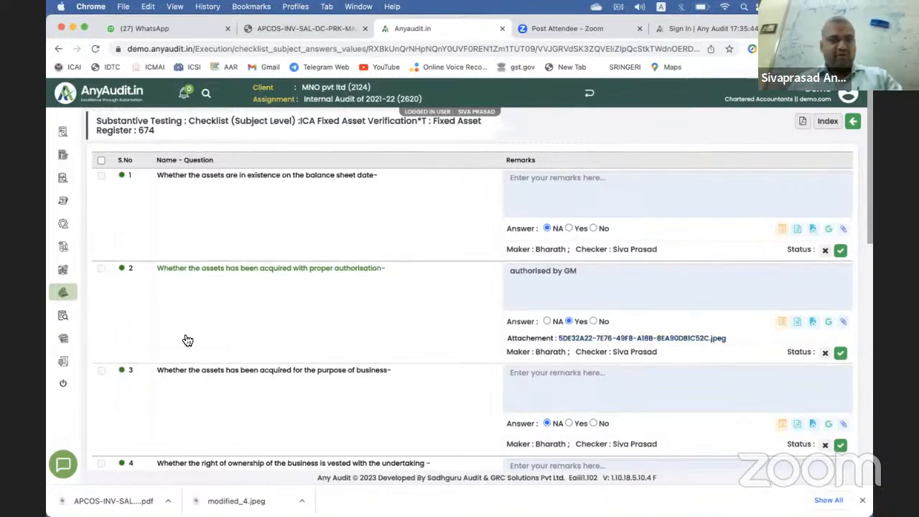
click(61, 366)
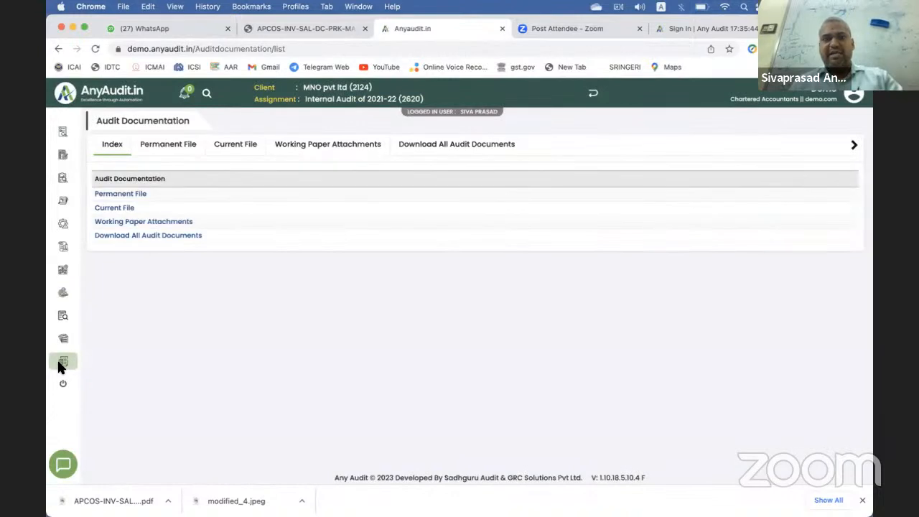
Step: Find 'mater' among all audit documents, then download and view the Audit Materiality Threshold PDF
click(432, 148)
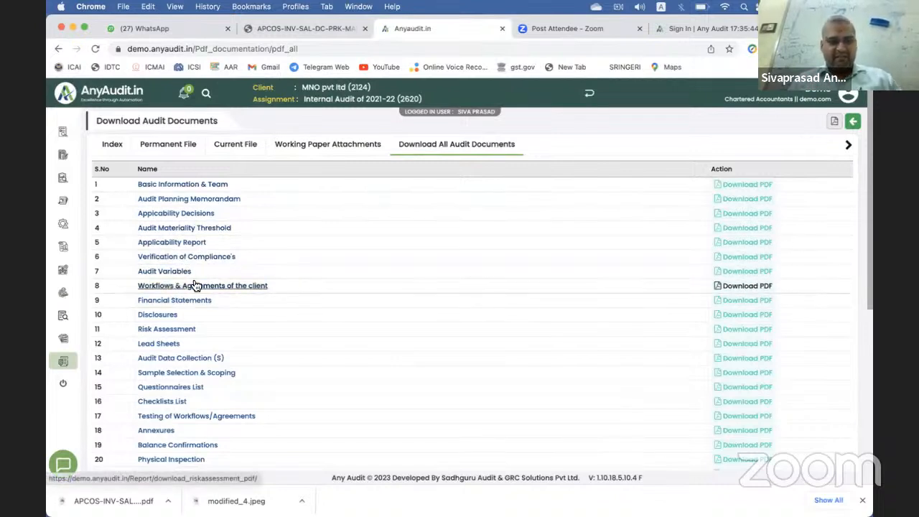
scroll(195, 286, down, 1)
key(super+f)
text(mater)
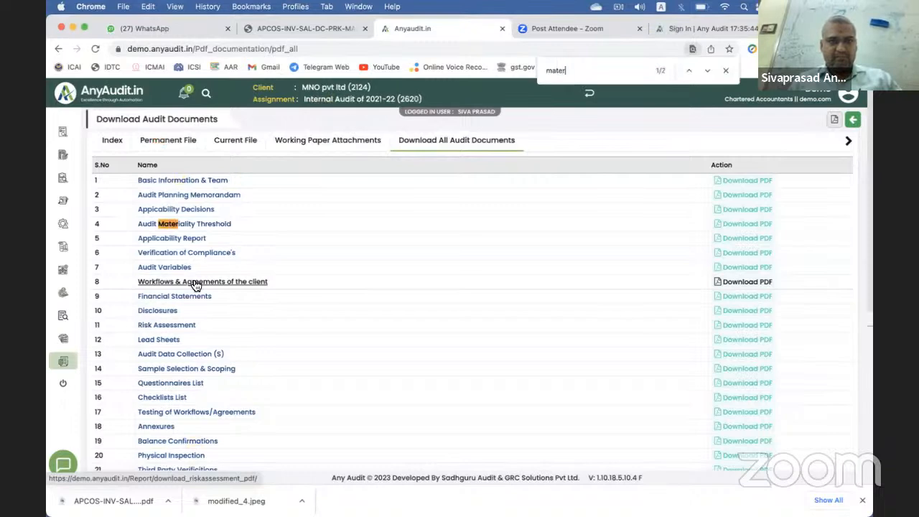
click(205, 225)
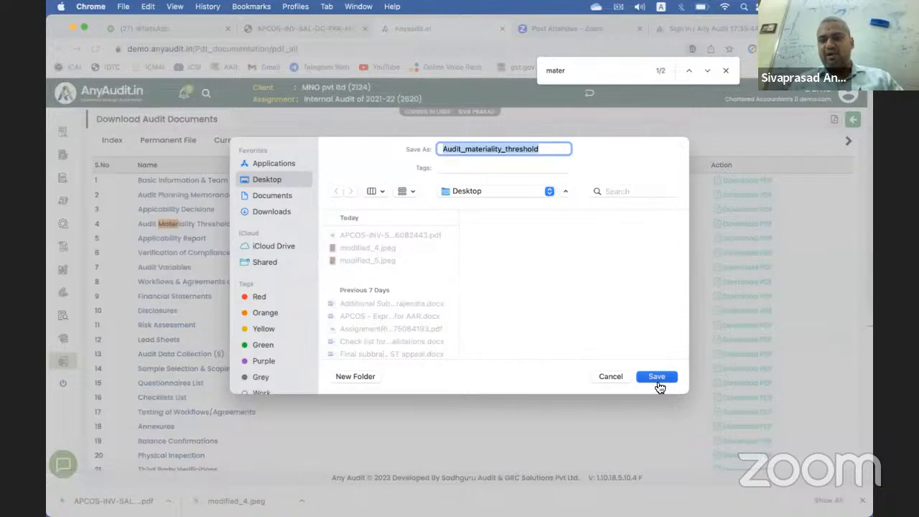
click(659, 379)
click(153, 502)
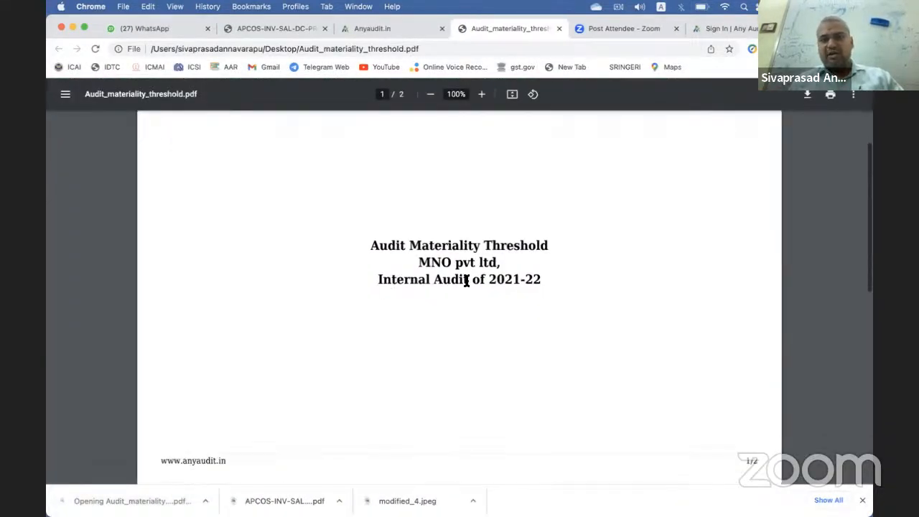
scroll(498, 258, down, 15)
scroll(497, 261, up, 2)
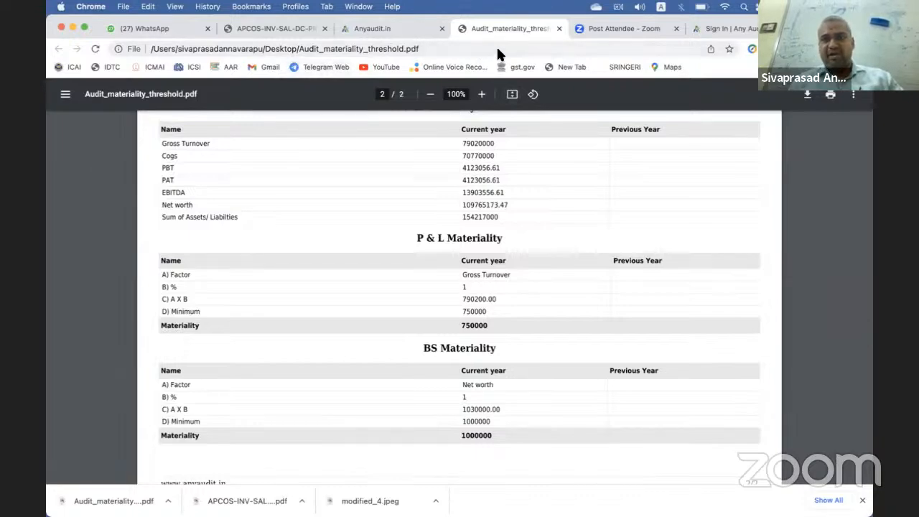
Step: Back in the documents list, download and save the Permanent File List PDF
click(360, 24)
scroll(275, 324, down, 5)
scroll(232, 261, up, 3)
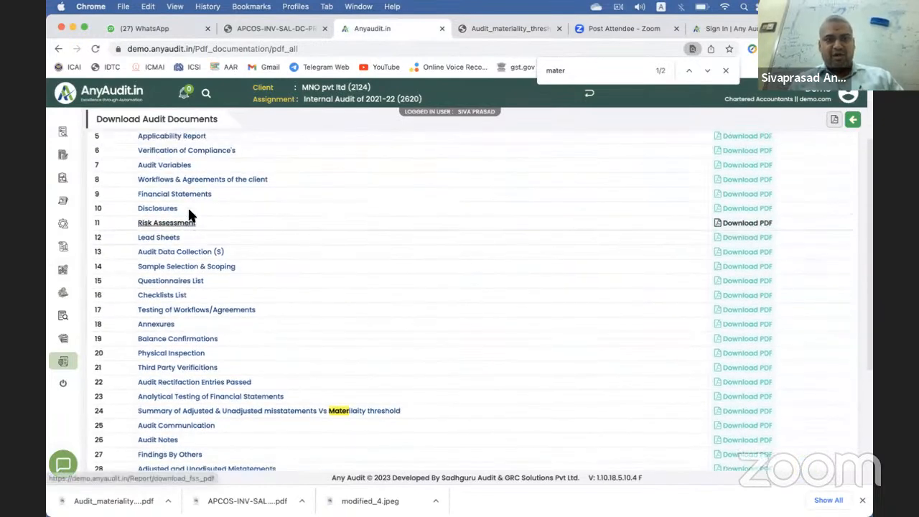
scroll(179, 237, up, 1)
scroll(172, 242, down, 2)
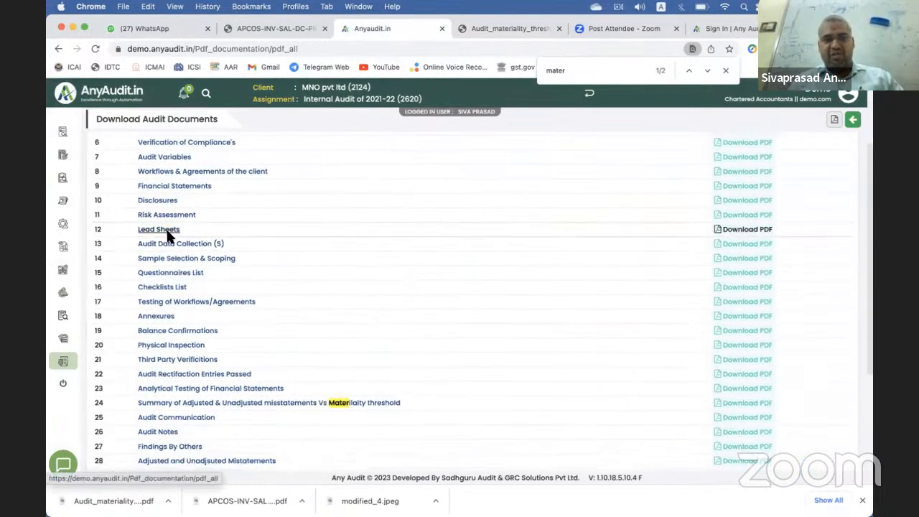
scroll(199, 278, down, 5)
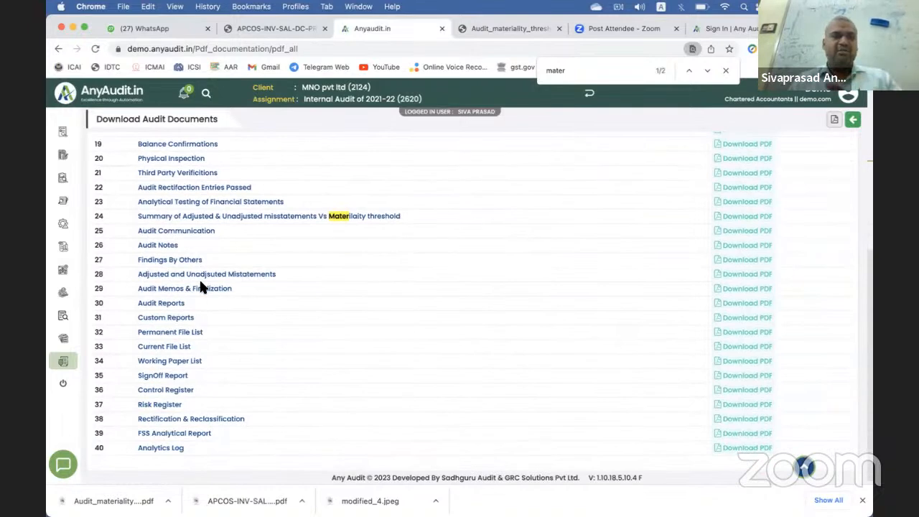
scroll(199, 285, down, 1)
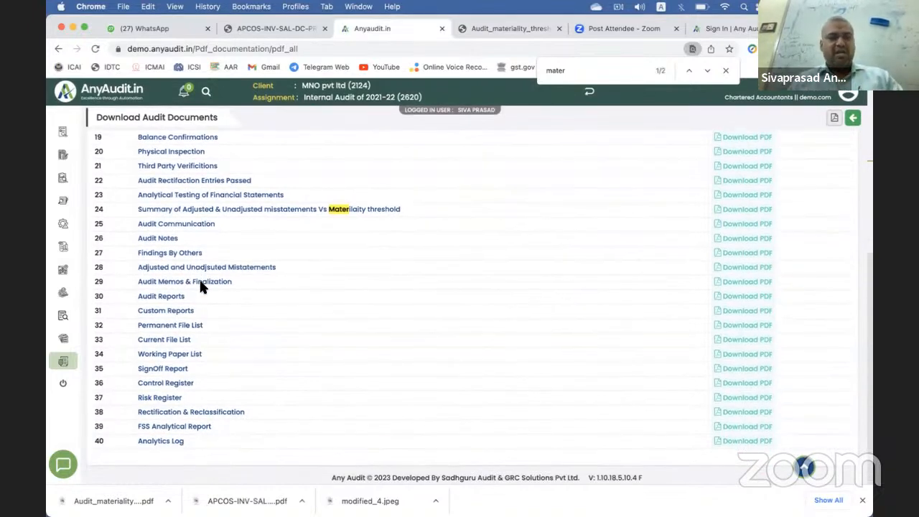
click(178, 334)
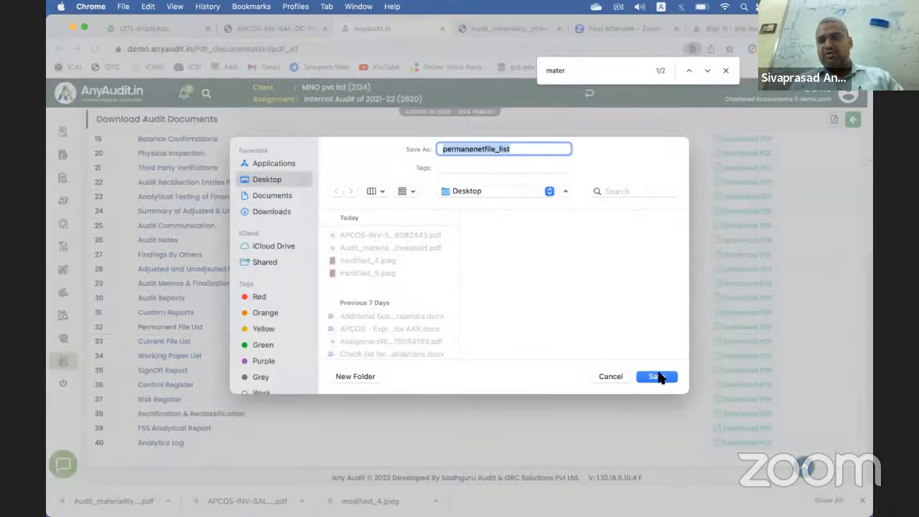
click(656, 376)
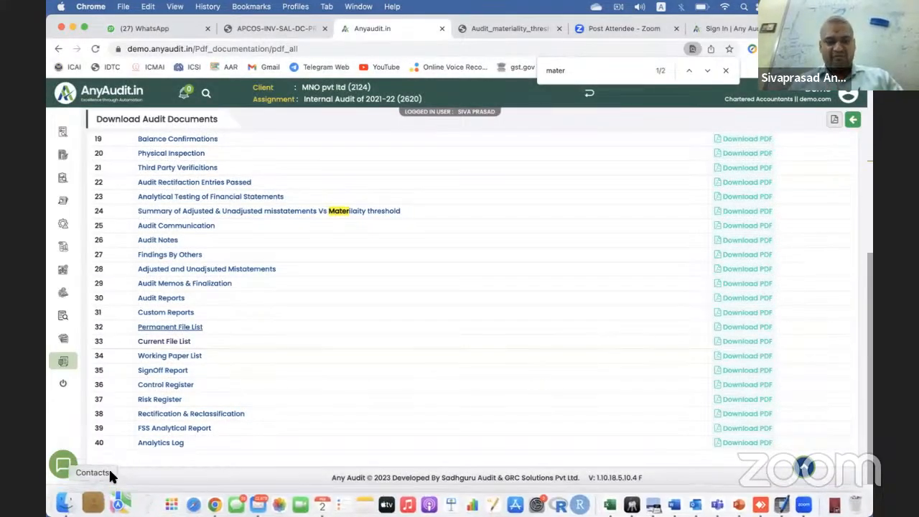
Step: Read through the Permanent File List PDF, then scroll the documents list back to the top
click(114, 501)
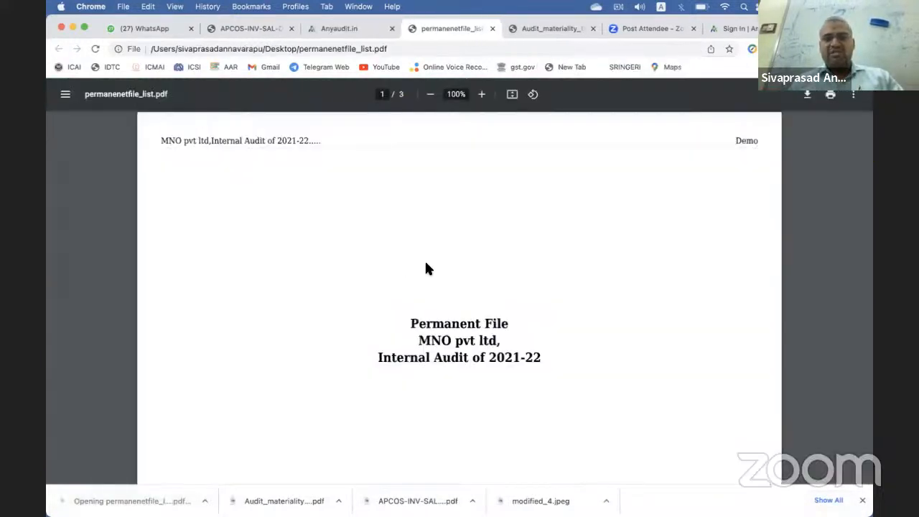
scroll(424, 259, down, 10)
scroll(425, 267, down, 5)
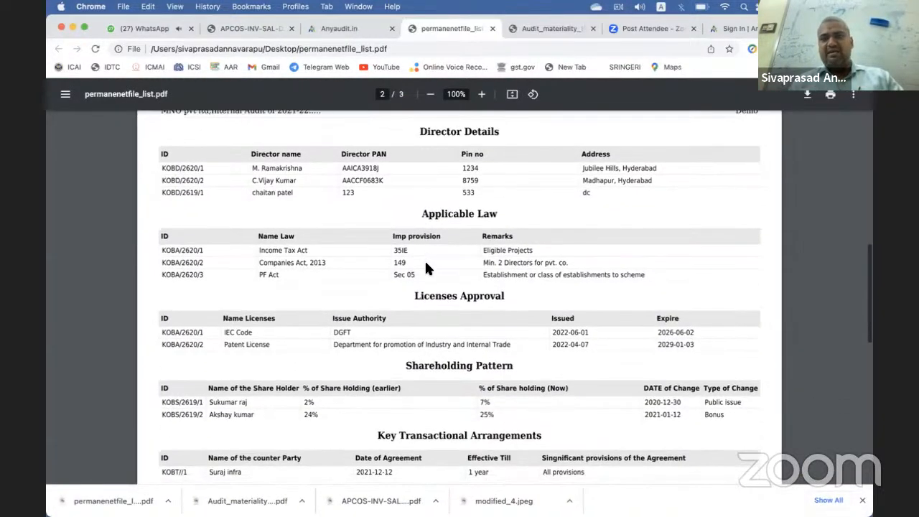
scroll(426, 267, down, 5)
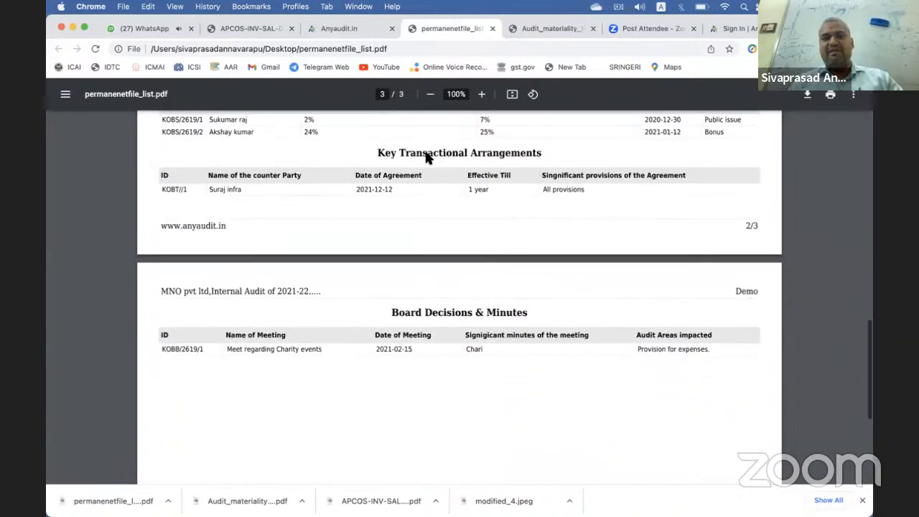
click(336, 27)
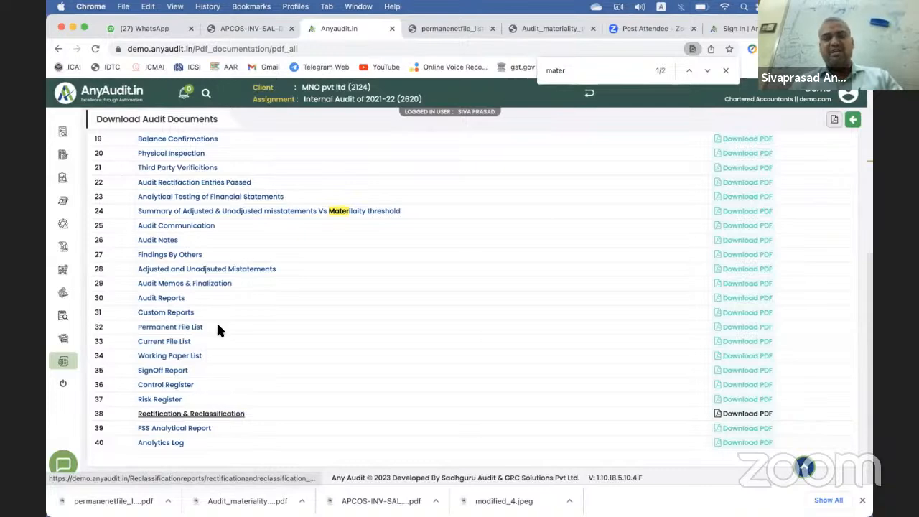
scroll(217, 327, up, 10)
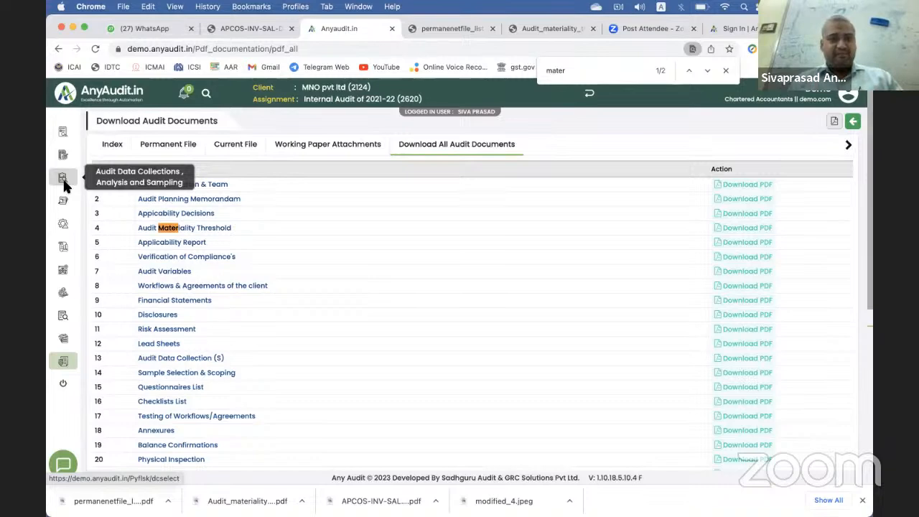
Step: Upload SMS Daybook.xlsx as a new data collection named 'chits'
click(64, 186)
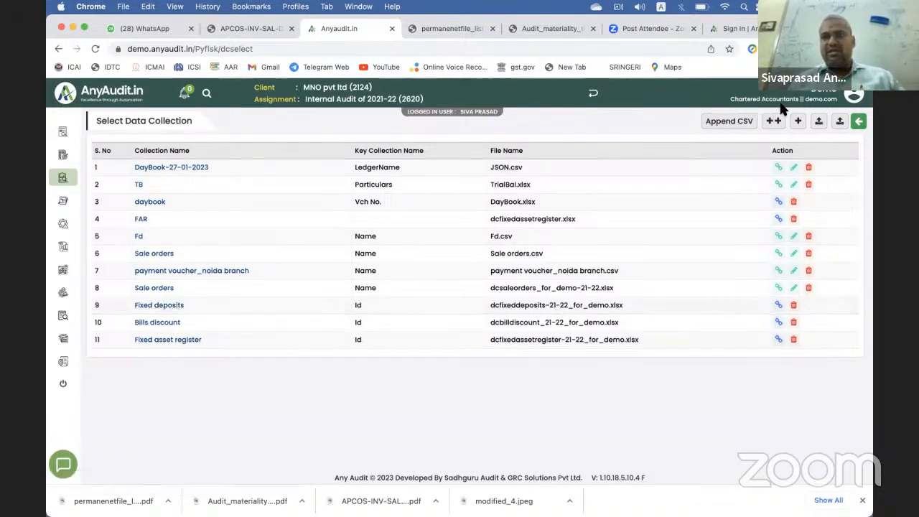
click(818, 124)
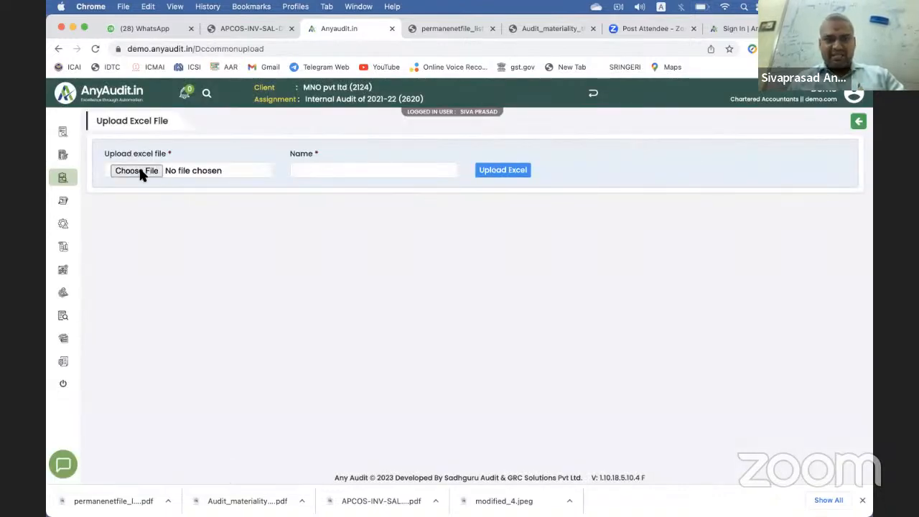
click(139, 172)
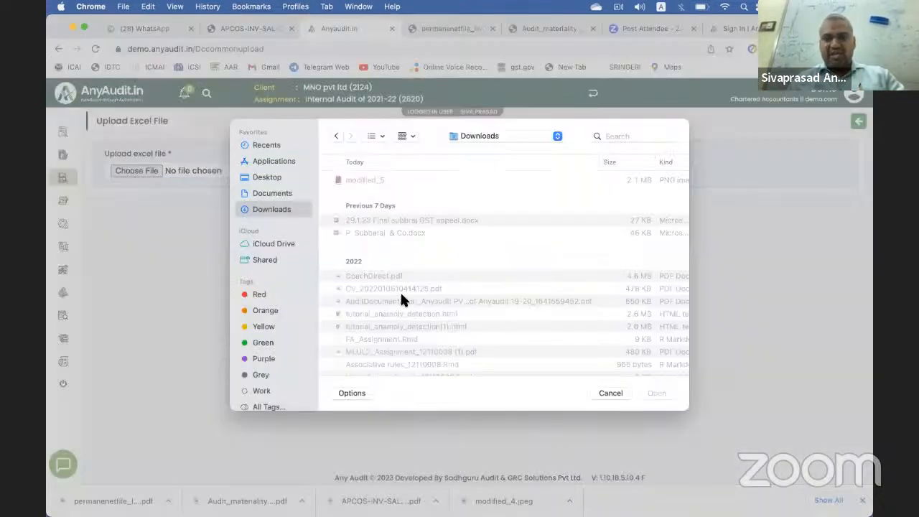
scroll(400, 291, down, 10)
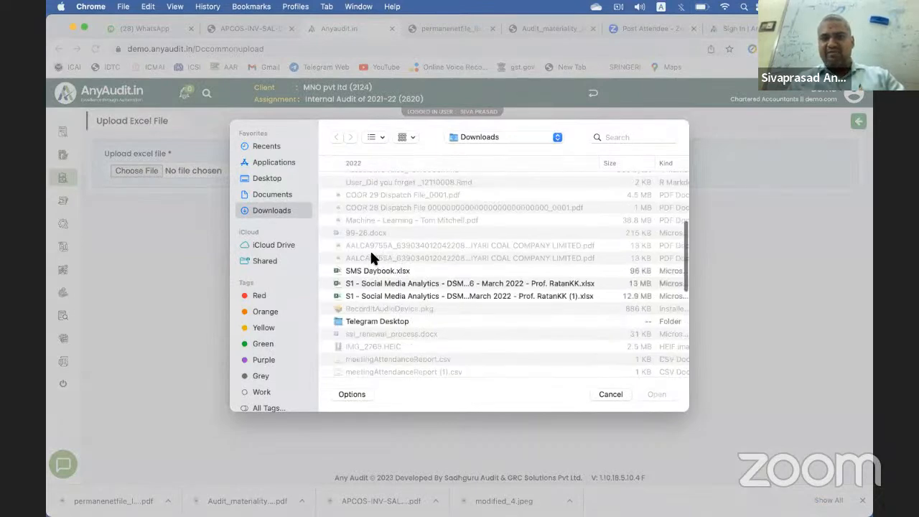
click(398, 254)
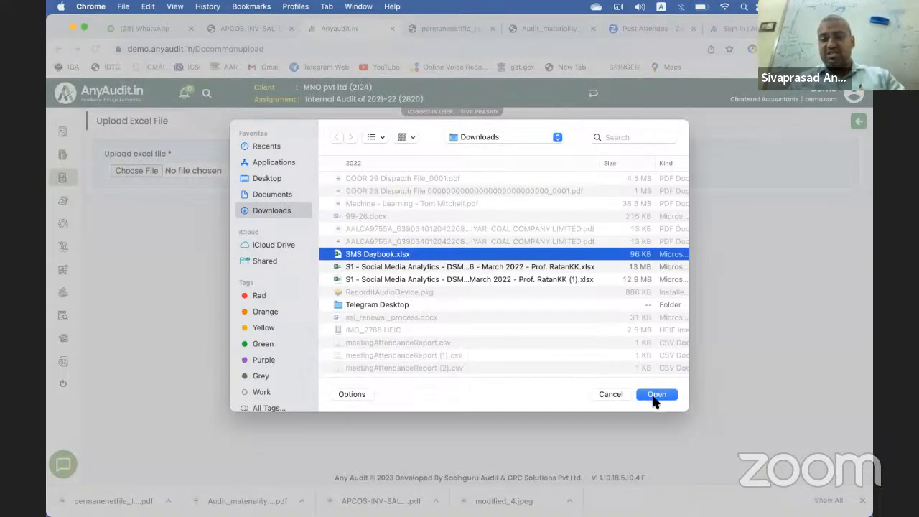
key(Return)
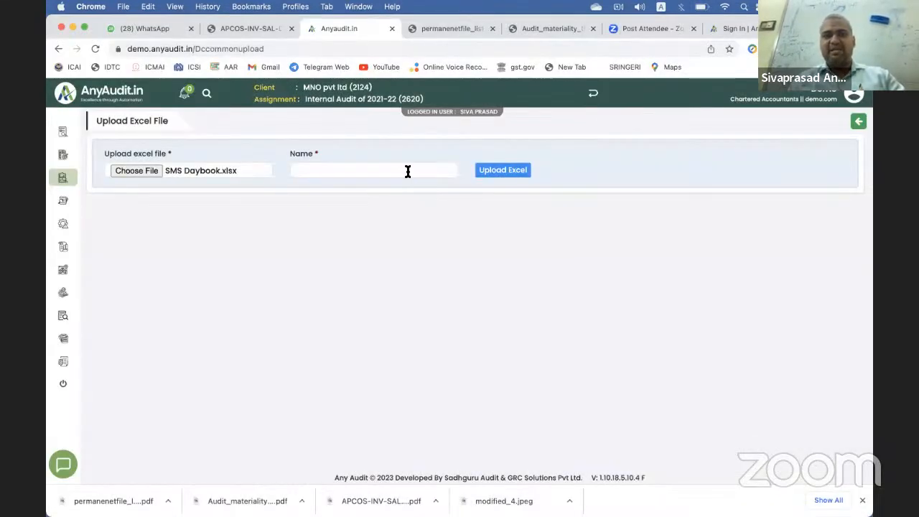
click(407, 171)
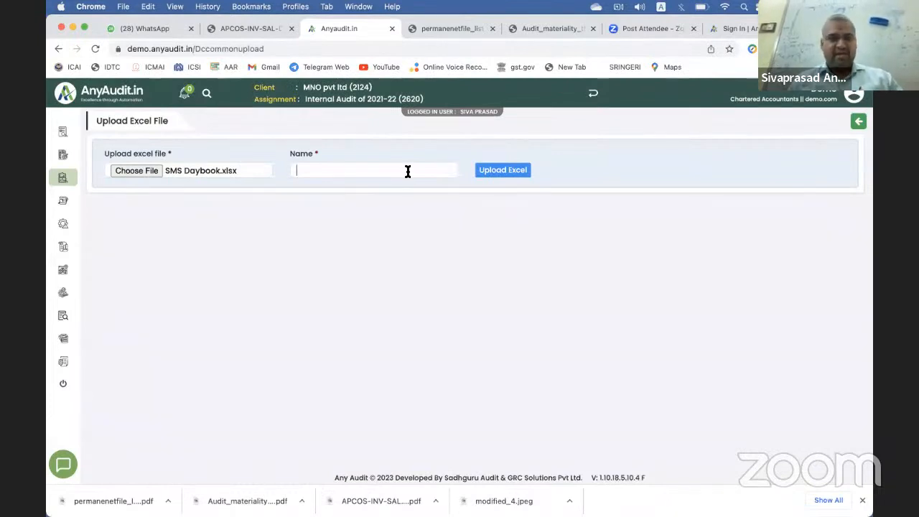
text(chits)
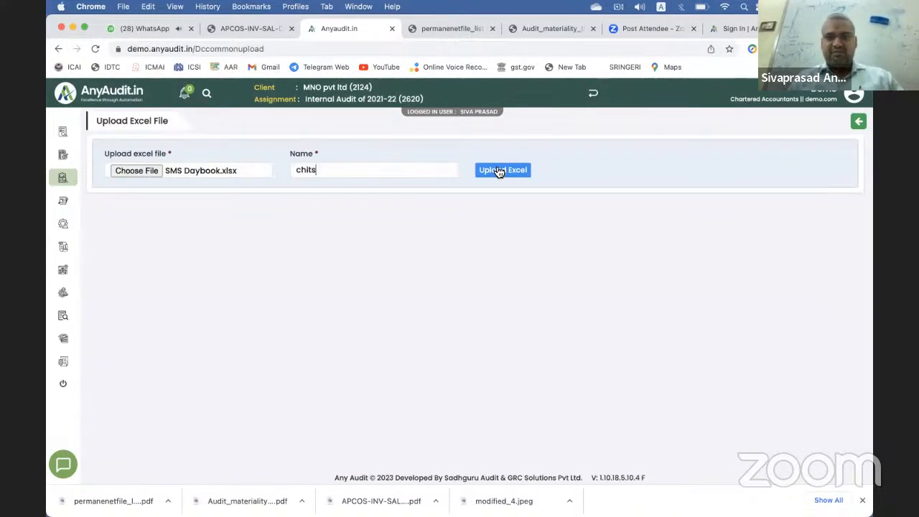
click(496, 169)
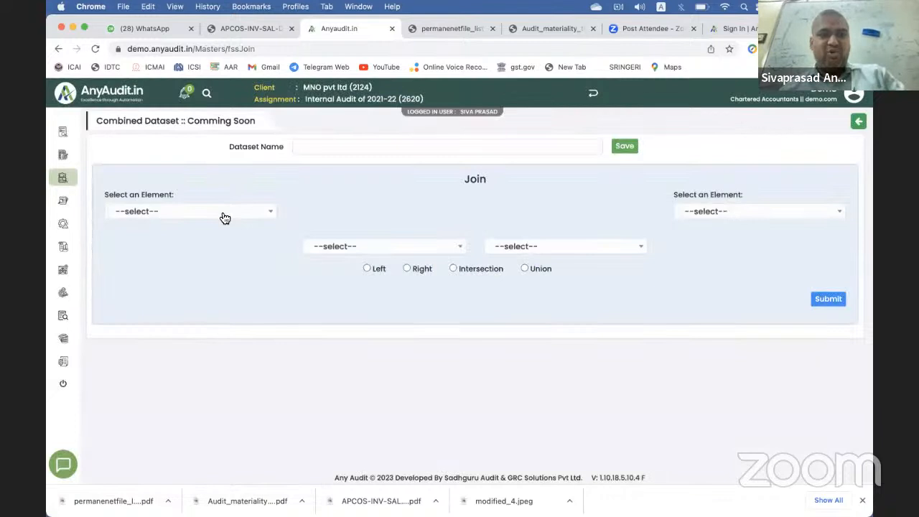
Step: Choose Sale orders and daybook as the two datasets to join
click(223, 215)
scroll(207, 288, down, 2)
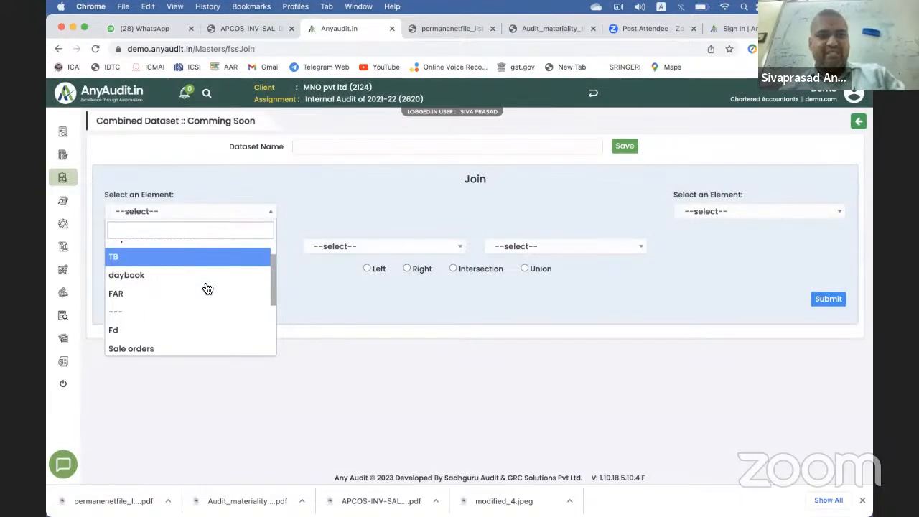
scroll(206, 288, down, 2)
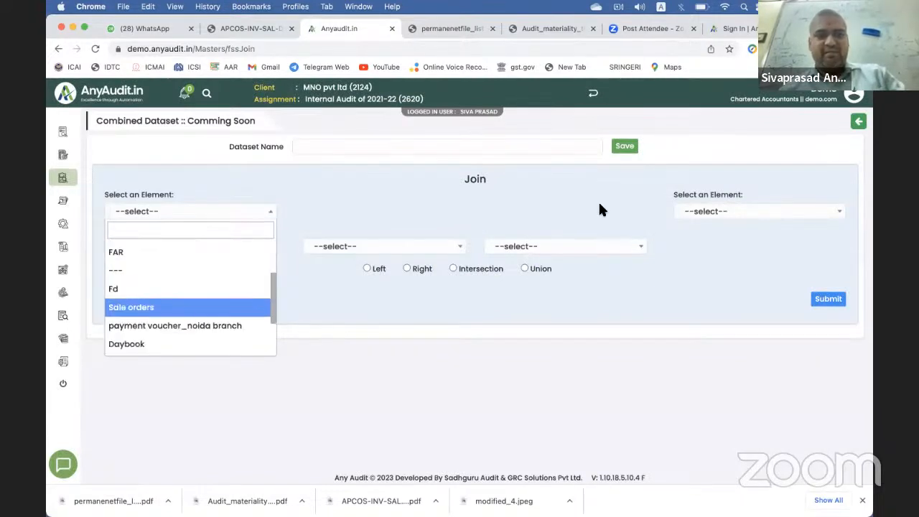
key(Return)
click(702, 213)
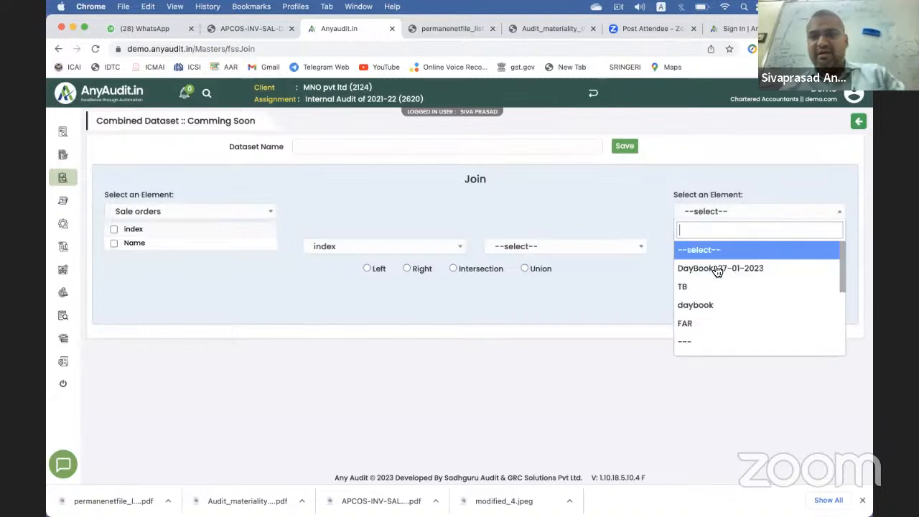
click(703, 305)
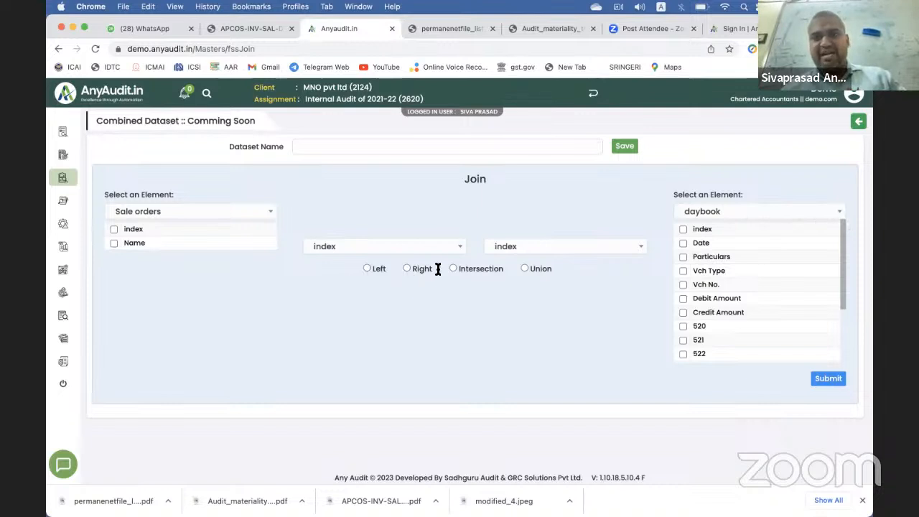
Step: Tick Name, Particulars, Debit Amount and Credit Amount, set a Left join, then leave unsubmitted
click(114, 242)
click(682, 257)
click(683, 298)
click(683, 313)
click(366, 268)
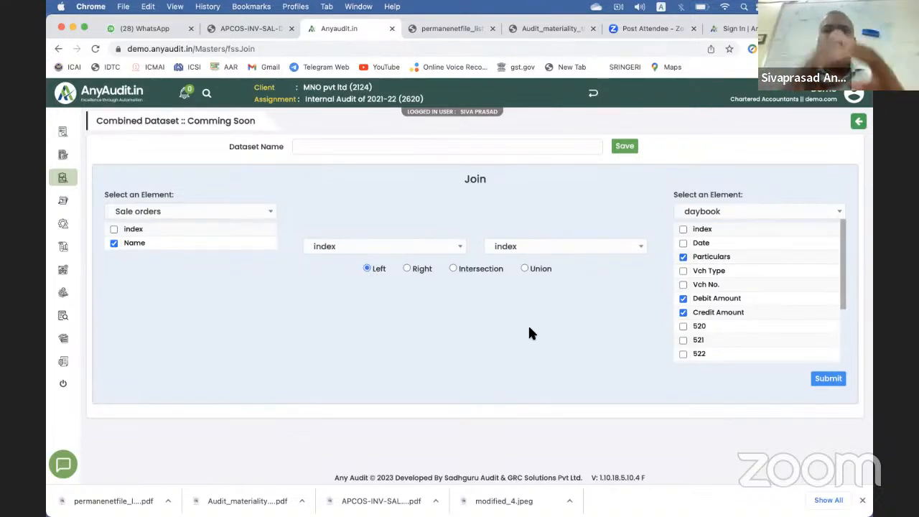
click(58, 183)
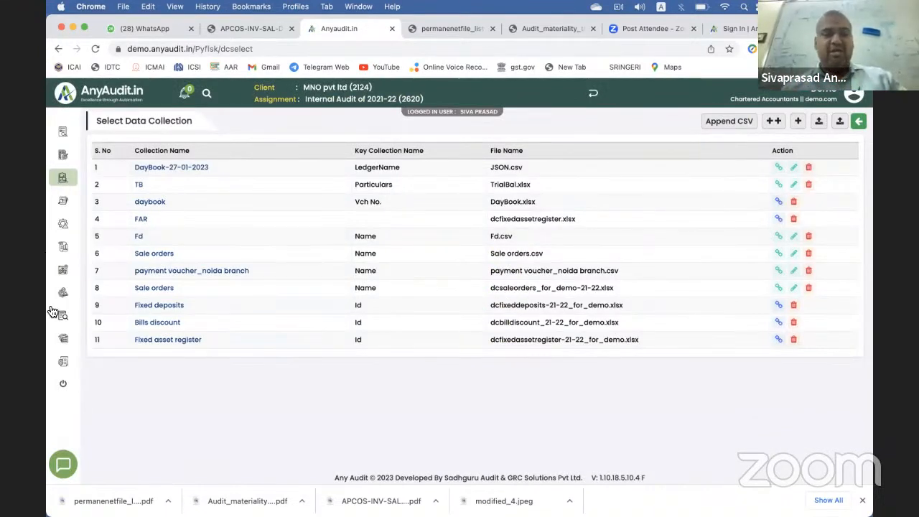
Step: Open the Fixed asset register collection and scroll through its 999 records
click(156, 340)
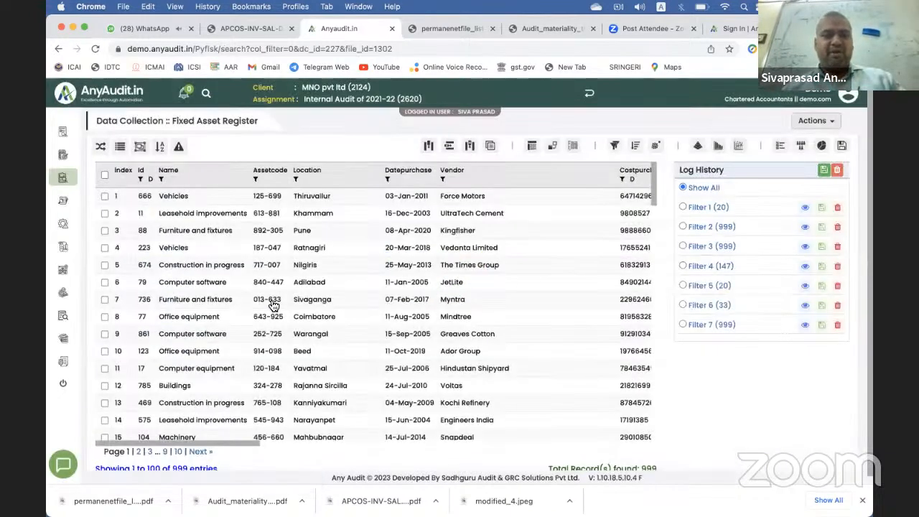
scroll(271, 301, down, 1)
scroll(272, 301, down, 8)
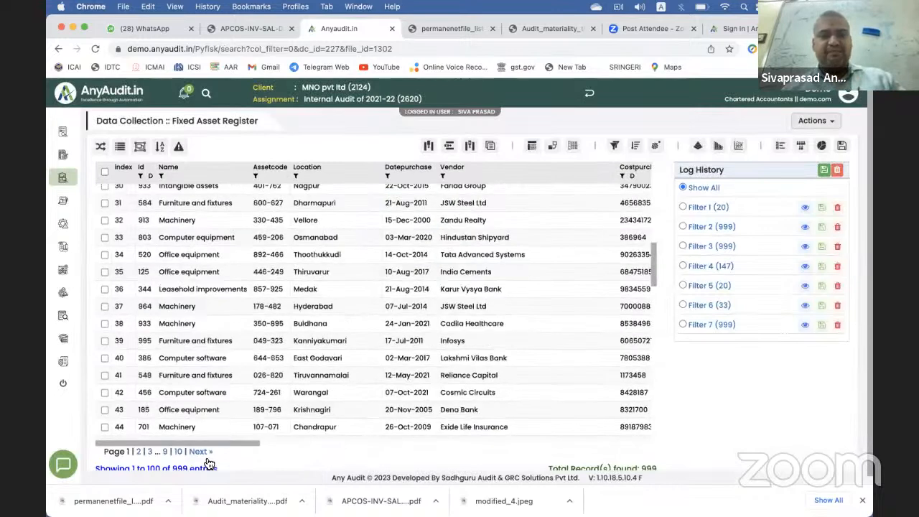
scroll(180, 460, down, 1)
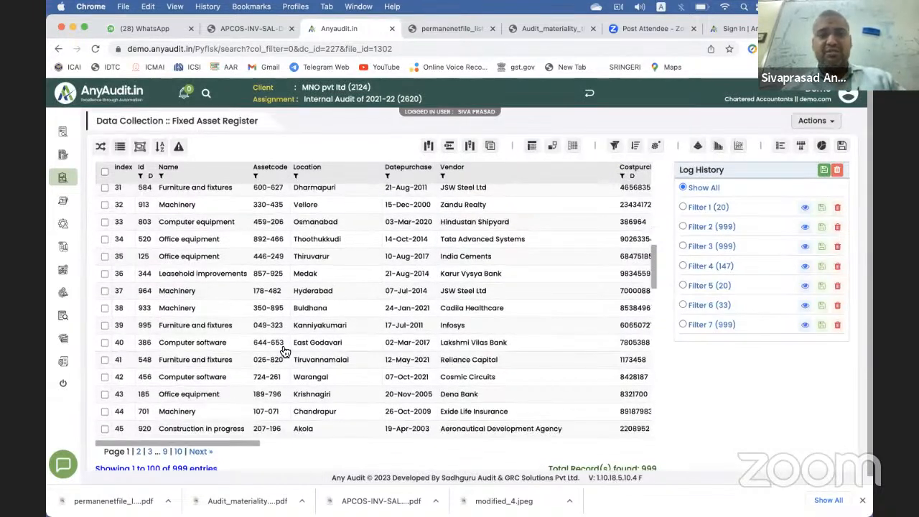
scroll(283, 351, up, 10)
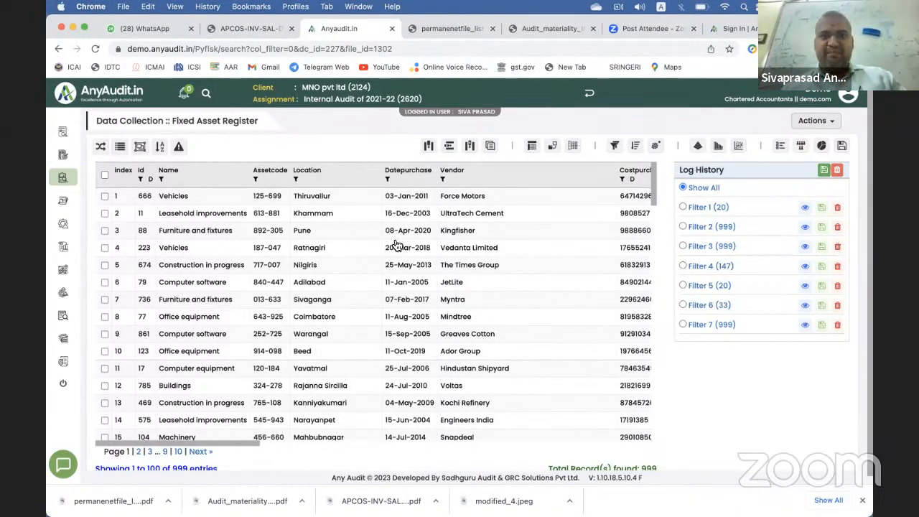
Step: Set up a fuzzy-match Vendor filter for 'fish' at 50%
click(442, 180)
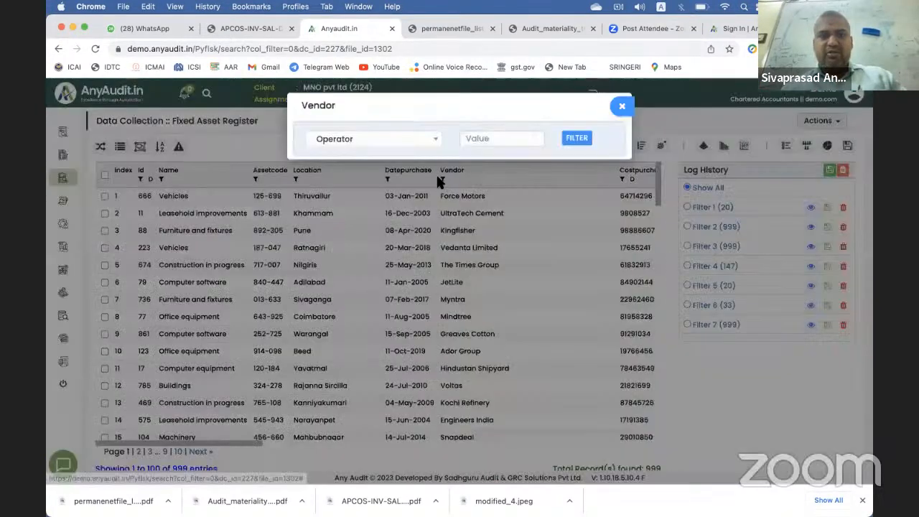
click(387, 144)
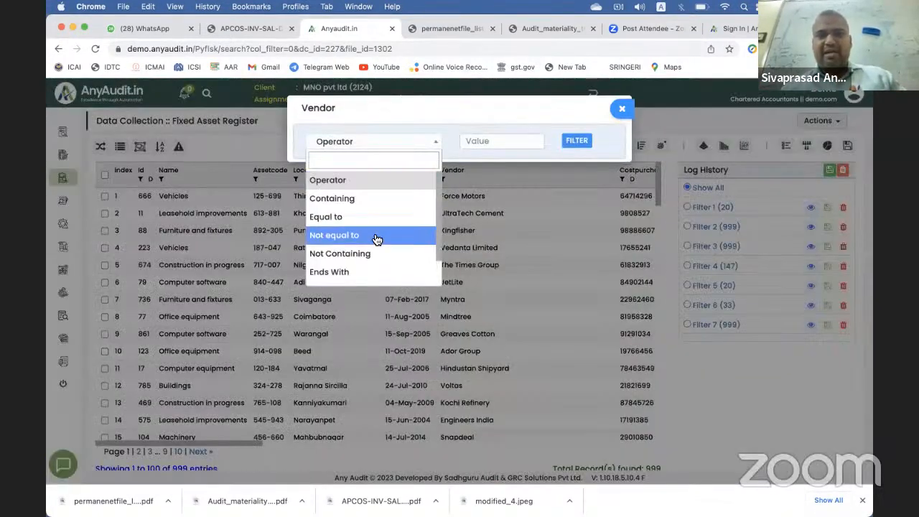
scroll(372, 255, down, 1)
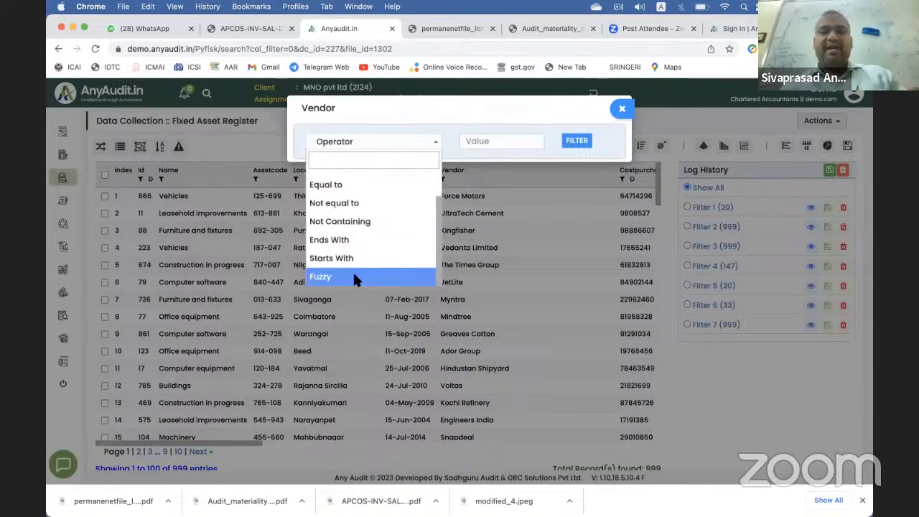
click(354, 277)
click(482, 141)
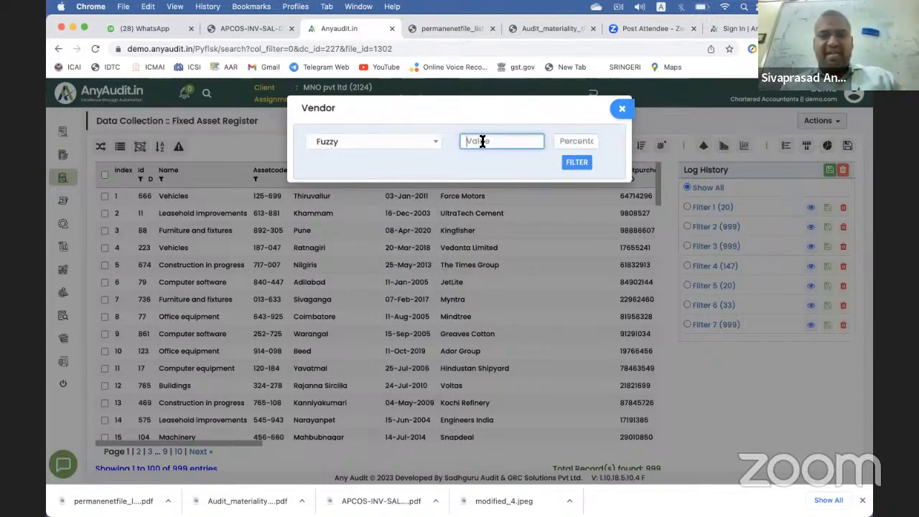
text(fish)
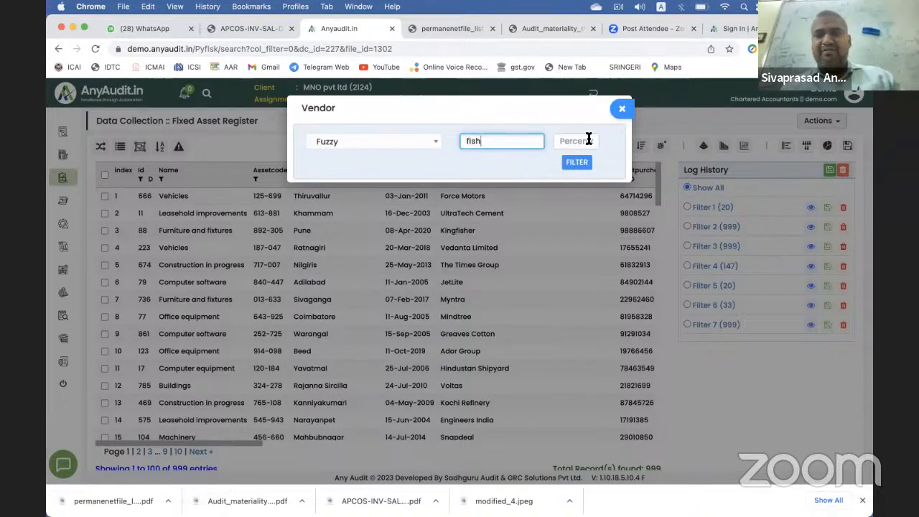
click(589, 139)
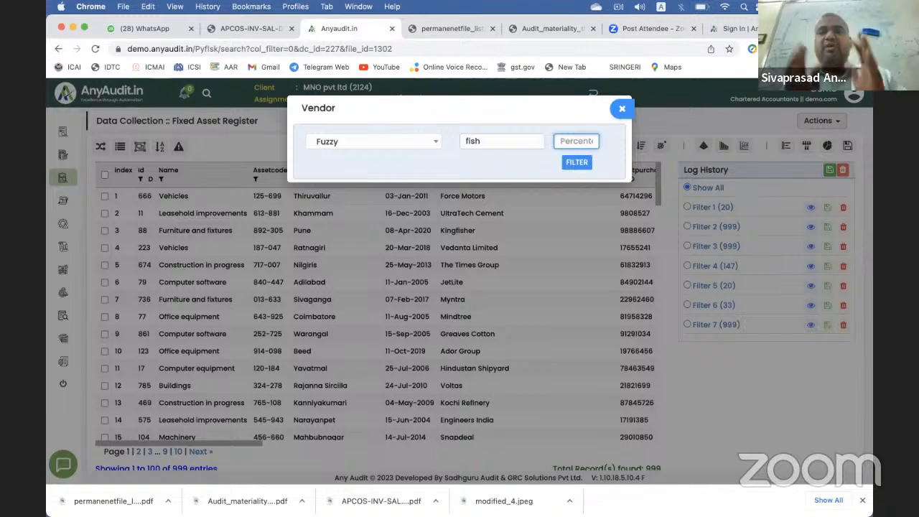
text(50)
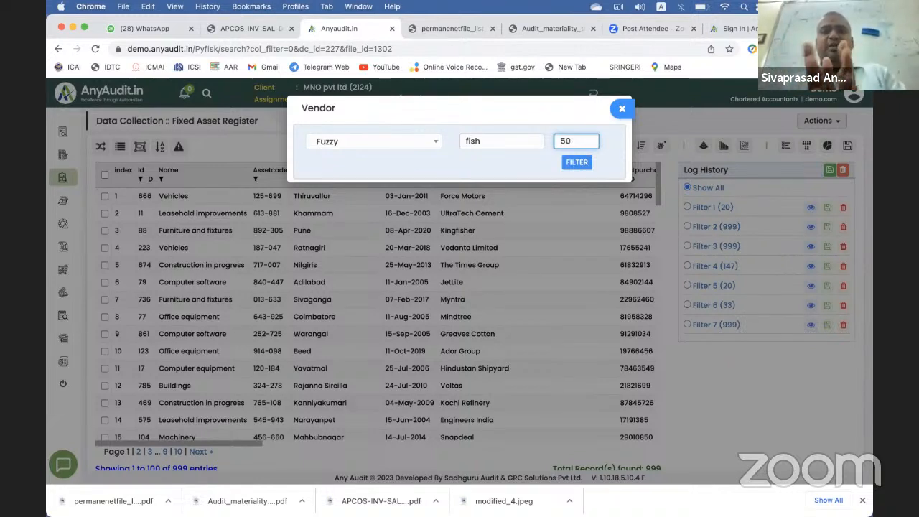
Step: Change the Vendor condition to Containing 'limited' and run the filter
click(399, 143)
scroll(379, 206, up, 2)
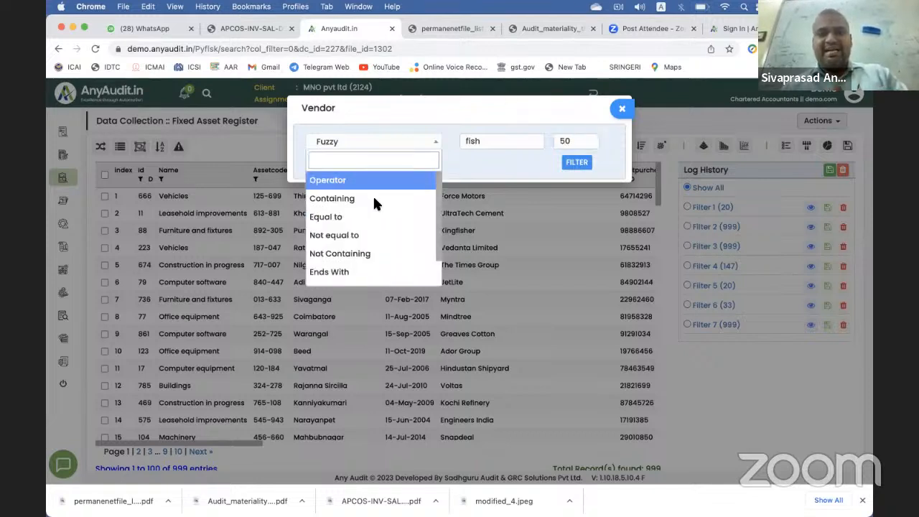
click(376, 190)
click(395, 147)
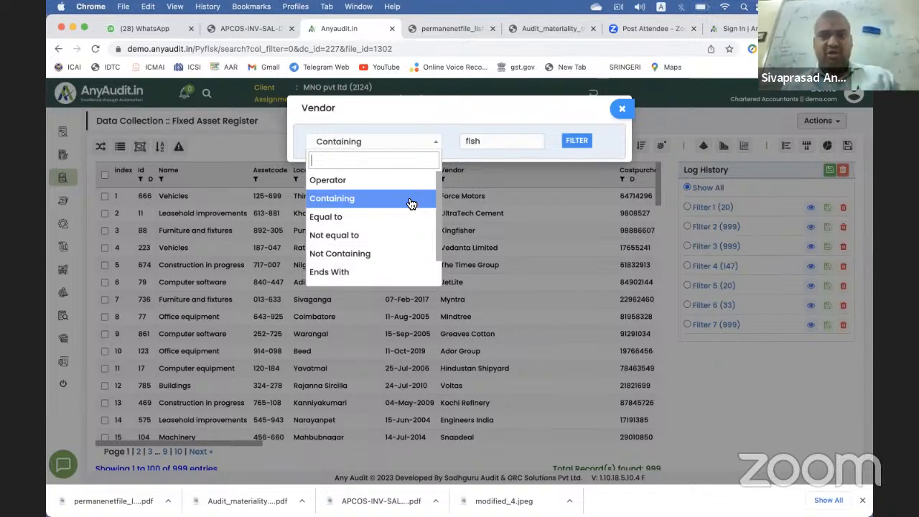
click(493, 141)
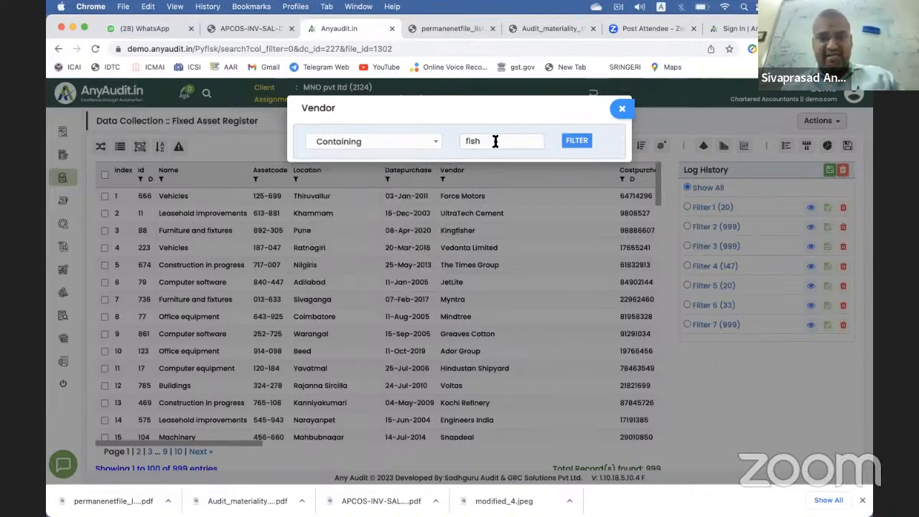
key(BackSpace)
key(BackSpace)
key(BackSpace)
key(BackSpace)
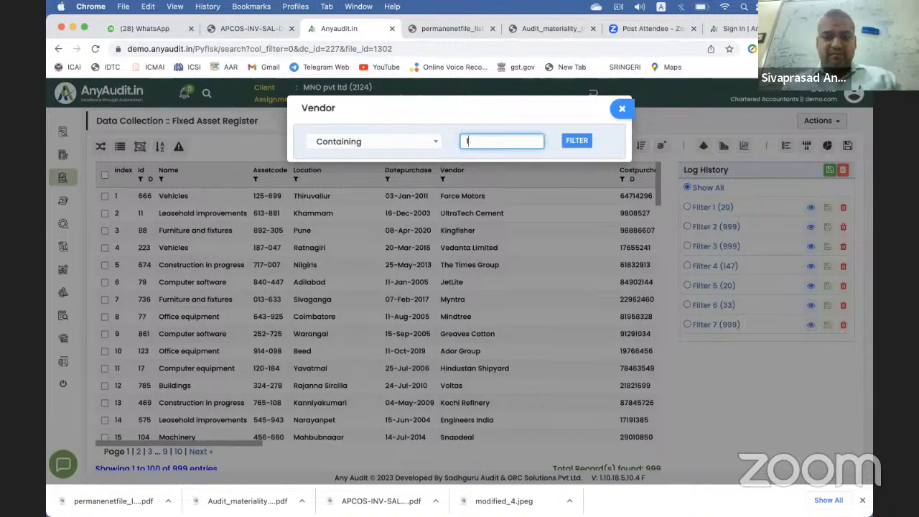
text(limited)
click(581, 140)
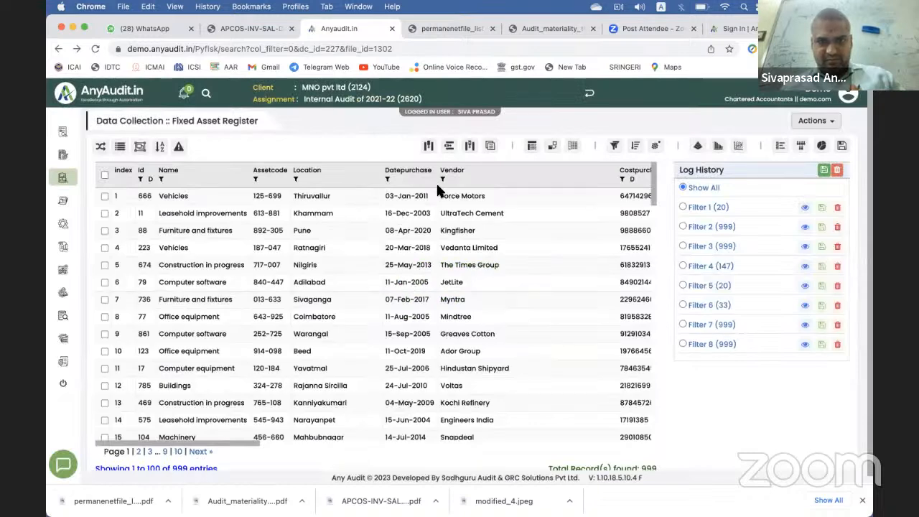
Step: Filter Costpurchase to values greater than 100000 and confirm it is logged as Filter 9
scroll(508, 197, right, 1)
scroll(564, 181, right, 2)
click(564, 181)
click(405, 223)
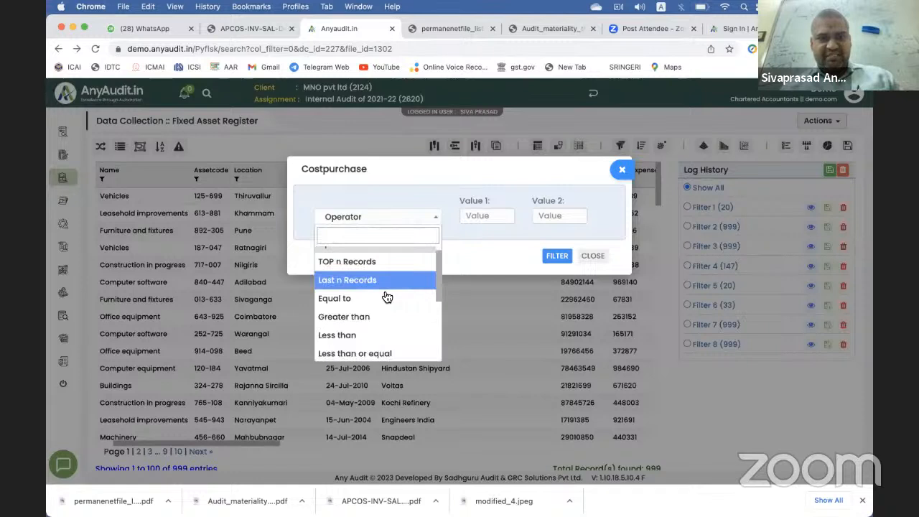
click(386, 318)
click(482, 216)
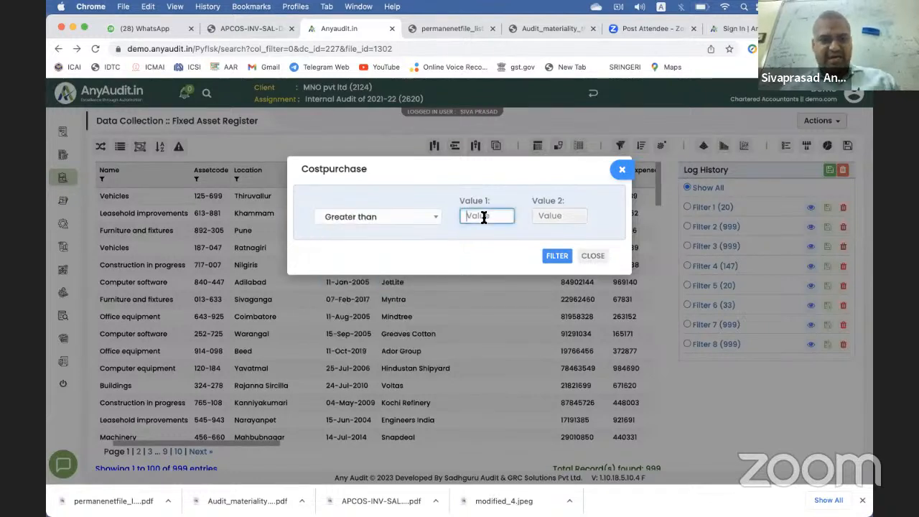
text(100000)
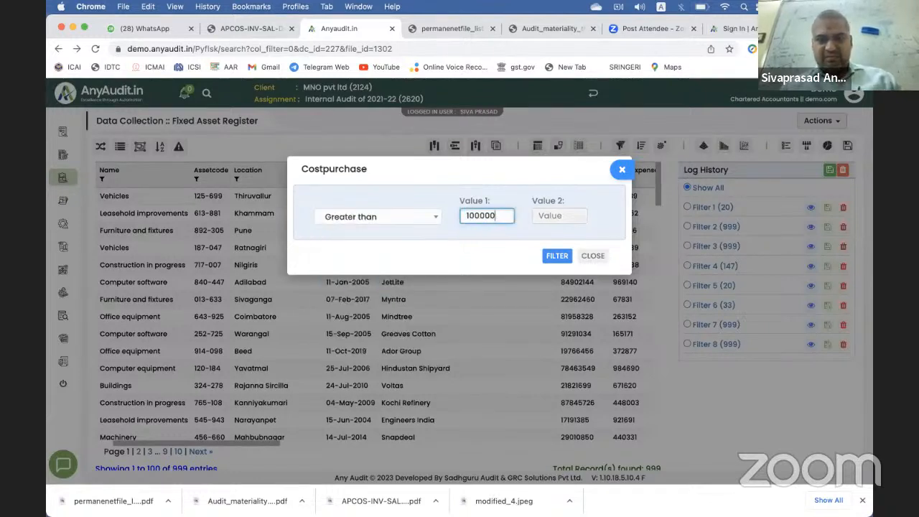
click(555, 256)
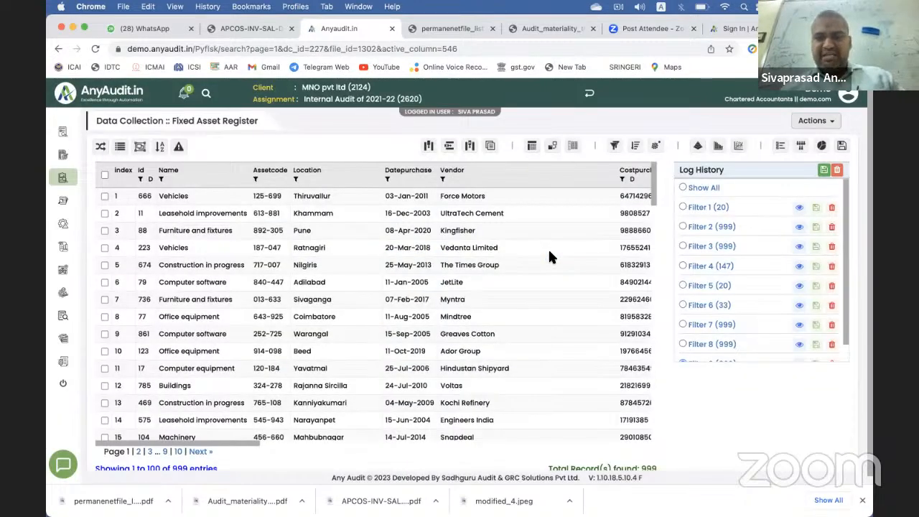
scroll(549, 255, down, 5)
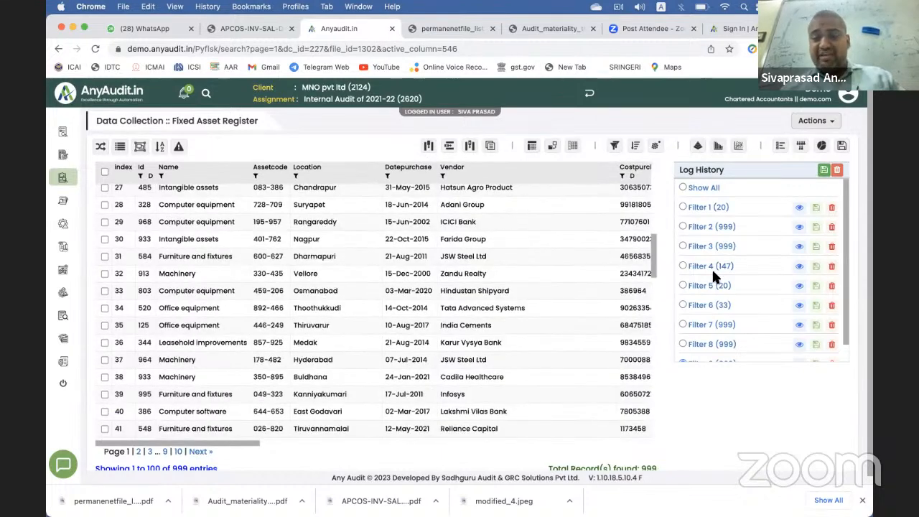
scroll(714, 276, down, 1)
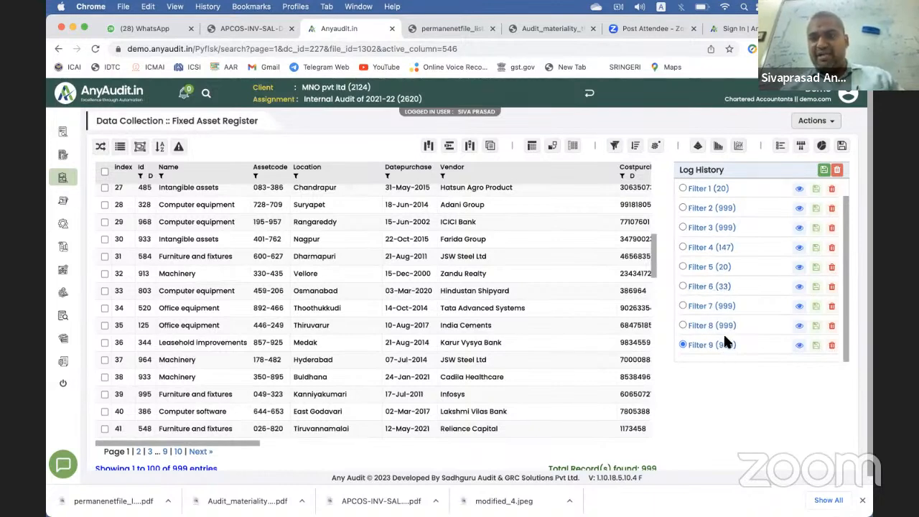
scroll(558, 264, up, 6)
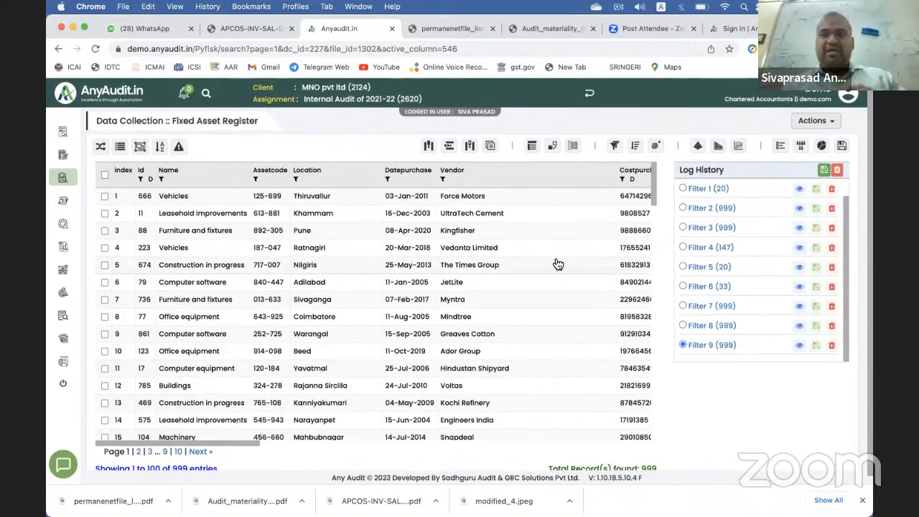
Step: Stratify the Costpurchase column into 10 buckets and generate the chart
click(697, 152)
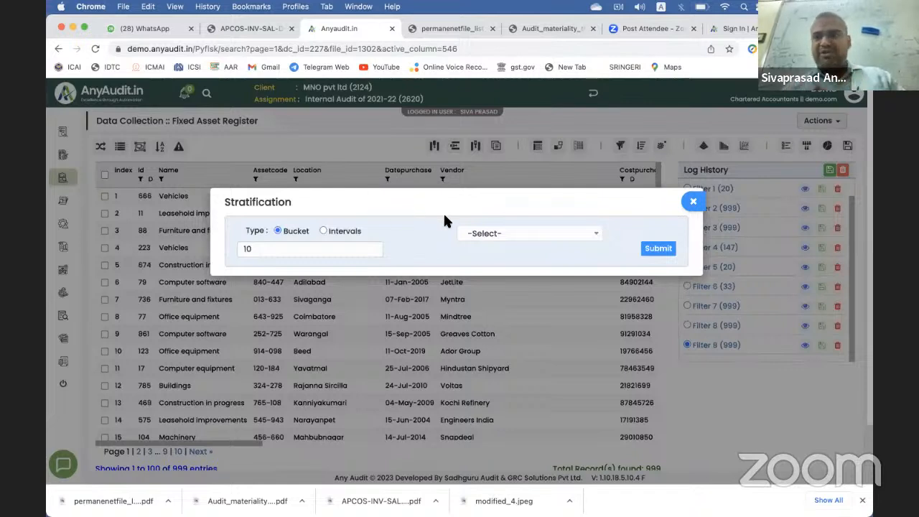
click(534, 244)
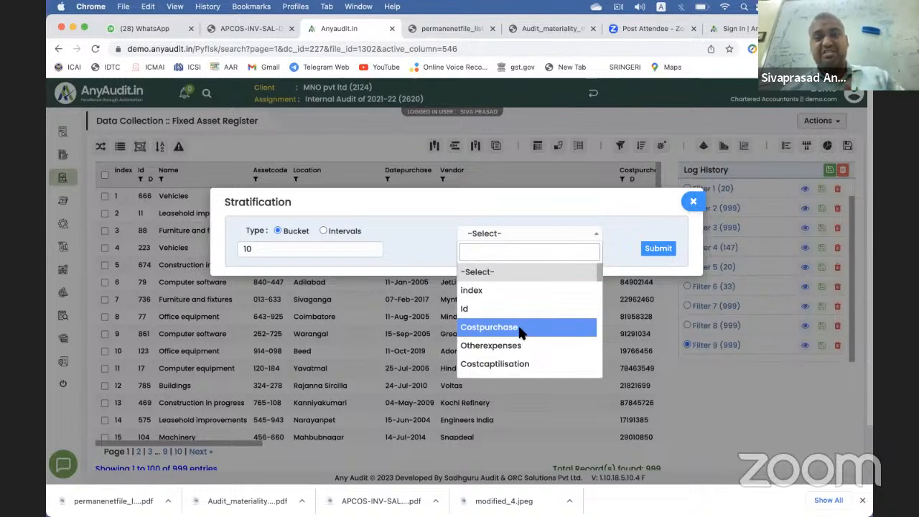
click(522, 328)
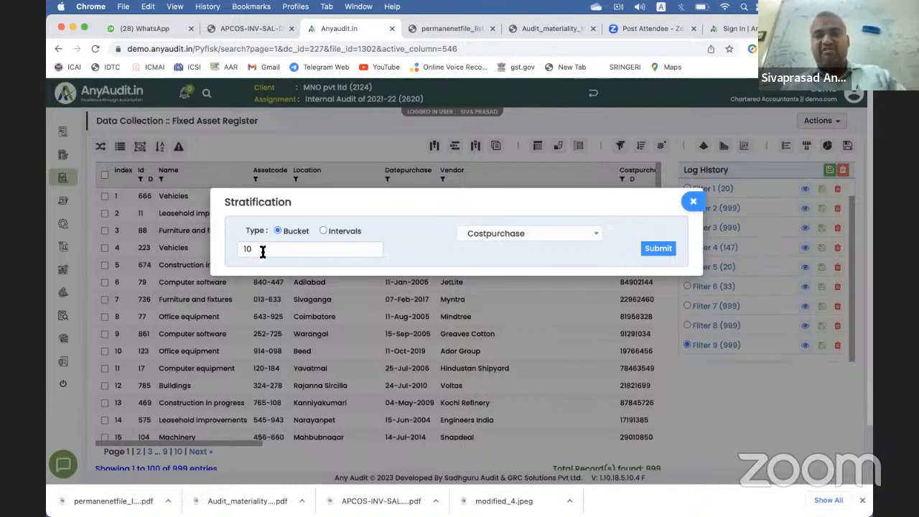
click(657, 249)
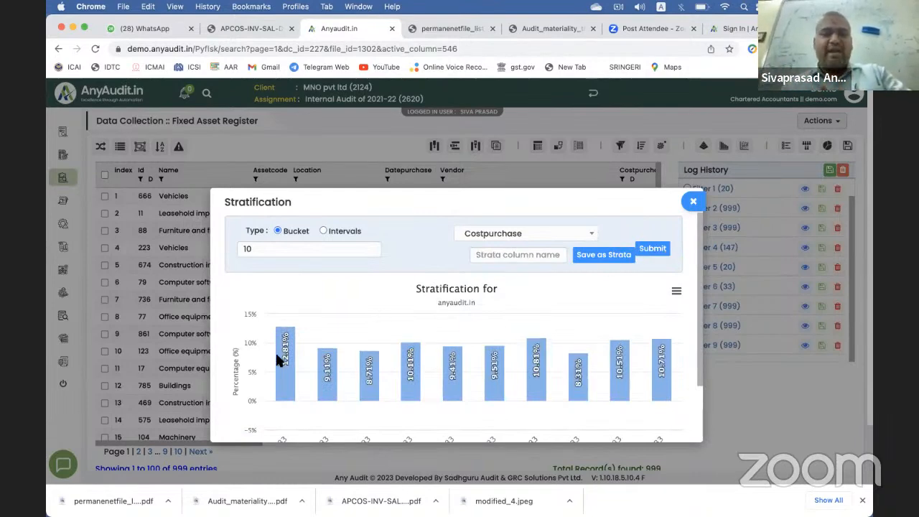
mouse_move(306, 371)
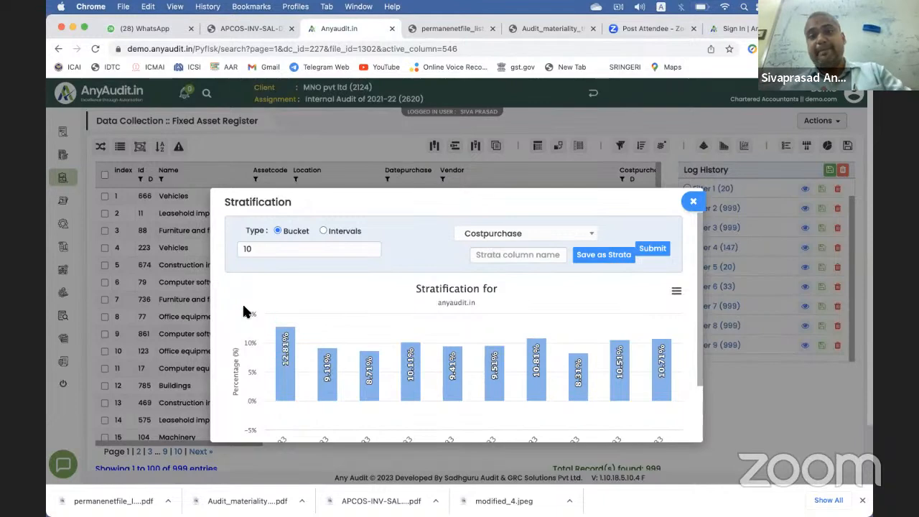
Step: Save the strata as column 'sarn123' and bring up the Benford's Law report
click(526, 257)
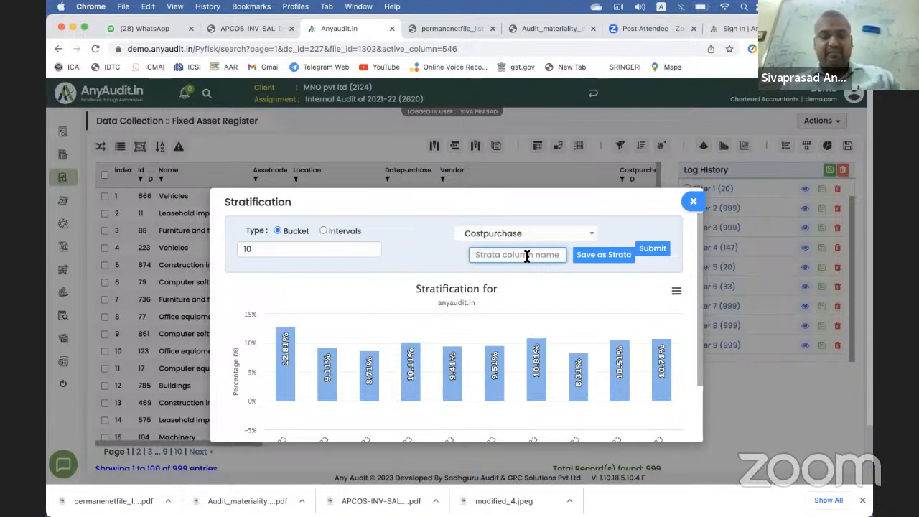
text(sarn123)
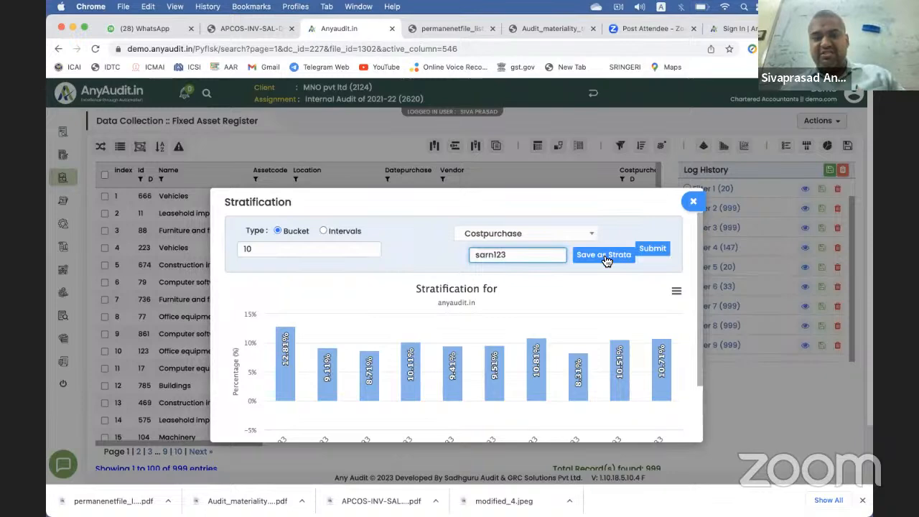
click(604, 256)
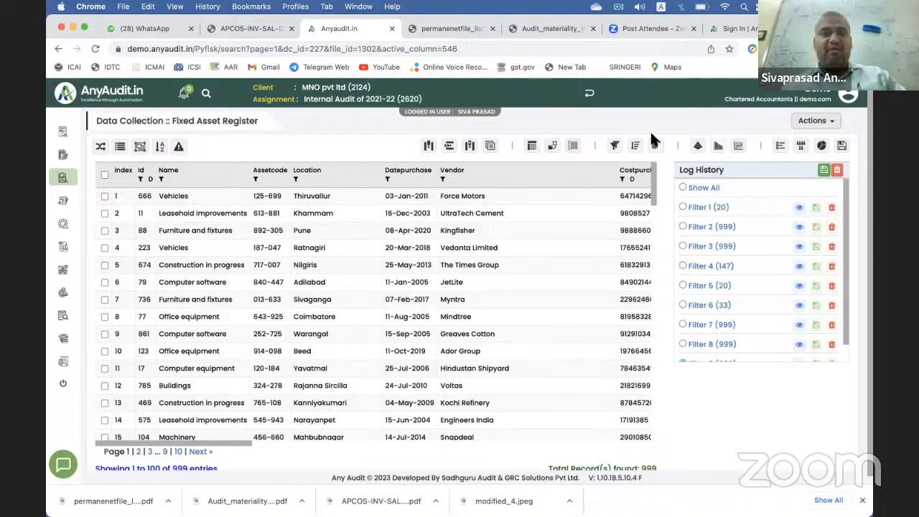
click(718, 148)
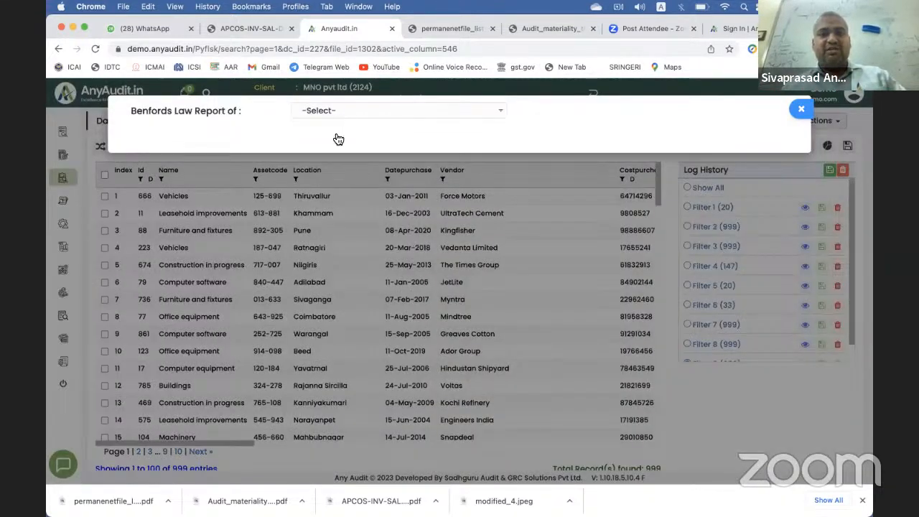
Step: Run Benford's Law on Costcaptilisation, review the chart, then close it
click(338, 112)
scroll(341, 219, down, 1)
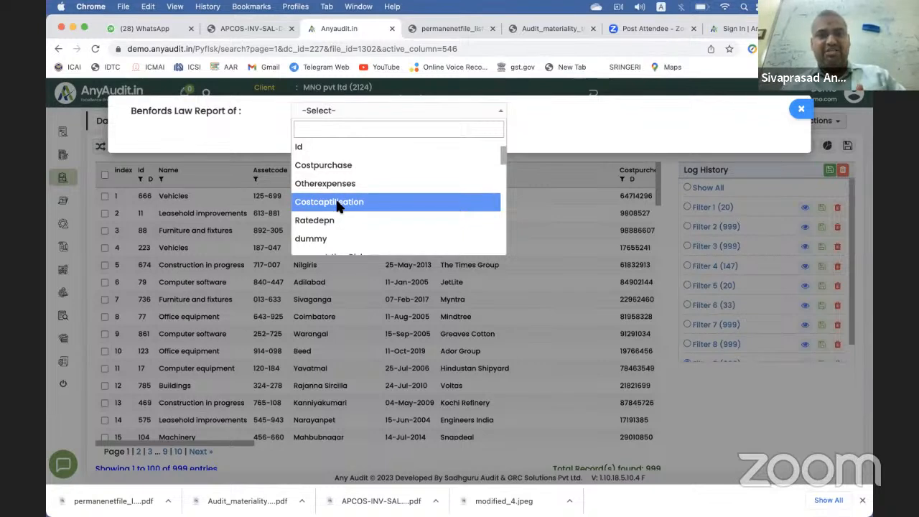
click(339, 208)
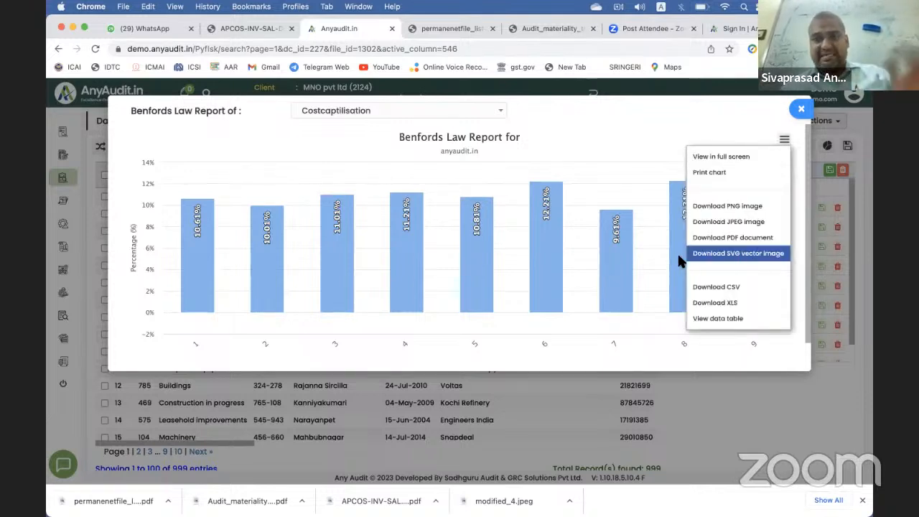
click(802, 110)
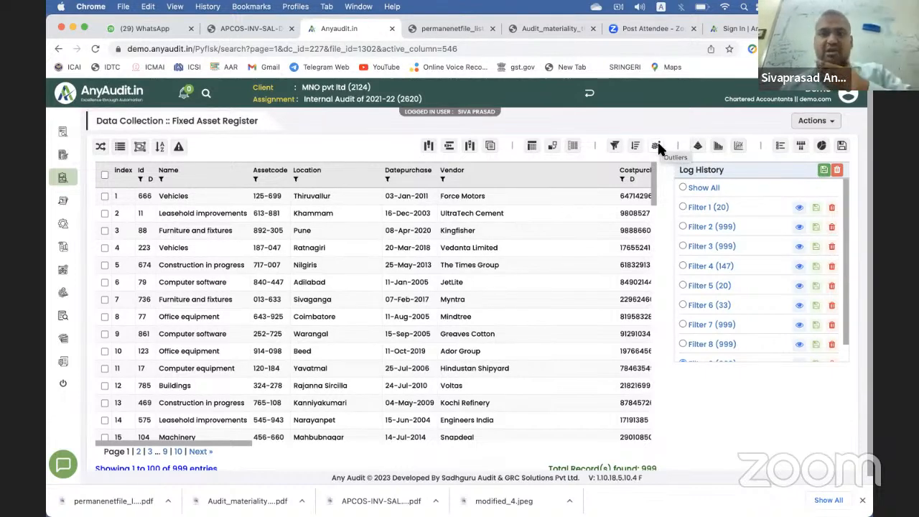
Step: Run a Z-Score outlier test on Costpurchase flagging values greater than 1.25
click(659, 147)
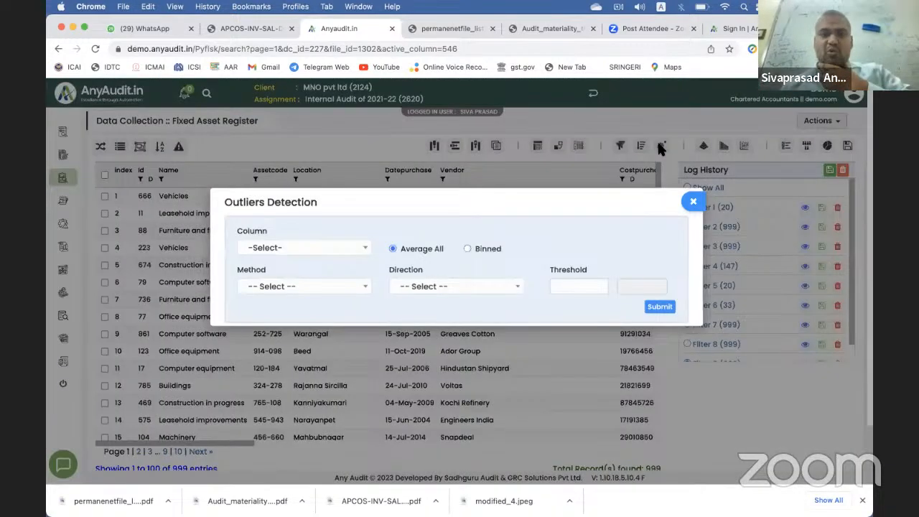
click(338, 254)
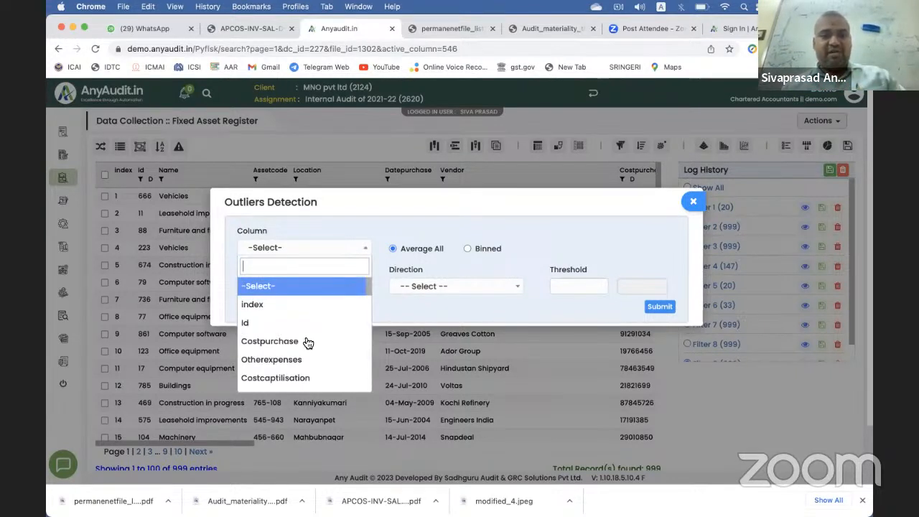
click(306, 342)
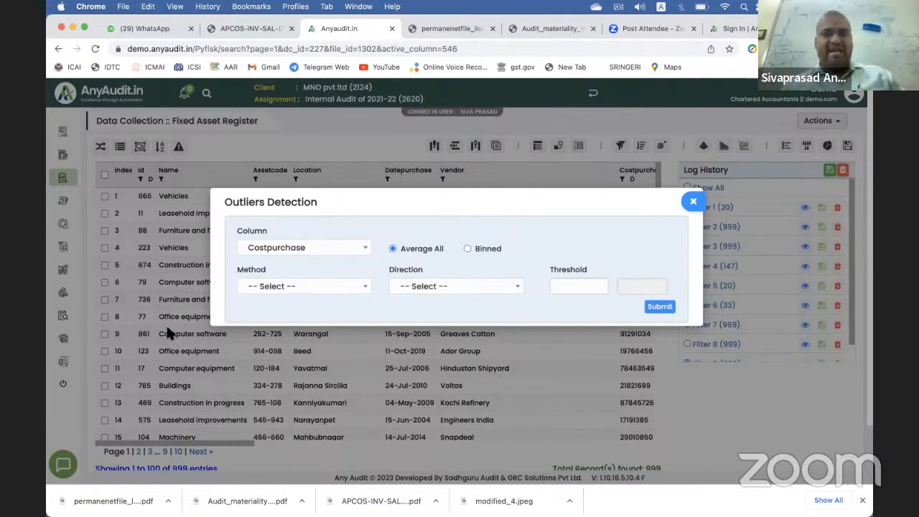
click(286, 288)
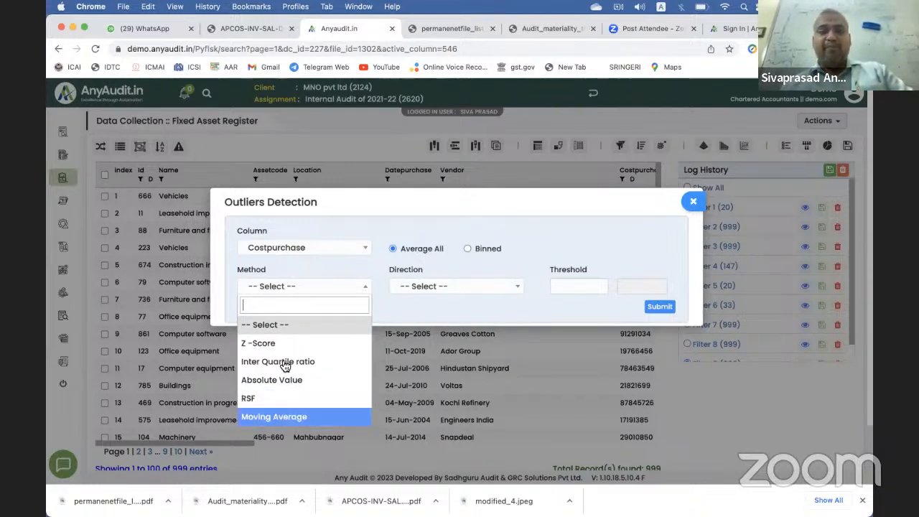
click(326, 343)
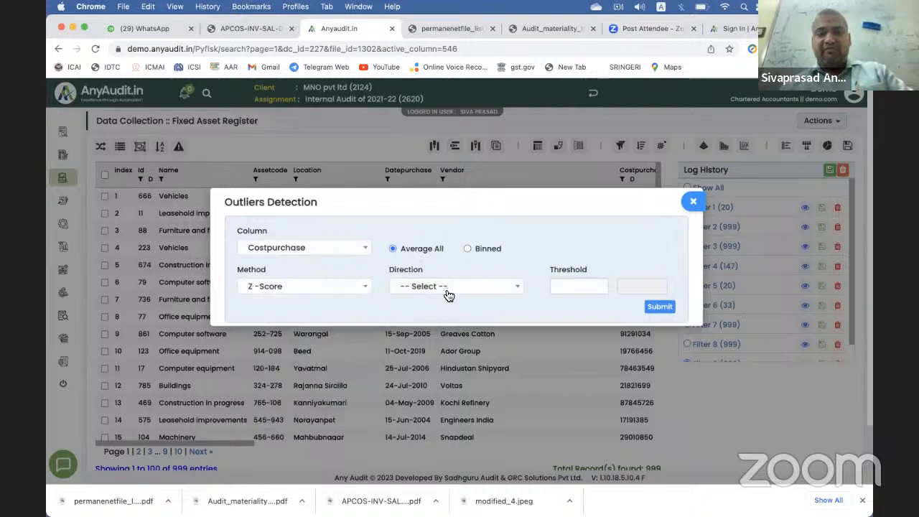
click(448, 294)
click(443, 343)
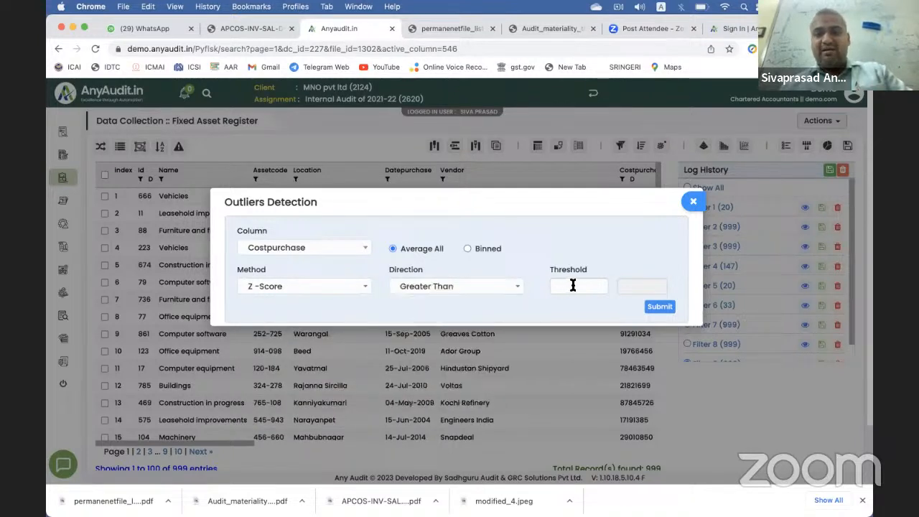
click(573, 285)
text(1.25)
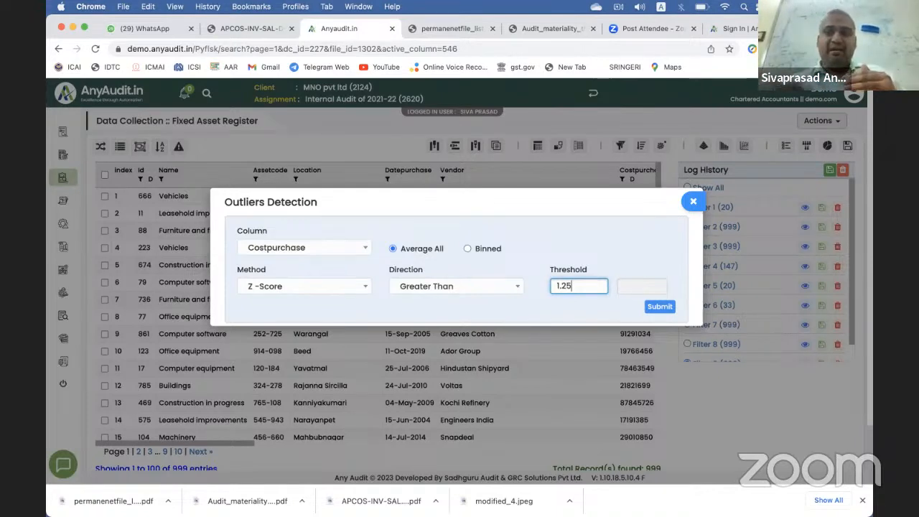
click(659, 306)
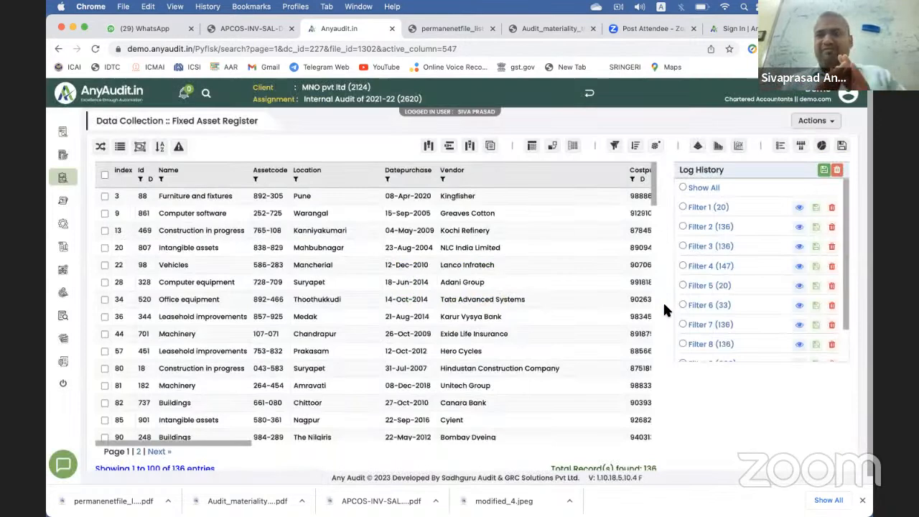
Step: Apply saved Filter 10 and bring the Costpurchase and Otherexpenses columns into view
scroll(726, 290, down, 2)
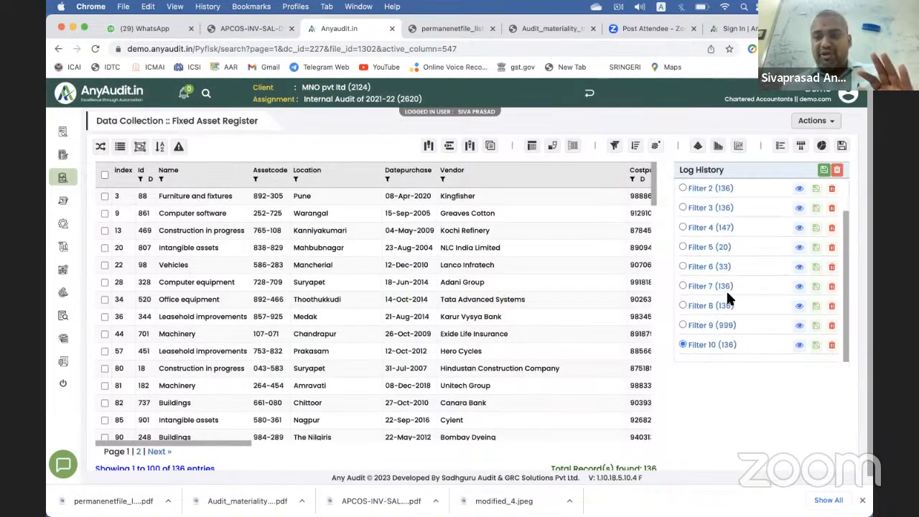
click(688, 350)
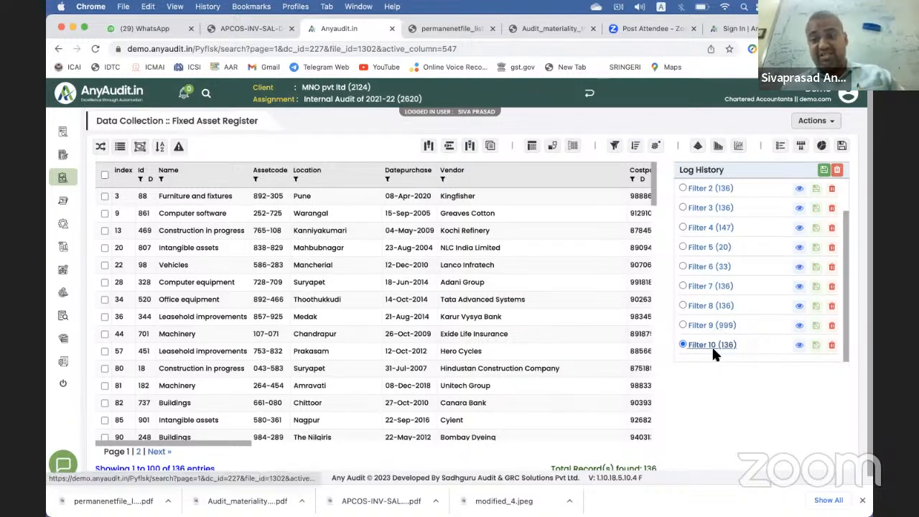
scroll(752, 284, up, 2)
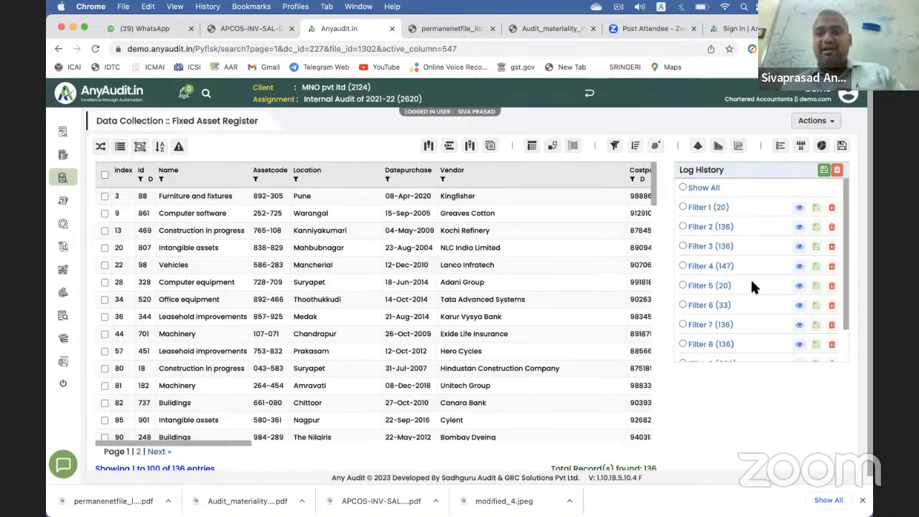
scroll(724, 301, down, 2)
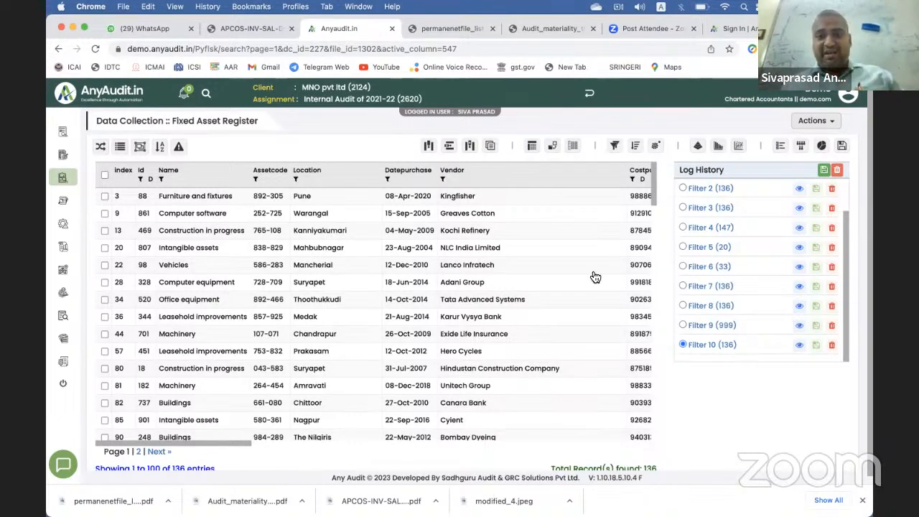
scroll(595, 277, right, 3)
scroll(594, 277, right, 1)
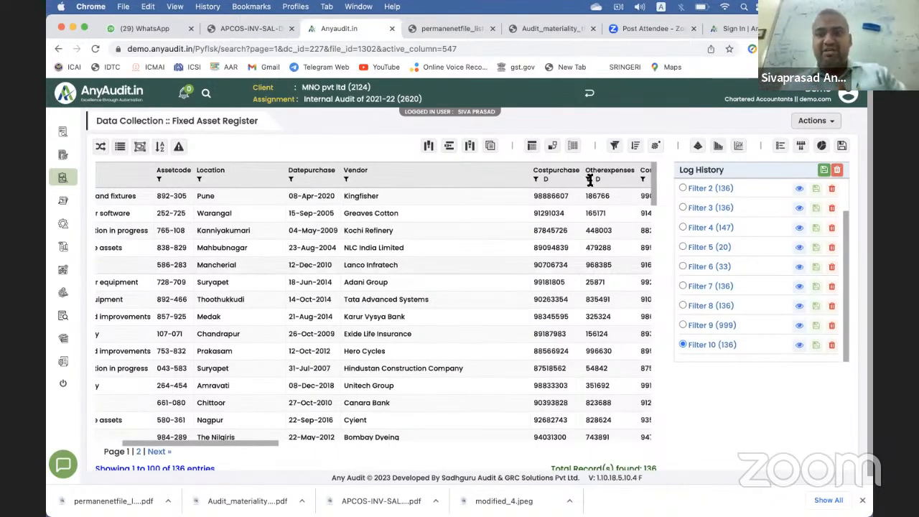
Step: View and close the Costpurchase descriptive statistics, then bring up Random Sampling
click(546, 179)
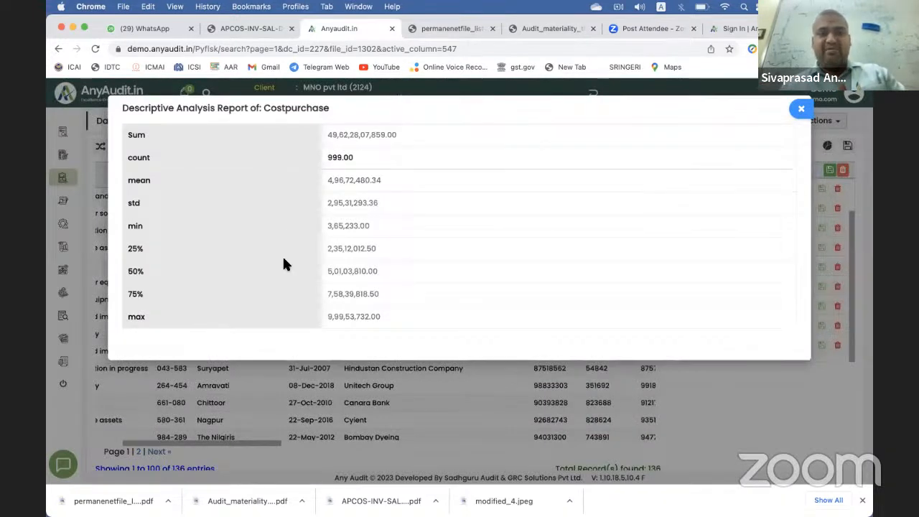
click(800, 110)
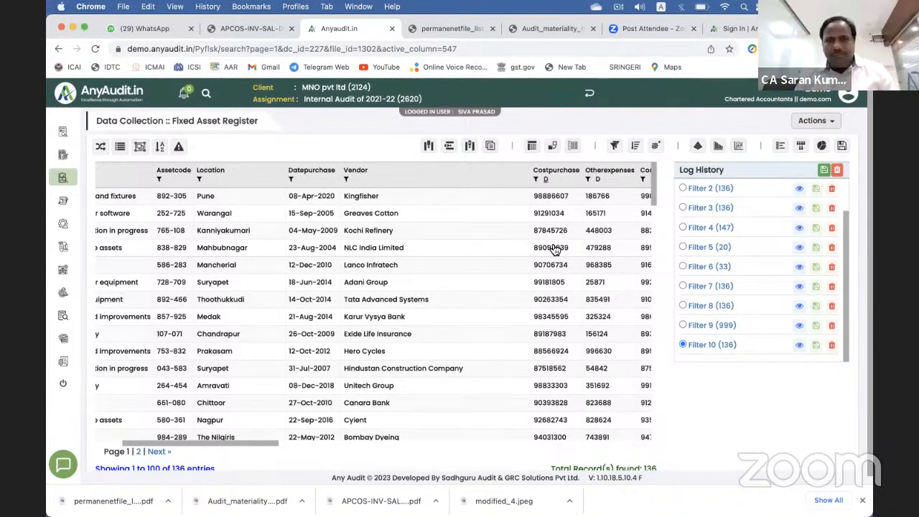
click(803, 147)
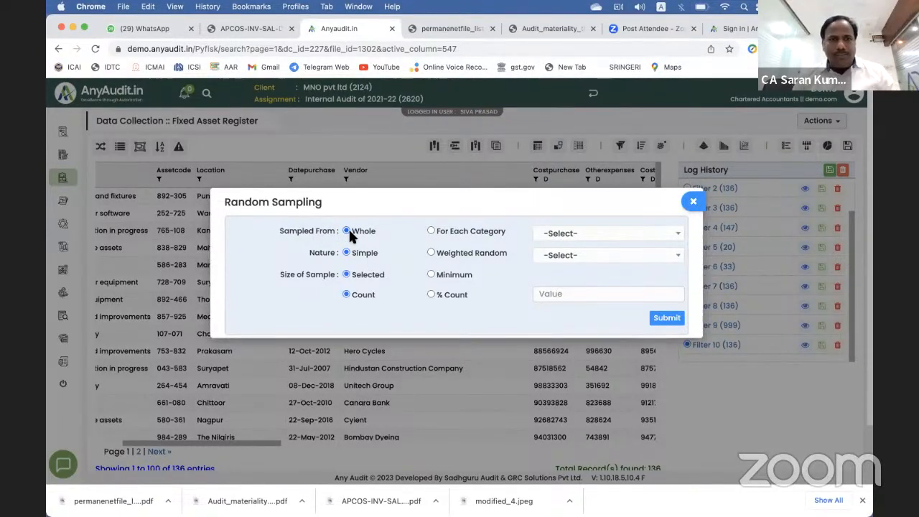
Step: Run a simple random sample with count 10
click(547, 289)
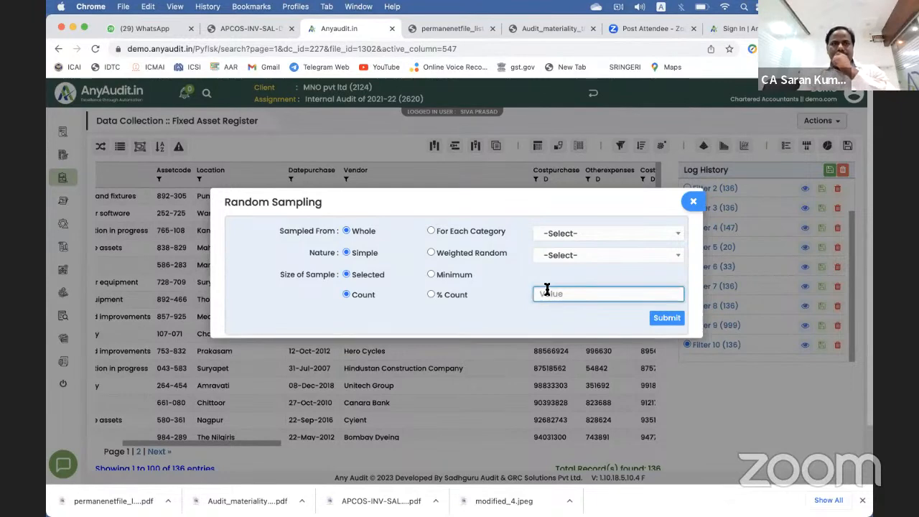
text(10)
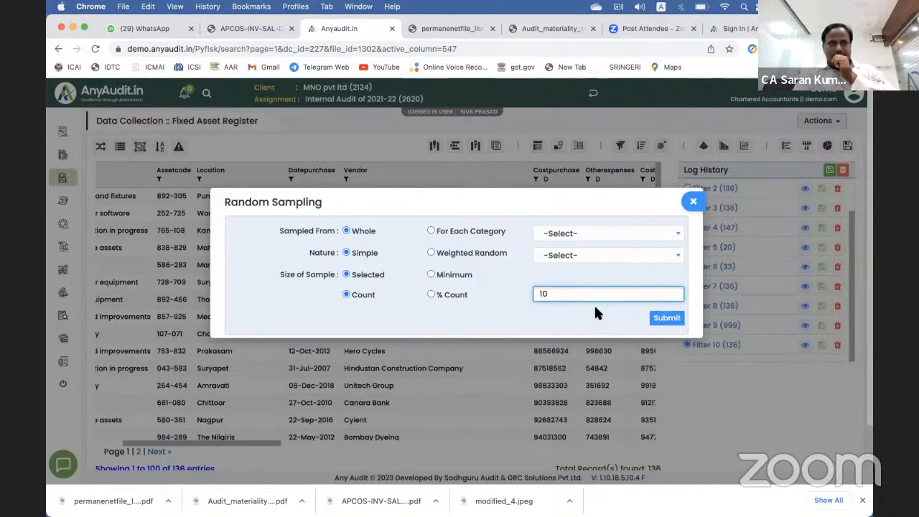
click(663, 318)
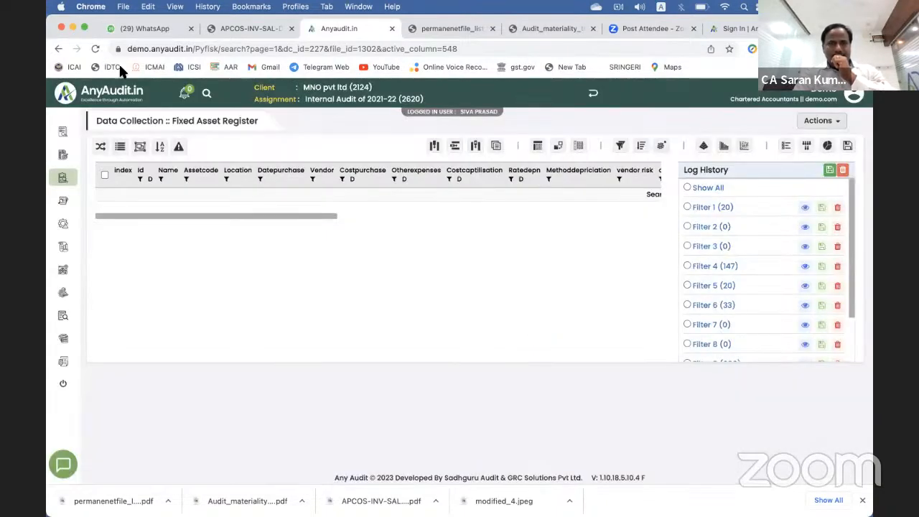
Step: Reload the browser page and show all 999 register records again
key(ctrl+Up)
click(631, 367)
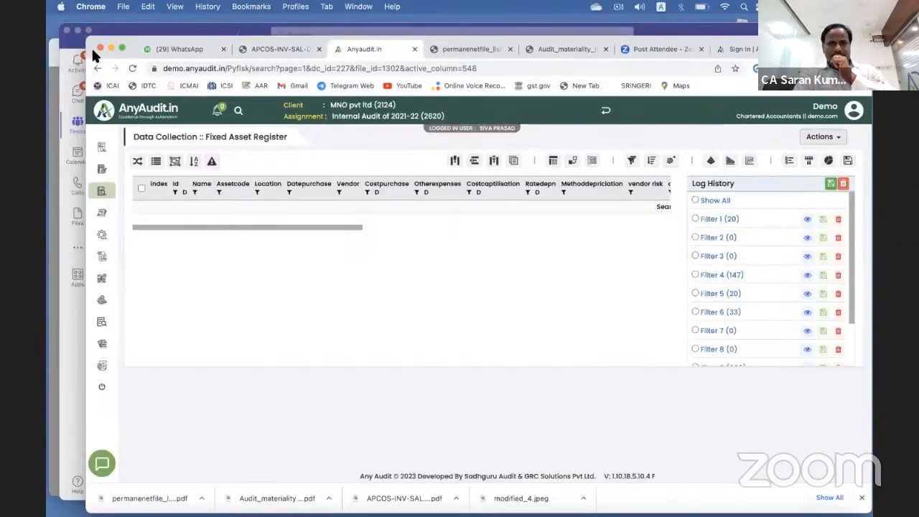
click(95, 48)
click(97, 49)
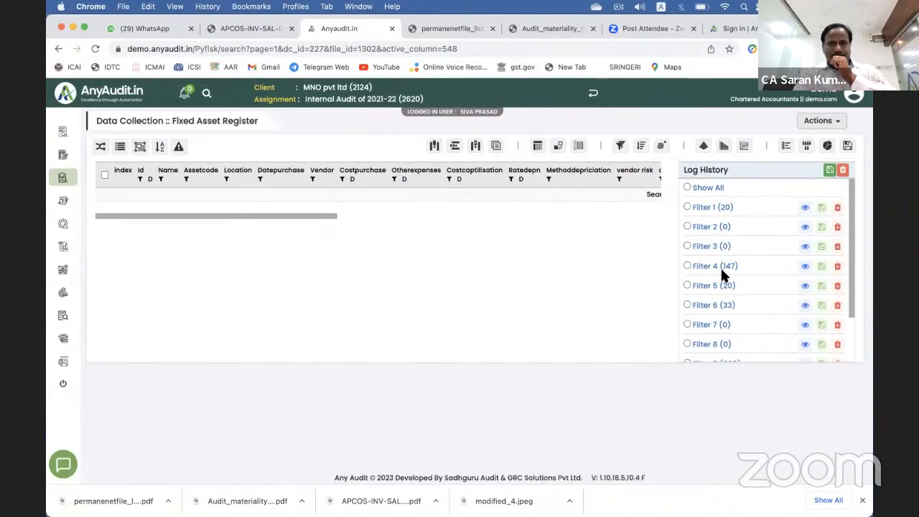
scroll(716, 285, down, 3)
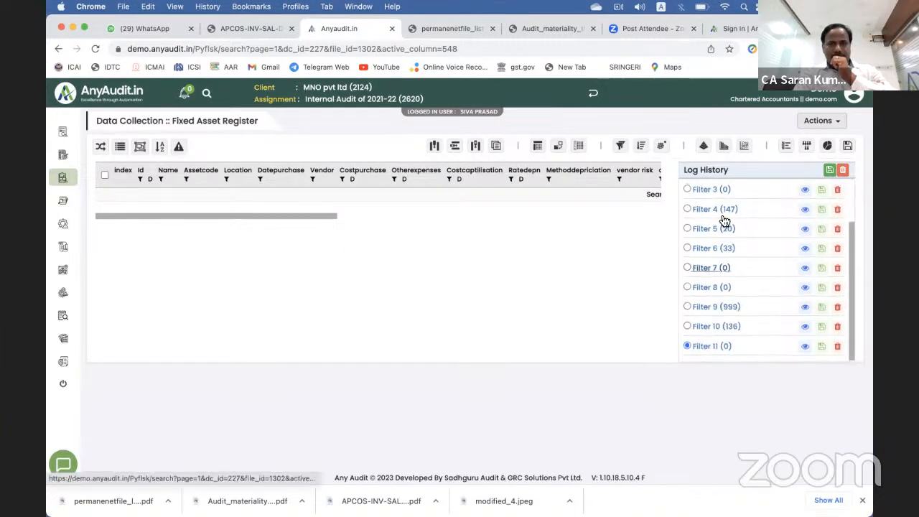
click(703, 189)
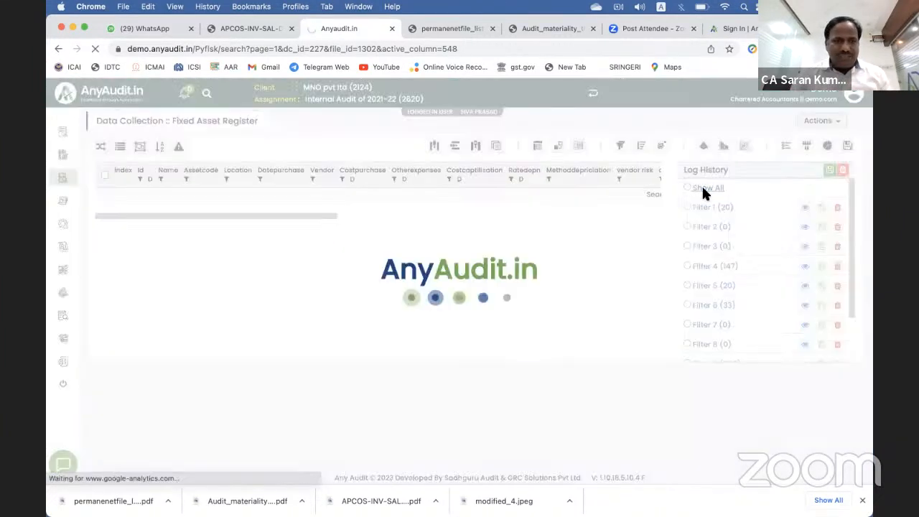
Step: Run a second simple random sample of 10 records, logged as Filter 12
click(804, 148)
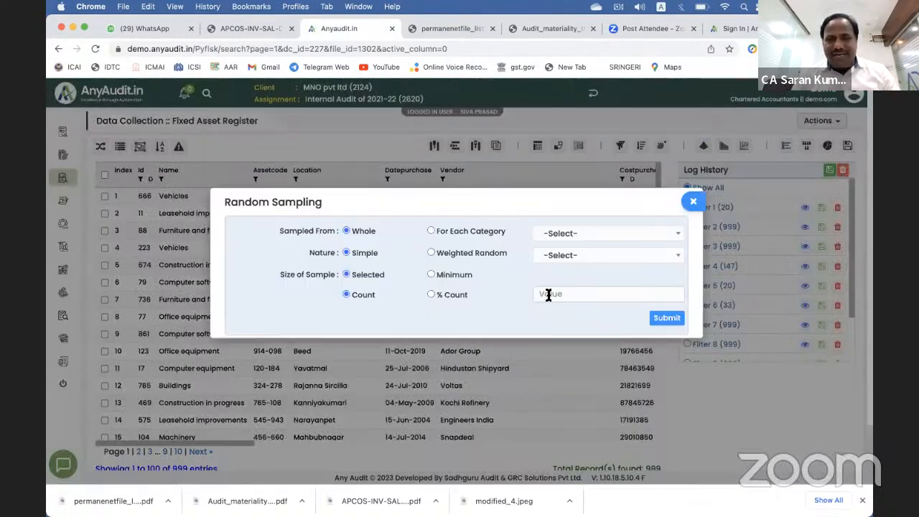
click(548, 295)
text(10)
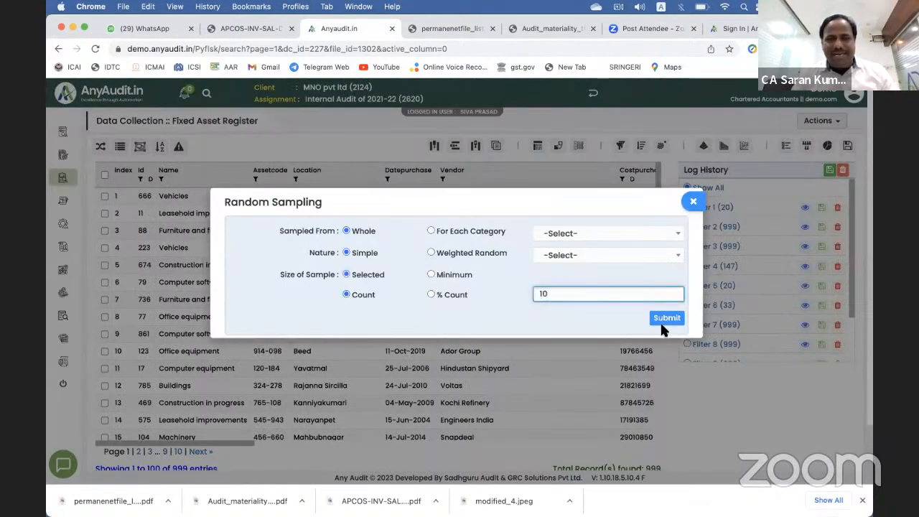
click(666, 319)
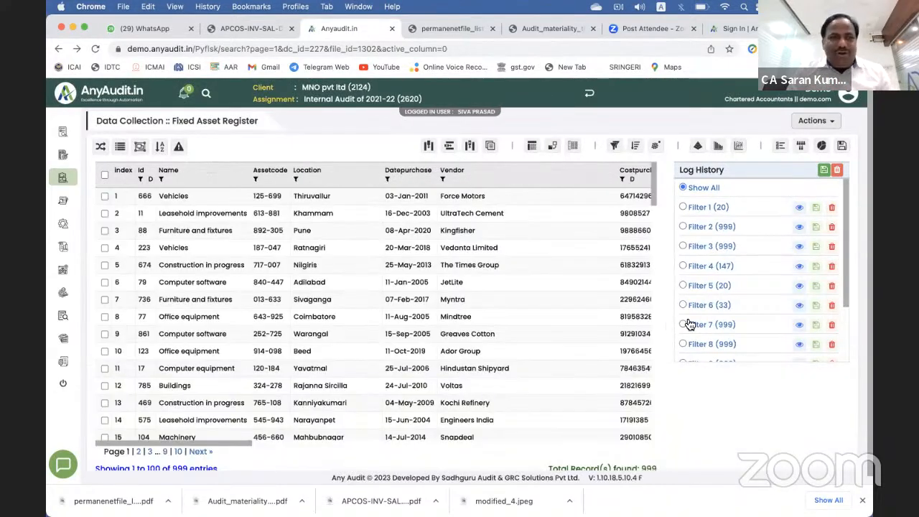
scroll(689, 325, down, 2)
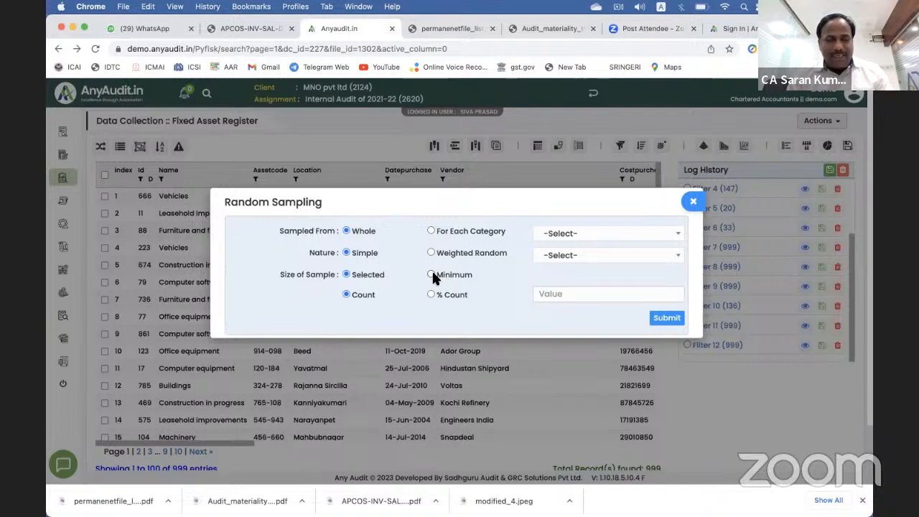
Step: Select Minimum sample size and the Margin of error field, then close without sampling
click(432, 275)
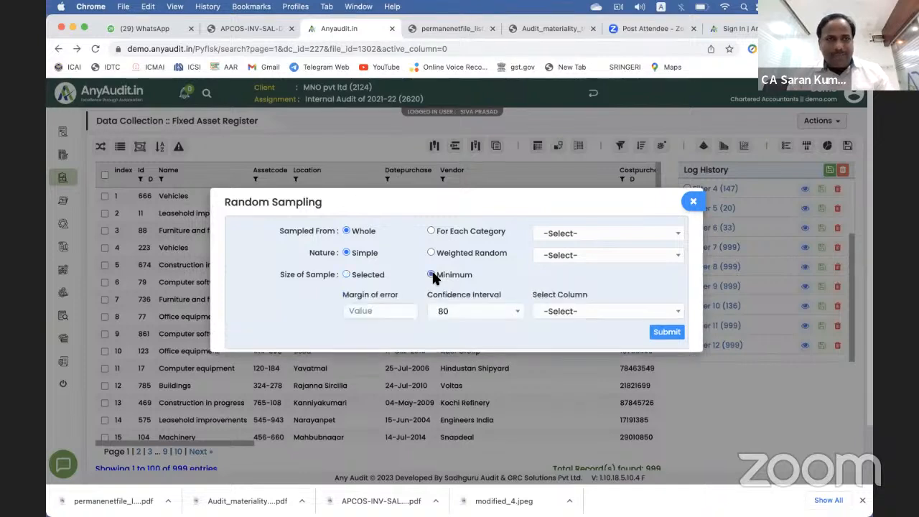
click(372, 310)
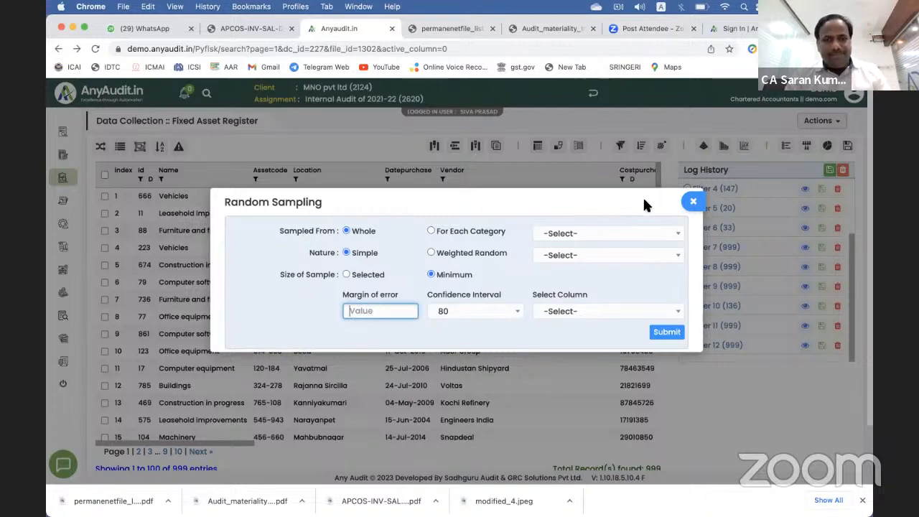
click(693, 201)
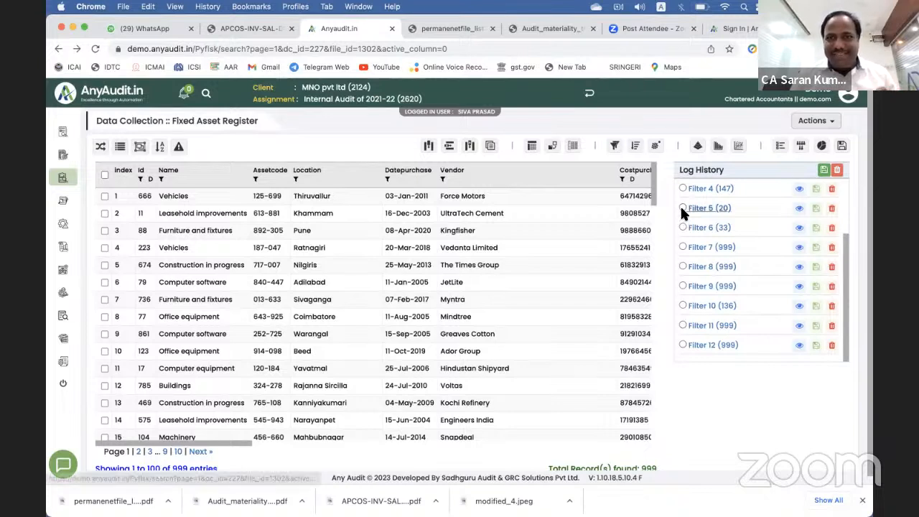
Step: Apply Filter 5 and tick asset rows 2, 5 and 7
click(682, 207)
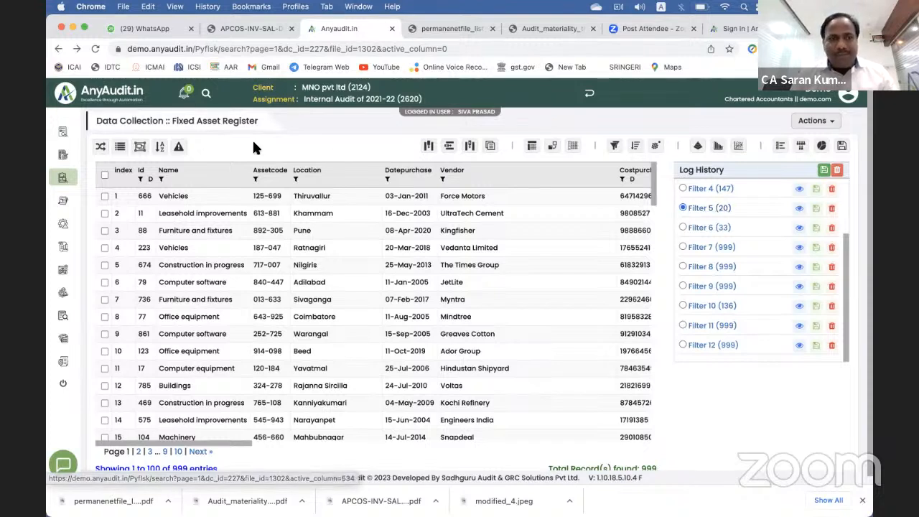
click(105, 213)
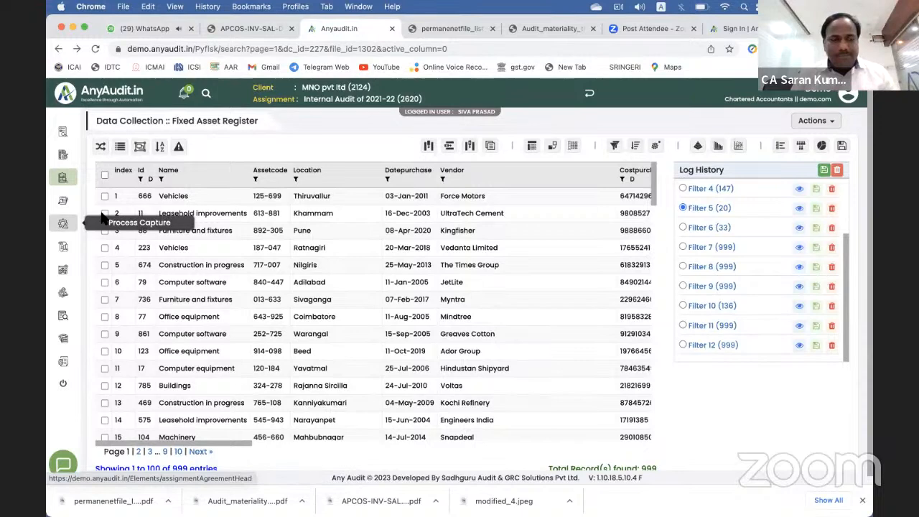
click(105, 264)
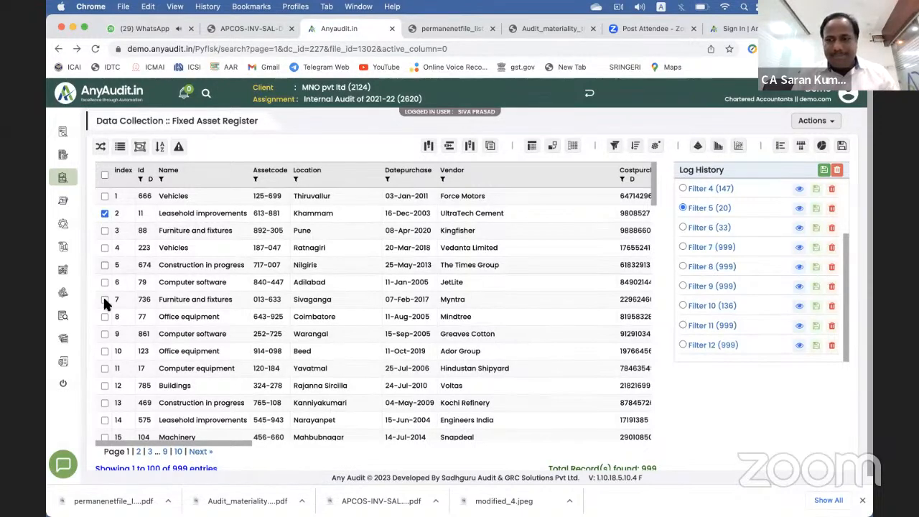
click(104, 300)
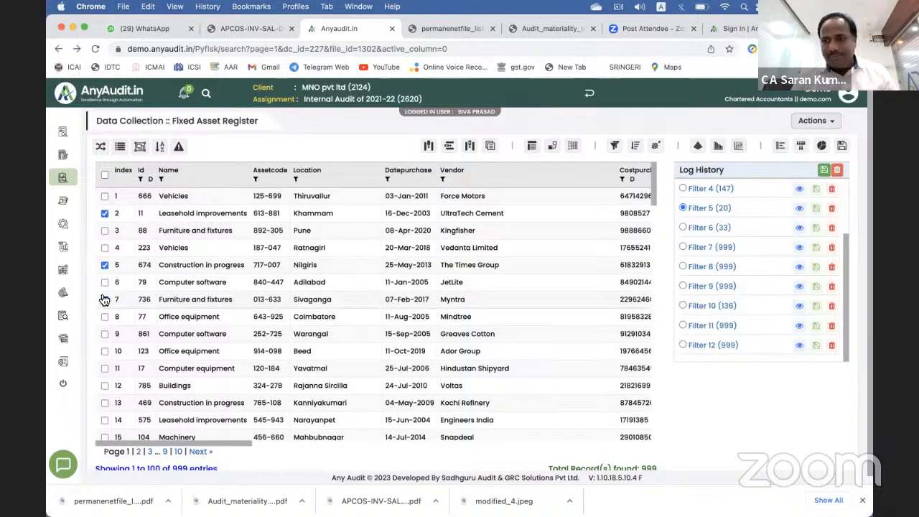
Step: Set scoping to Process with the SA 501 tool kit, then close without scoping
click(100, 147)
click(367, 215)
click(512, 159)
scroll(529, 243, down, 2)
click(528, 242)
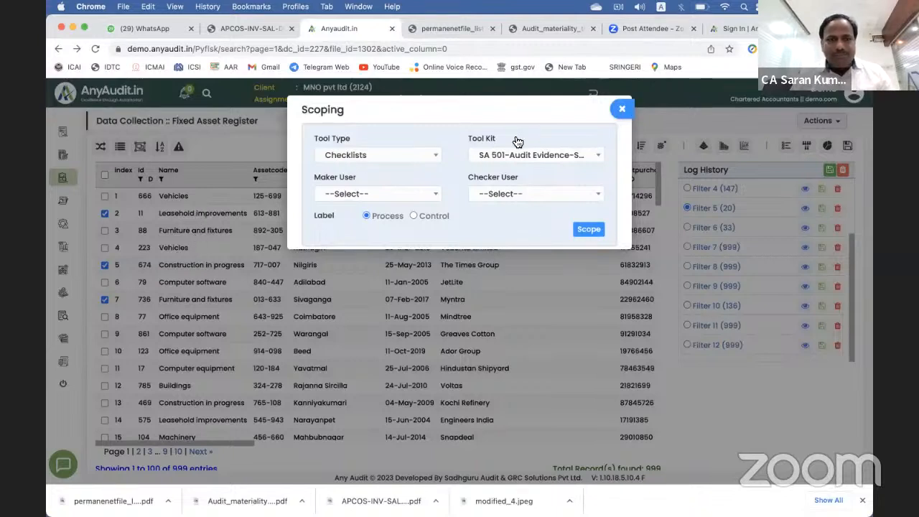
click(622, 107)
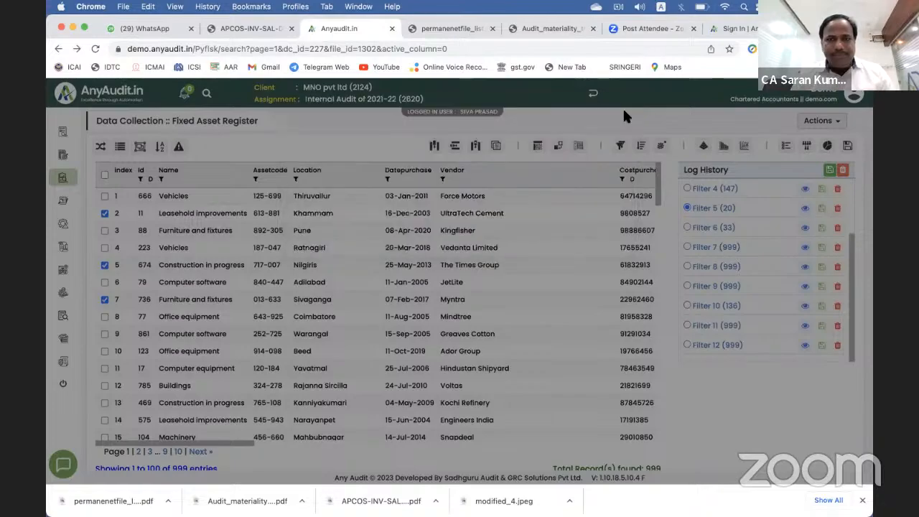